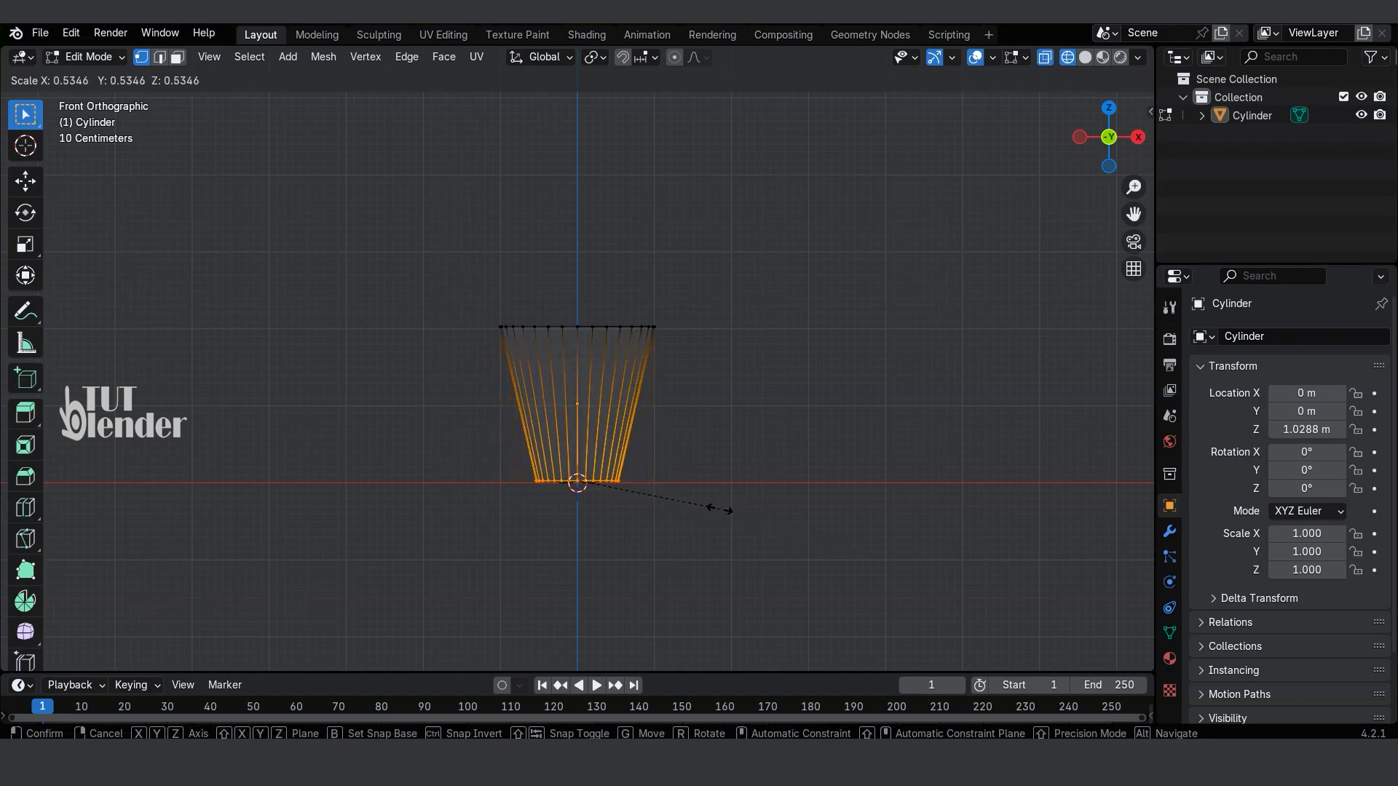
Step: Shrink the cylinder's bottom ring to taper the body, and extrude the top vertices about 0.095 m upward along Z
click(726, 514)
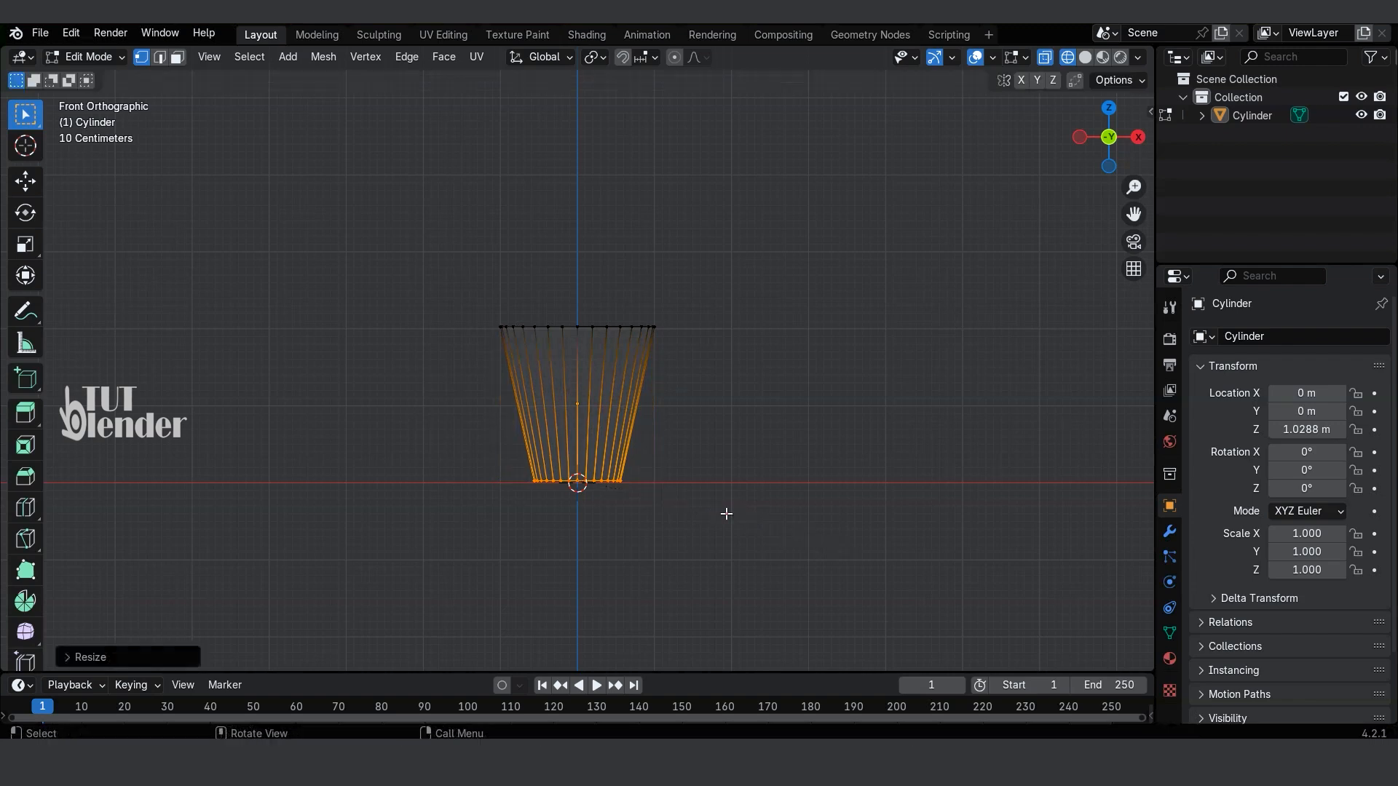
click(468, 296)
drag(451, 282, 718, 371)
key(e)
key(c)
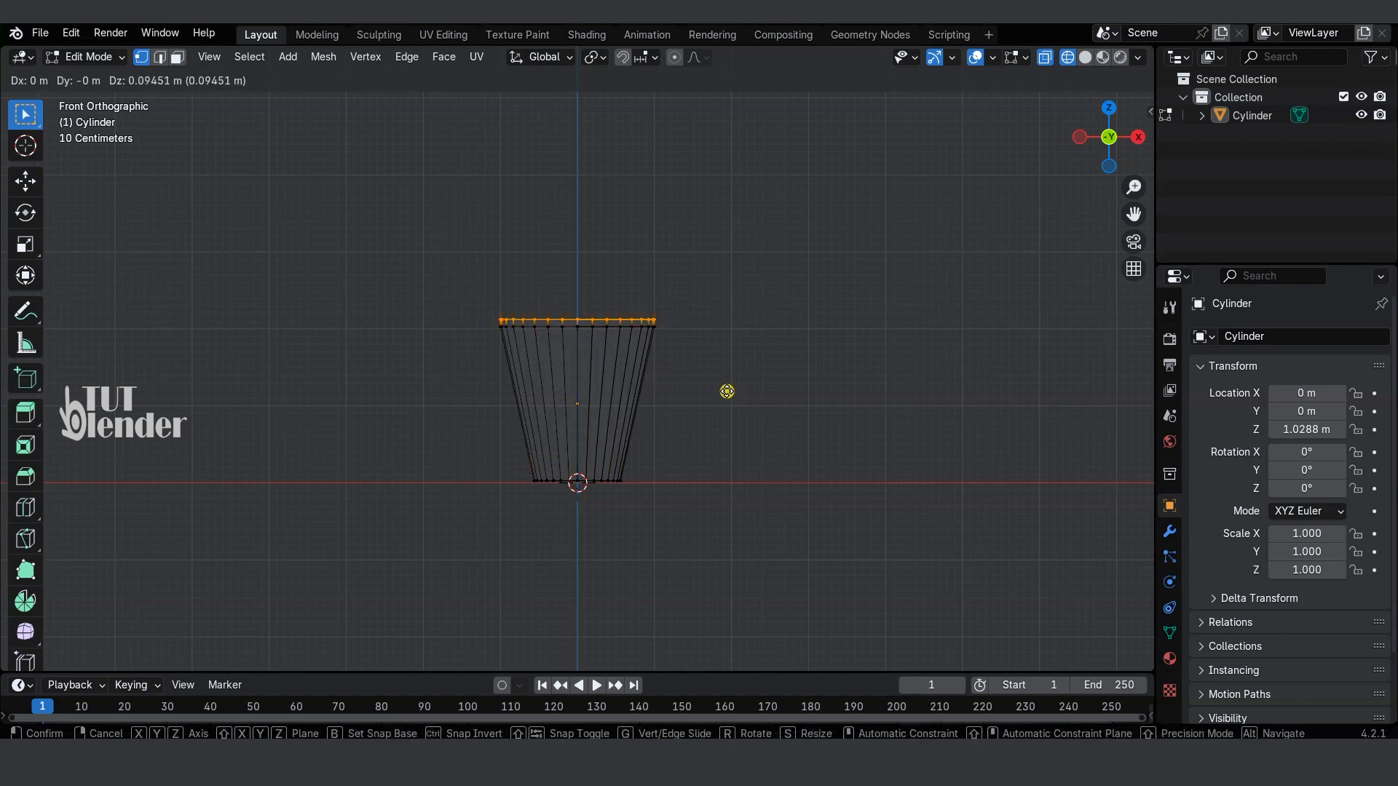
key(z)
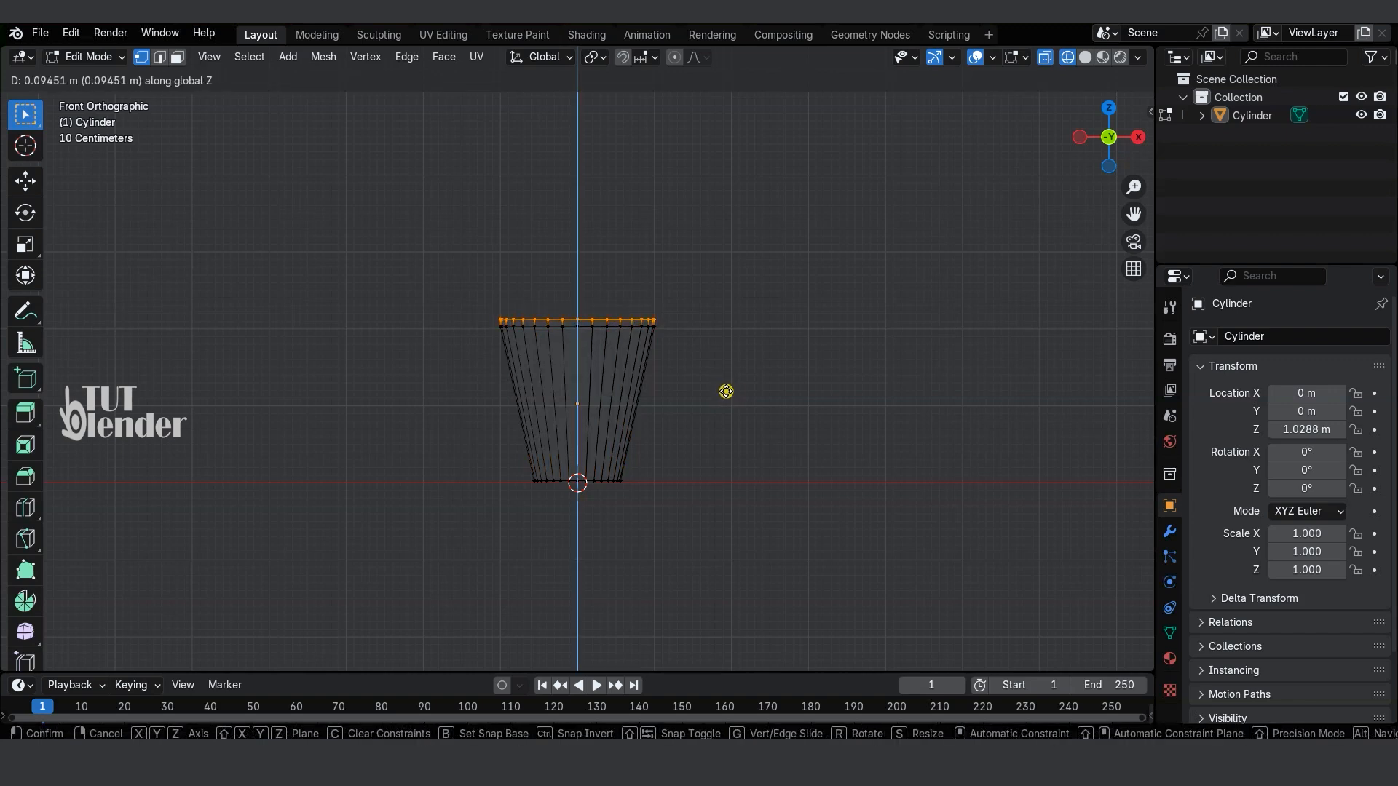
click(726, 391)
Step: Delete the cylinder's top face to open the cup
middle_drag(849, 431, 808, 421)
click(212, 281)
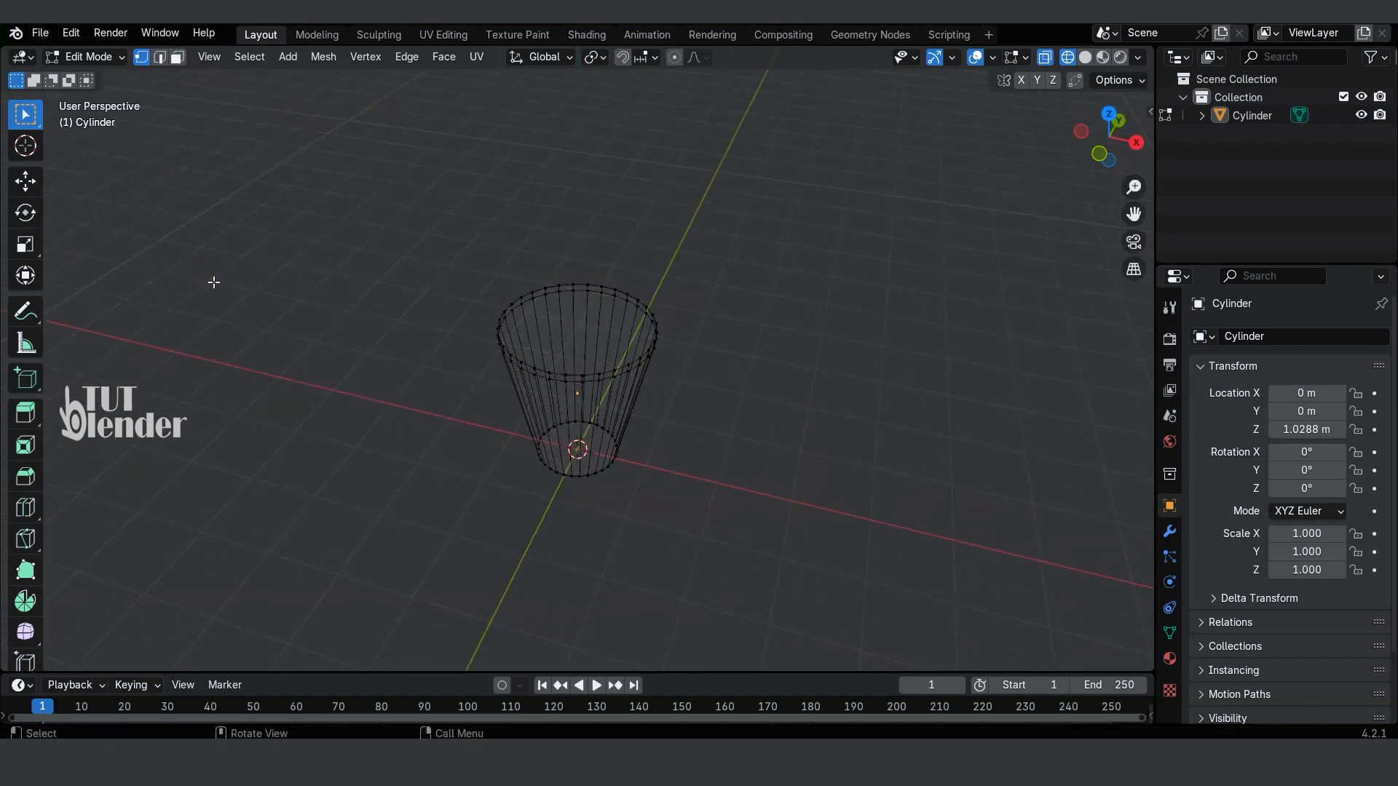
click(178, 59)
scroll(577, 339, up, 2)
middle_drag(576, 339, 594, 365)
click(592, 313)
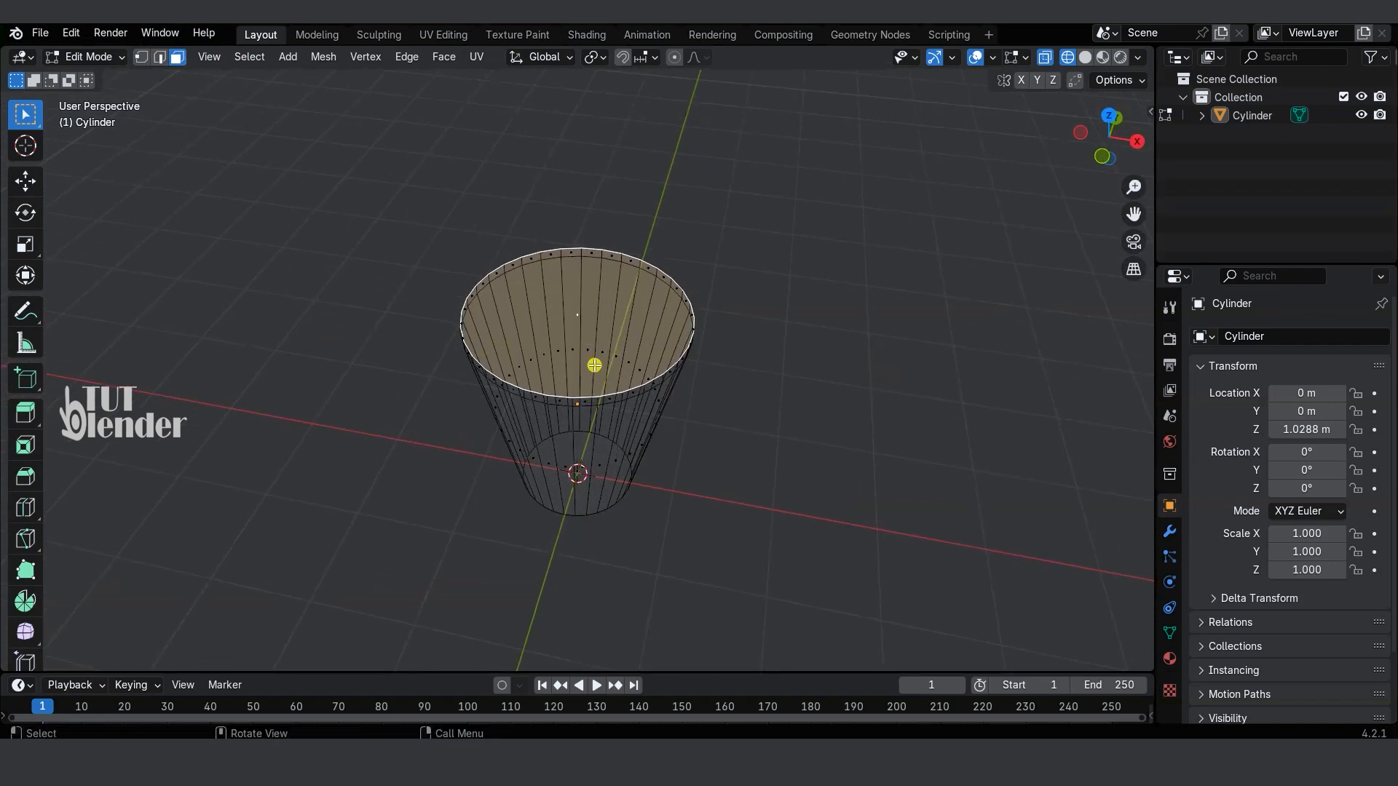
key(x)
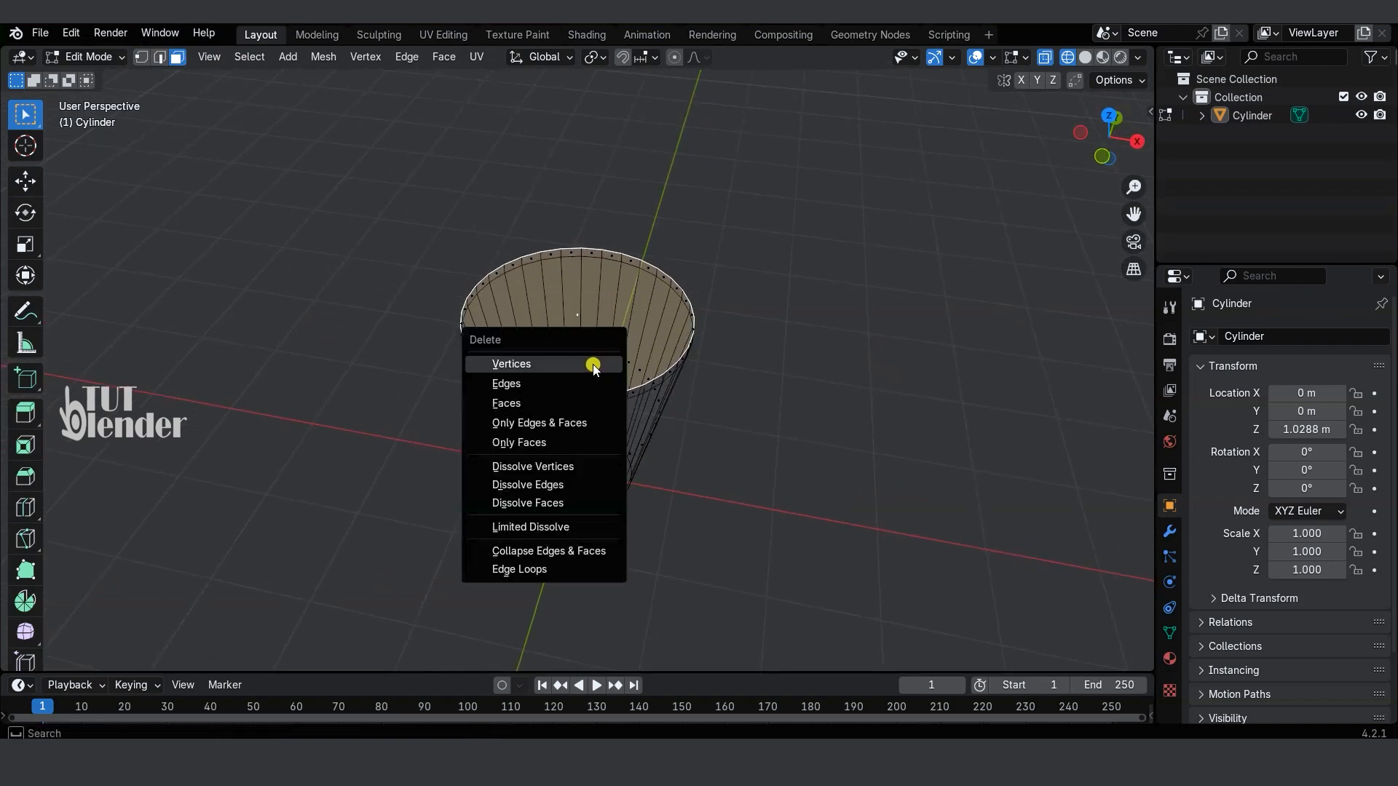
click(535, 404)
Step: Bevel the cup's bottom edge with 4 segments and an offset of about 0.086 m
key(KP_1)
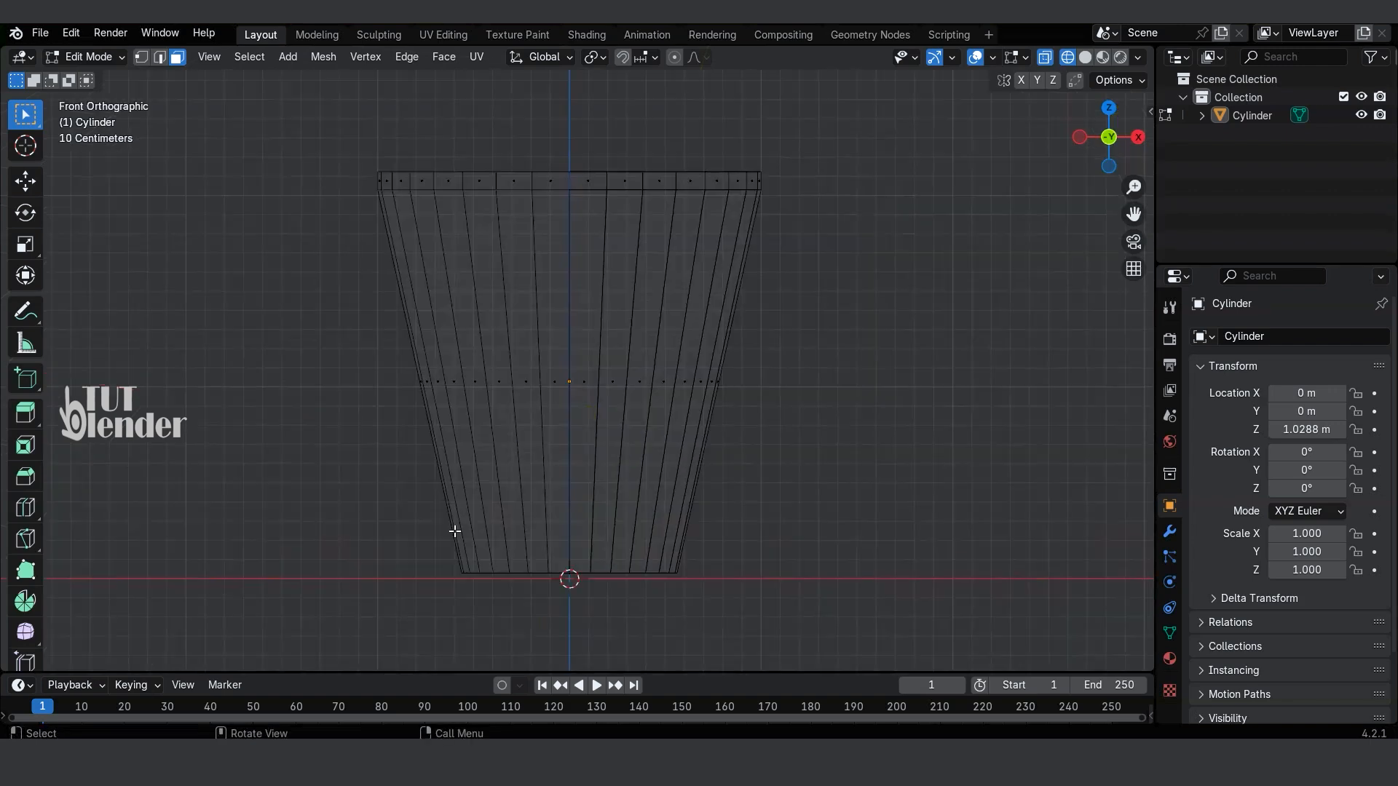
click(142, 56)
drag(414, 498, 721, 650)
key(ctrl+b)
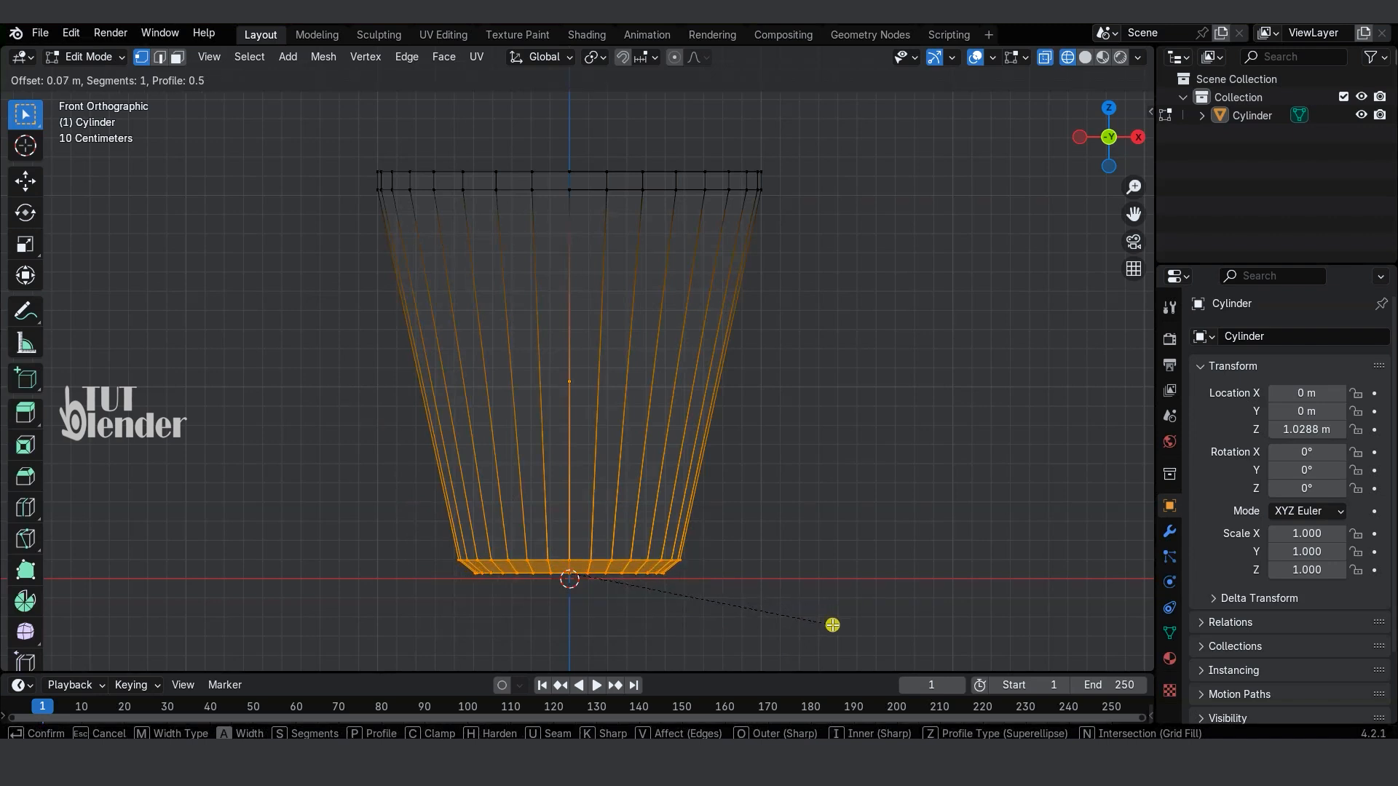
scroll(833, 624, up, 2)
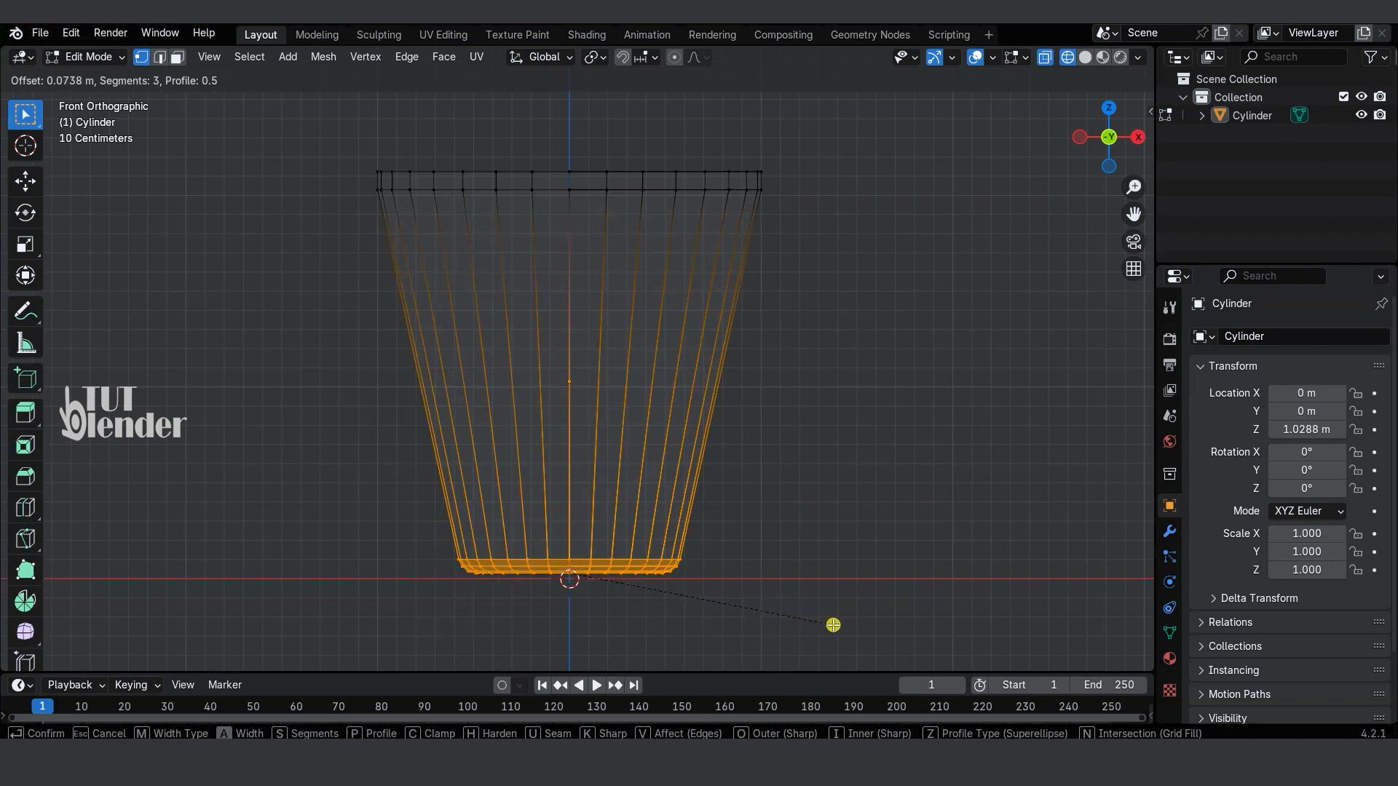
scroll(833, 625, up, 1)
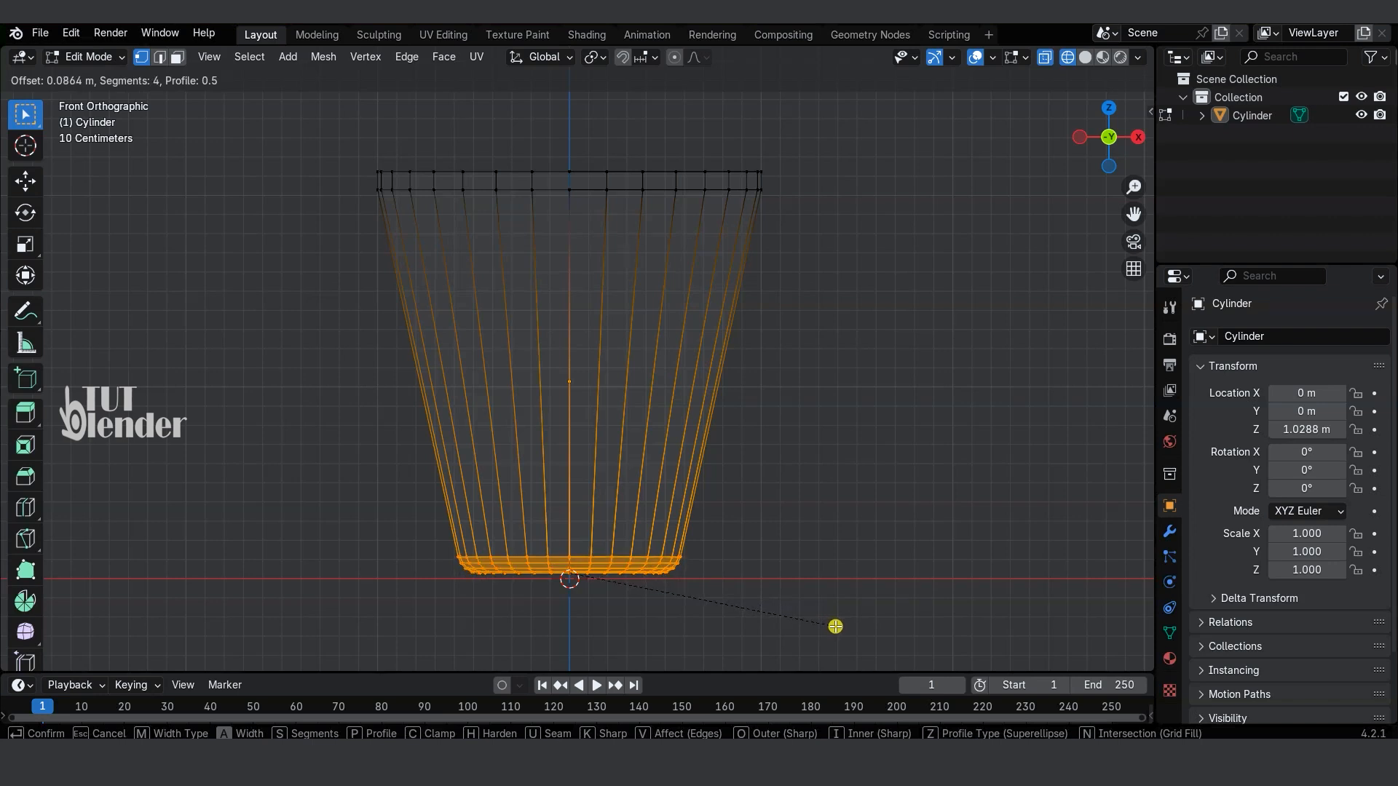
click(835, 627)
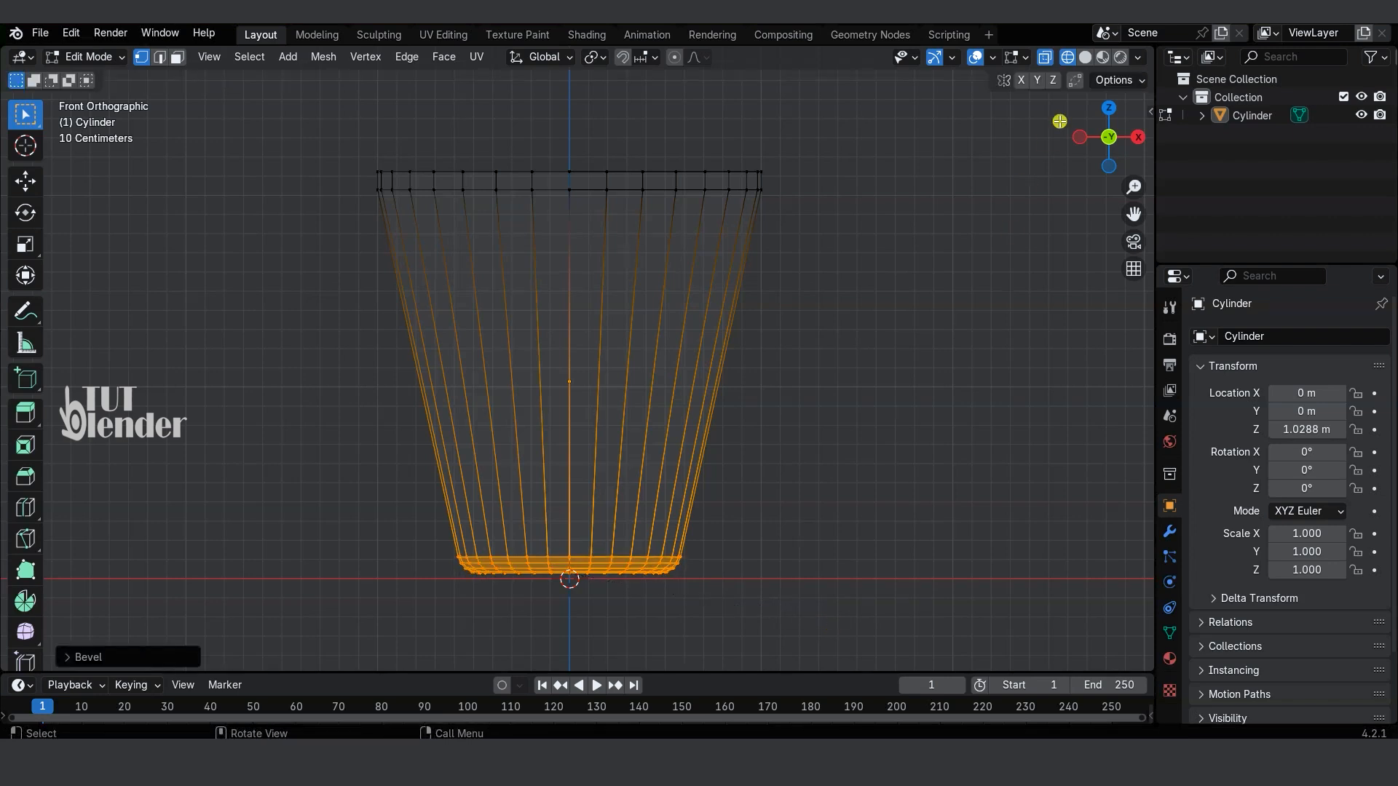
Step: Display the mesh in solid shading with X-ray off and clear the selection
click(1084, 58)
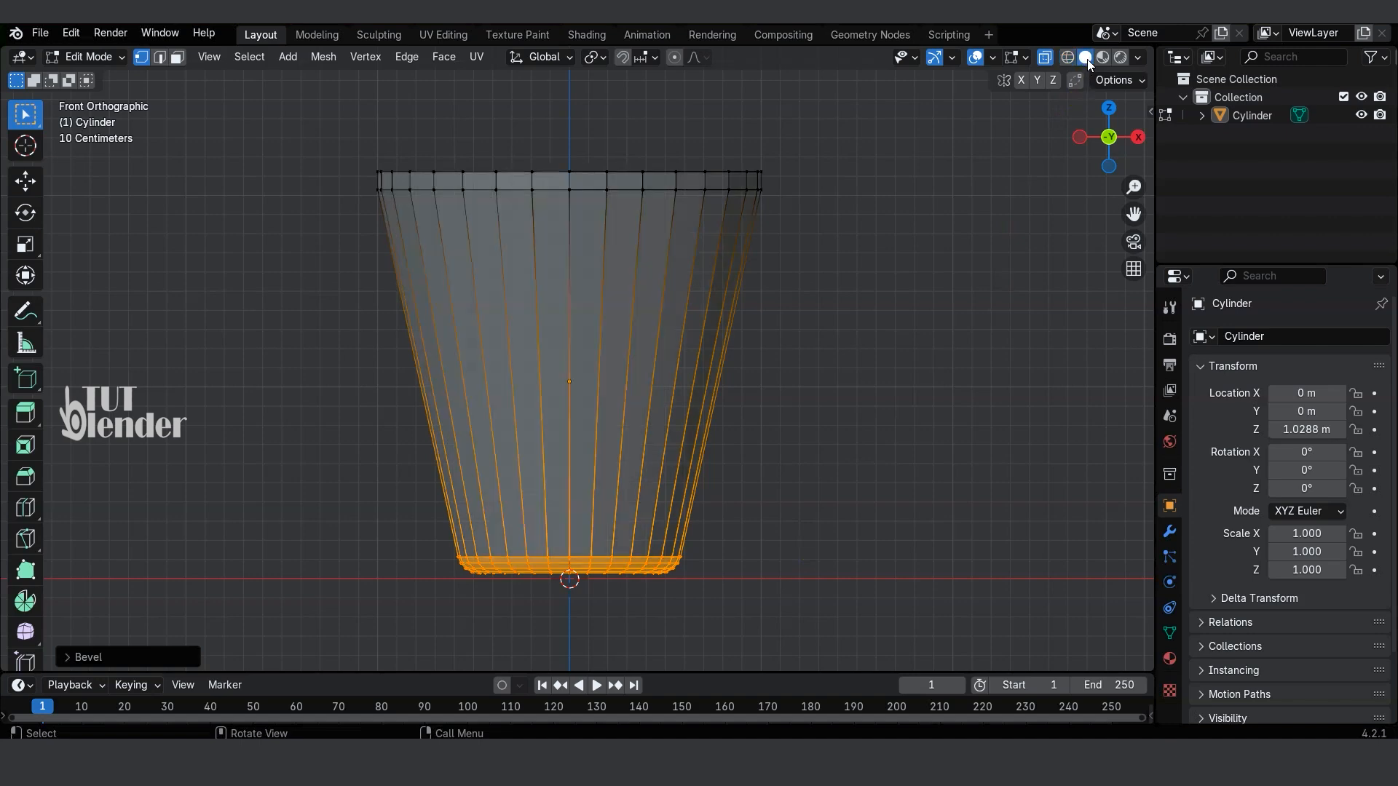
click(1044, 57)
click(916, 263)
middle_drag(916, 262, 778, 355)
Step: Extrude the cup's underside face inward about 0.035 m and scale it to about 0.965
click(179, 57)
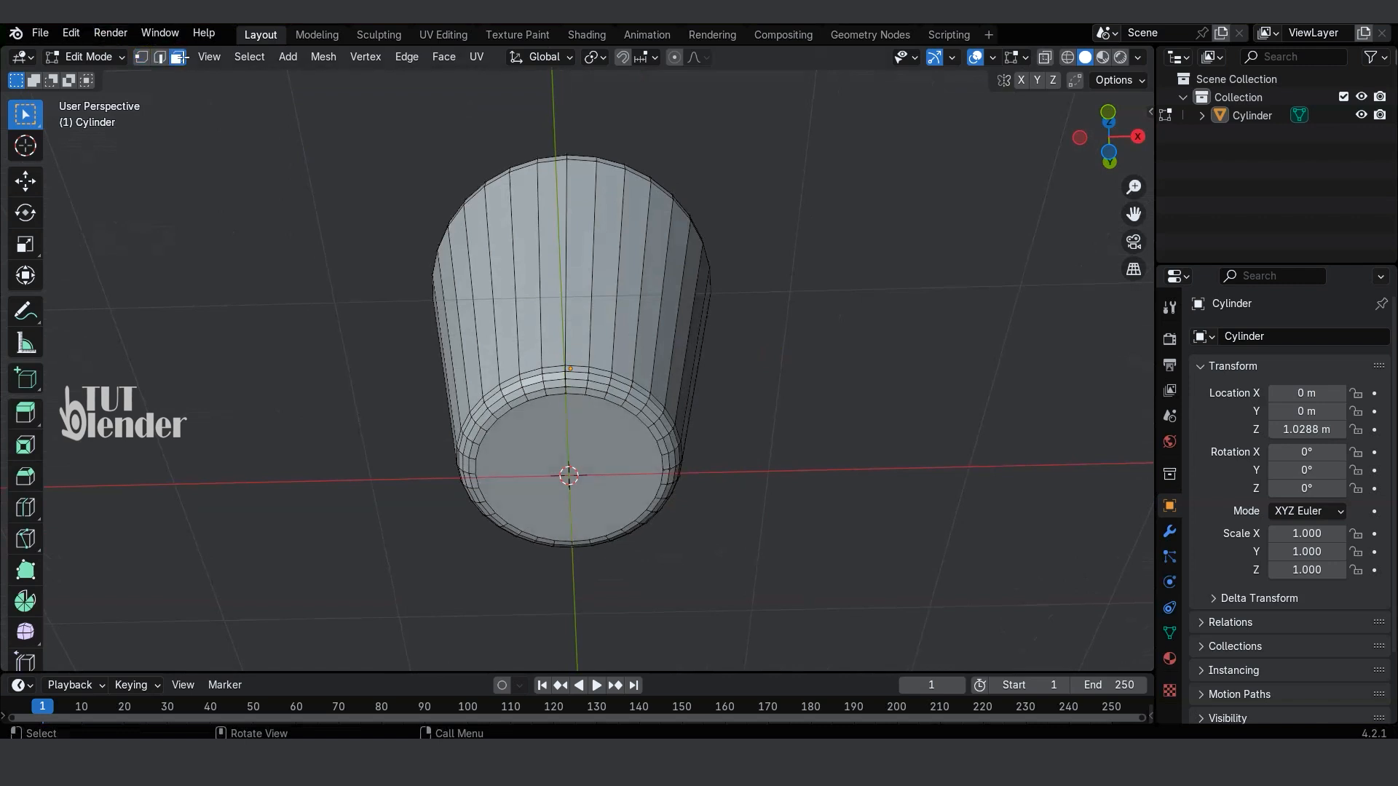
click(584, 429)
key(e)
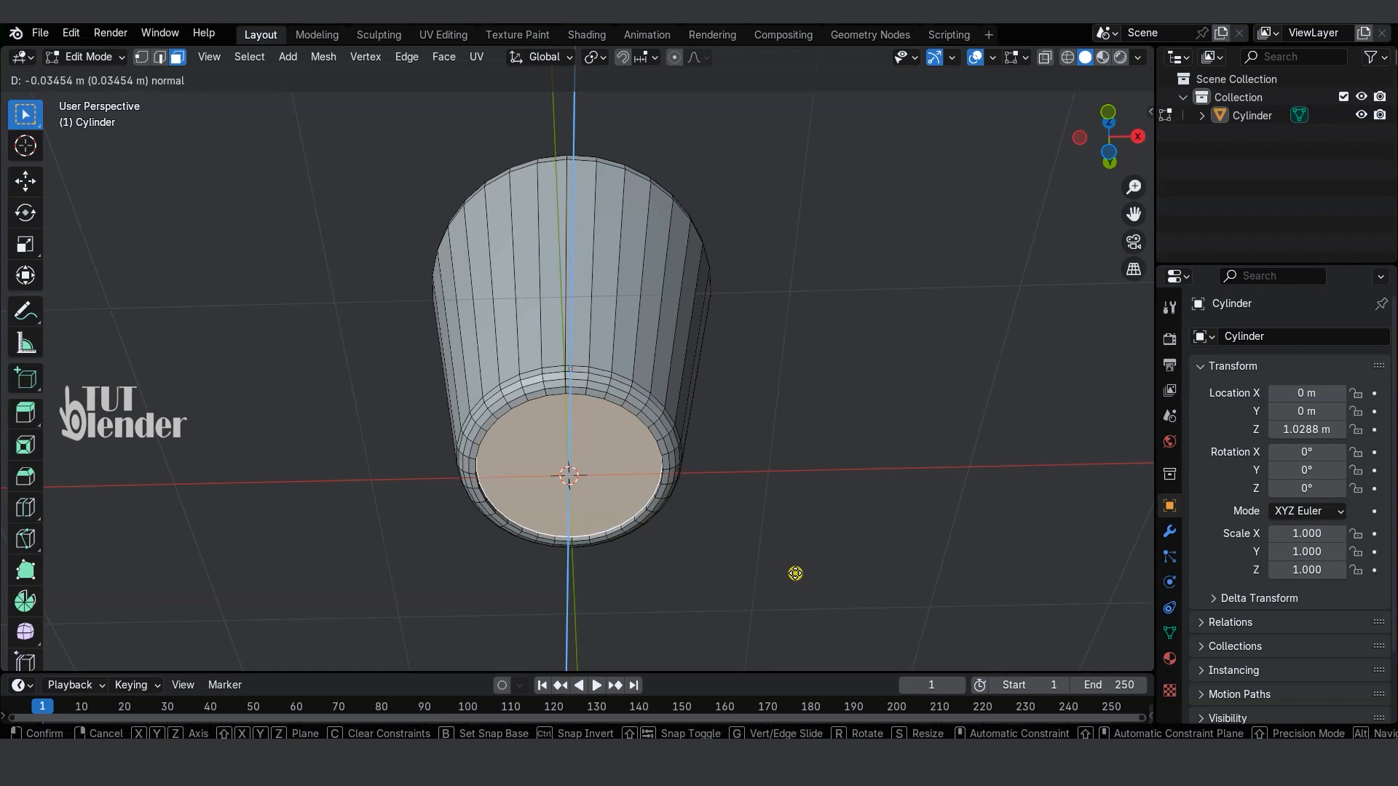
click(795, 572)
scroll(799, 588, up, 2)
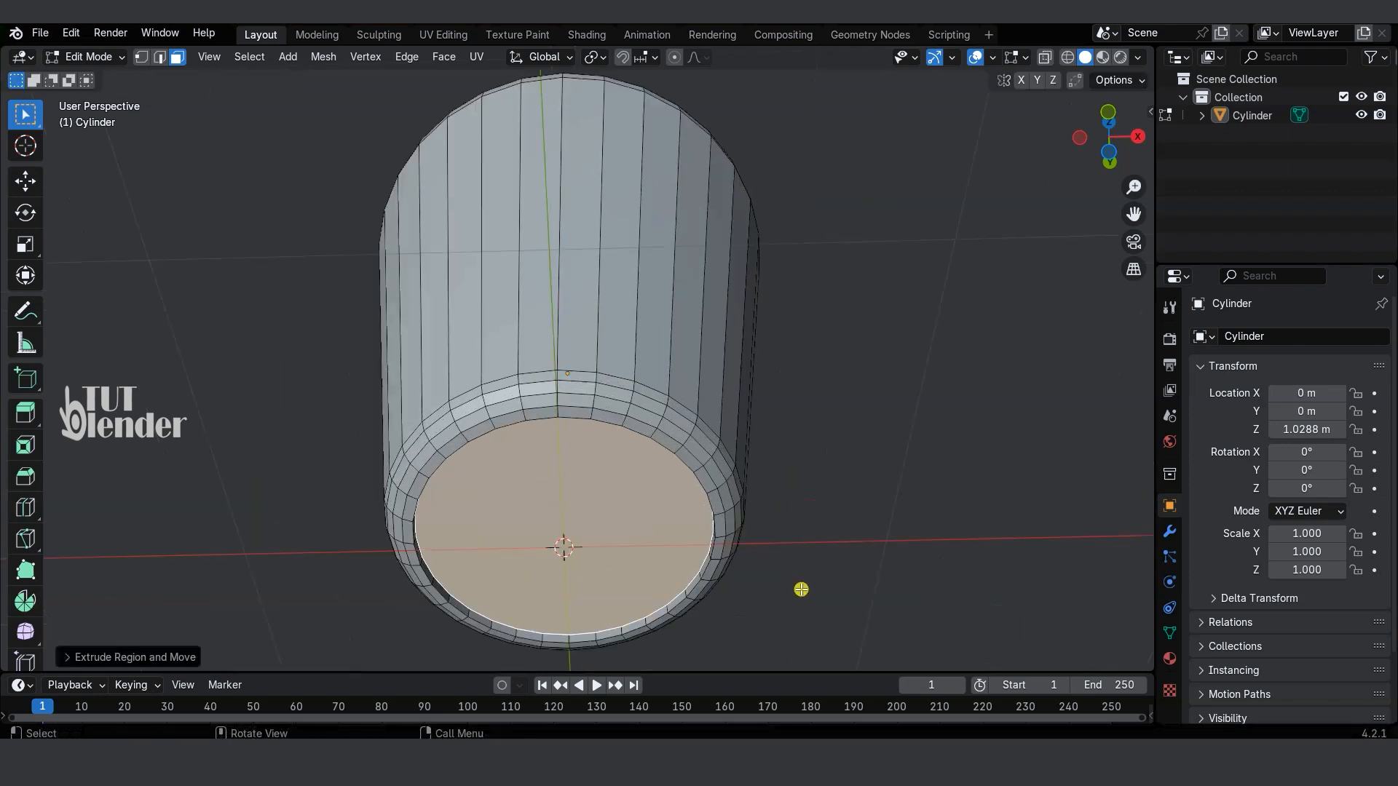
key(s)
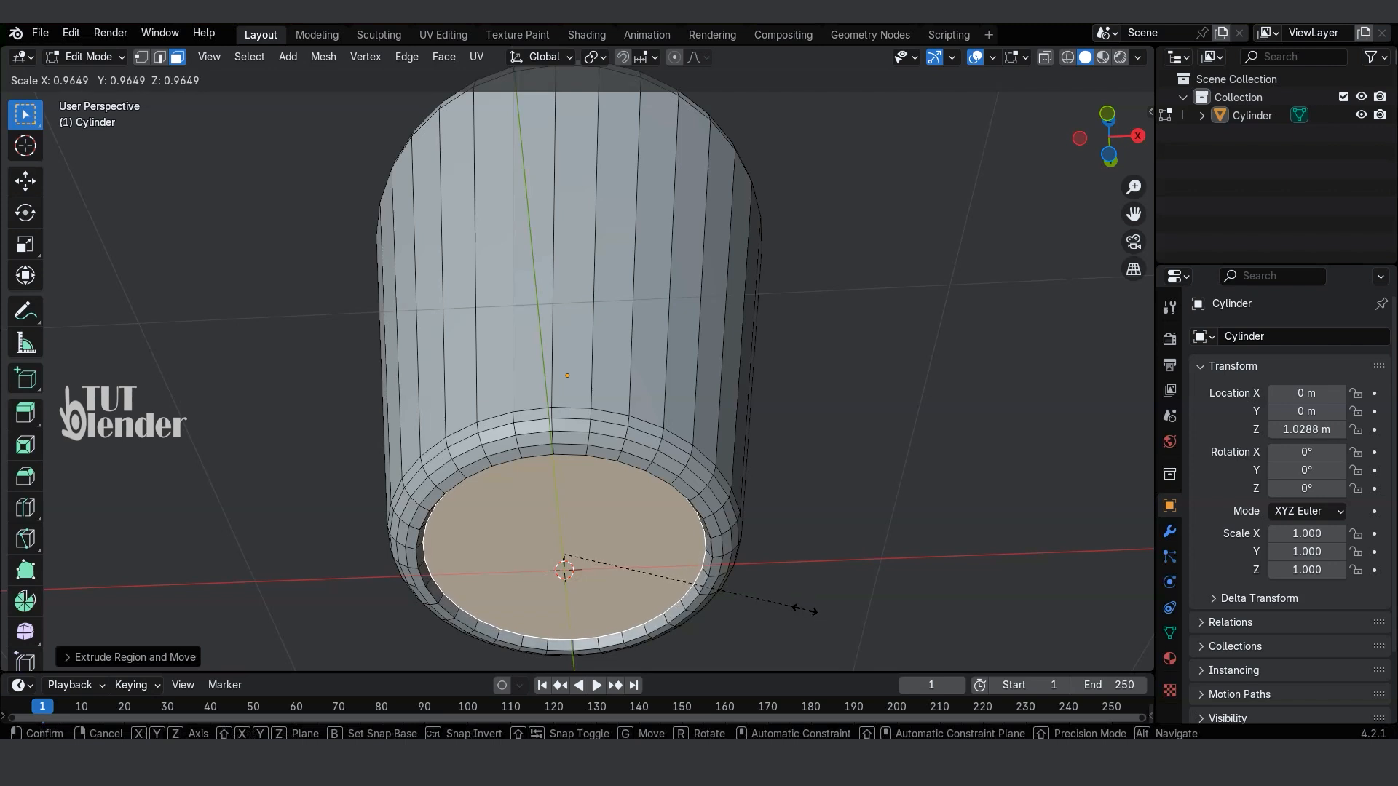
click(804, 610)
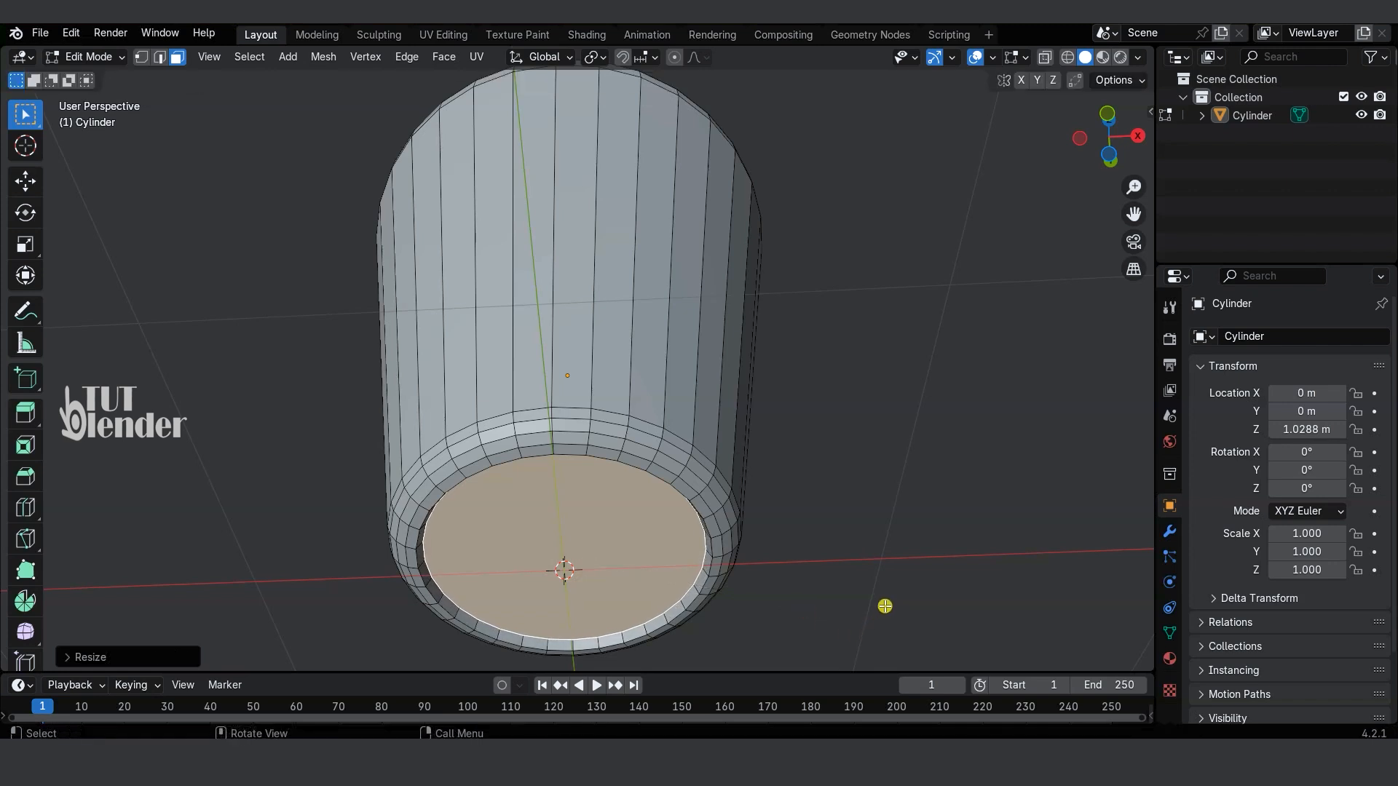
Step: Extrude the recessed bottom face inward again by about 0.02 m and scale it down to form an inner disc
key(e)
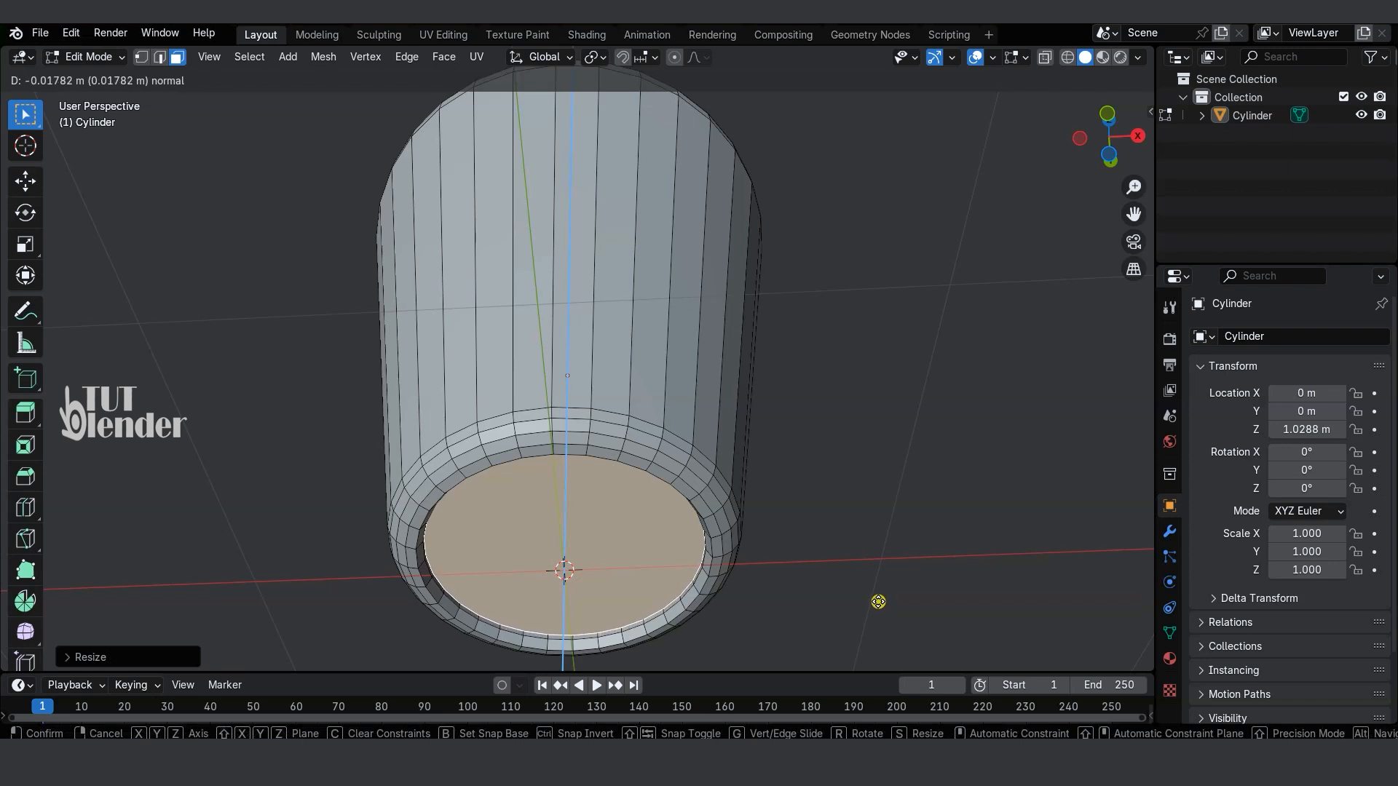
click(874, 599)
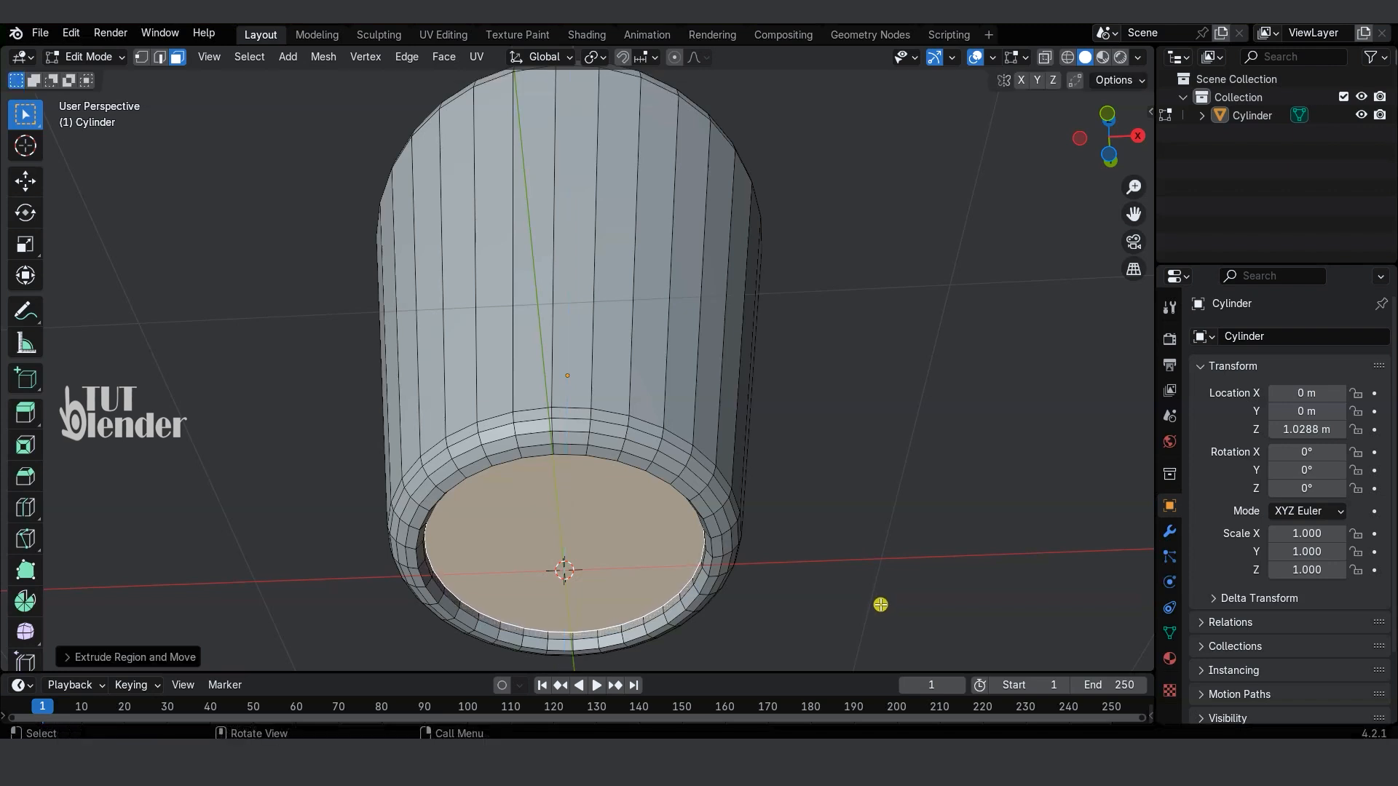
key(s)
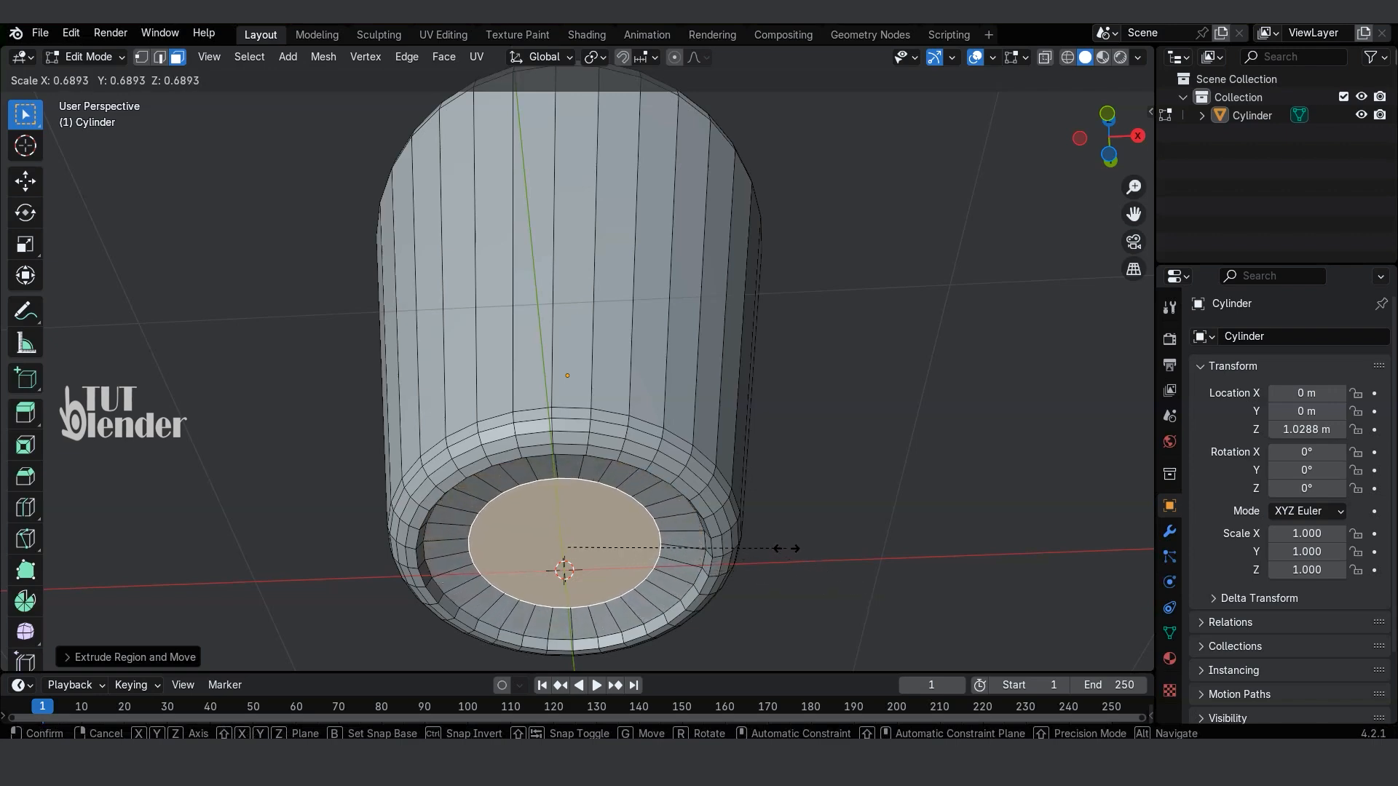
click(749, 527)
Step: Extrude the whole mesh in place and fatten it about 0.07 m to give the cup wall thickness, then deselect everything
middle_drag(749, 527, 827, 418)
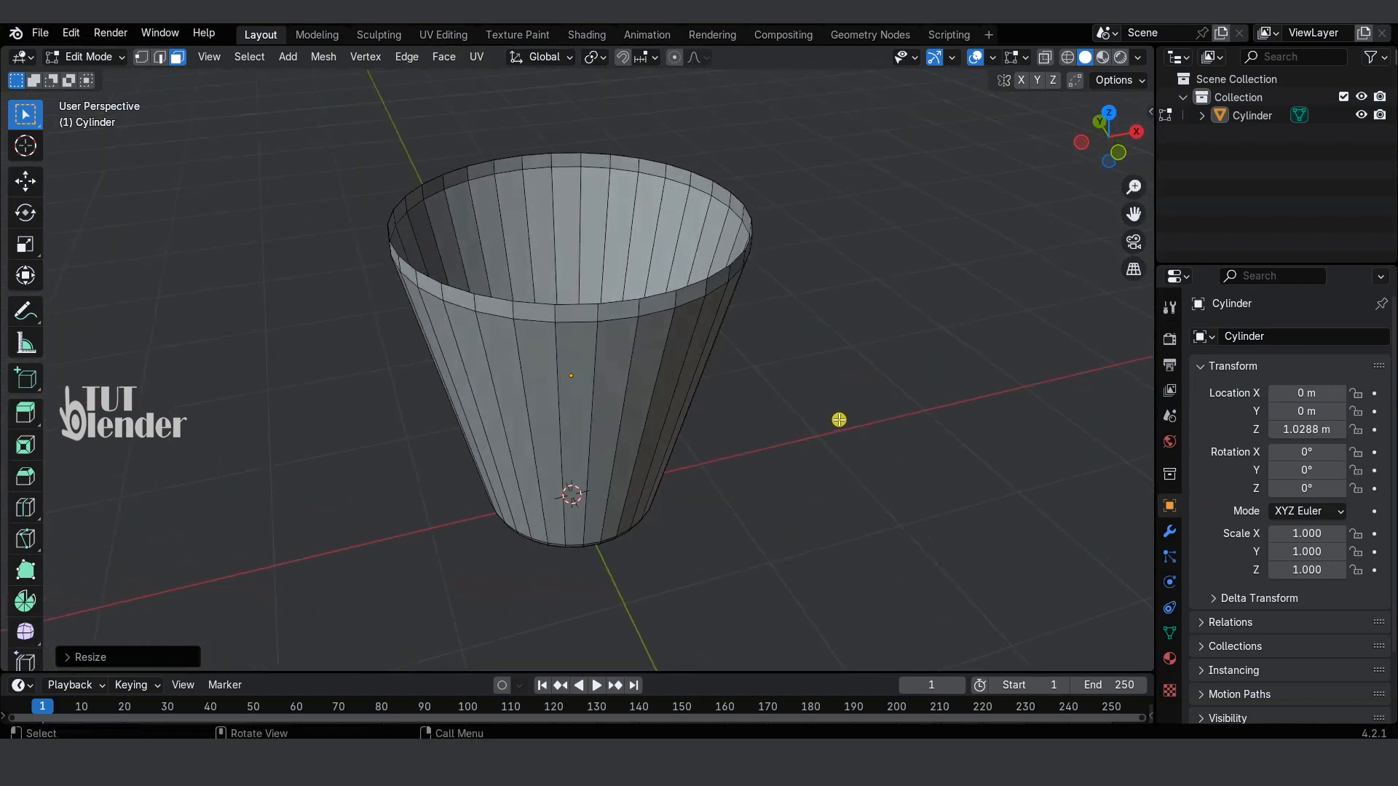
key(a)
key(e)
right_click(854, 402)
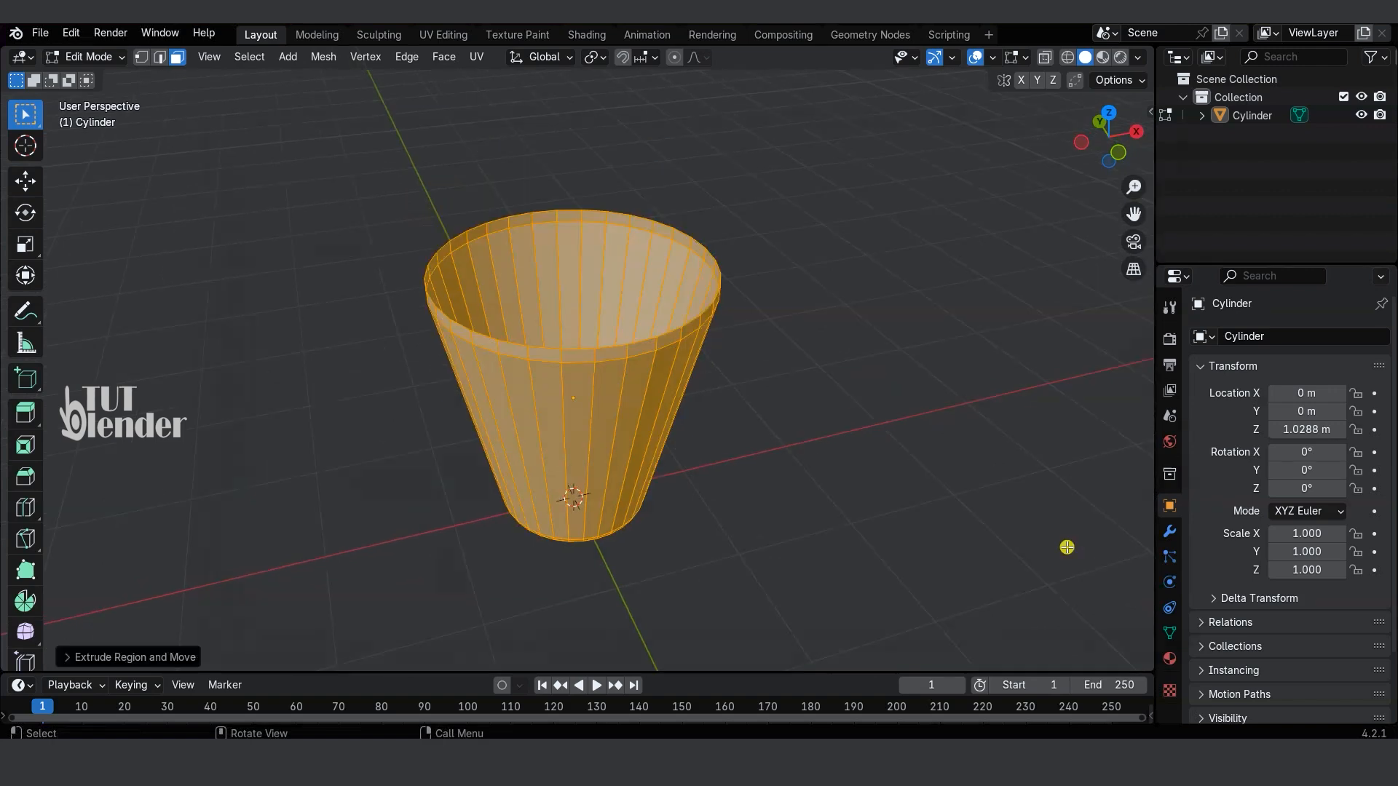
key(alt+s)
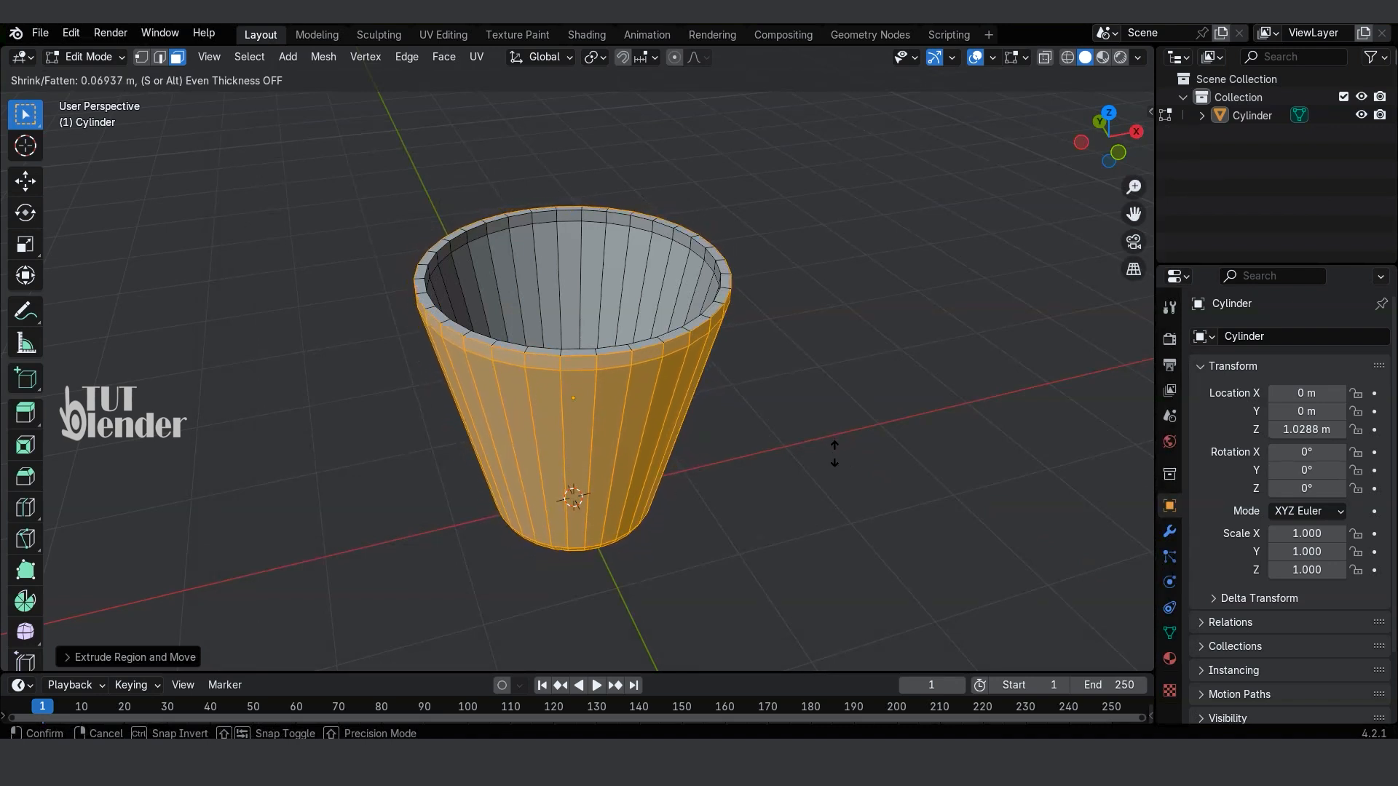
click(835, 453)
key(alt+a)
Step: Select the cup's entire inner base, including its rounded edge, and raise it about 0.18 m along Z in wireframe display
middle_drag(844, 465, 774, 483)
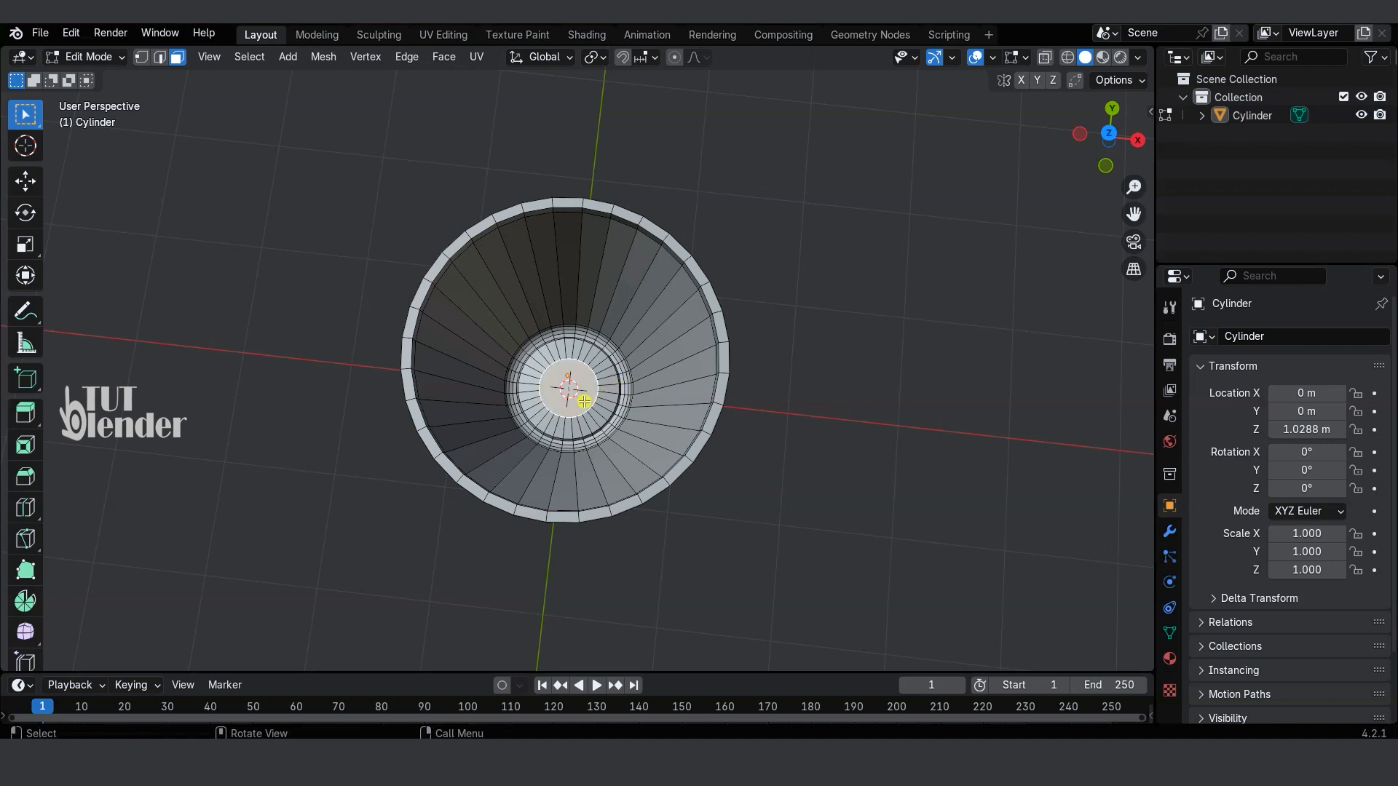
key(ctrl+KP_Add)
key(ctrl+KP_Add)
key(ctrl+KP_Add)
key(ctrl+KP_Add)
key(ctrl+KP_Add)
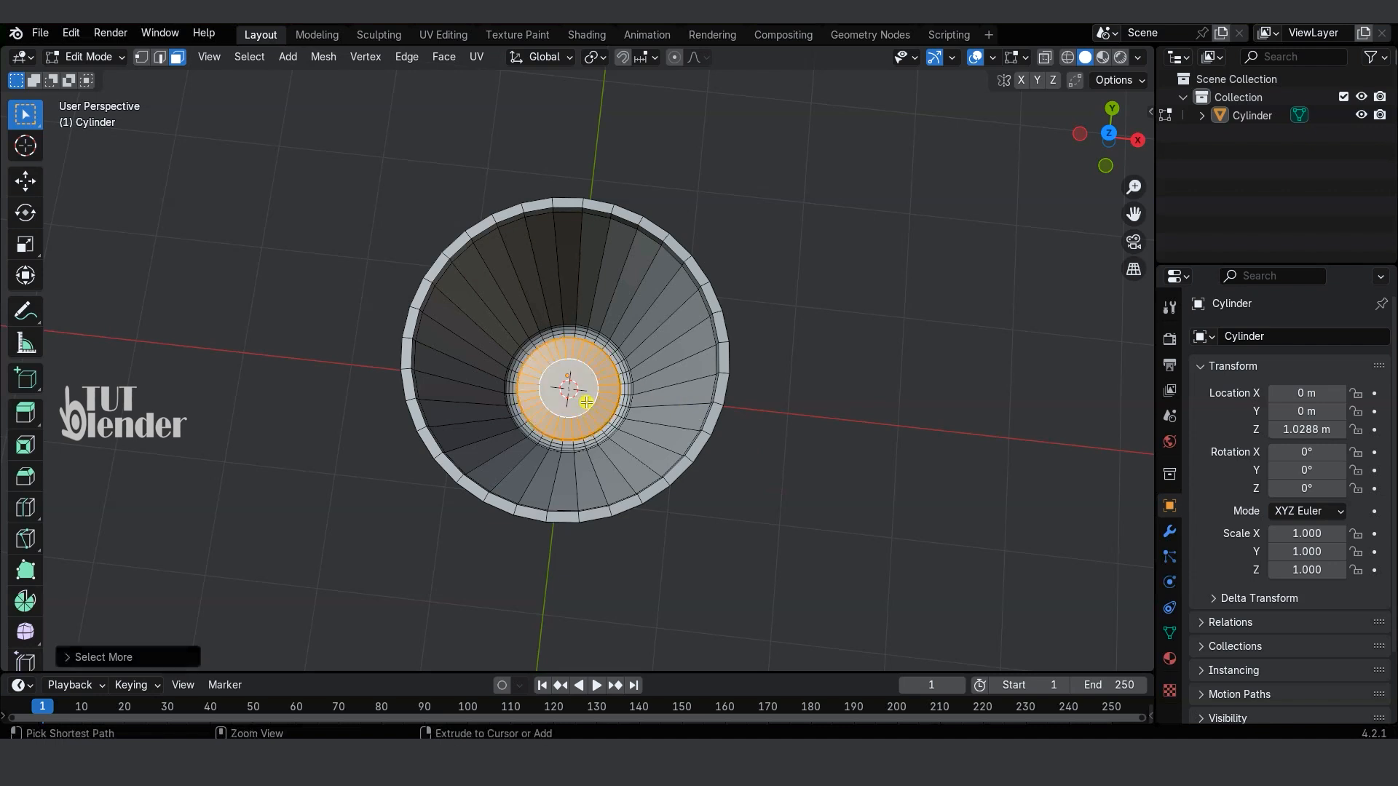
key(ctrl+KP_Add)
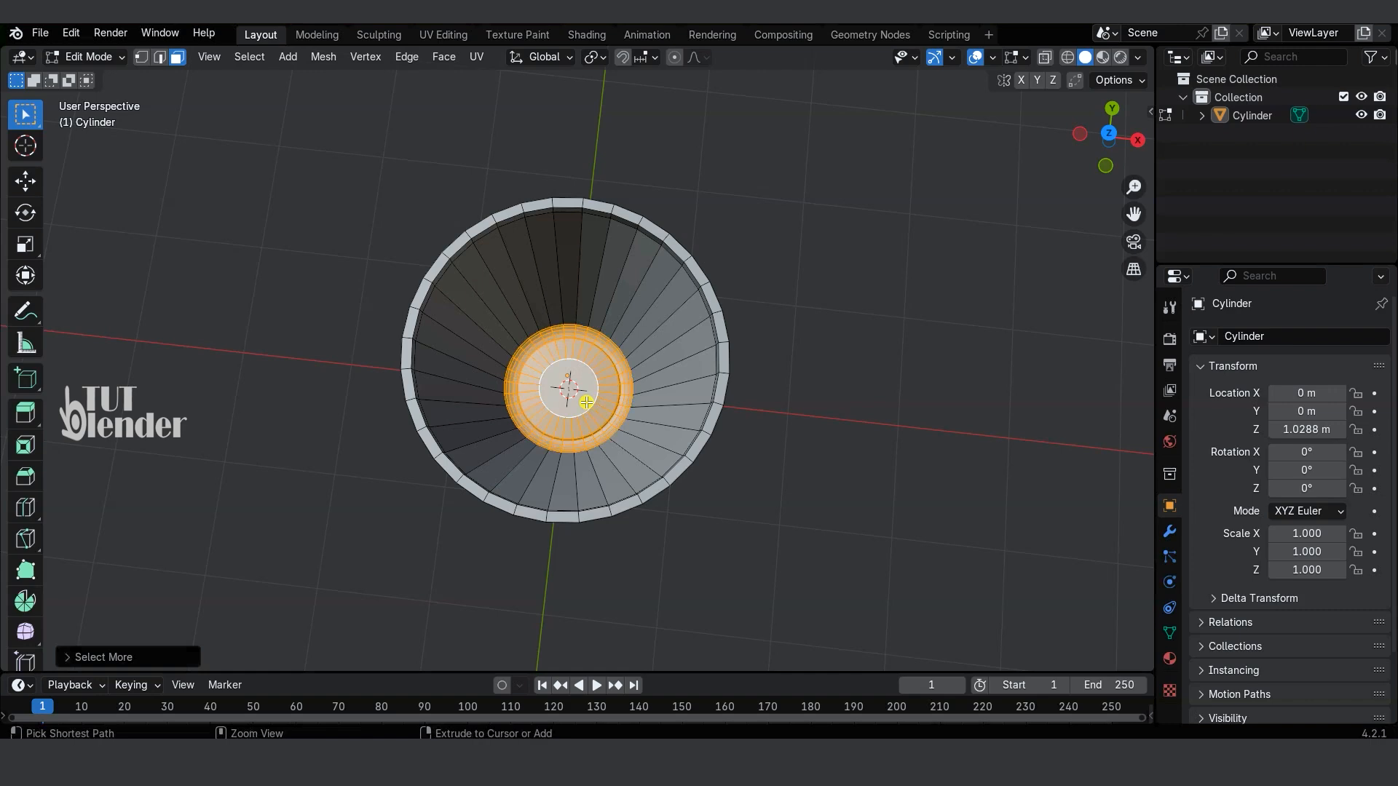
key(KP_1)
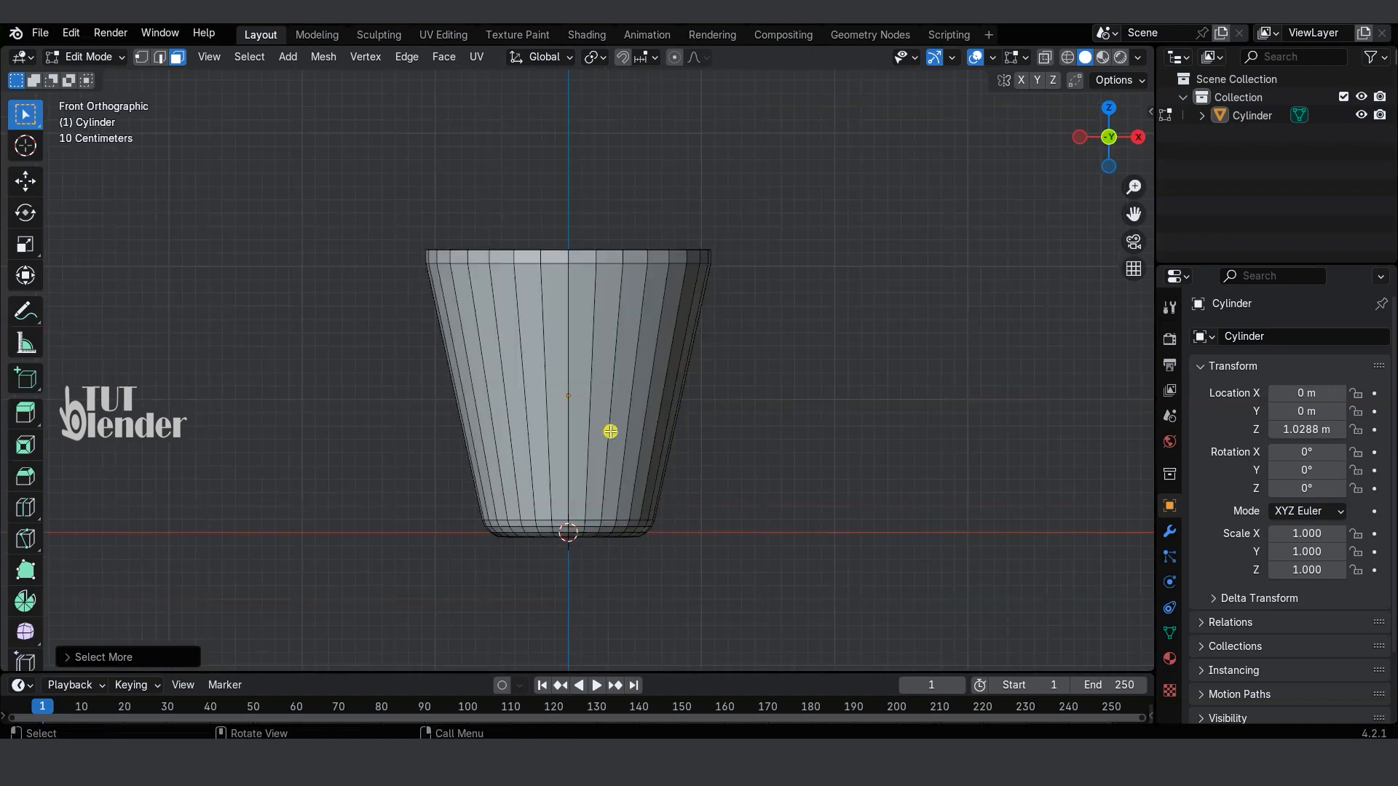
click(1067, 57)
key(g)
key(z)
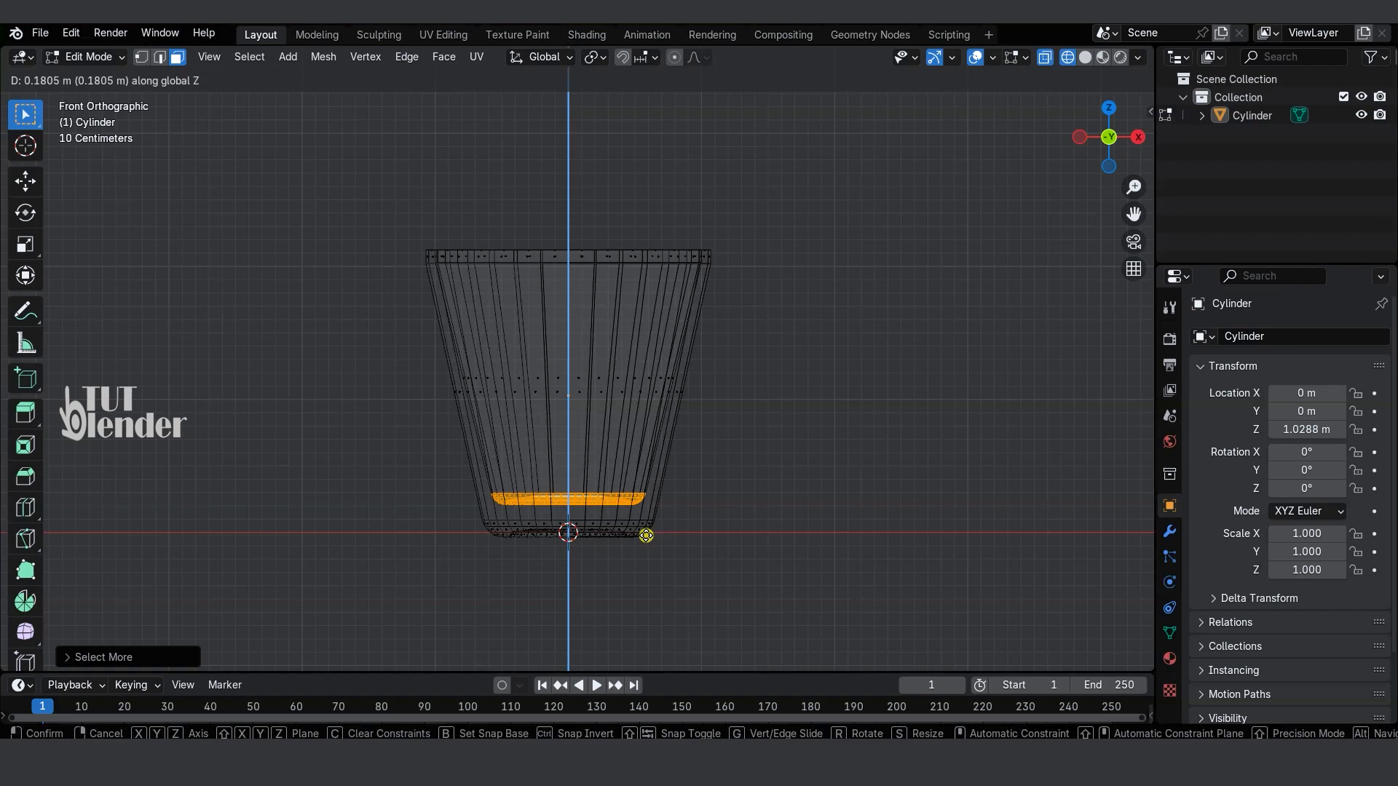
click(645, 535)
Step: Restore solid shading with X-ray off and return the cup to Object Mode
mouse_move(646, 535)
middle_down()
mouse_move(767, 449)
mouse_move(736, 574)
mouse_move(764, 384)
middle_up()
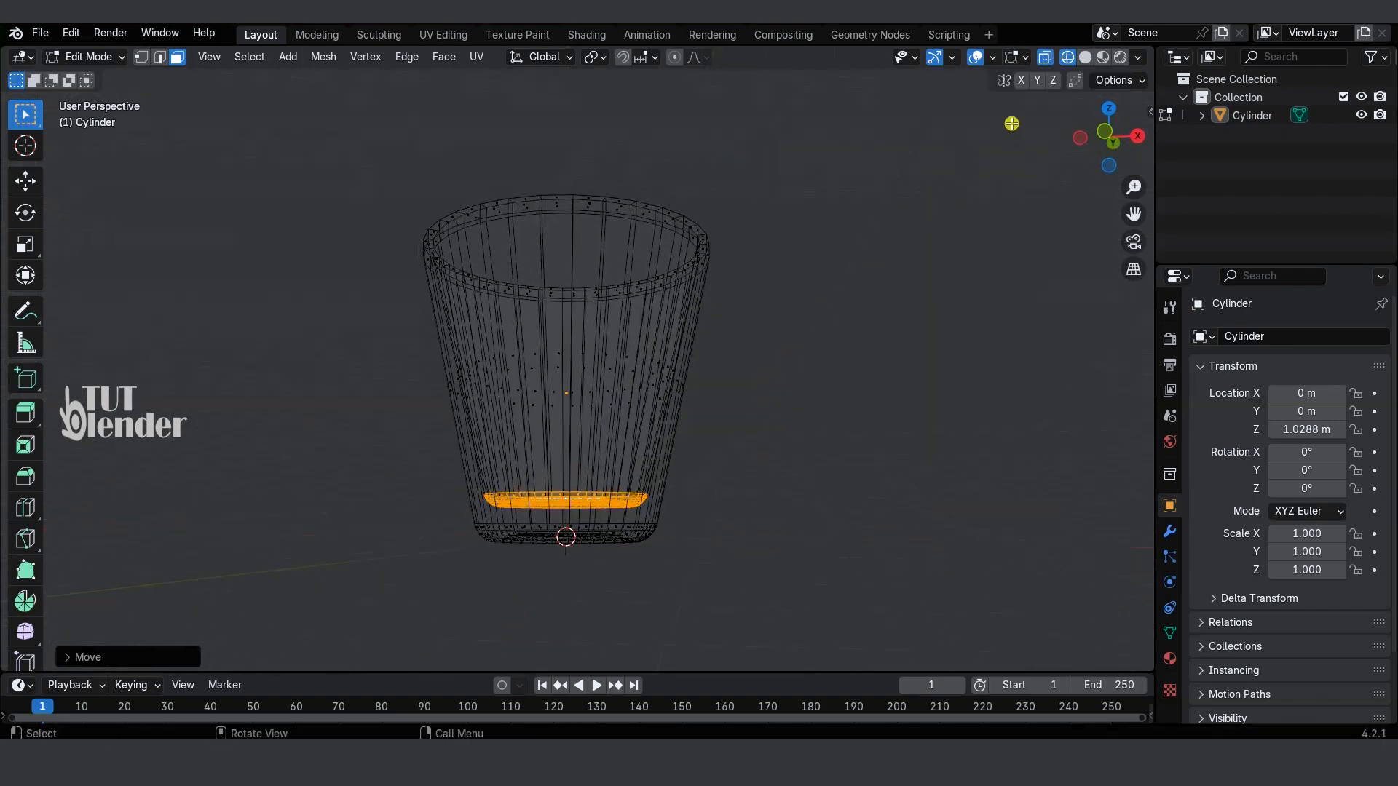
click(1044, 56)
click(1085, 57)
mouse_move(808, 481)
middle_down()
mouse_move(819, 520)
mouse_move(796, 593)
mouse_move(808, 521)
mouse_move(780, 509)
mouse_move(767, 521)
mouse_move(827, 315)
mouse_move(829, 194)
mouse_move(805, 390)
mouse_move(786, 396)
middle_up()
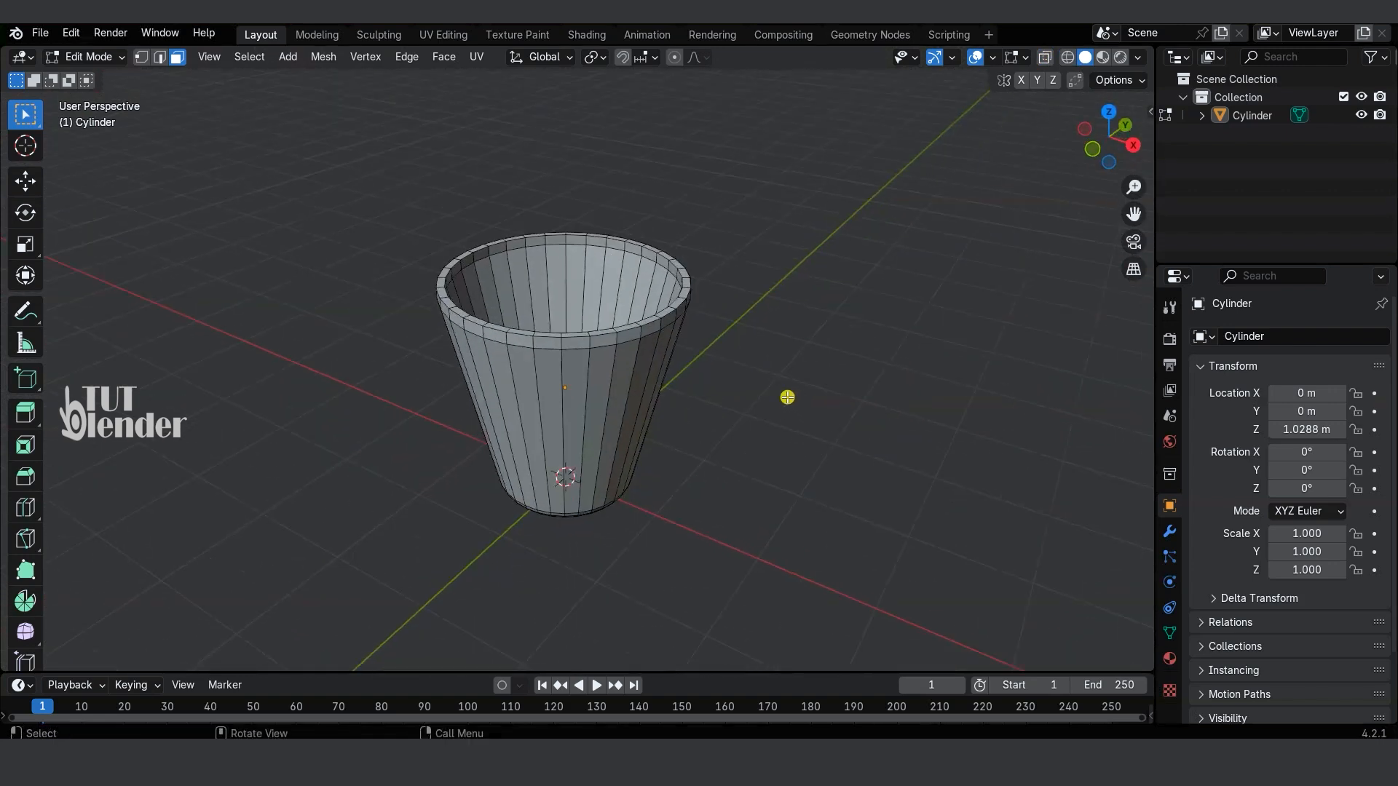
click(99, 59)
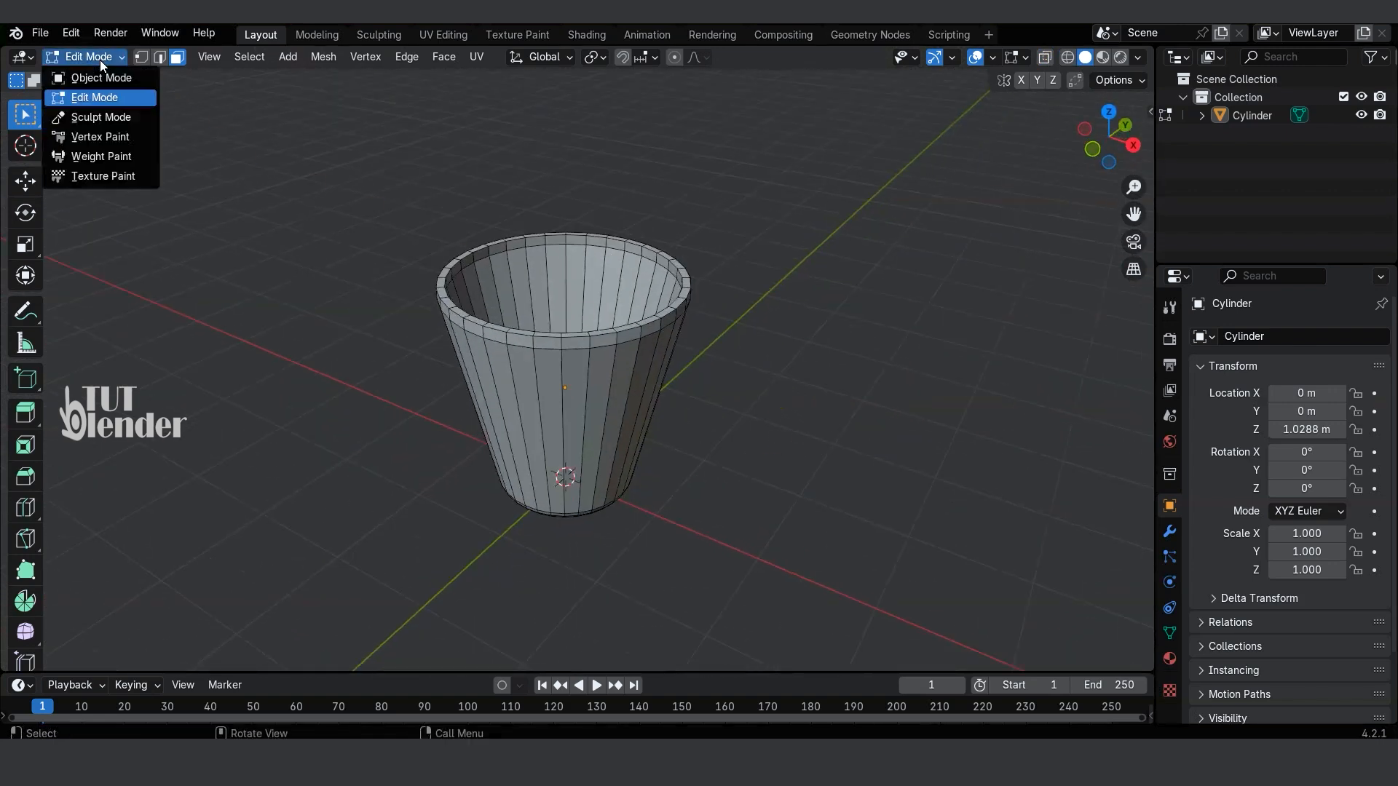
click(108, 79)
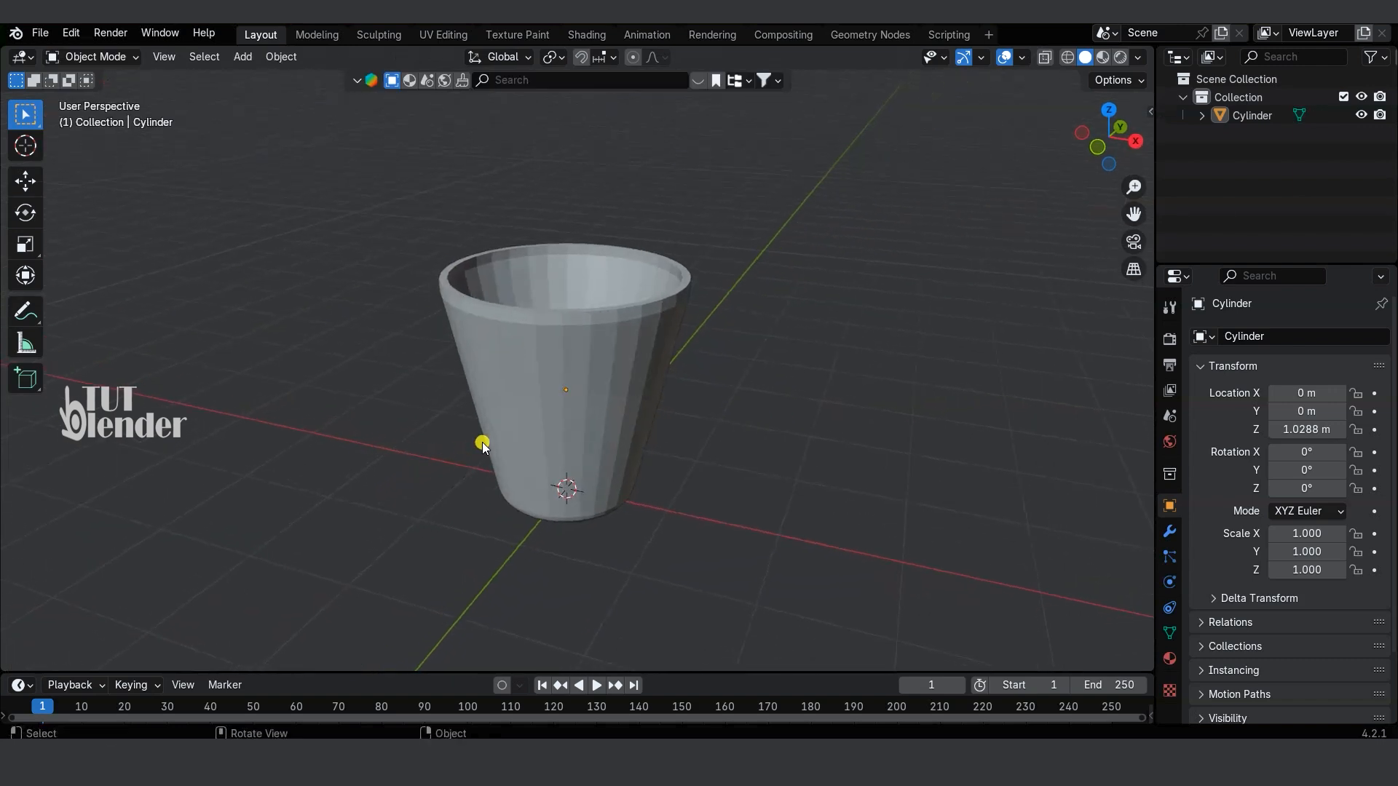
Step: Add a Subdivision Surface modifier to the cup and set its viewport level to 3
click(1169, 531)
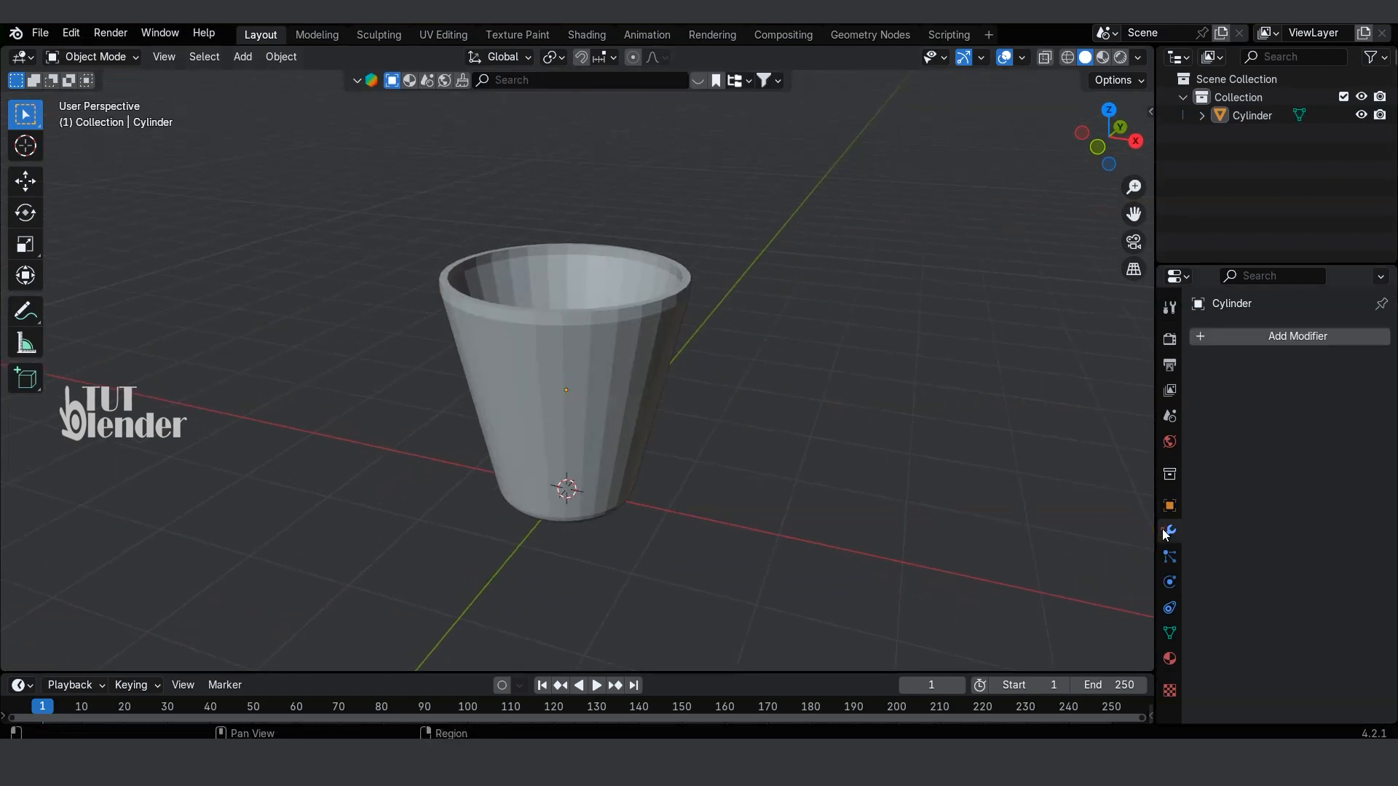
click(1296, 336)
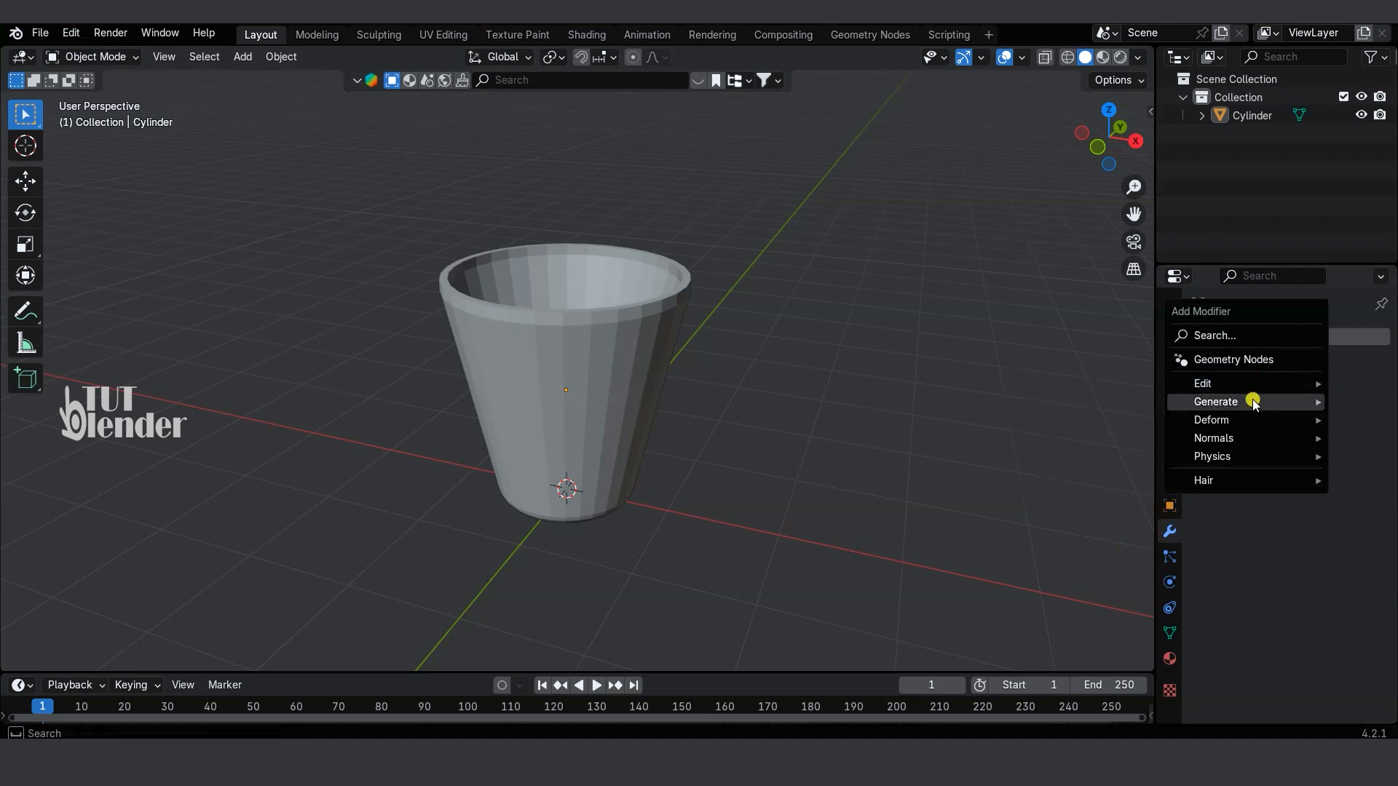
mouse_move(1250, 401)
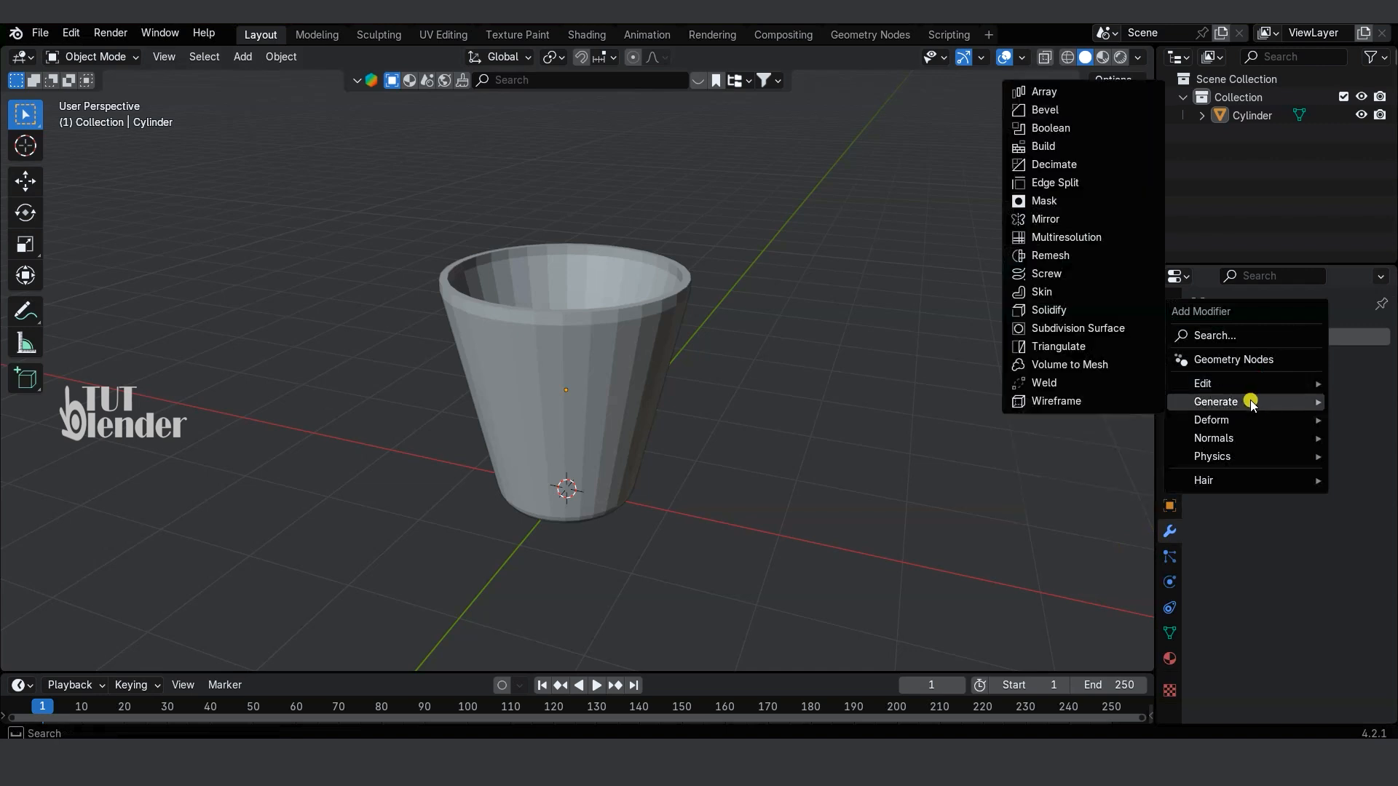
click(1113, 328)
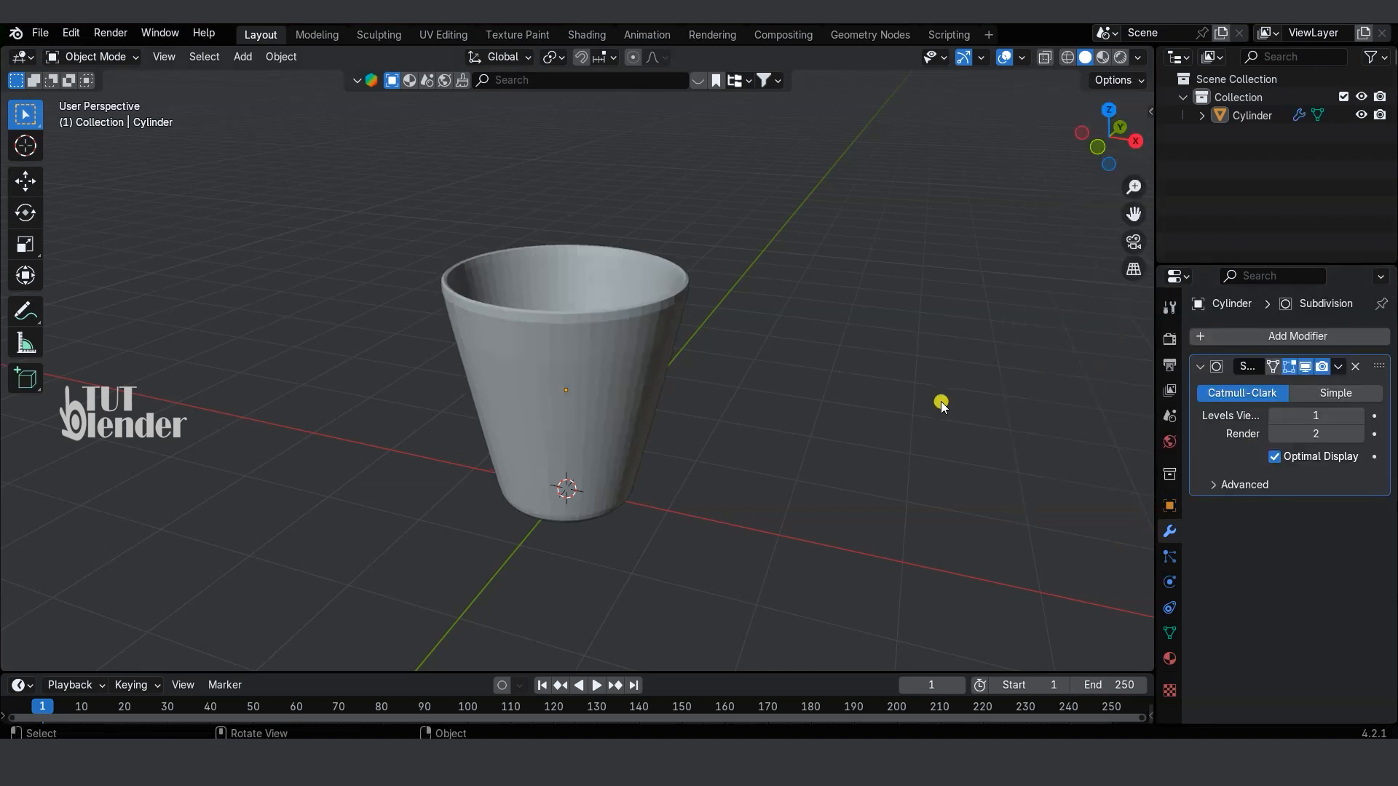
click(1359, 415)
click(1359, 415)
Step: Select the cup's inner bottom face in Edit Mode with face selection, and enable On Cage for the Subdivision modifier
middle_drag(726, 367, 1090, 352)
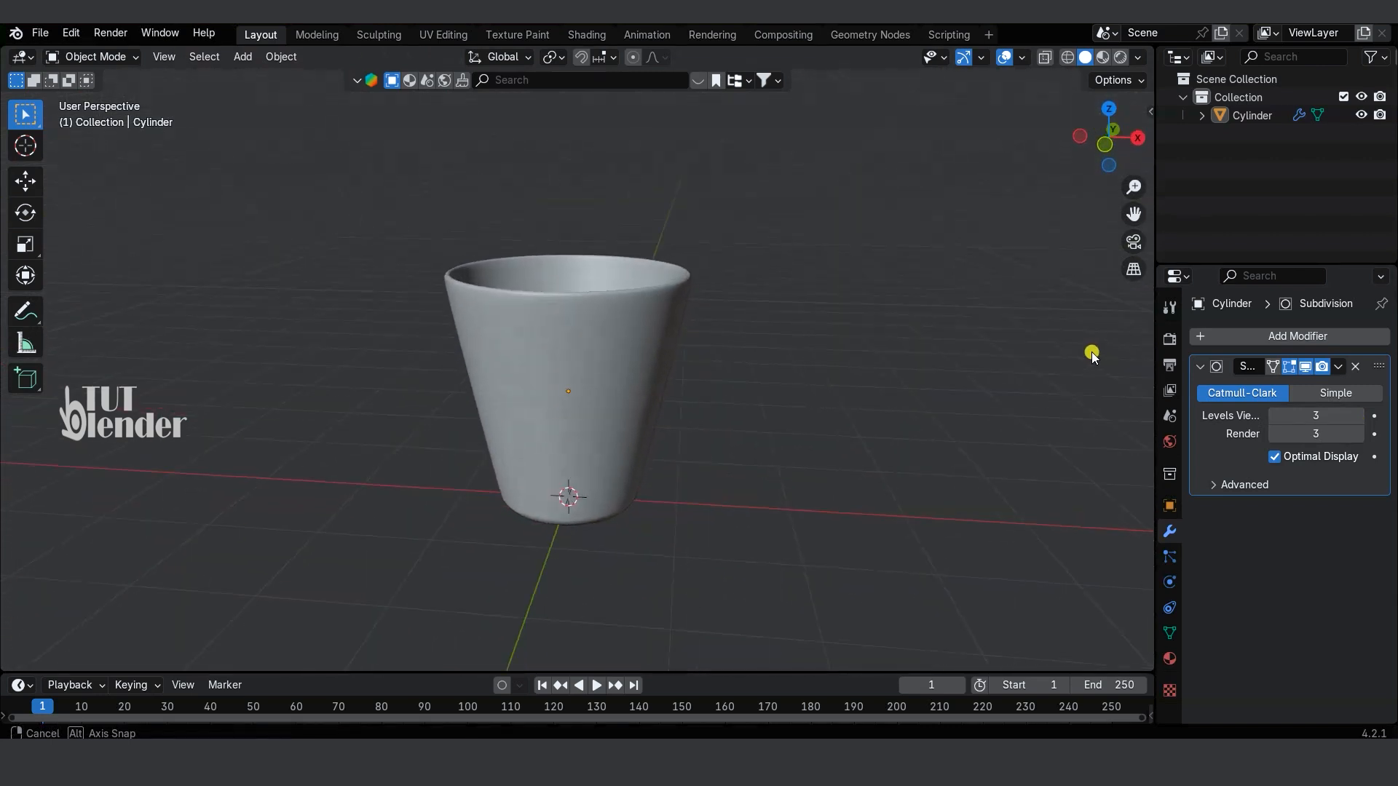
click(92, 57)
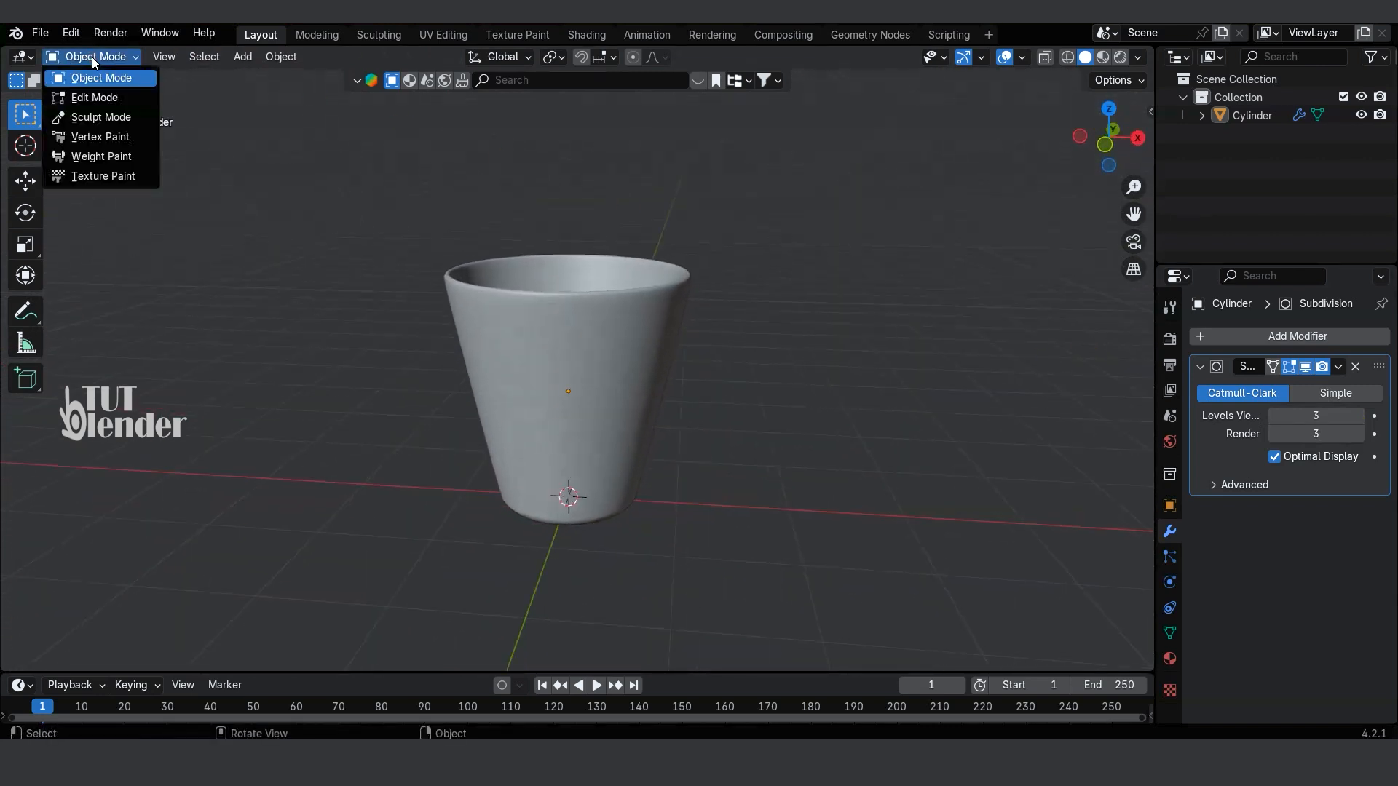
click(94, 97)
click(177, 58)
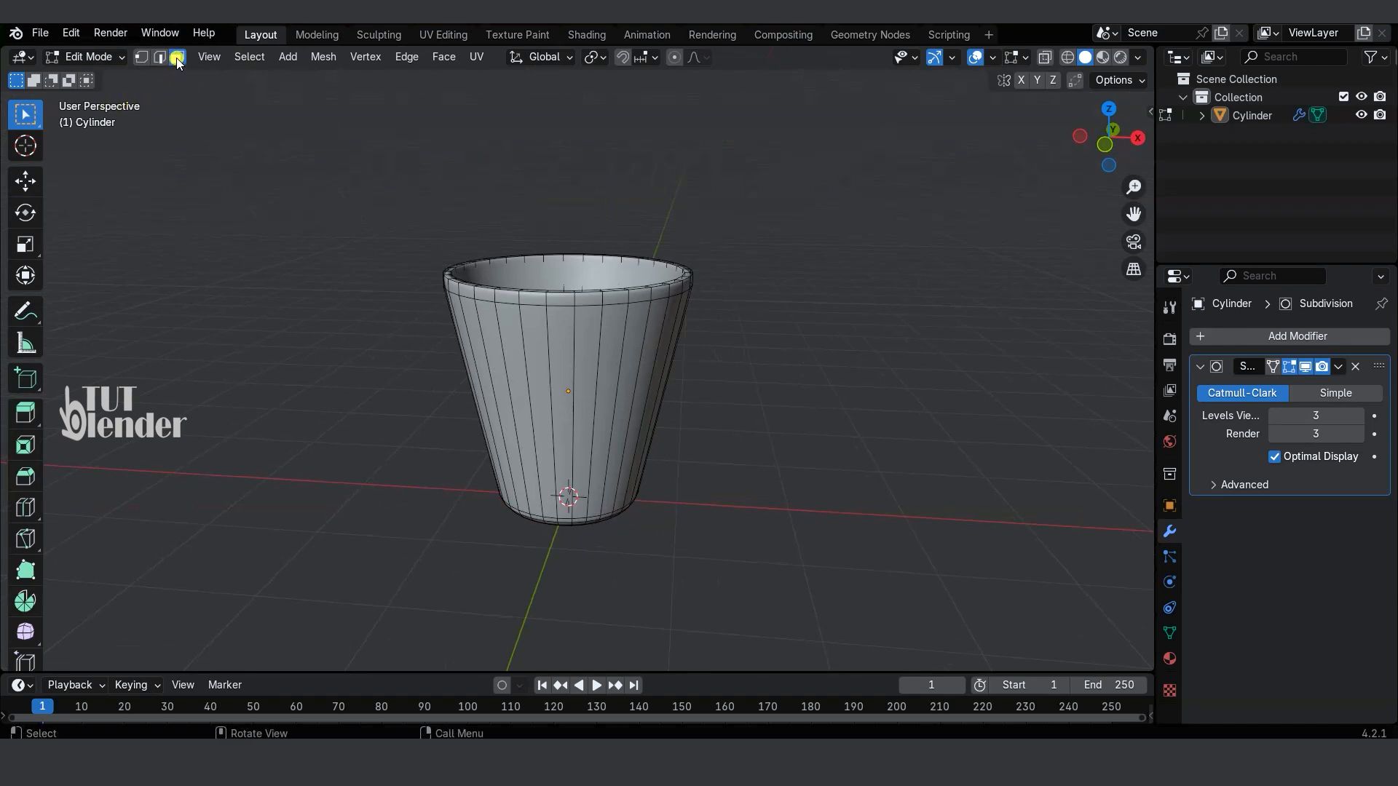
middle_drag(575, 267, 534, 405)
click(571, 378)
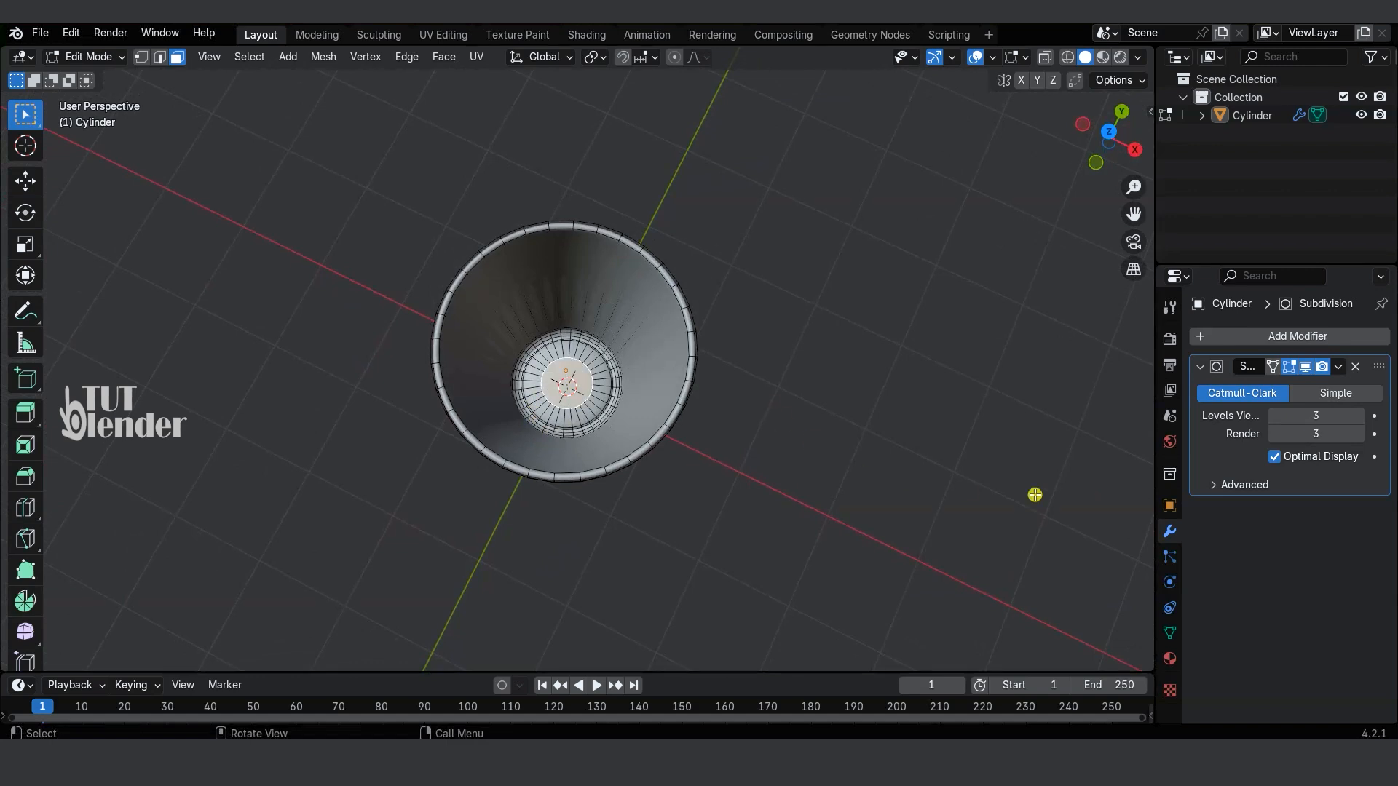
click(1273, 366)
Step: Grow the selection from the inner bottom face until it covers the cup's whole interior wall up to the rim
key(ctrl+KP_Add)
key(ctrl+KP_Add)
key(ctrl+KP_Add)
key(ctrl+KP_Add)
key(ctrl+KP_Add)
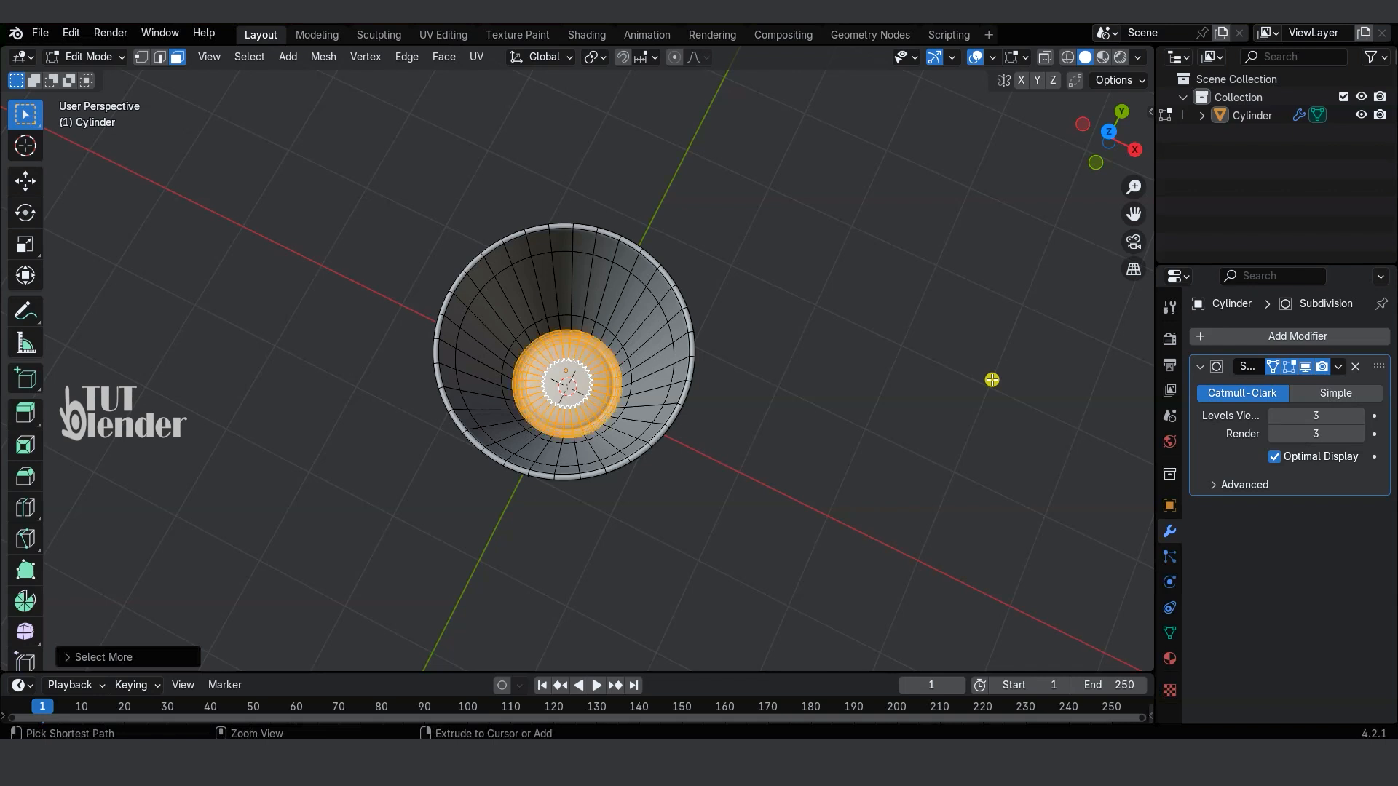
key(ctrl+KP_Add)
key(ctrl+KP_Add)
key(ctrl+KP_Add)
key(ctrl+KP_Add)
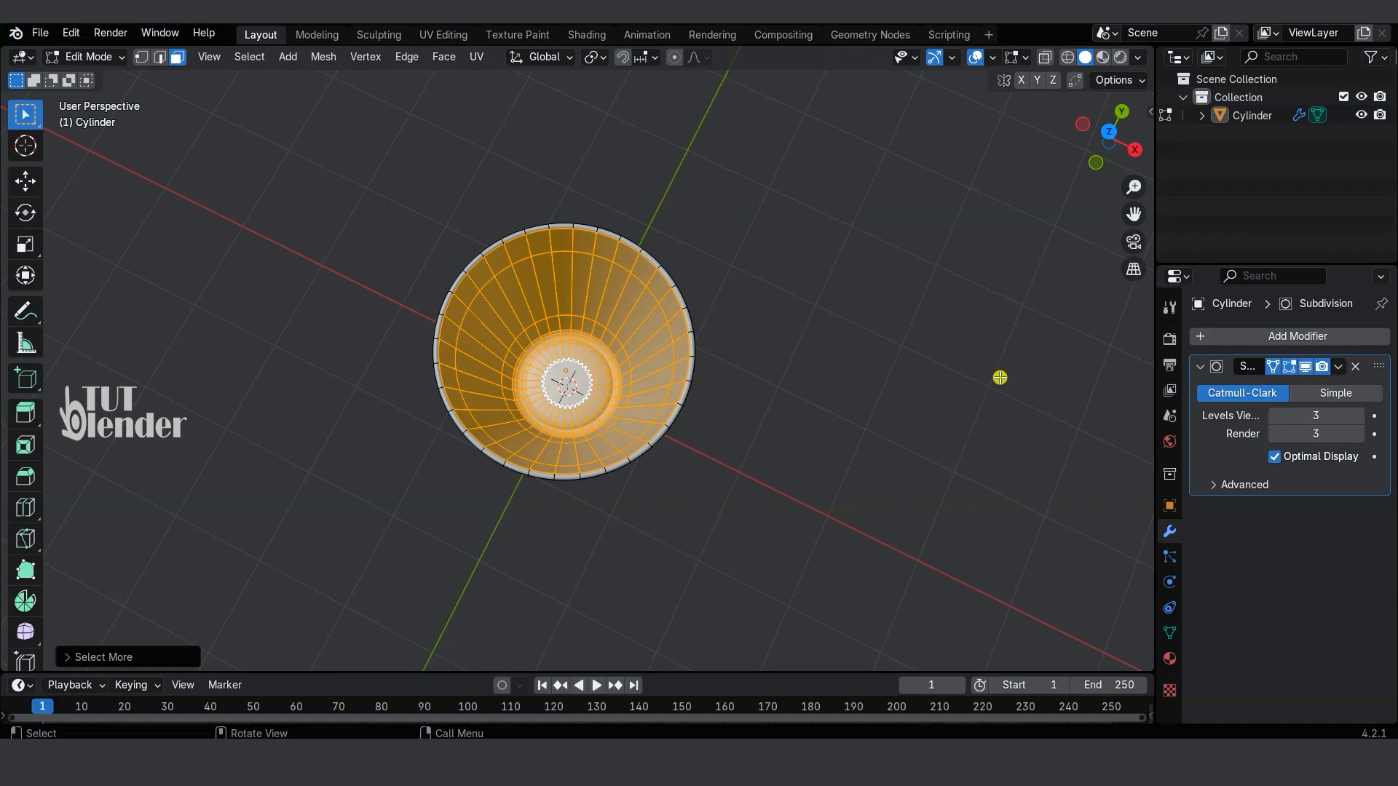
Step: Duplicate the selected interior faces in place, separate them into their own object, and return to Object Mode
middle_drag(683, 434, 802, 459)
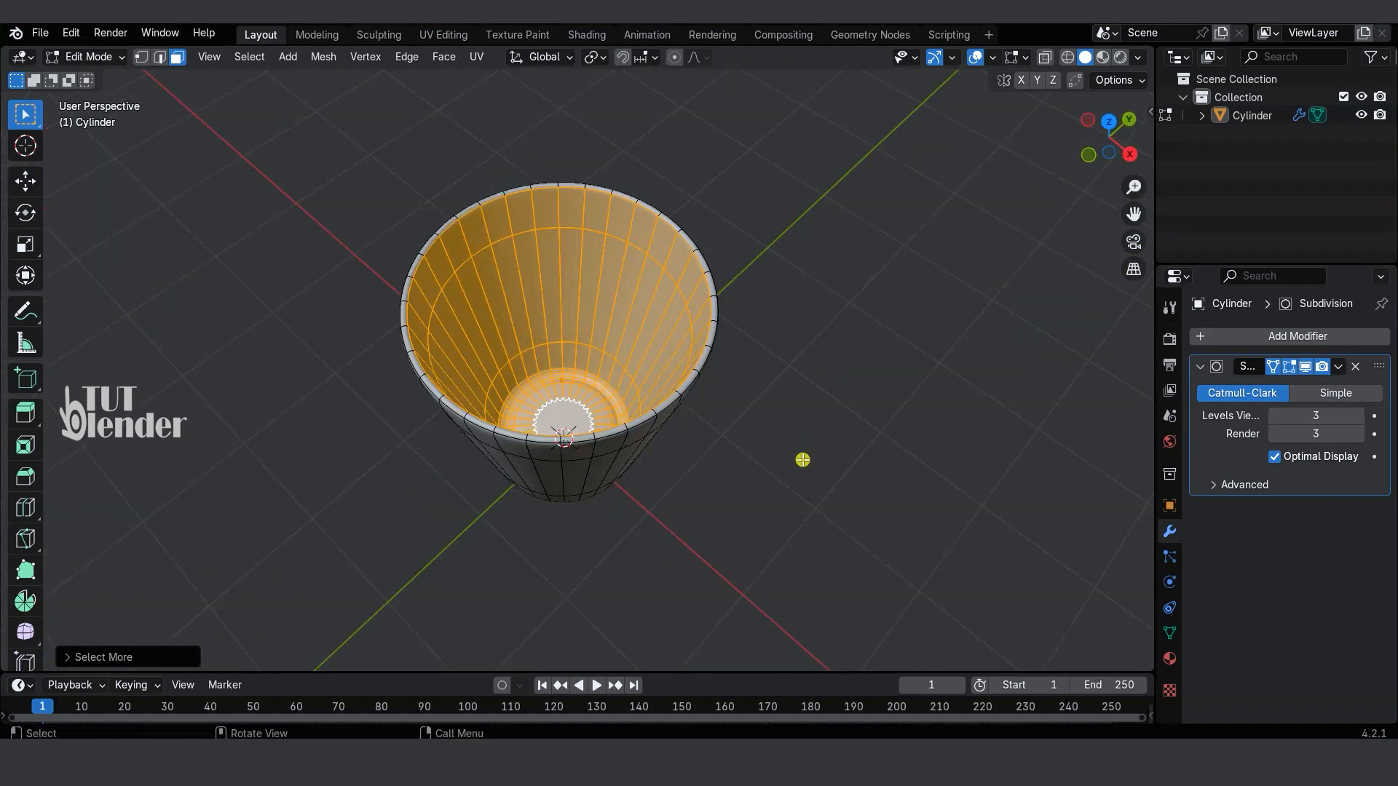
key(g)
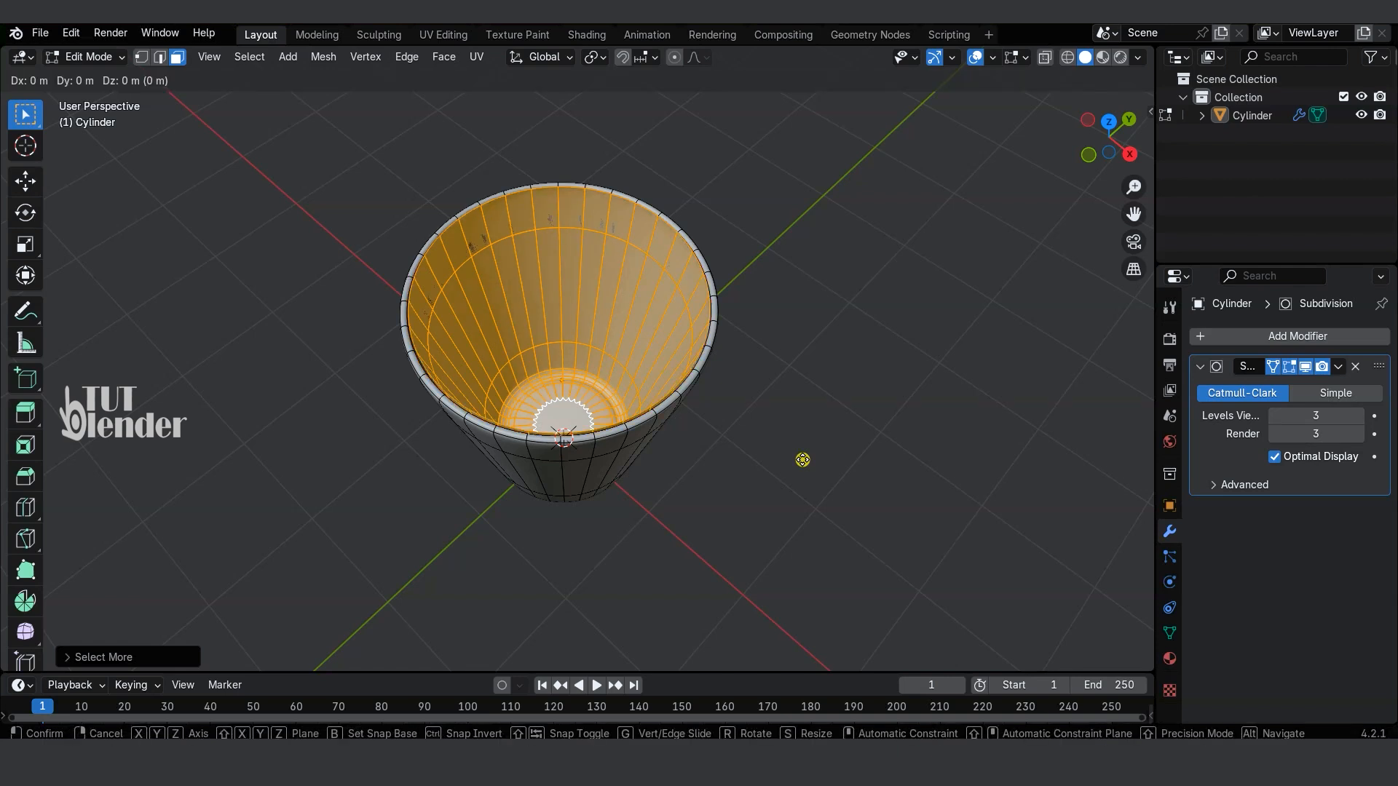
right_click(802, 459)
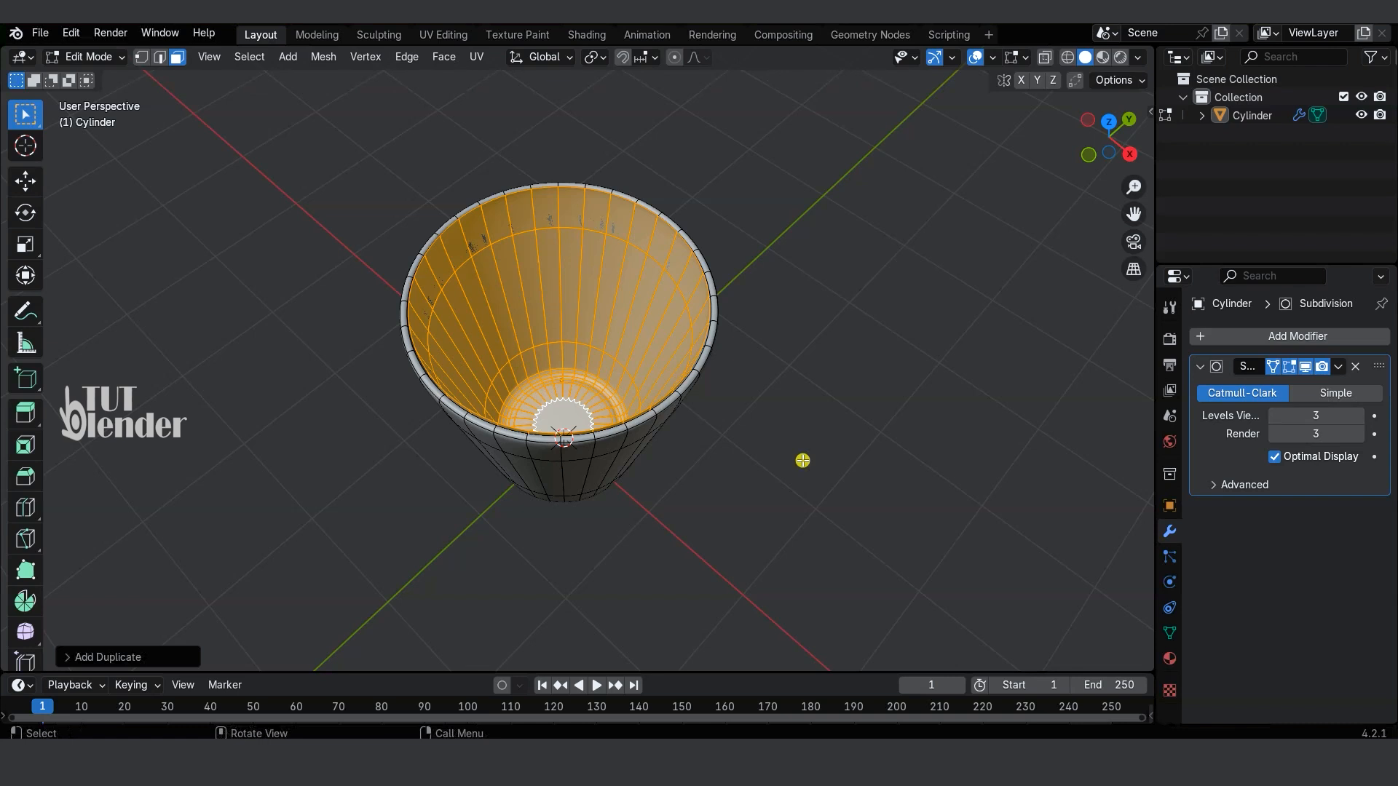
key(p)
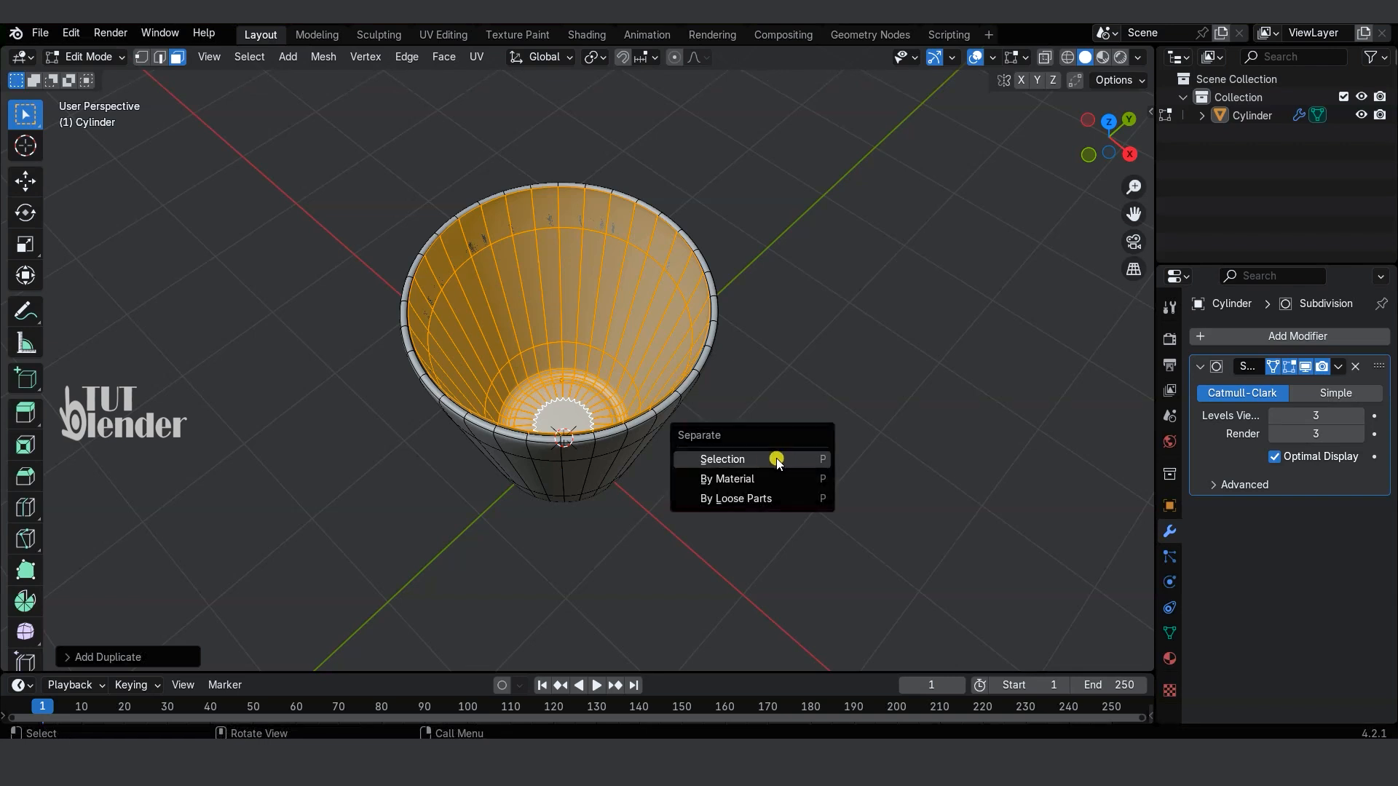
click(776, 459)
key(Tab)
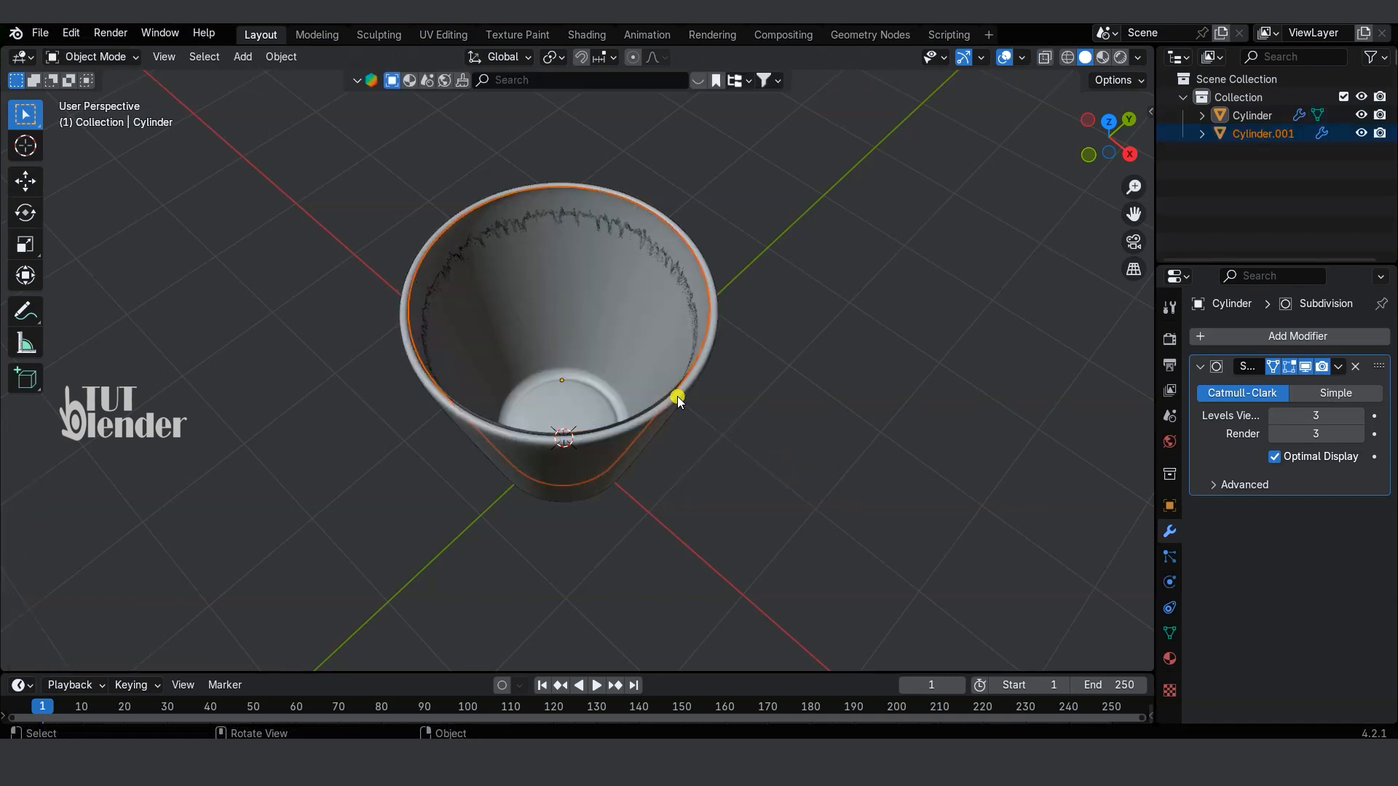
key(g)
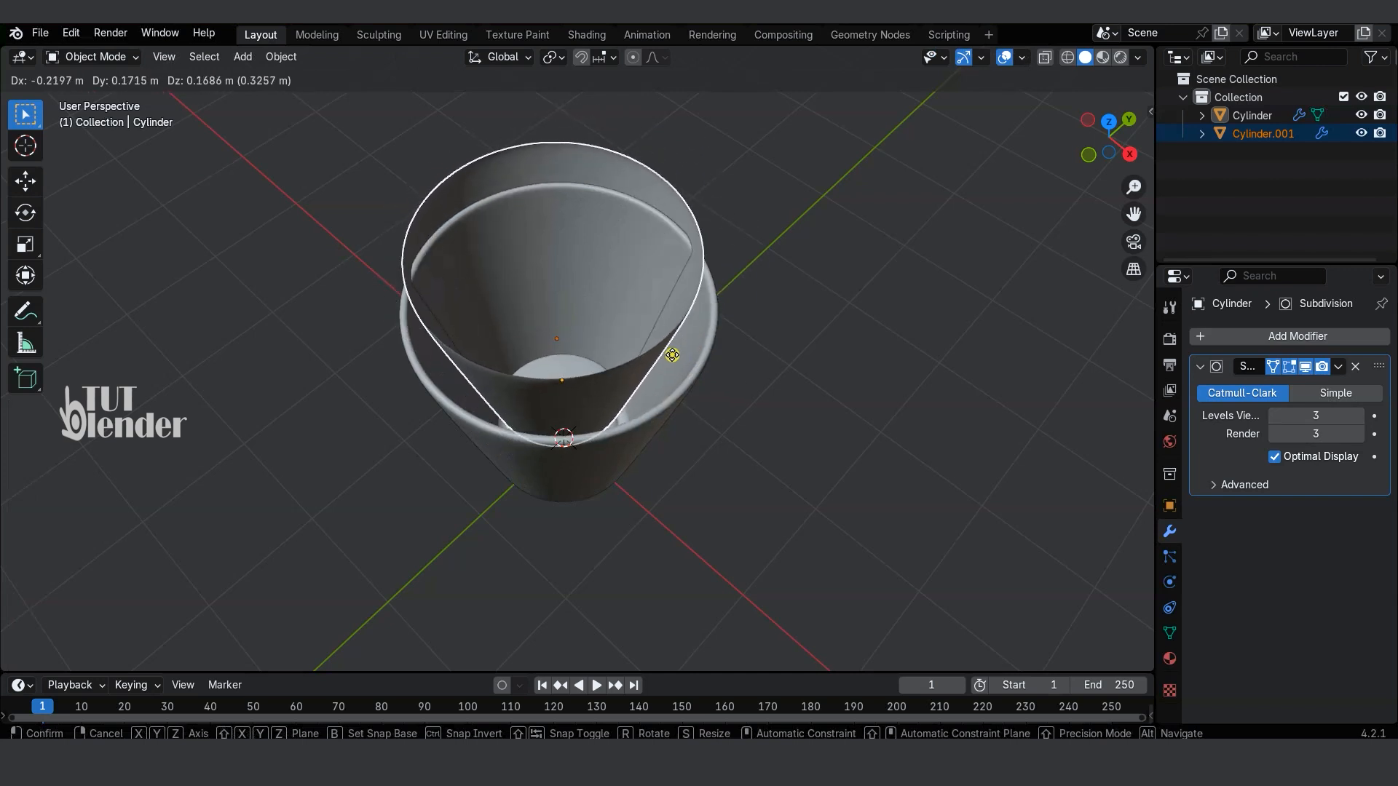
right_click(671, 356)
Step: Select the separated inner shell object alone and select all of its faces in Edit Mode
click(820, 443)
click(631, 290)
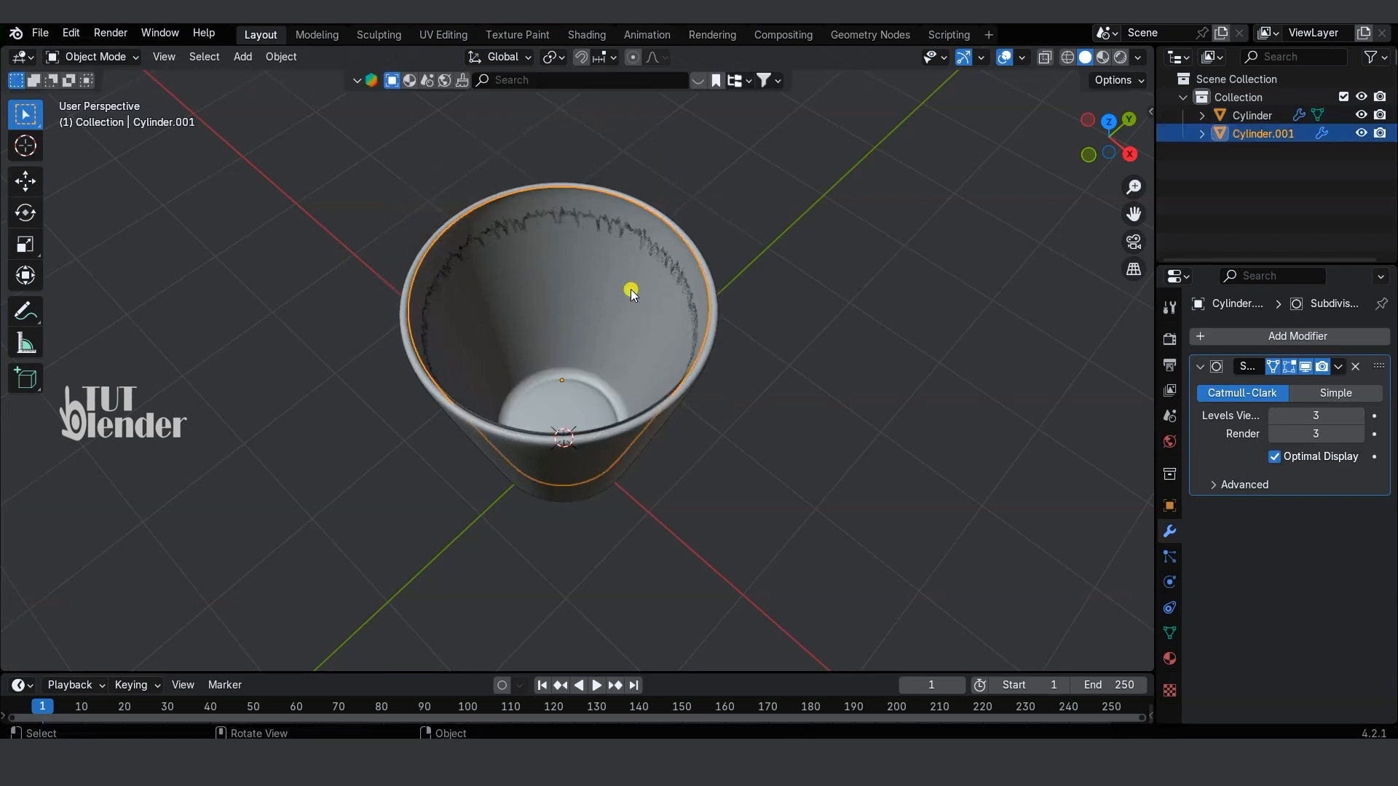
click(115, 56)
click(102, 96)
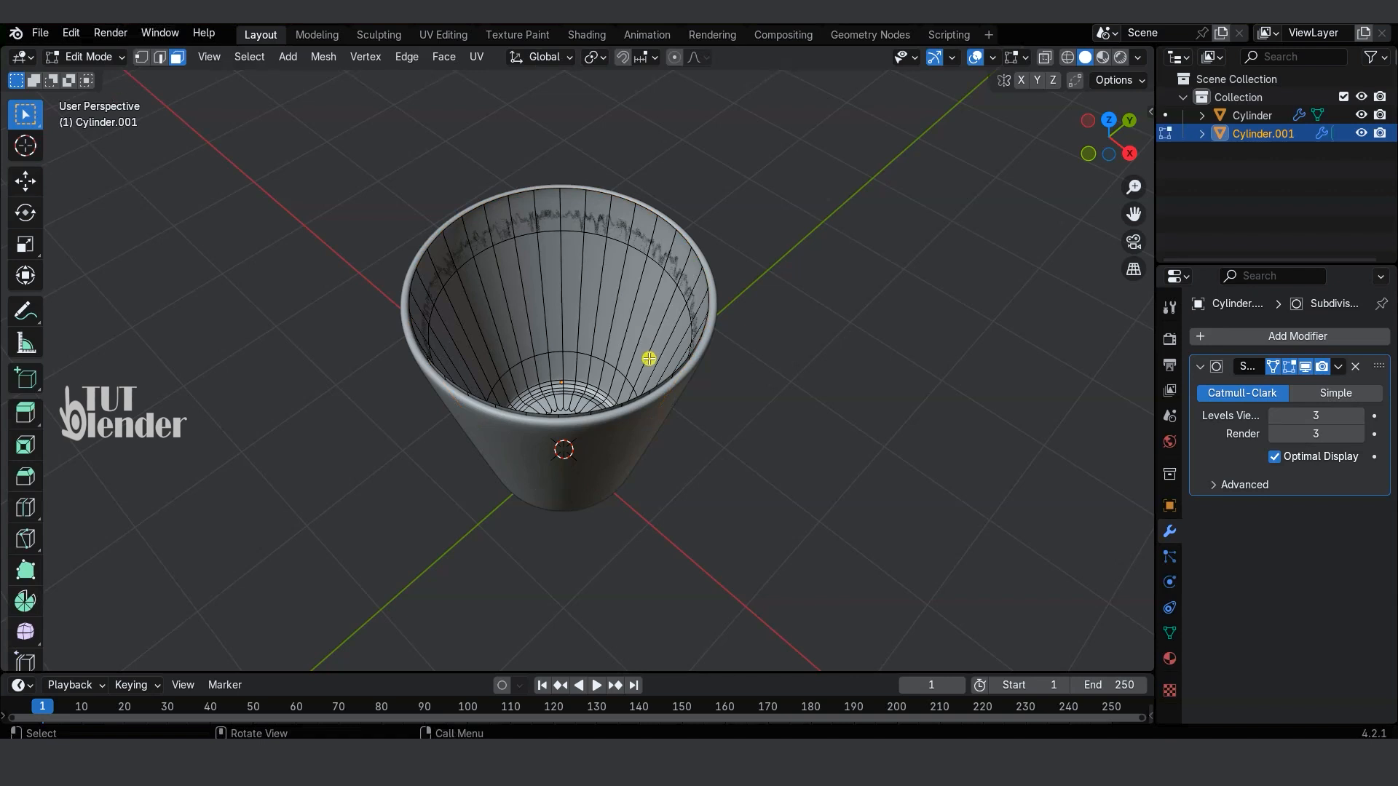
key(a)
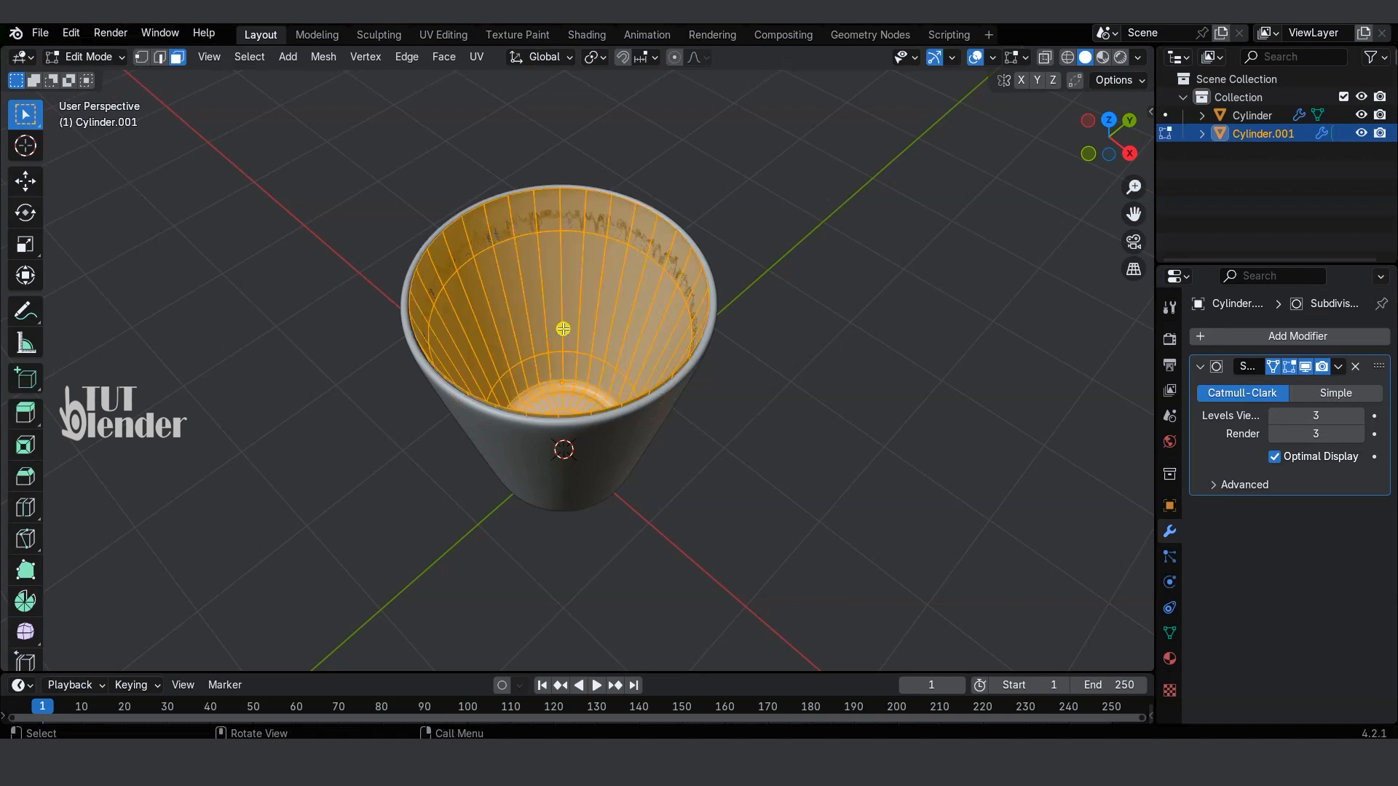
Step: Extrude the inner shell in place, fatten it outward about 0.6 m around the cup, and return to Object Mode
key(e)
click(754, 396)
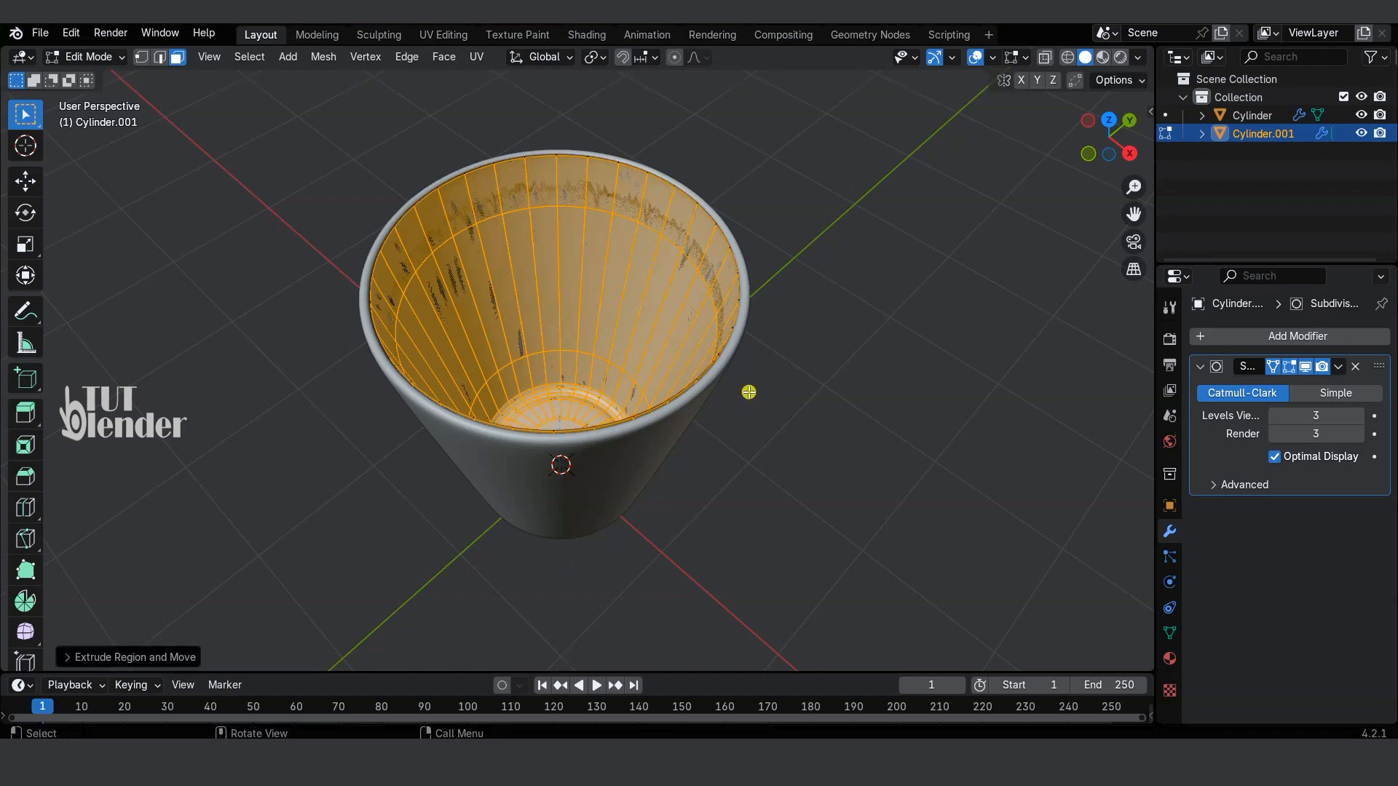
key(alt+s)
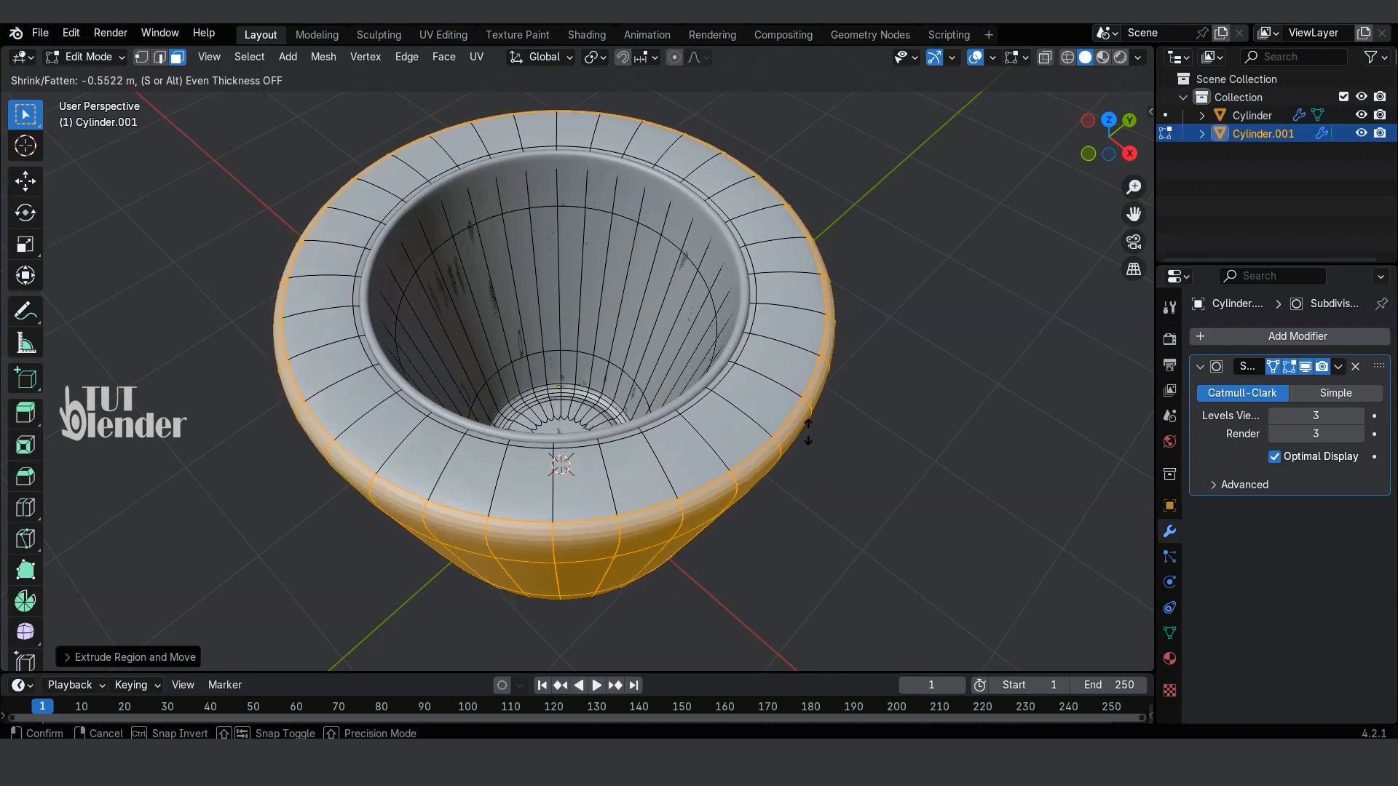
click(817, 437)
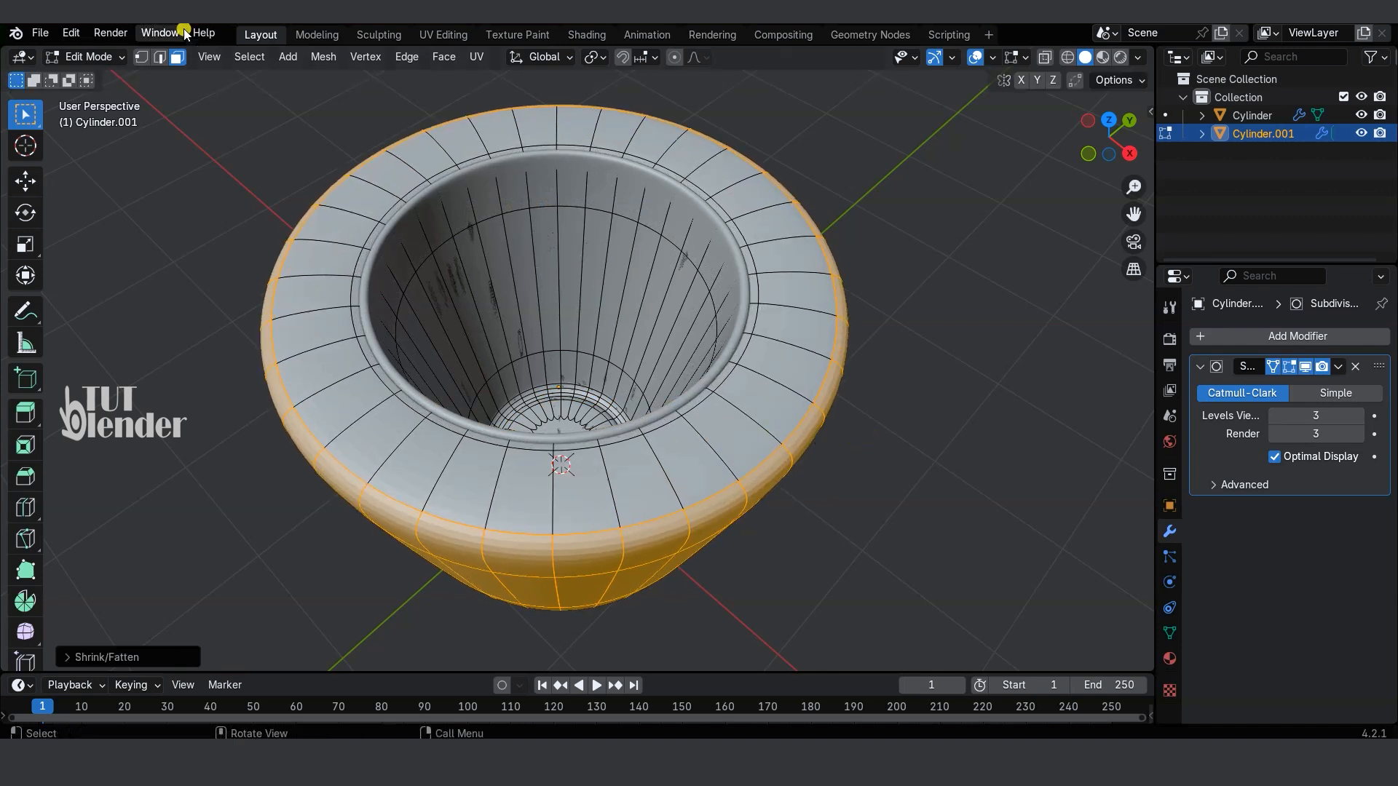
click(112, 56)
click(80, 73)
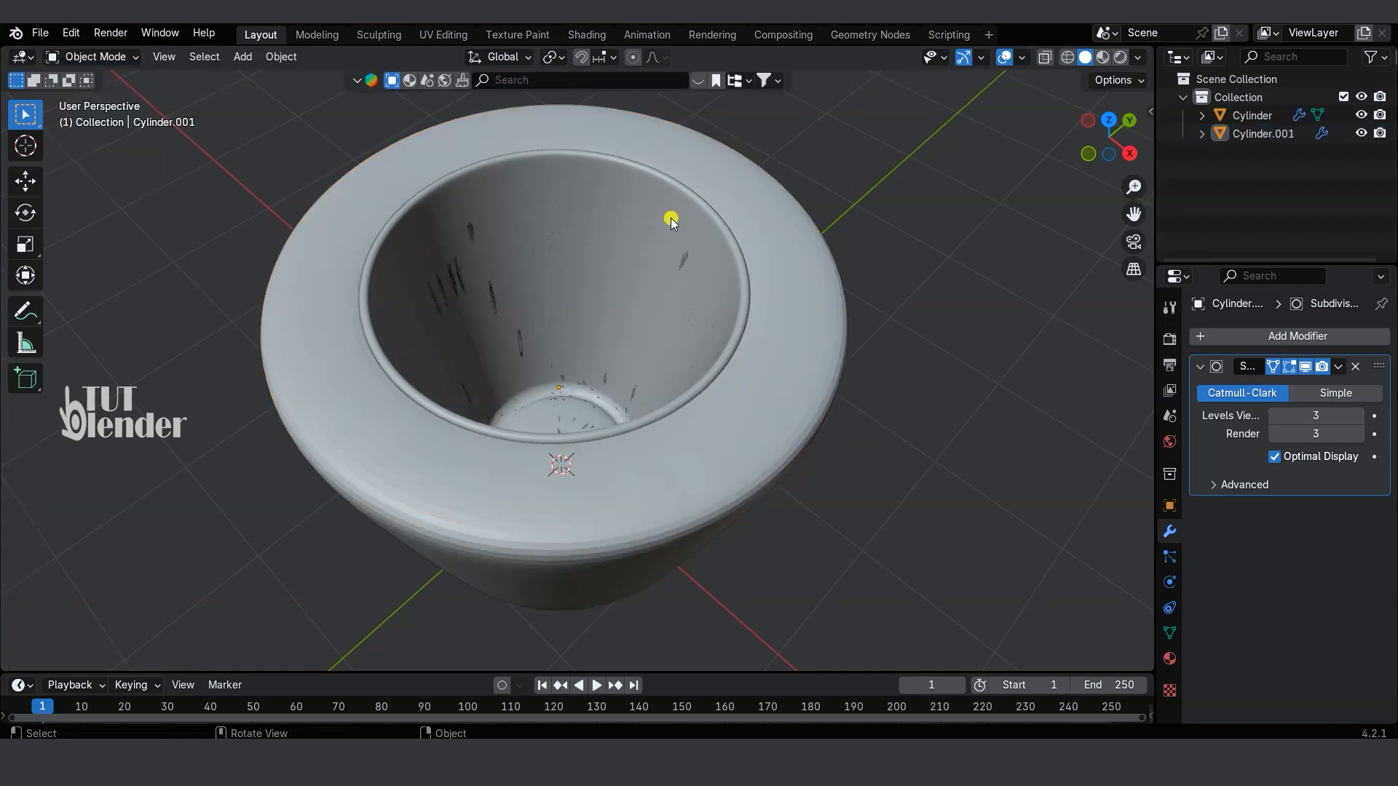
Step: Recalculate the normals of the original cup's whole linked mesh to the outside, and return to Object Mode
click(627, 243)
key(Tab)
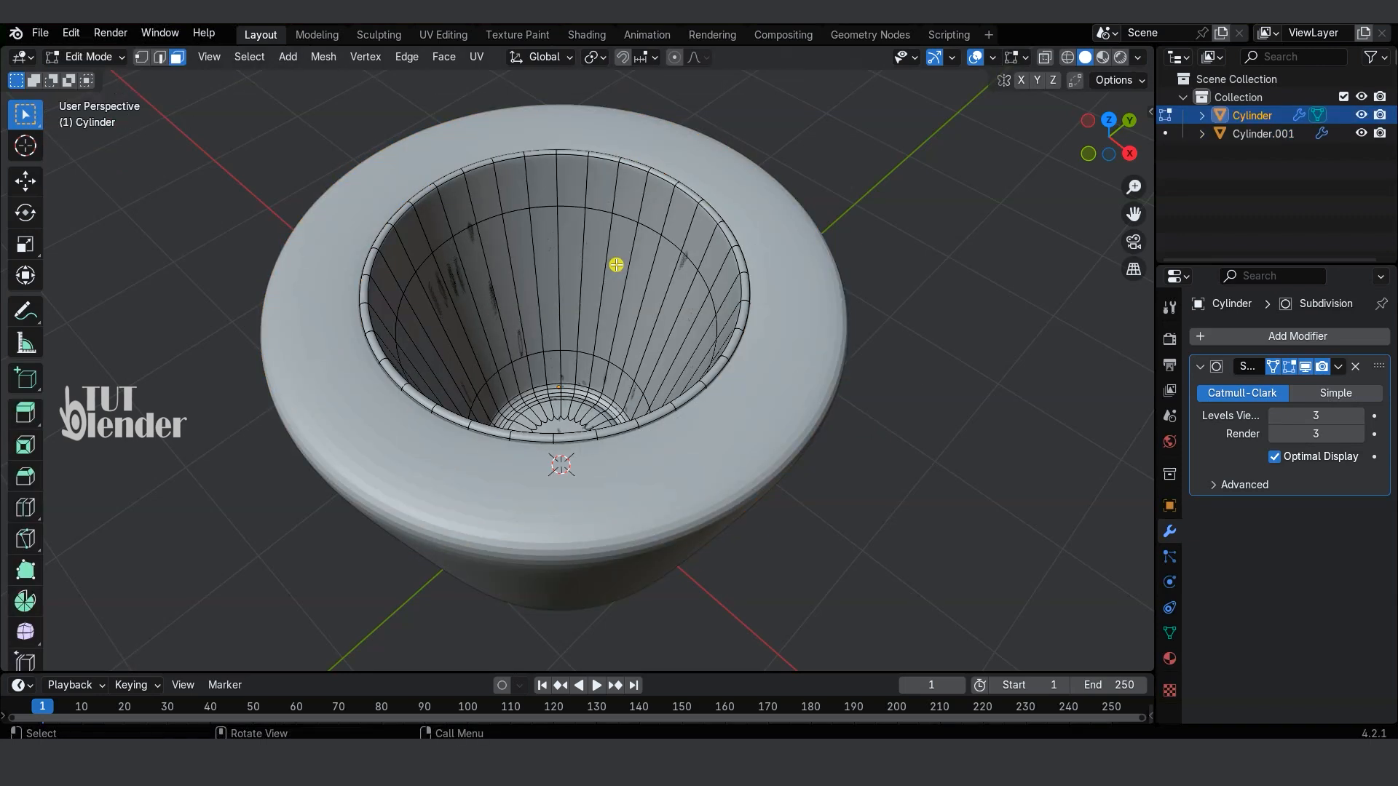
key(l)
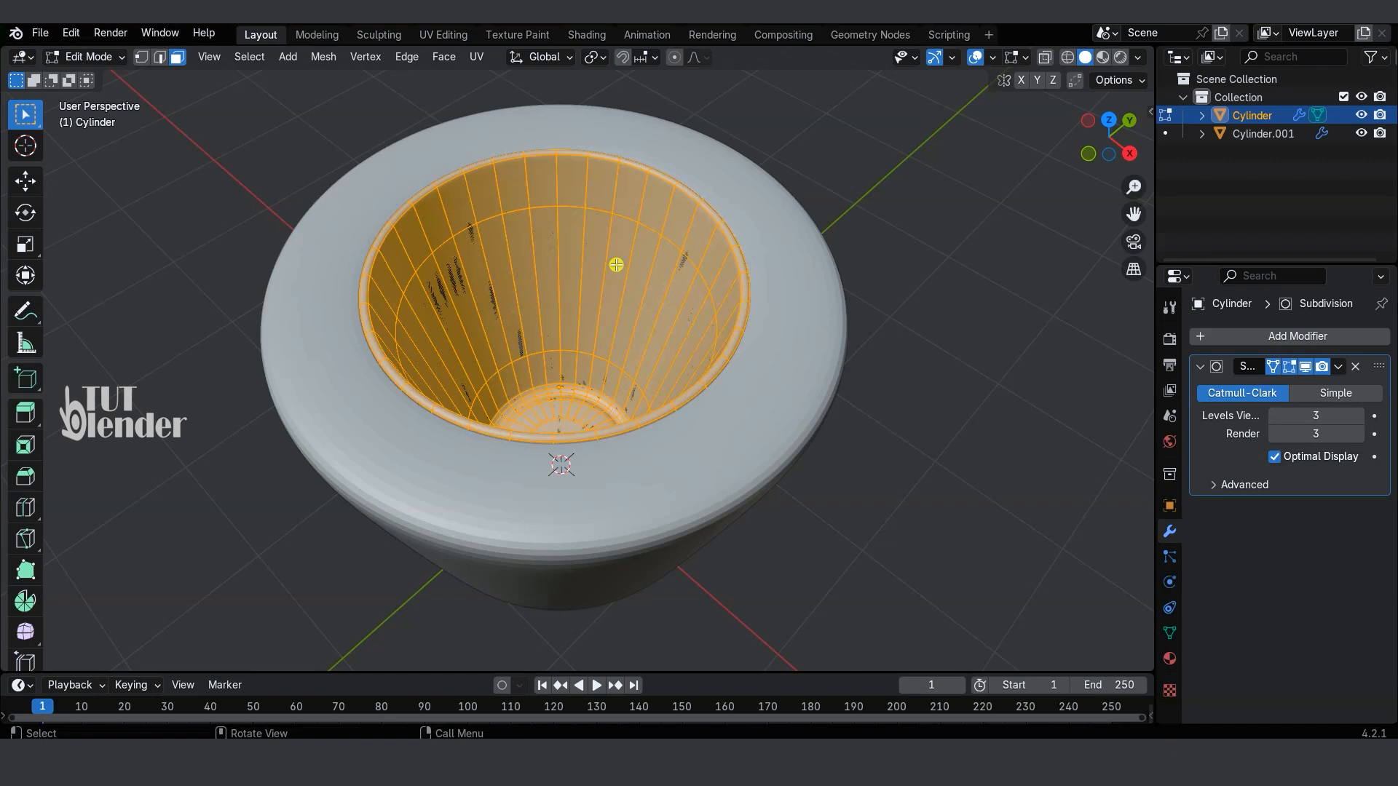
key(alt+n)
key(alt+n)
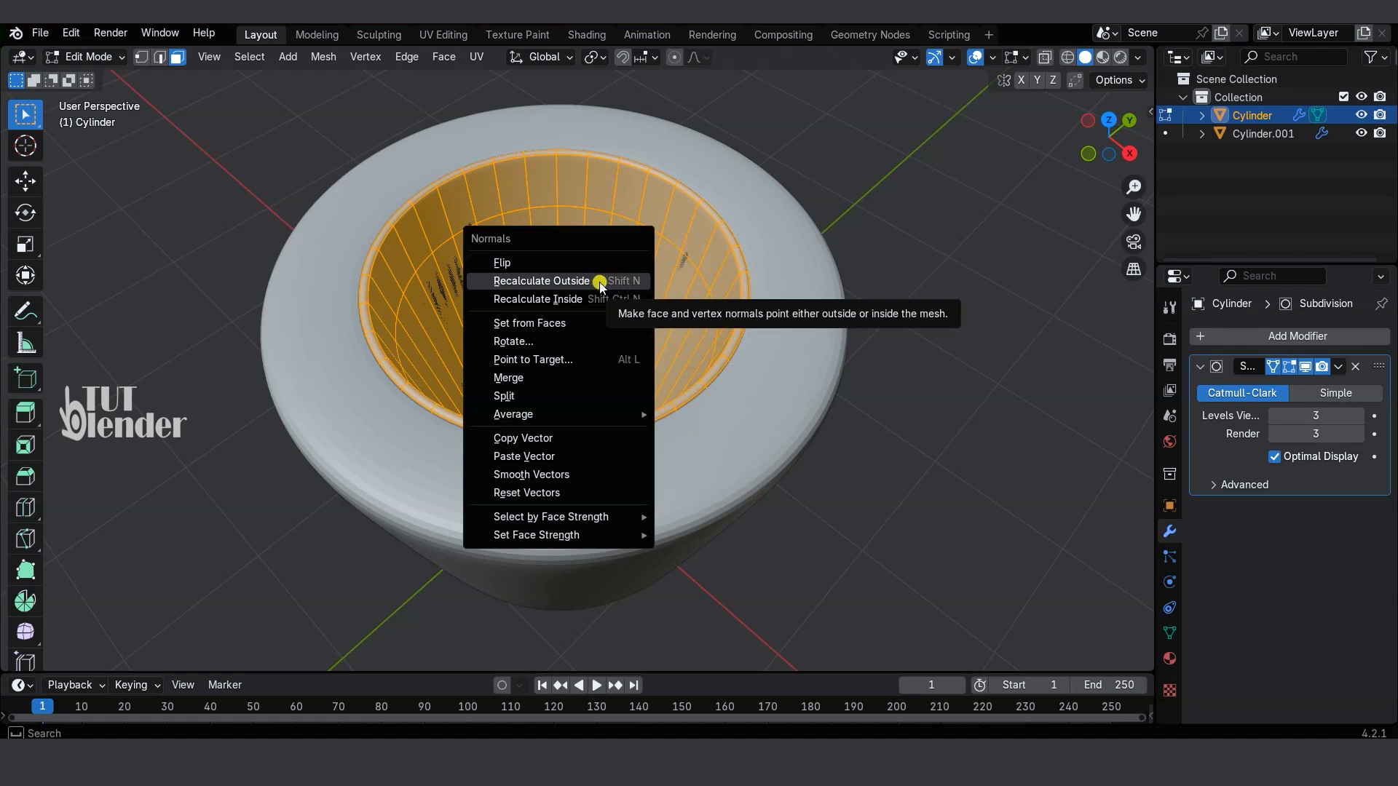
click(600, 283)
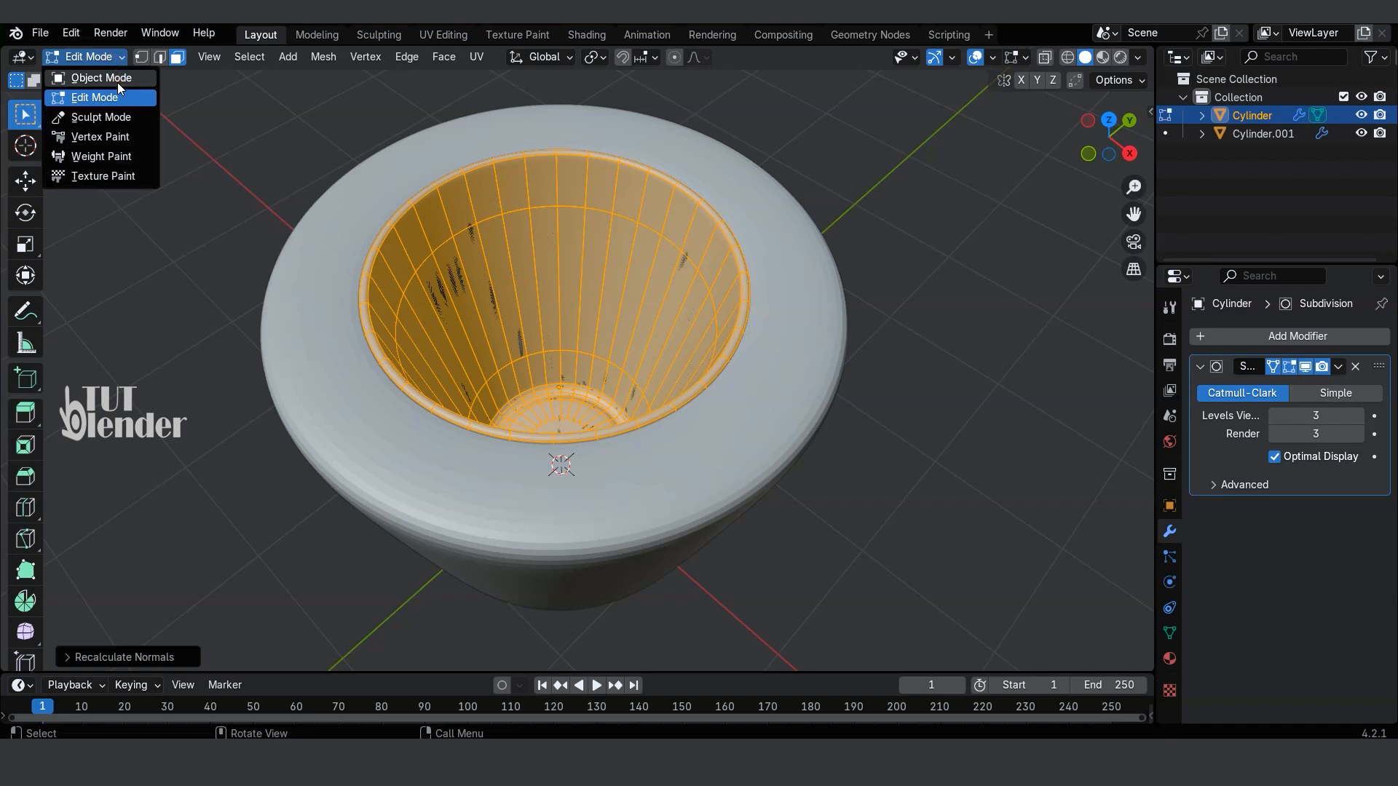
click(116, 78)
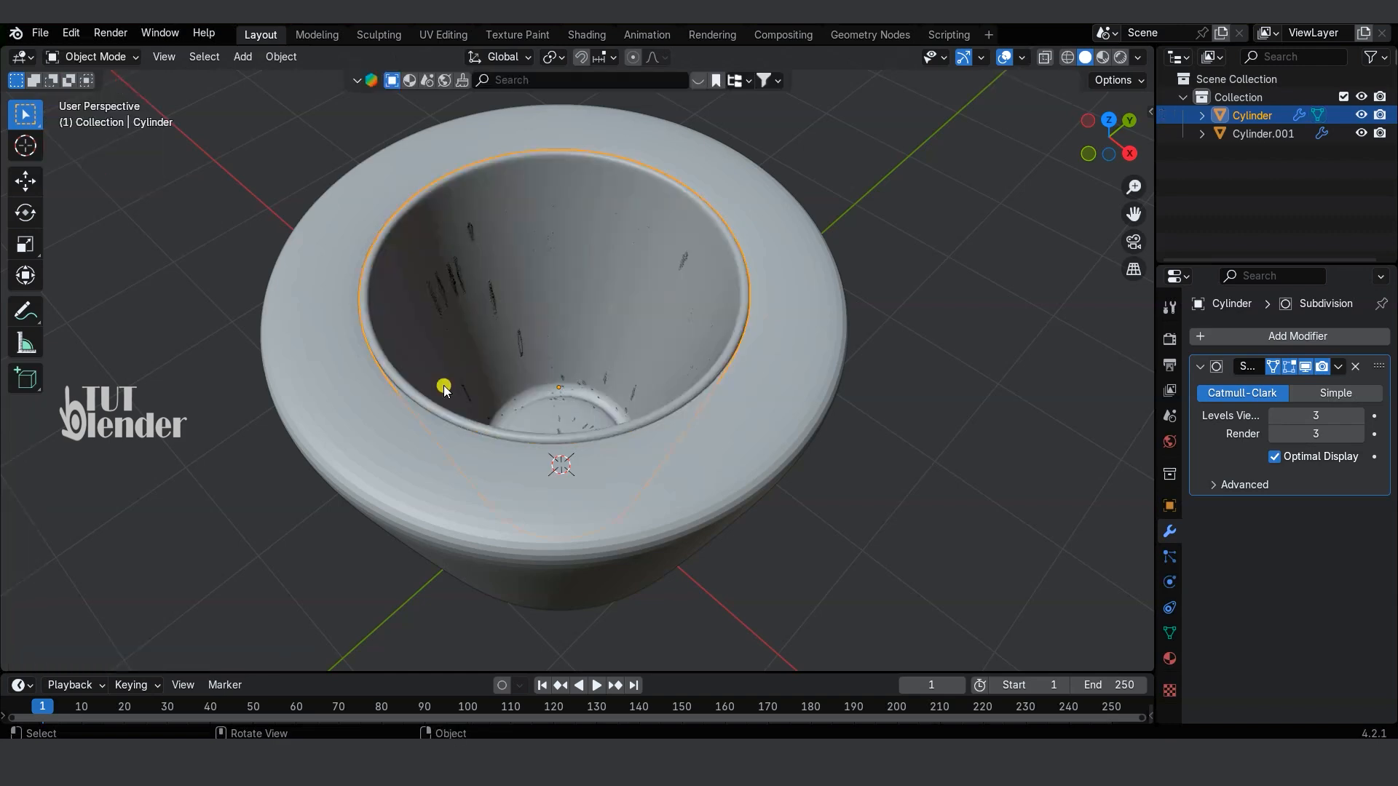
Step: Select the entire mesh of the thick outer shell in Edit Mode and recalculate its normals to the outside
click(776, 469)
middle_drag(775, 468, 682, 413)
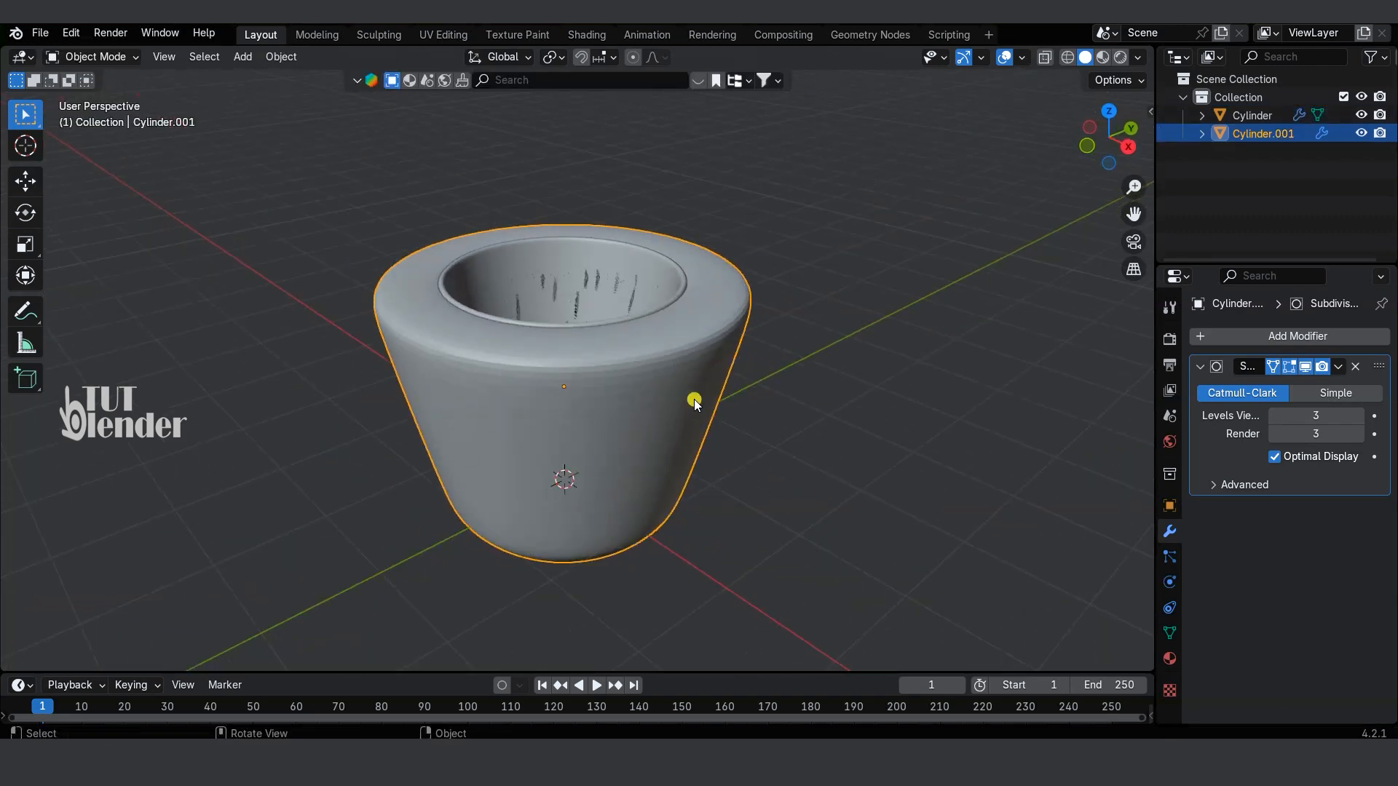
click(91, 57)
click(80, 98)
middle_drag(408, 305, 506, 449)
key(a)
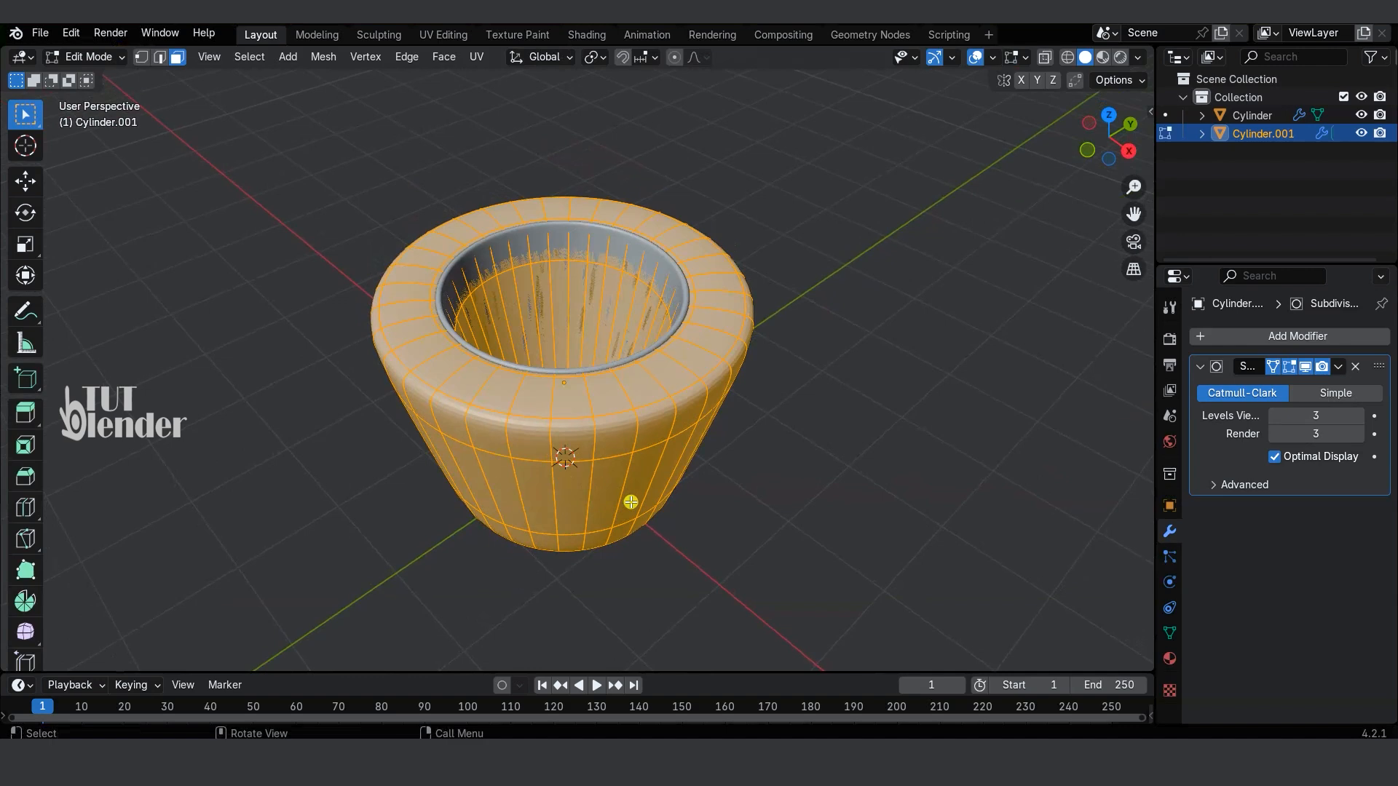
key(alt+n)
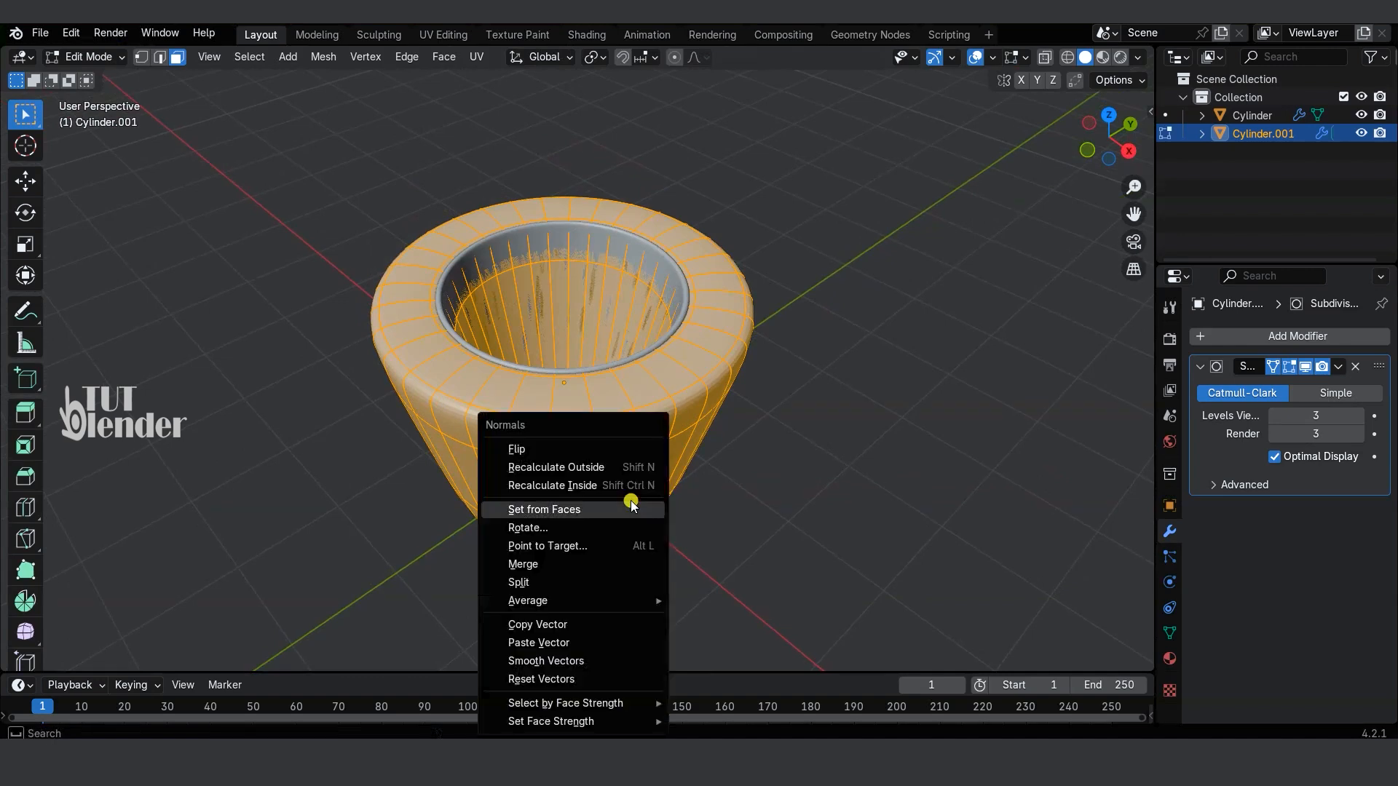
click(599, 468)
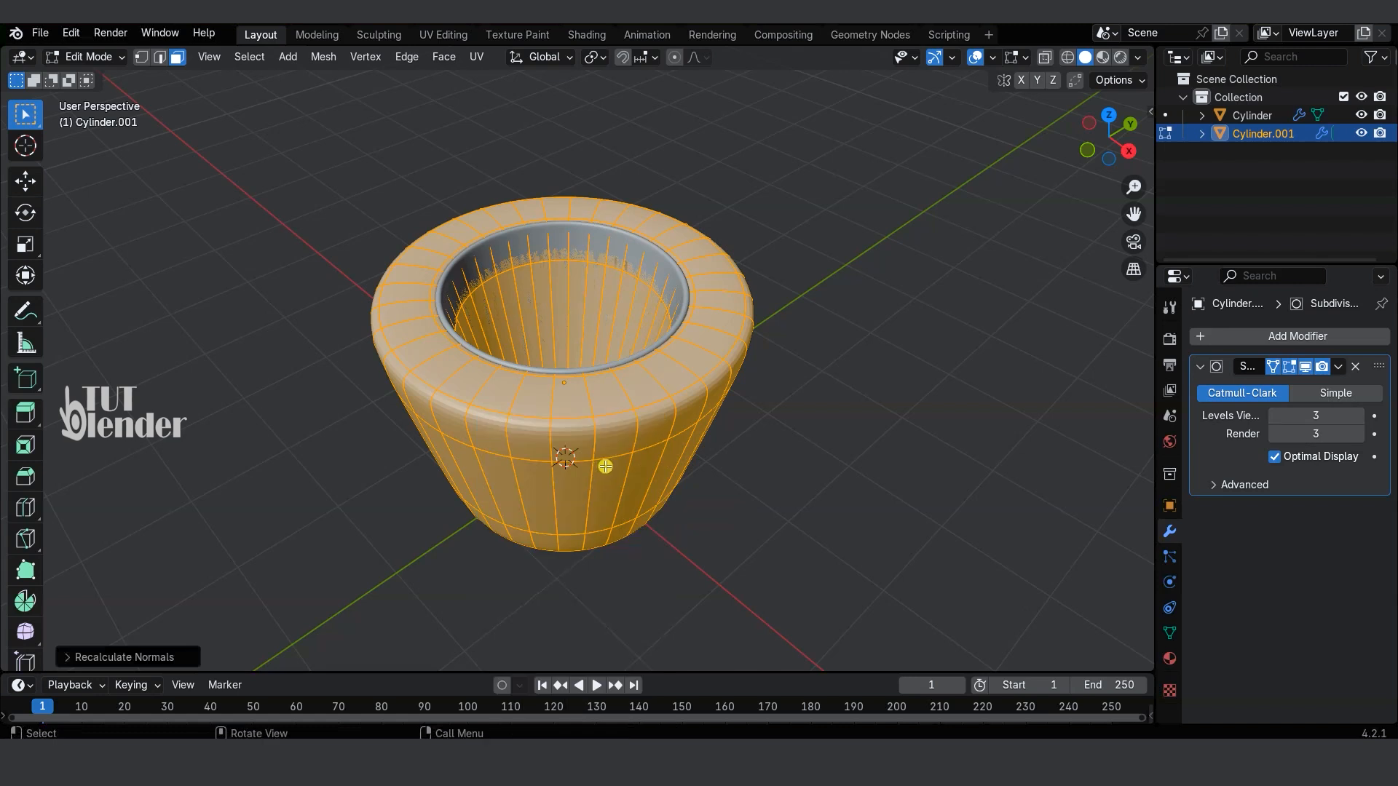
Step: Set the outer shell's viewport display to Wire in its object properties
click(1170, 508)
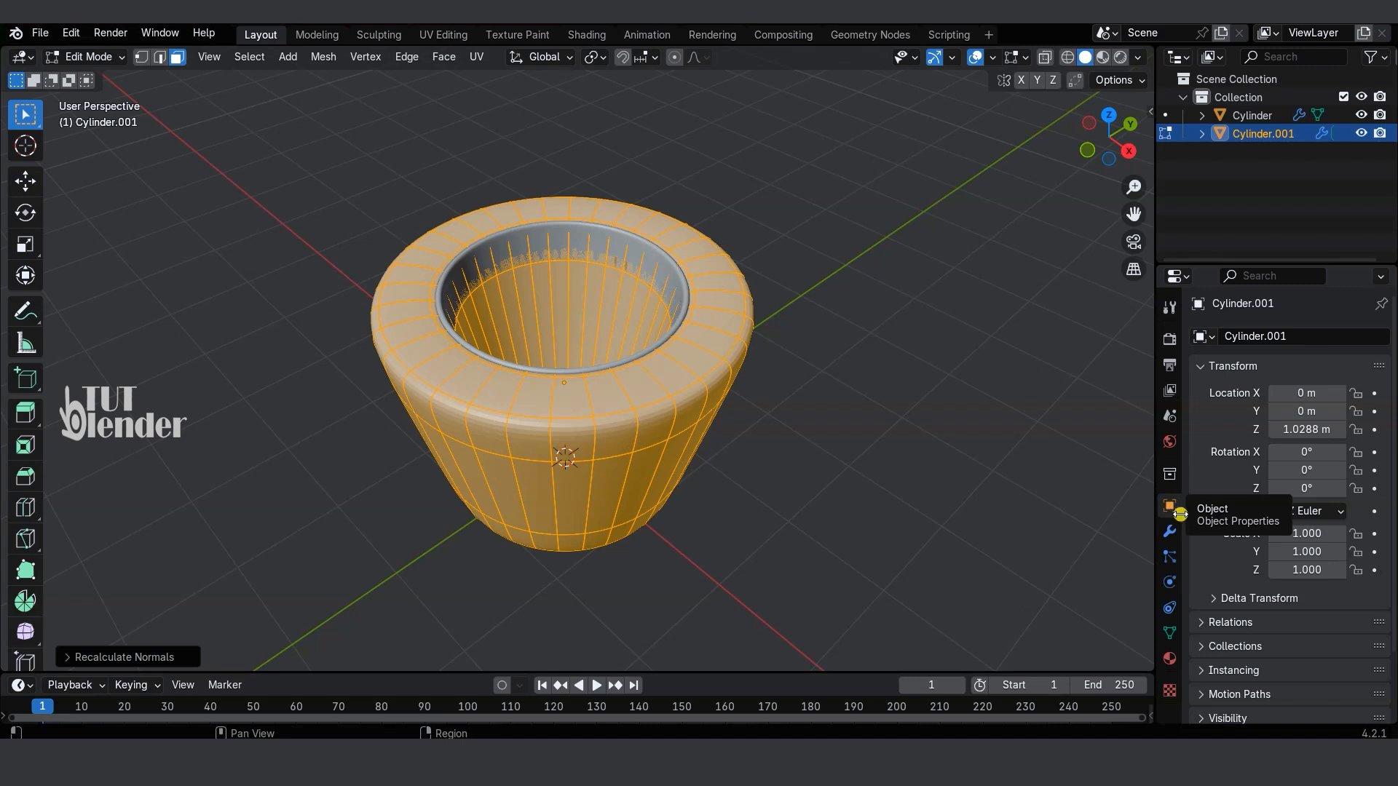
scroll(1222, 531, down, 3)
click(1204, 663)
scroll(1212, 582, down, 8)
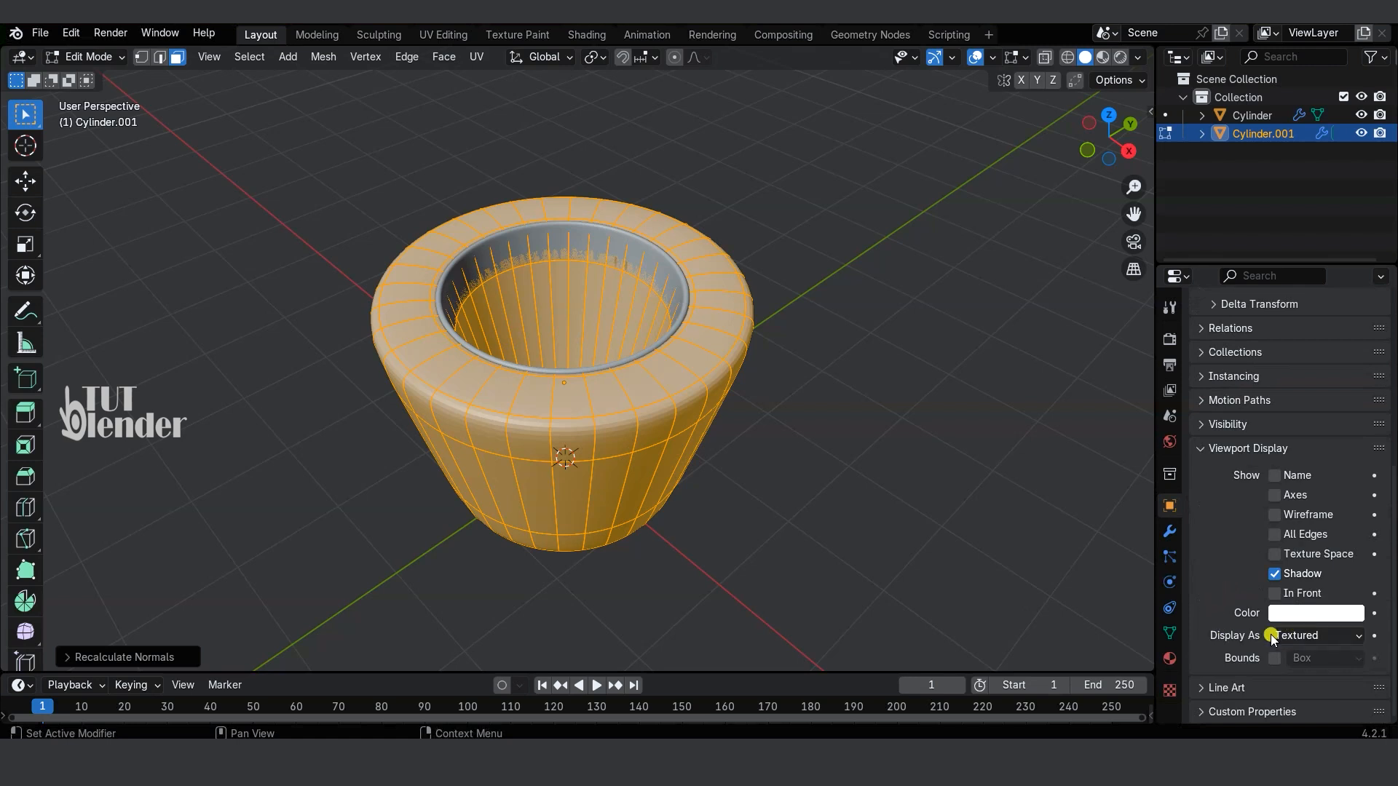
click(1300, 633)
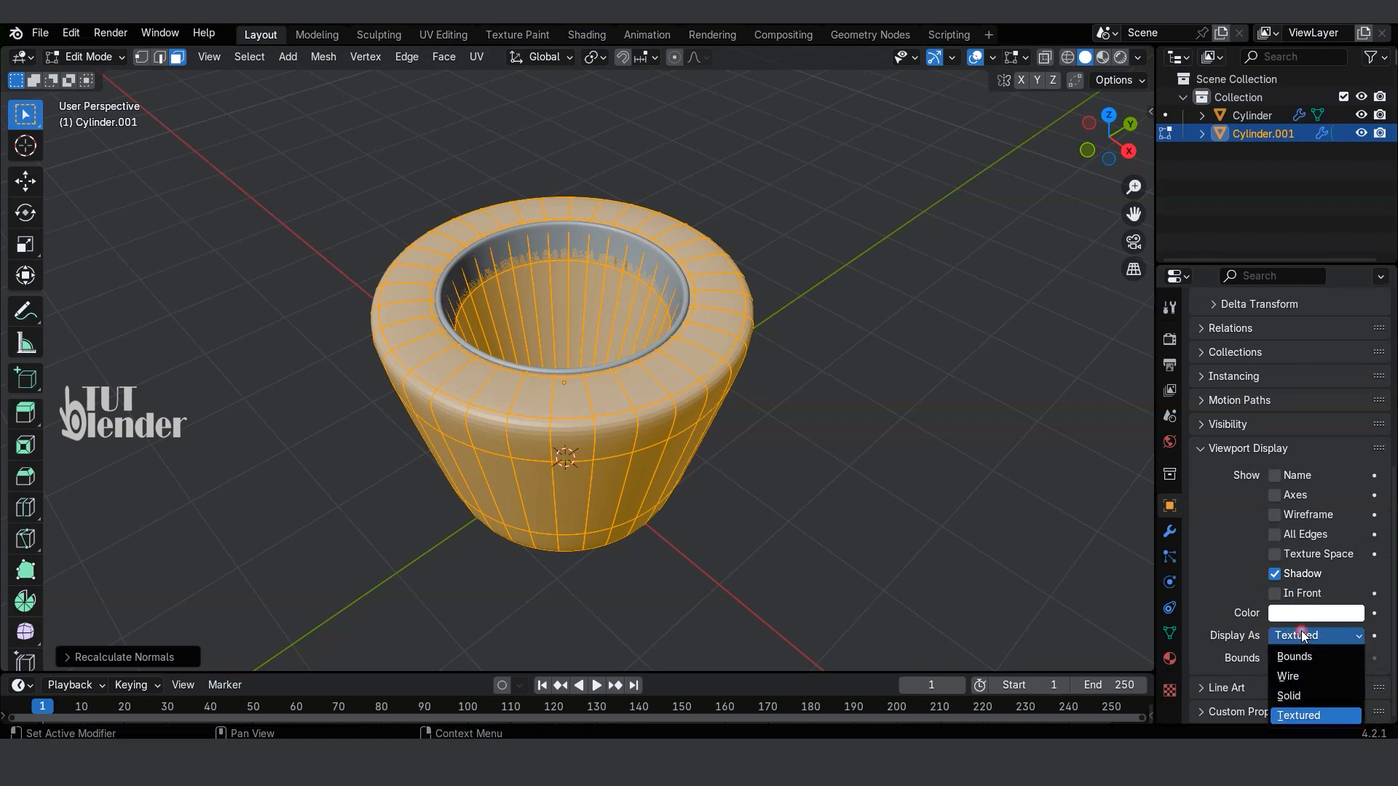
click(1284, 677)
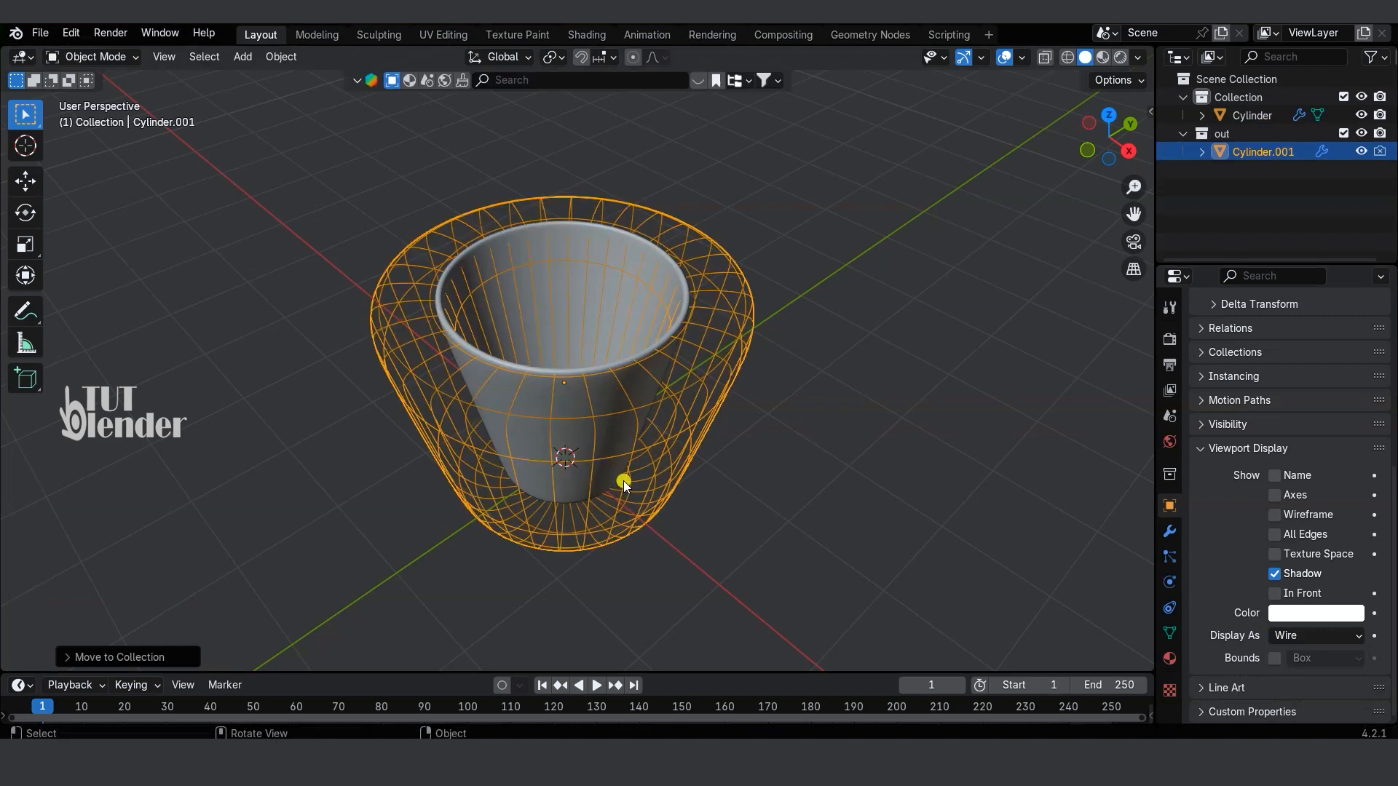
Step: Add a plane at the cup's base and scale it up to about three times the outer shell's width
key(KP_1)
key(shift+a)
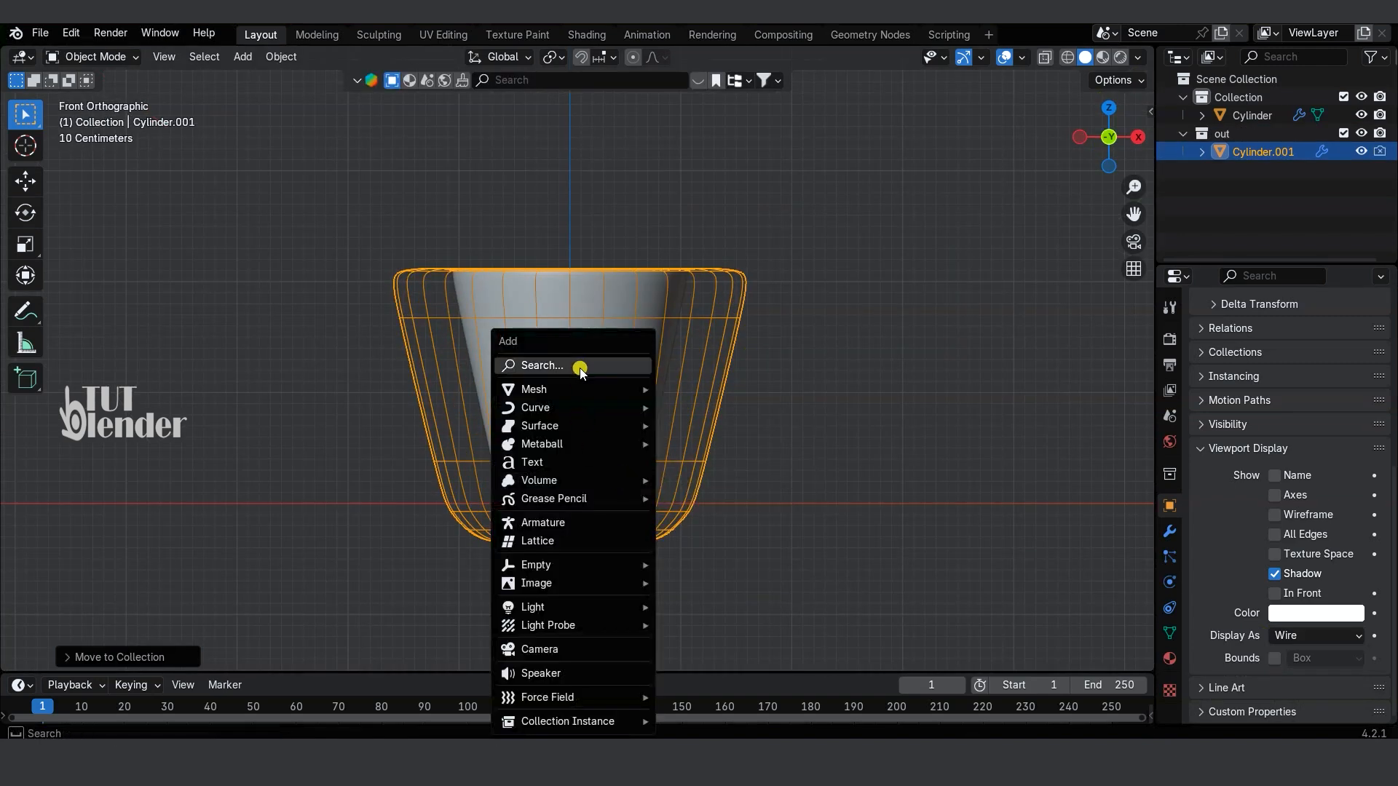
mouse_move(640, 389)
click(728, 42)
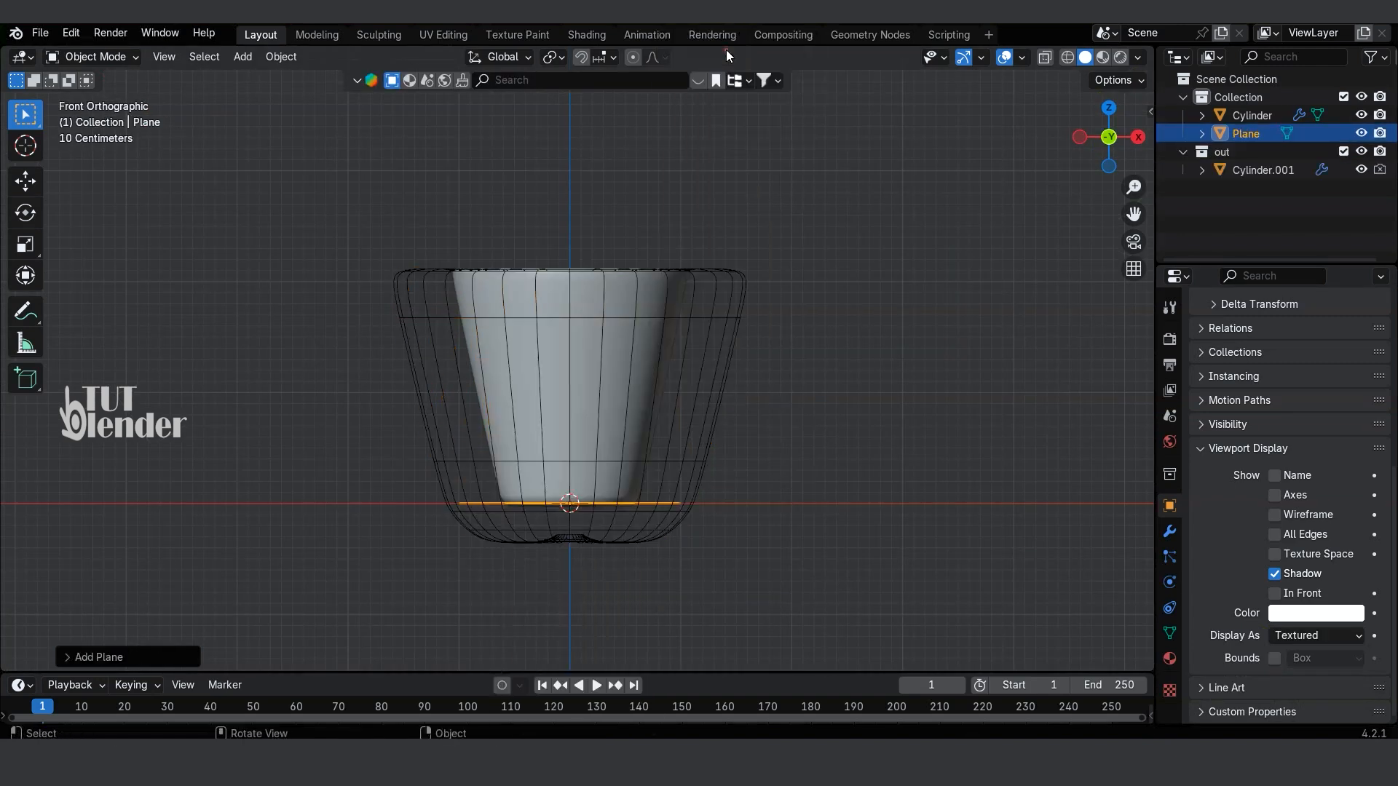
key(s)
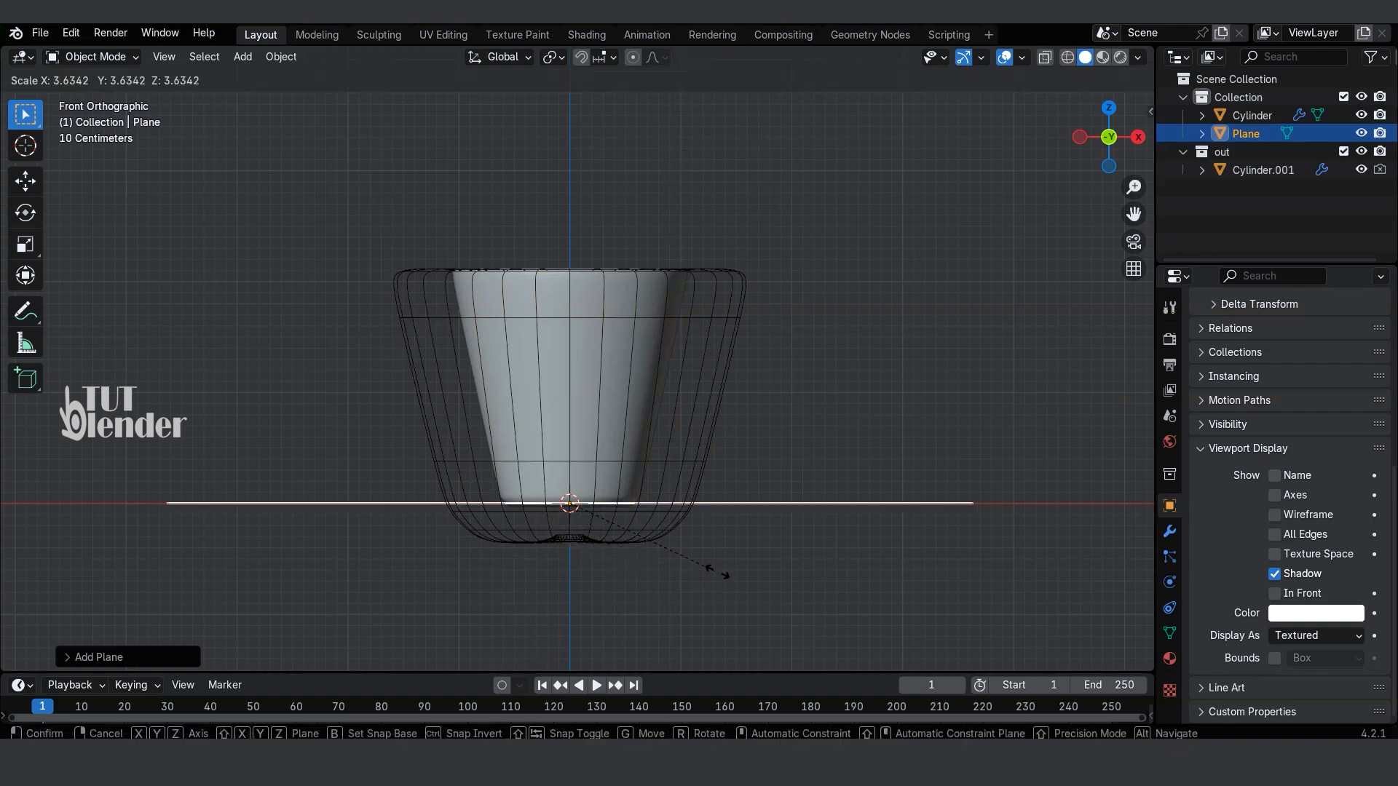
click(754, 581)
middle_drag(754, 581, 710, 589)
key(Escape)
Step: Add a UV sphere and scale it down to a small ball of about 0.2 m radius
key(shift+a)
mouse_move(710, 589)
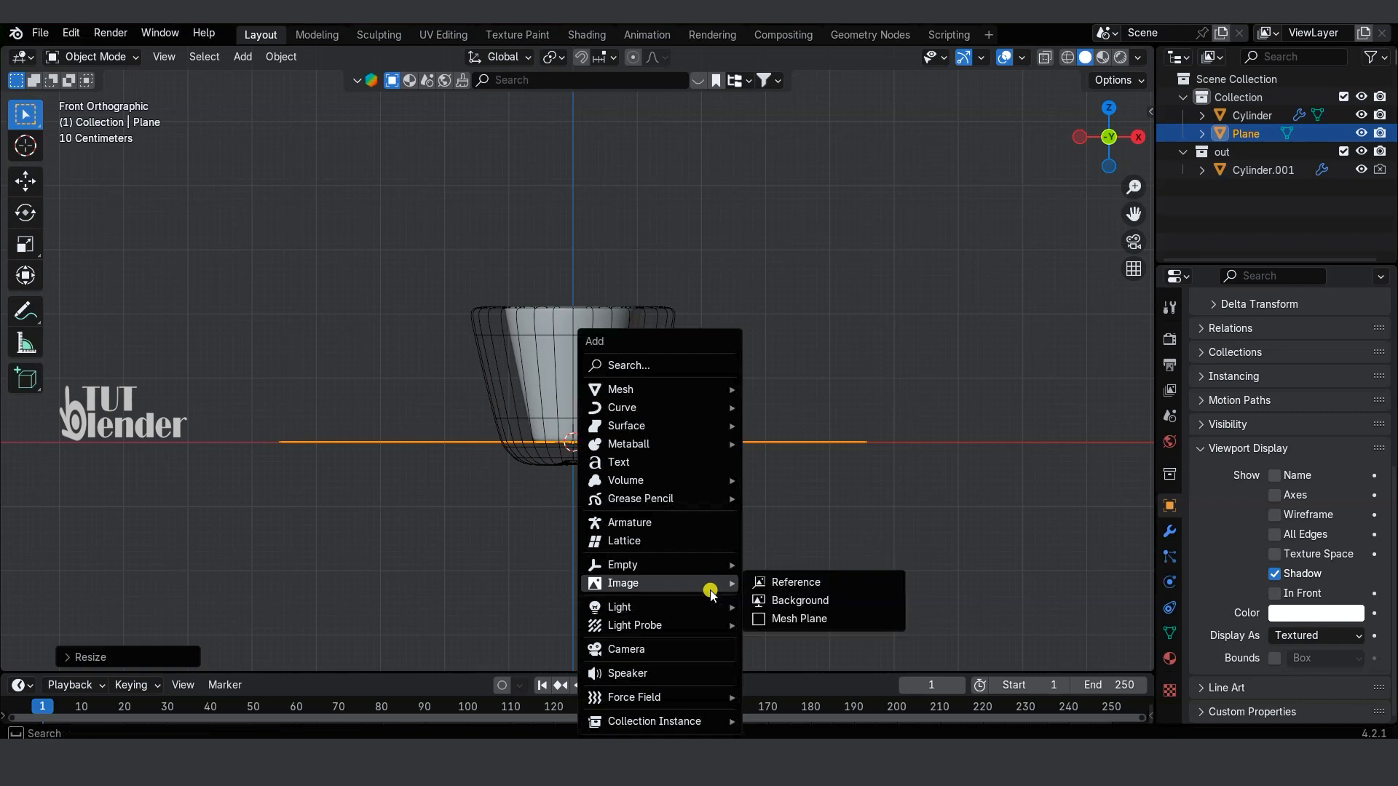
mouse_move(717, 391)
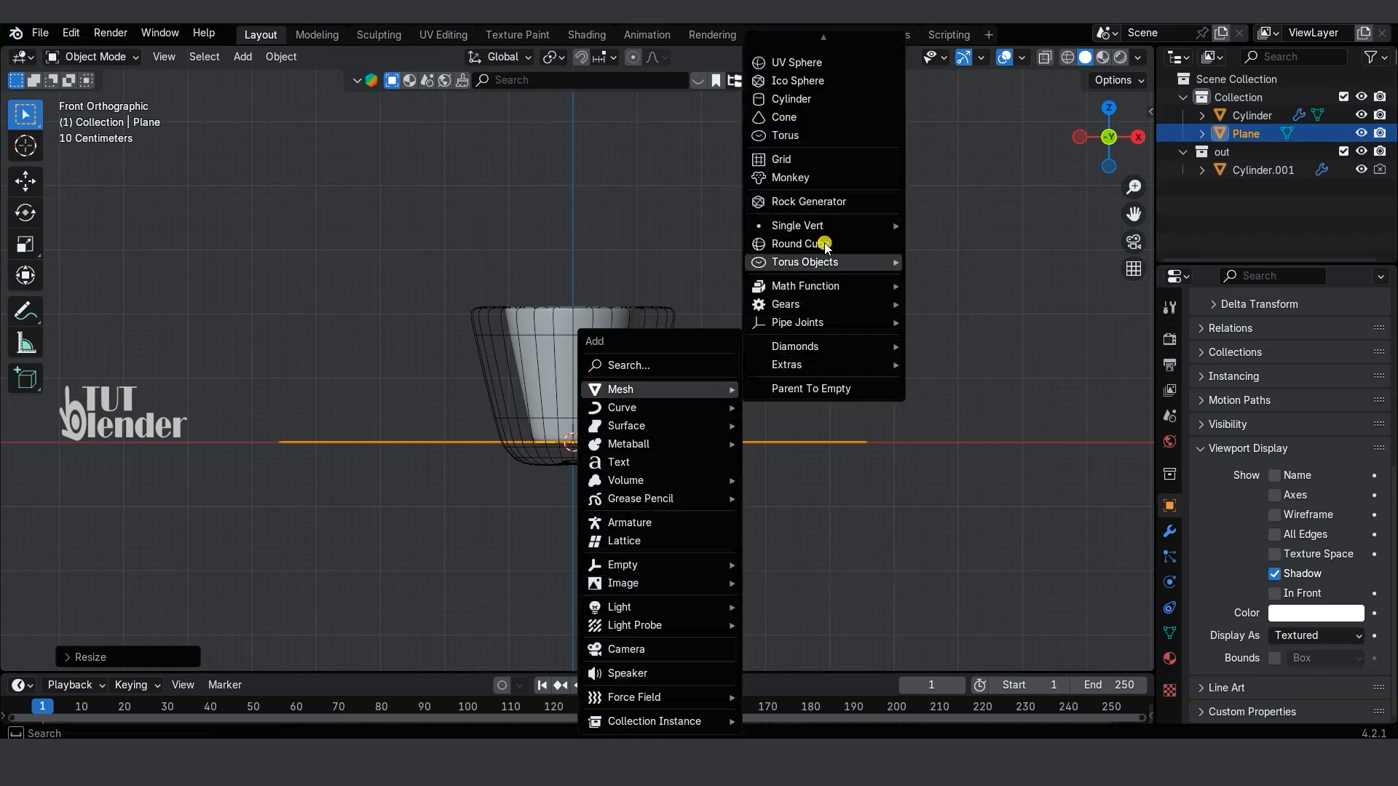
click(774, 63)
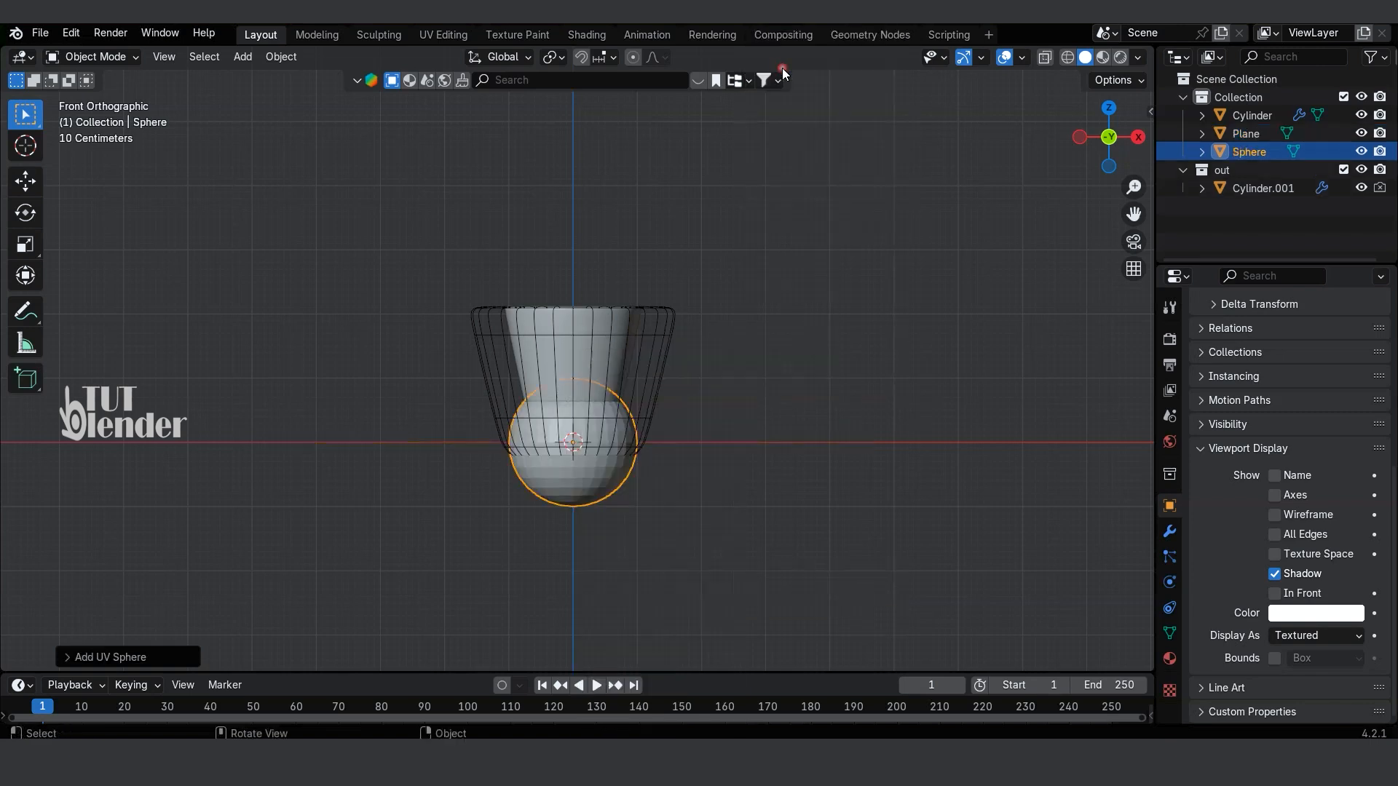
key(s)
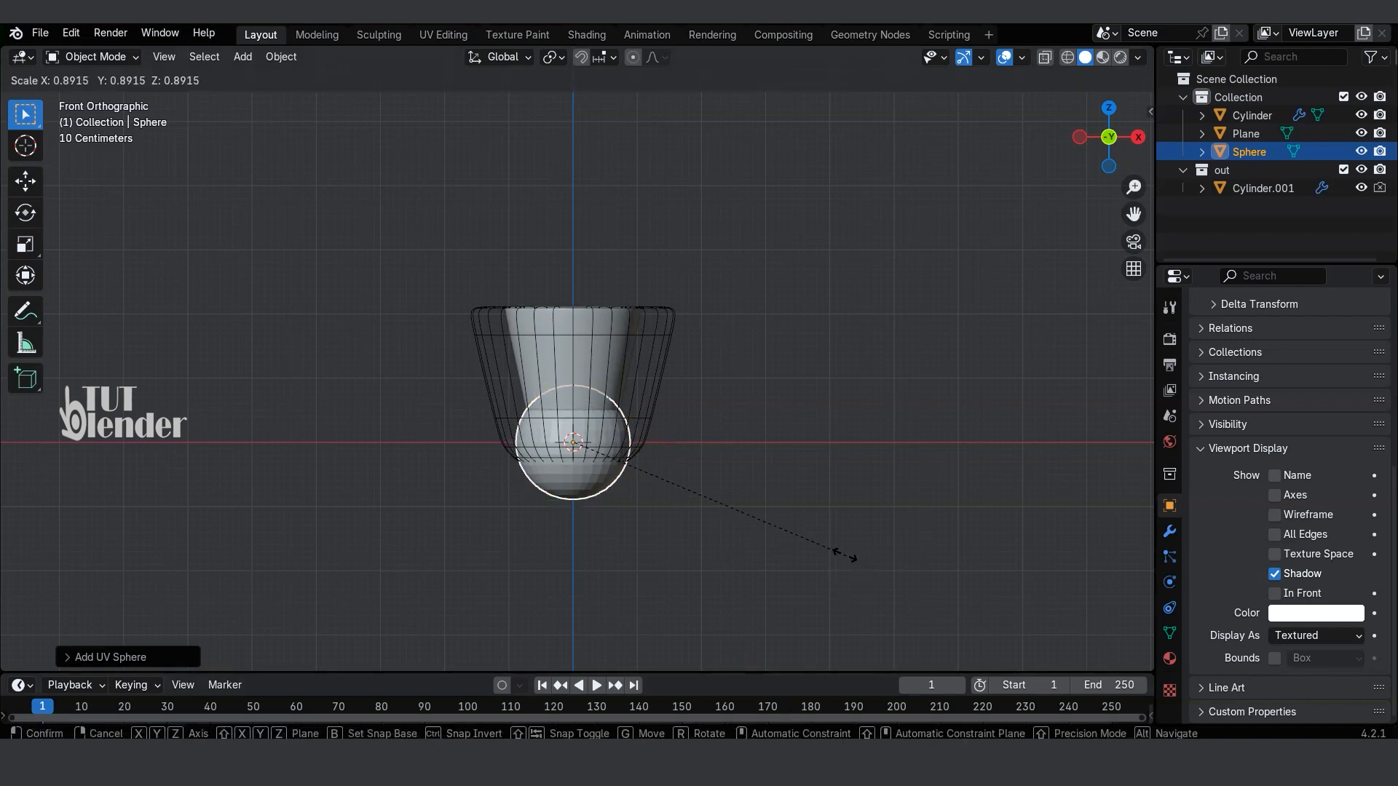
click(644, 431)
Step: Raise the small sphere about 5 m along the Z axis so it sits above the cup
key(g)
key(z)
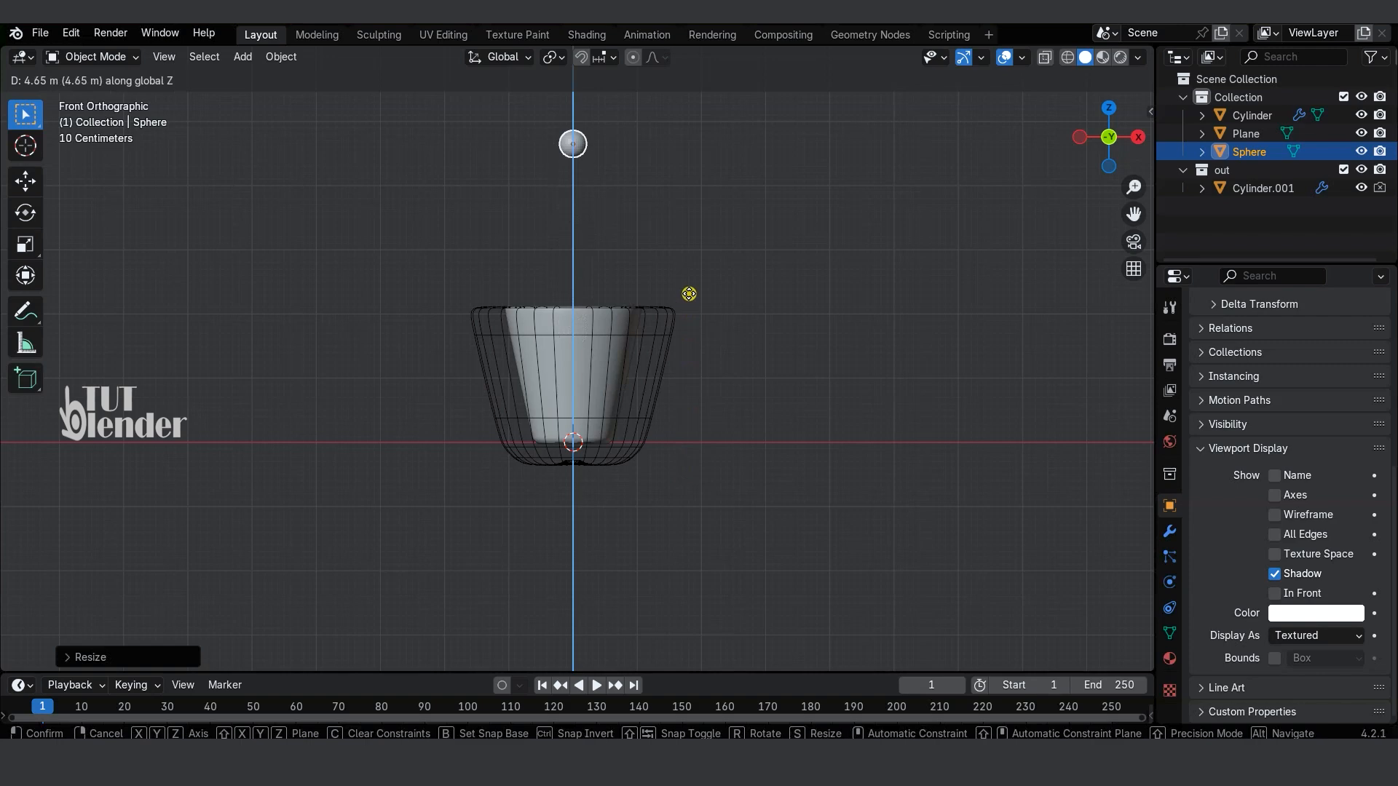
click(689, 271)
click(809, 295)
shift+middle_drag(810, 295, 809, 358)
Step: Give the small sphere above the cup Fluid physics with type Flow
click(580, 182)
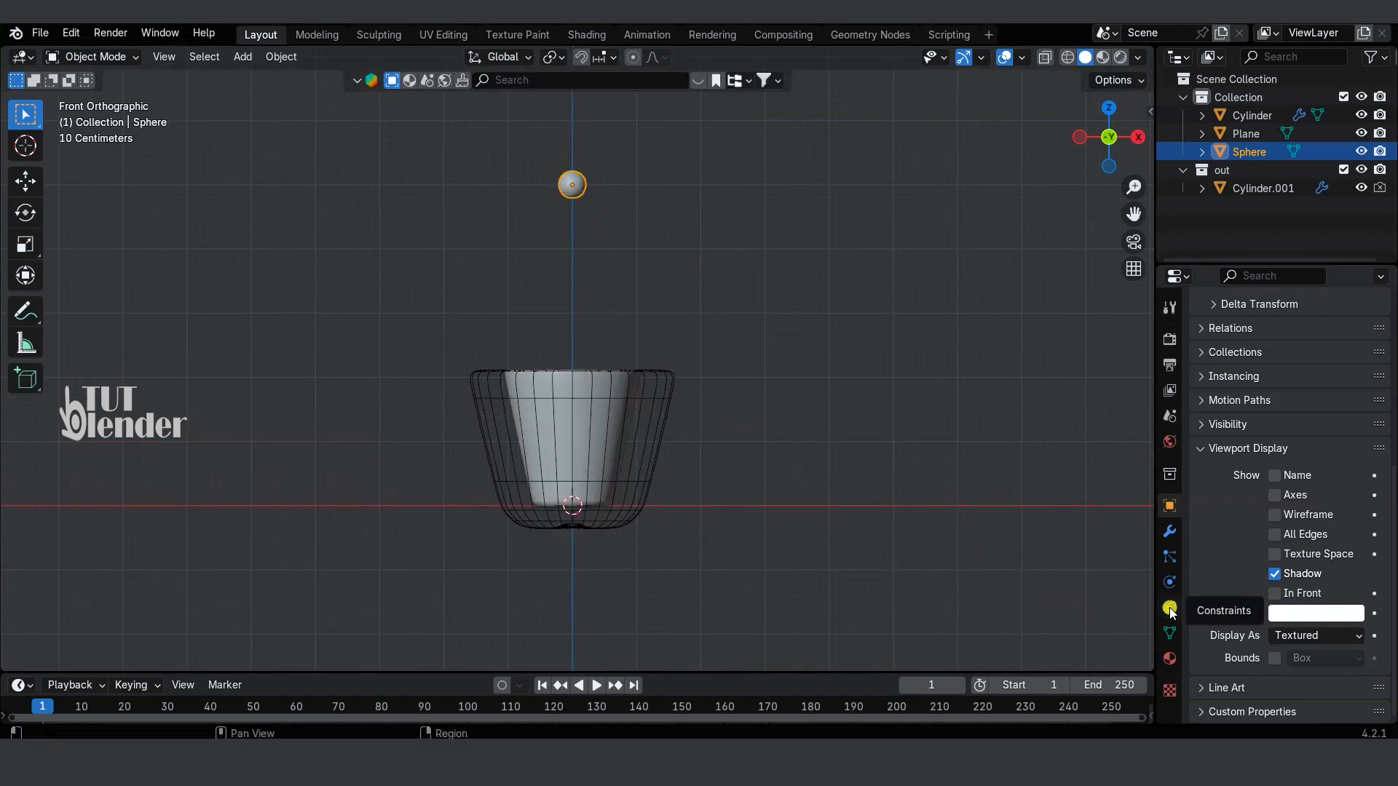
click(1169, 582)
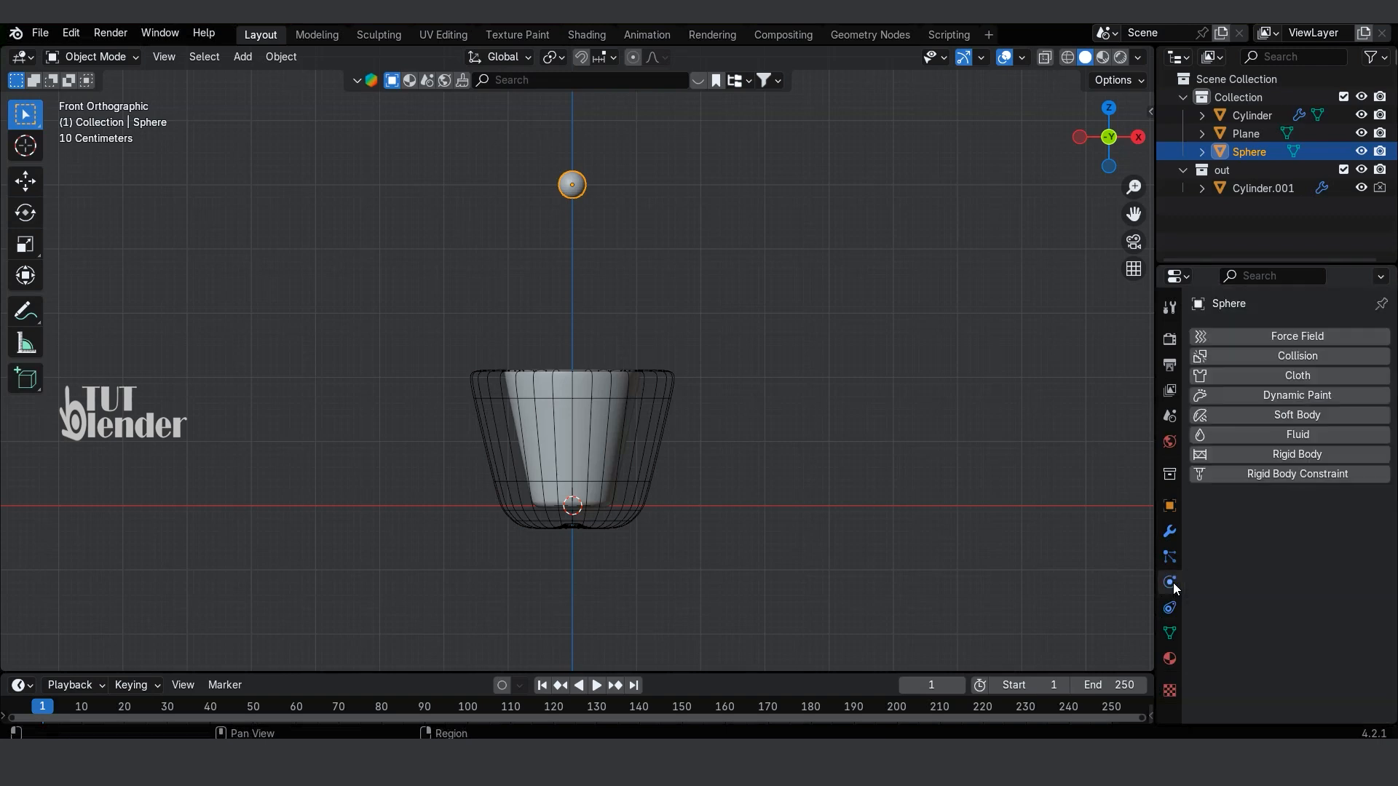
click(1298, 435)
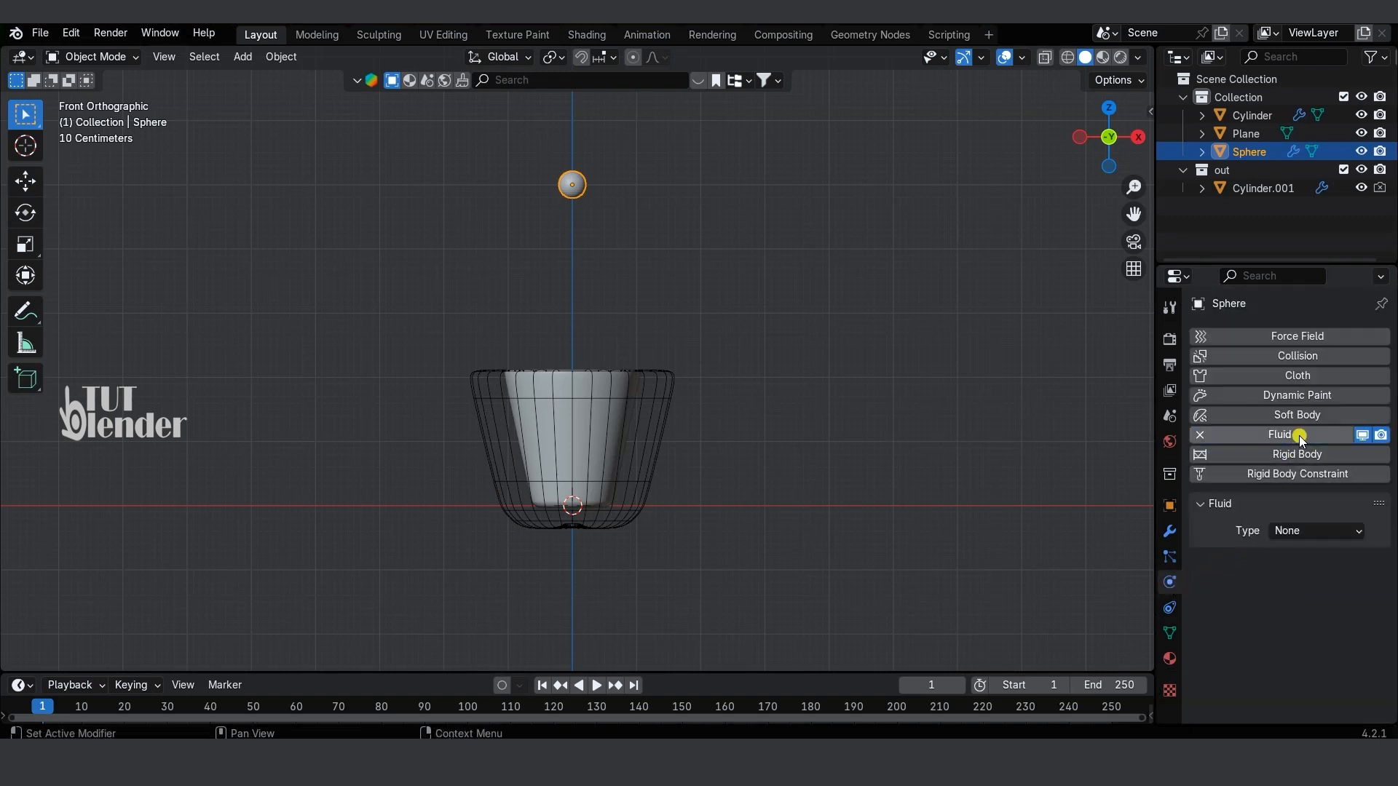
click(1290, 531)
click(1310, 591)
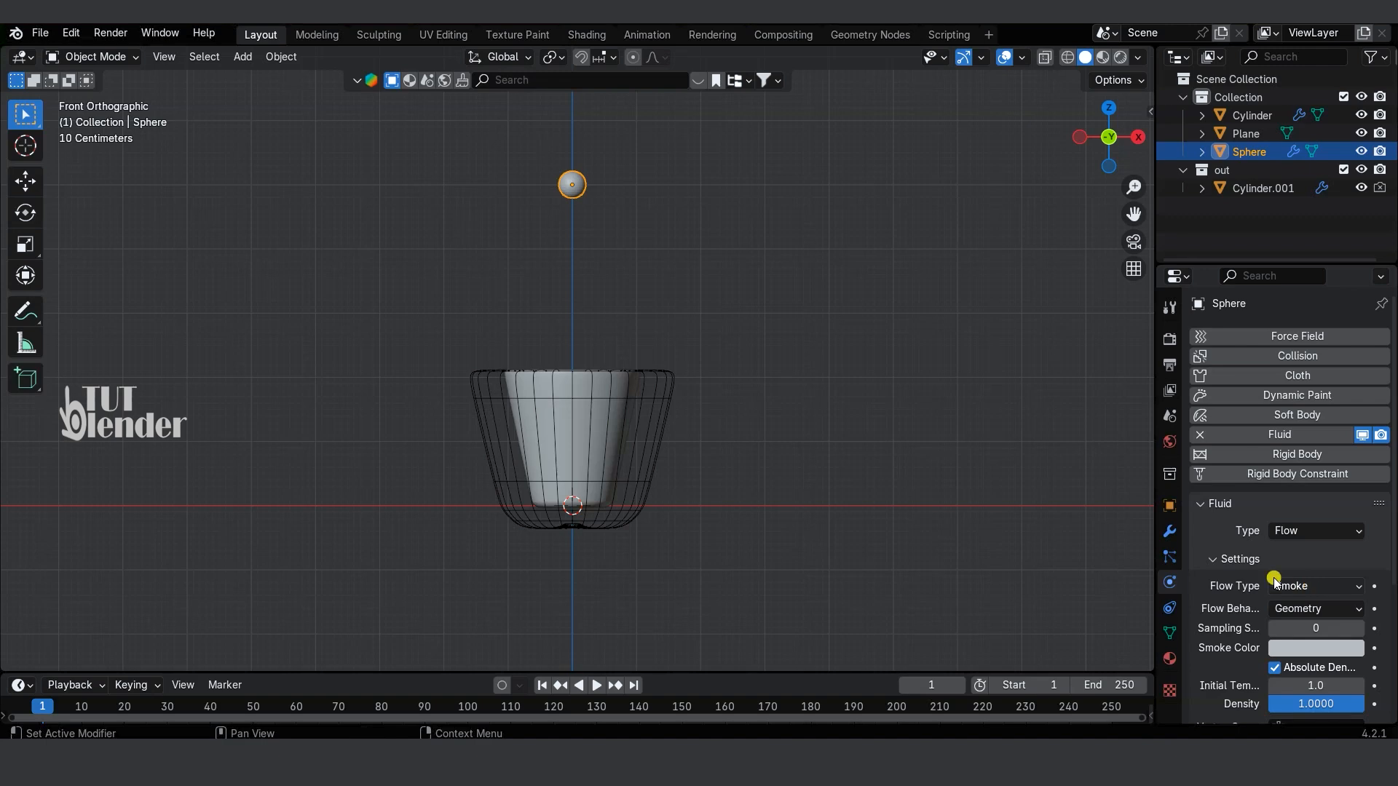
Step: Set the sphere's flow type to Liquid and its flow behavior to Inflow
scroll(1223, 564, down, 3)
click(1329, 517)
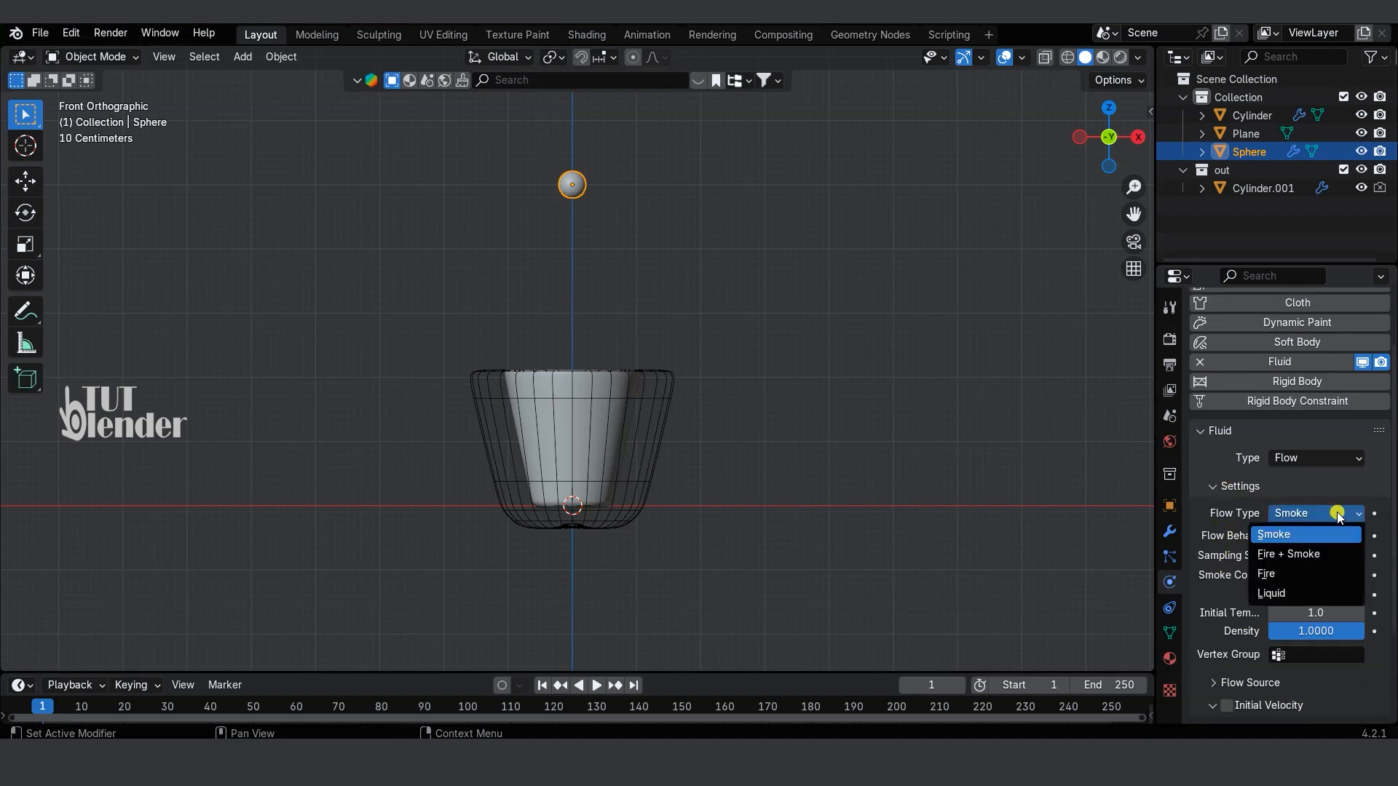
click(1287, 591)
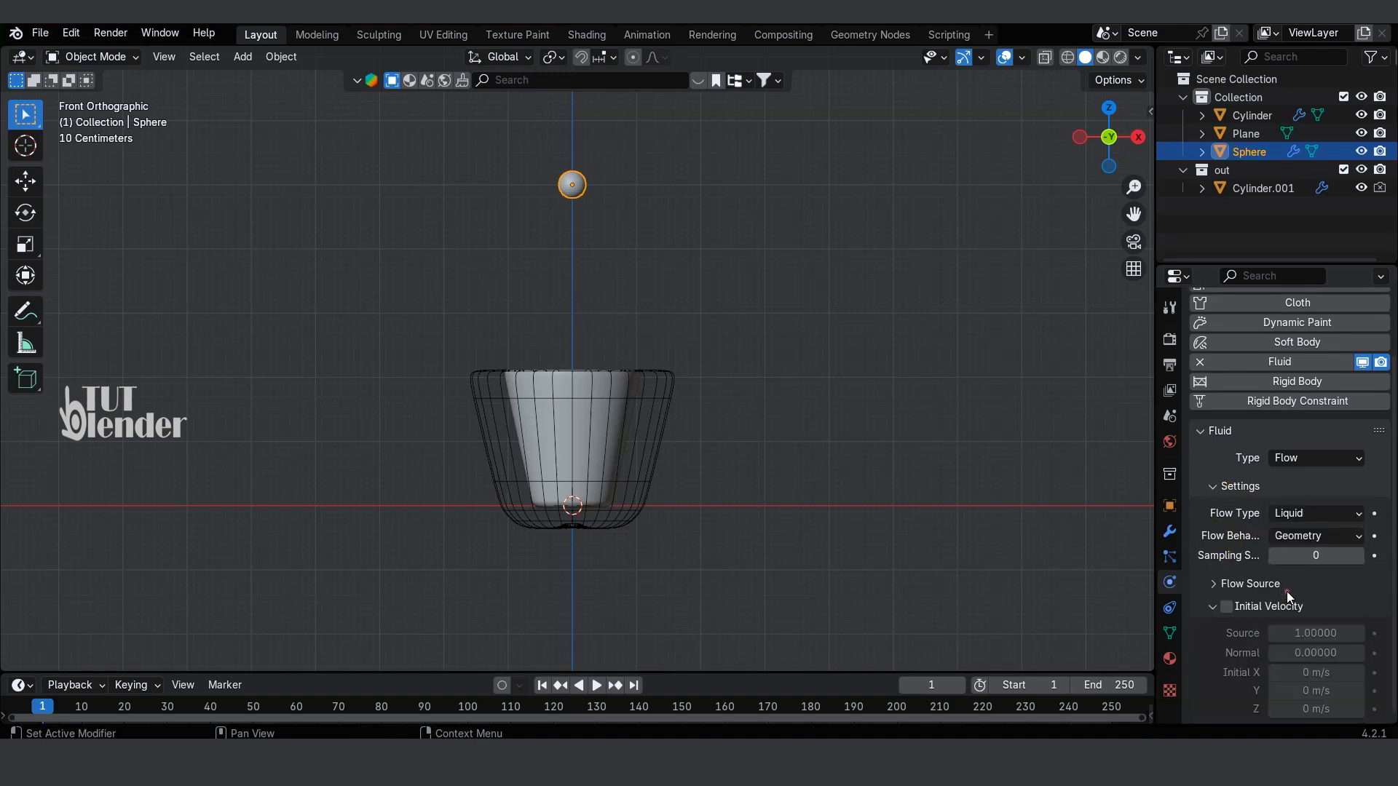
click(1308, 536)
click(1306, 559)
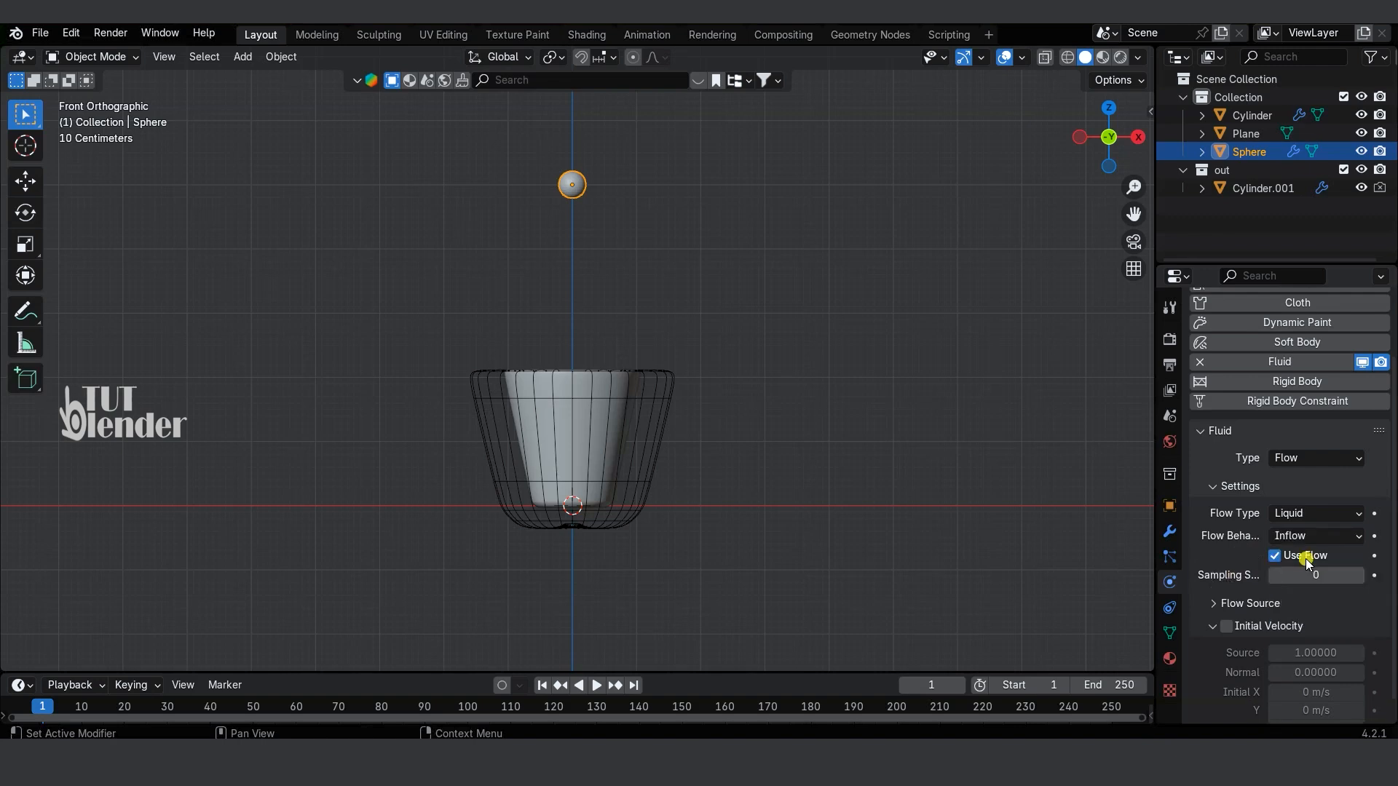
Step: Select the inner cup and give it Fluid physics with type Effector
middle_drag(761, 415, 750, 457)
click(592, 367)
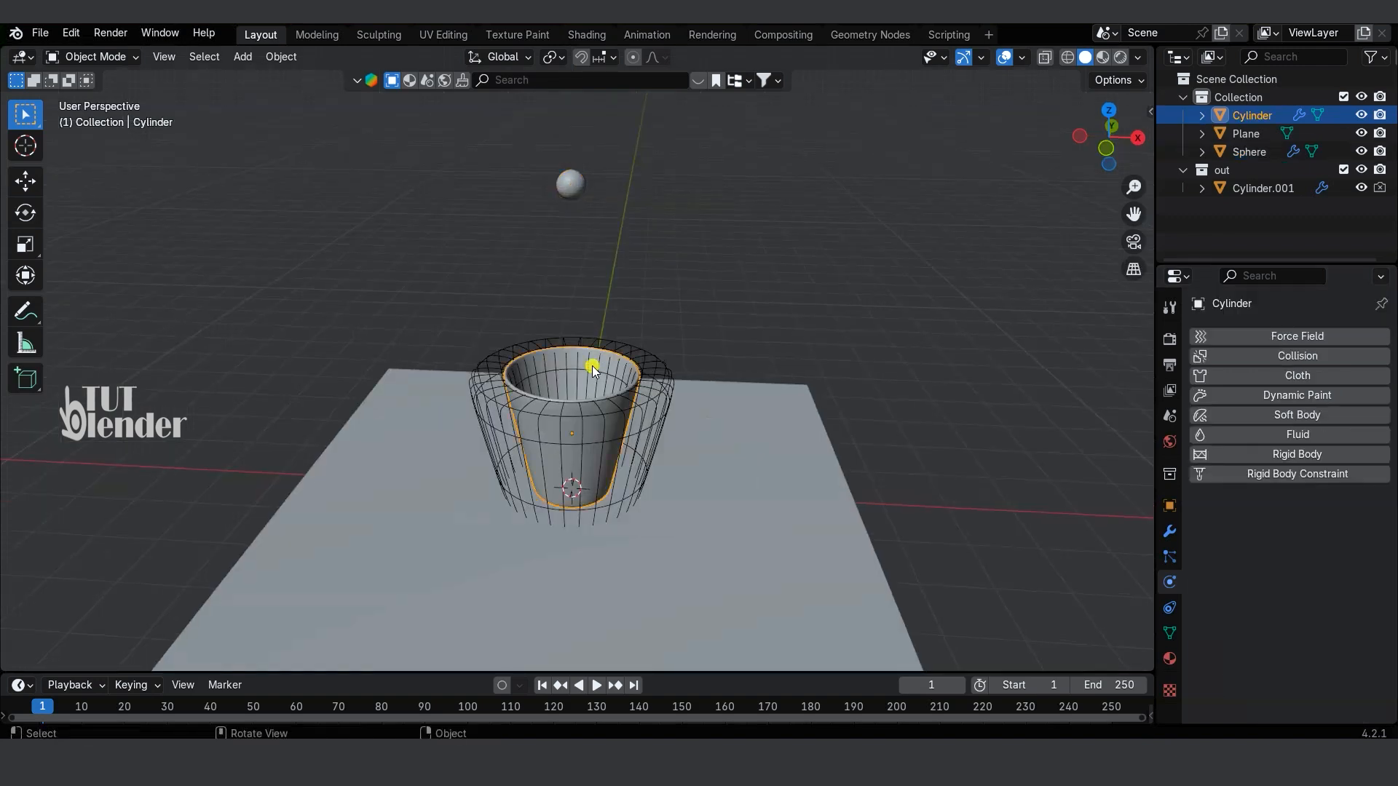
click(1308, 433)
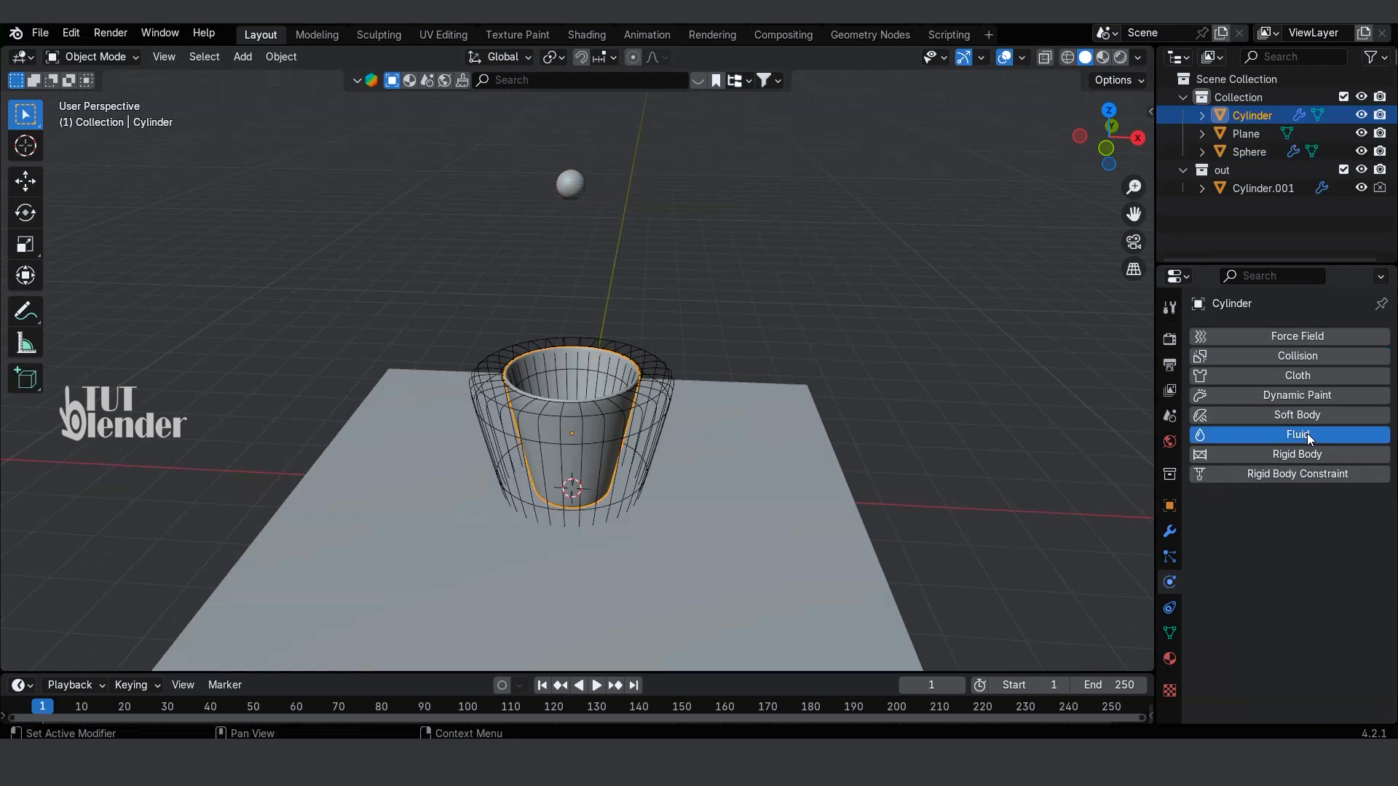
click(1314, 530)
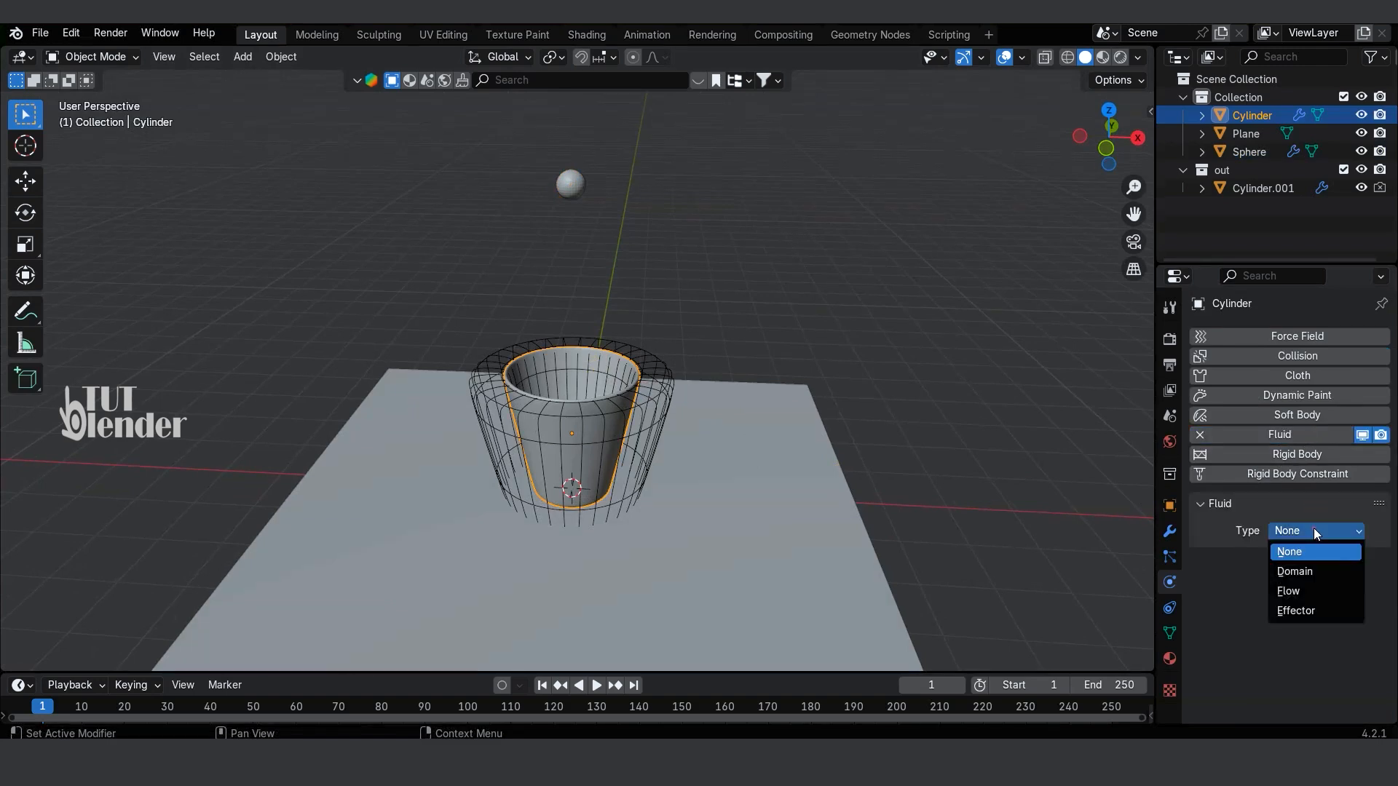
click(1306, 612)
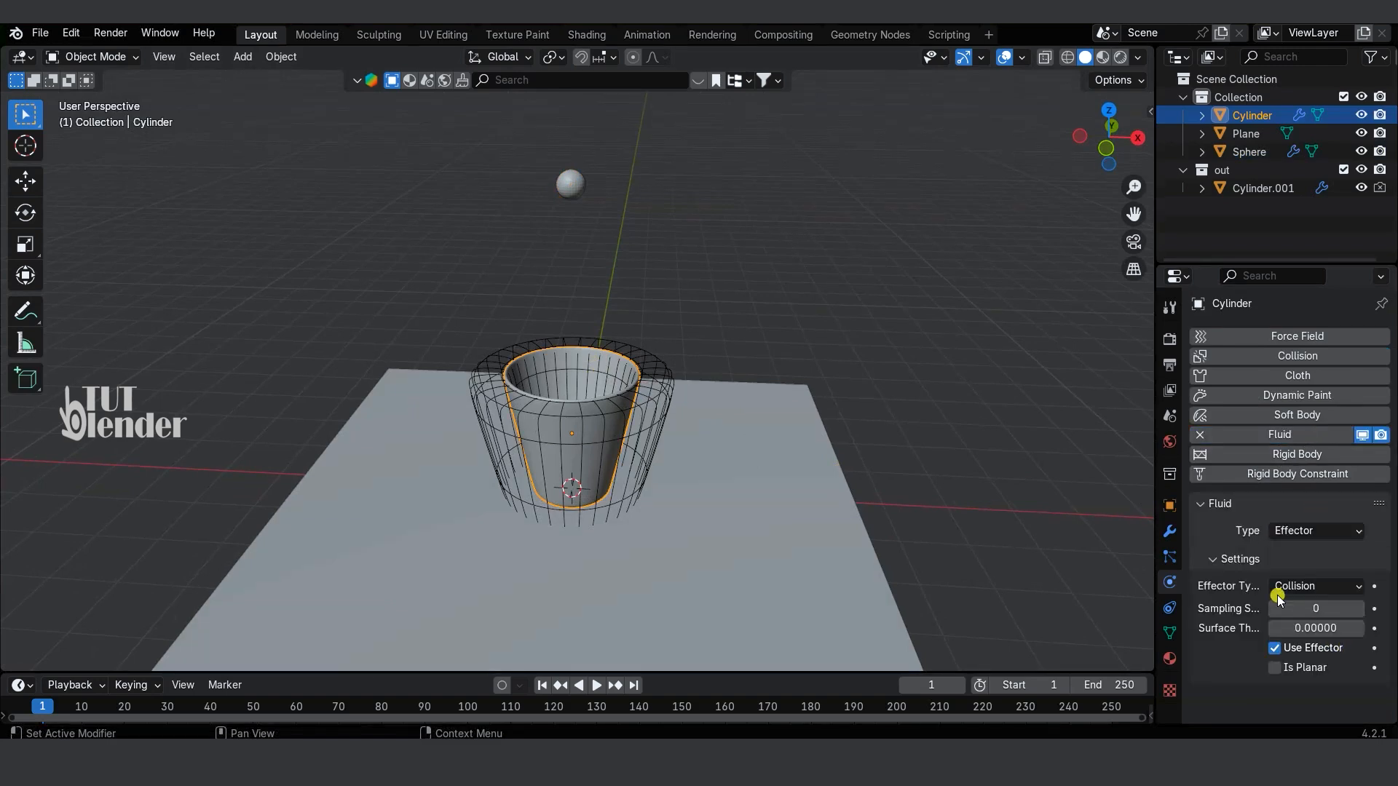
Step: Select the wireframe outer shell and give it Fluid physics with type Effector
click(664, 400)
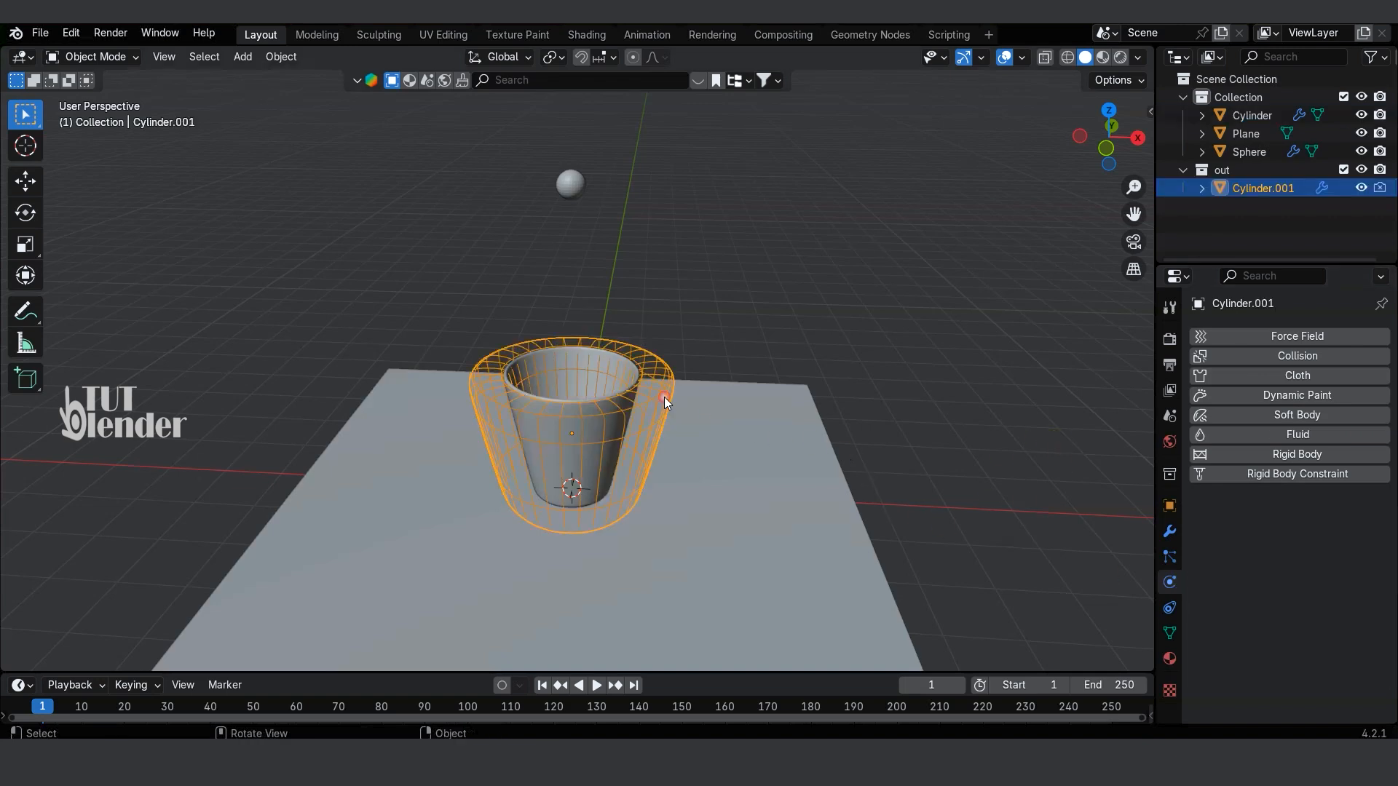
click(1300, 435)
click(1303, 531)
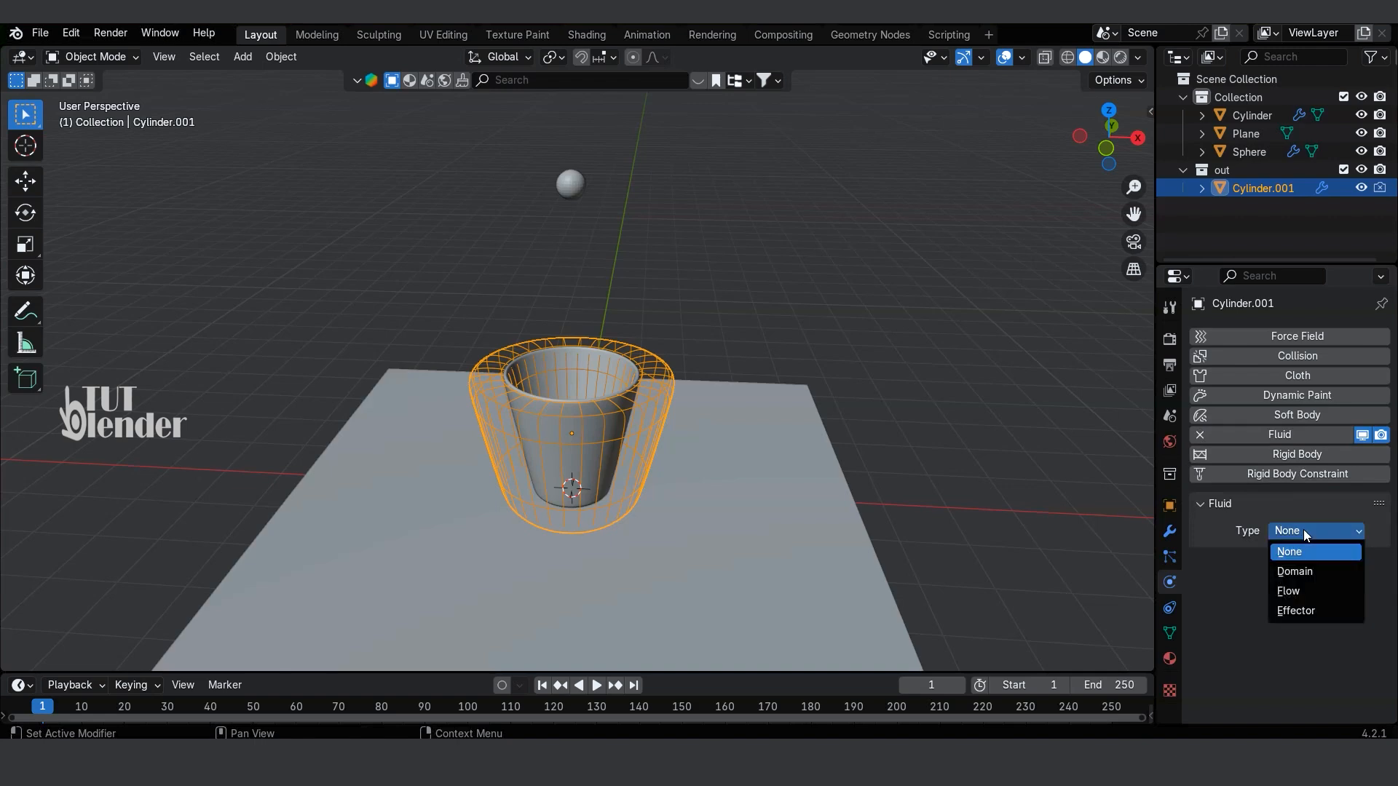
click(1296, 610)
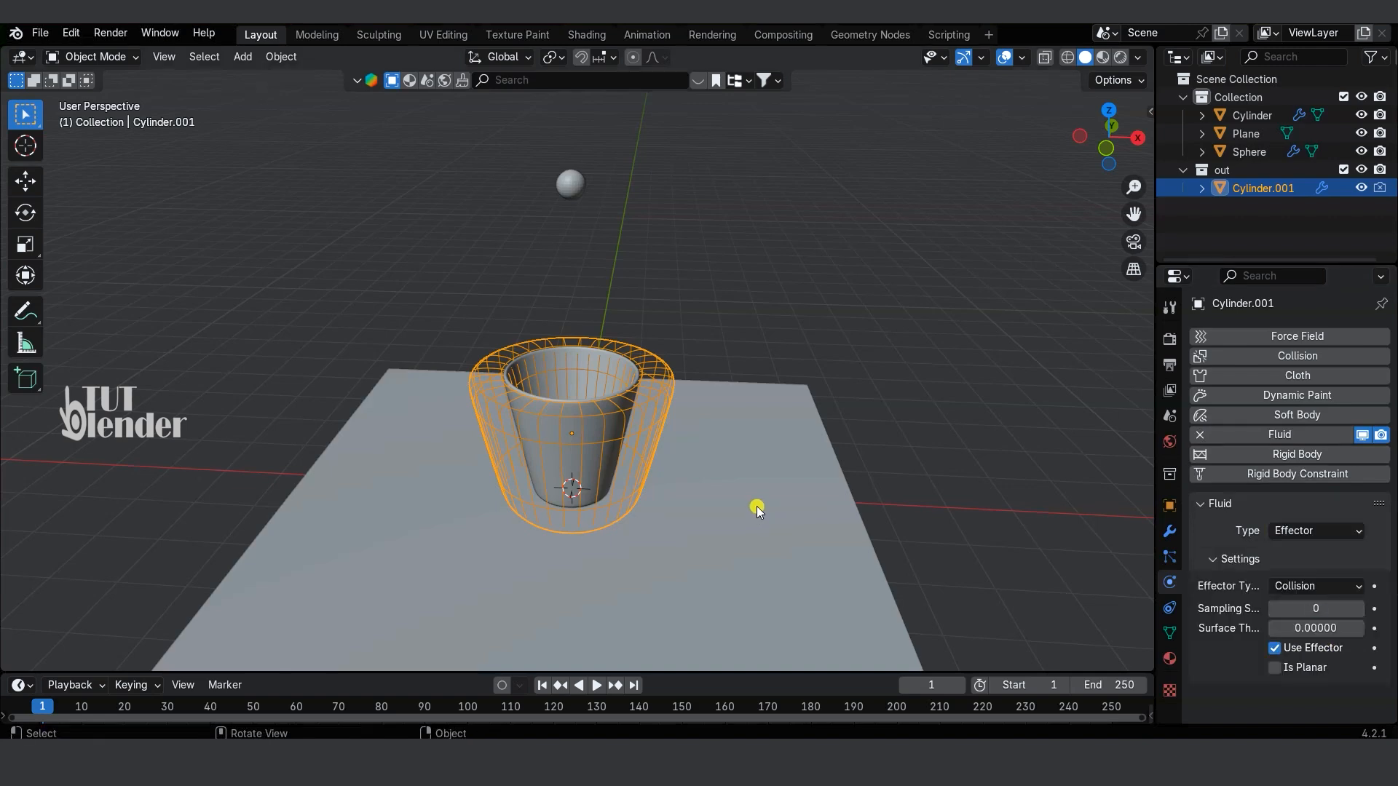
Step: Add a cube in front view and scale it up to about three times its size around the cup
key(KP_1)
click(757, 505)
key(shift+a)
mouse_move(708, 388)
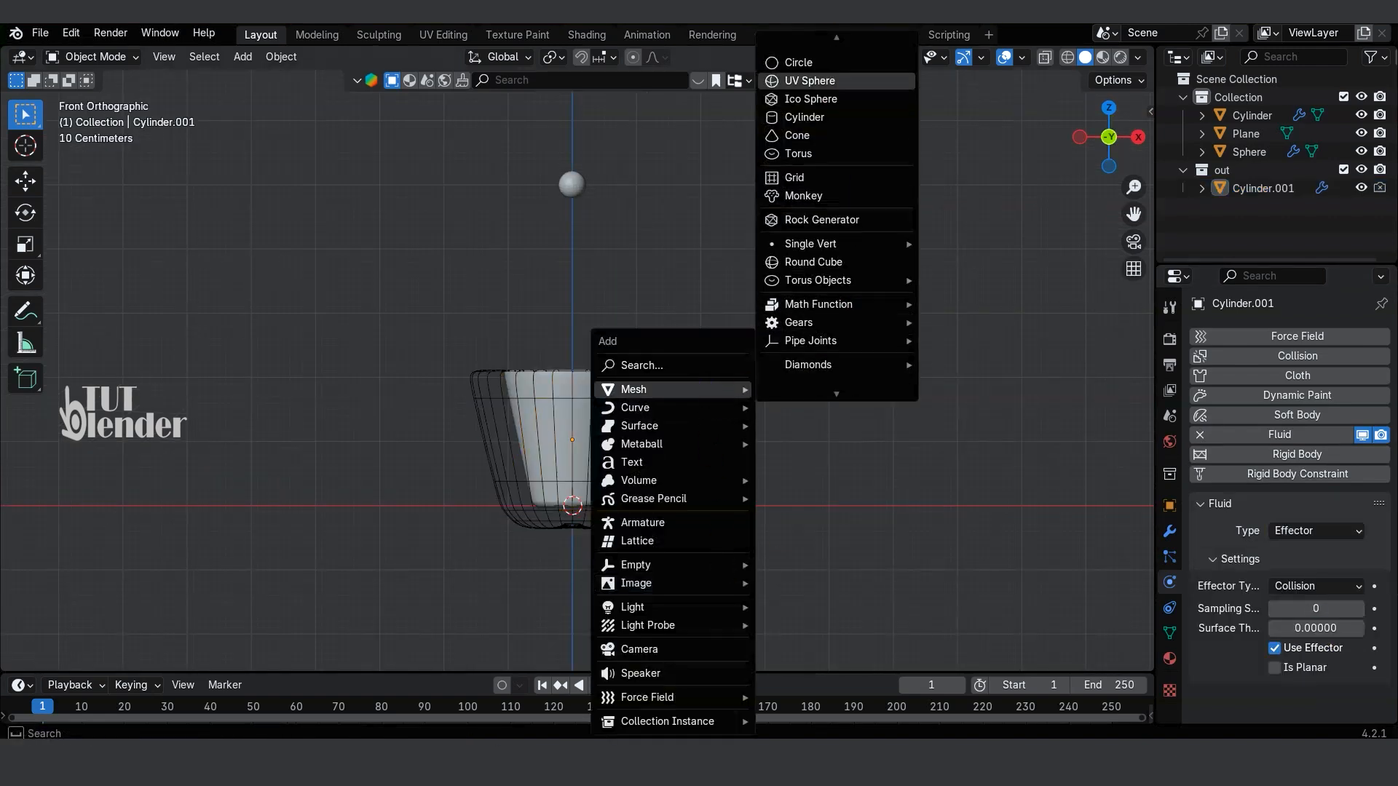
click(814, 68)
key(s)
click(682, 534)
Step: Raise the cube about 3 m along Z so it encloses the cup and sphere, and show the scene in wireframe
key(g)
key(z)
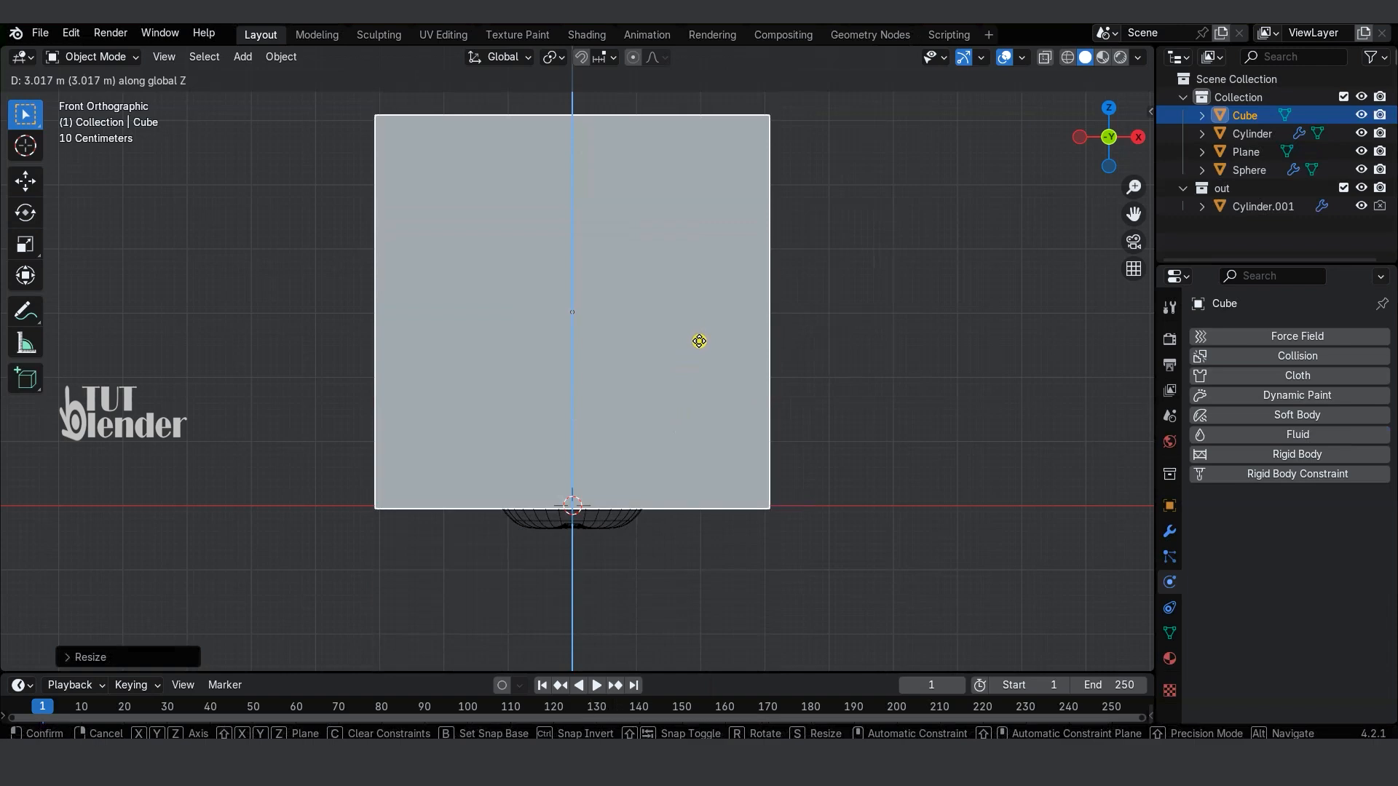
click(694, 336)
mouse_move(693, 334)
middle_down()
mouse_move(950, 495)
mouse_move(775, 501)
mouse_move(833, 414)
mouse_move(930, 478)
mouse_move(858, 505)
mouse_move(951, 477)
mouse_move(805, 478)
mouse_move(899, 408)
middle_up()
key(shift+z)
Step: Give the enclosing cube Fluid physics as a Domain with domain type Liquid
click(754, 306)
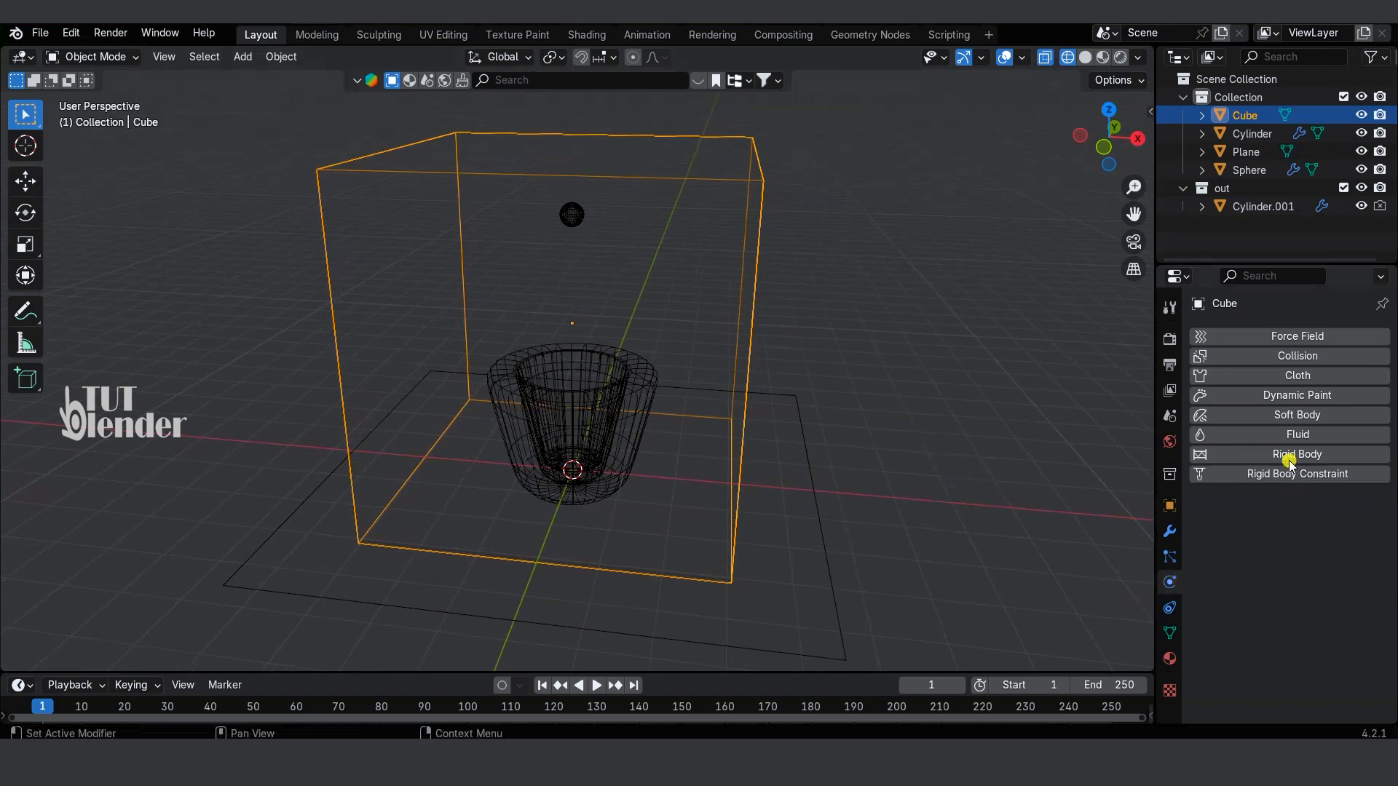
click(1299, 434)
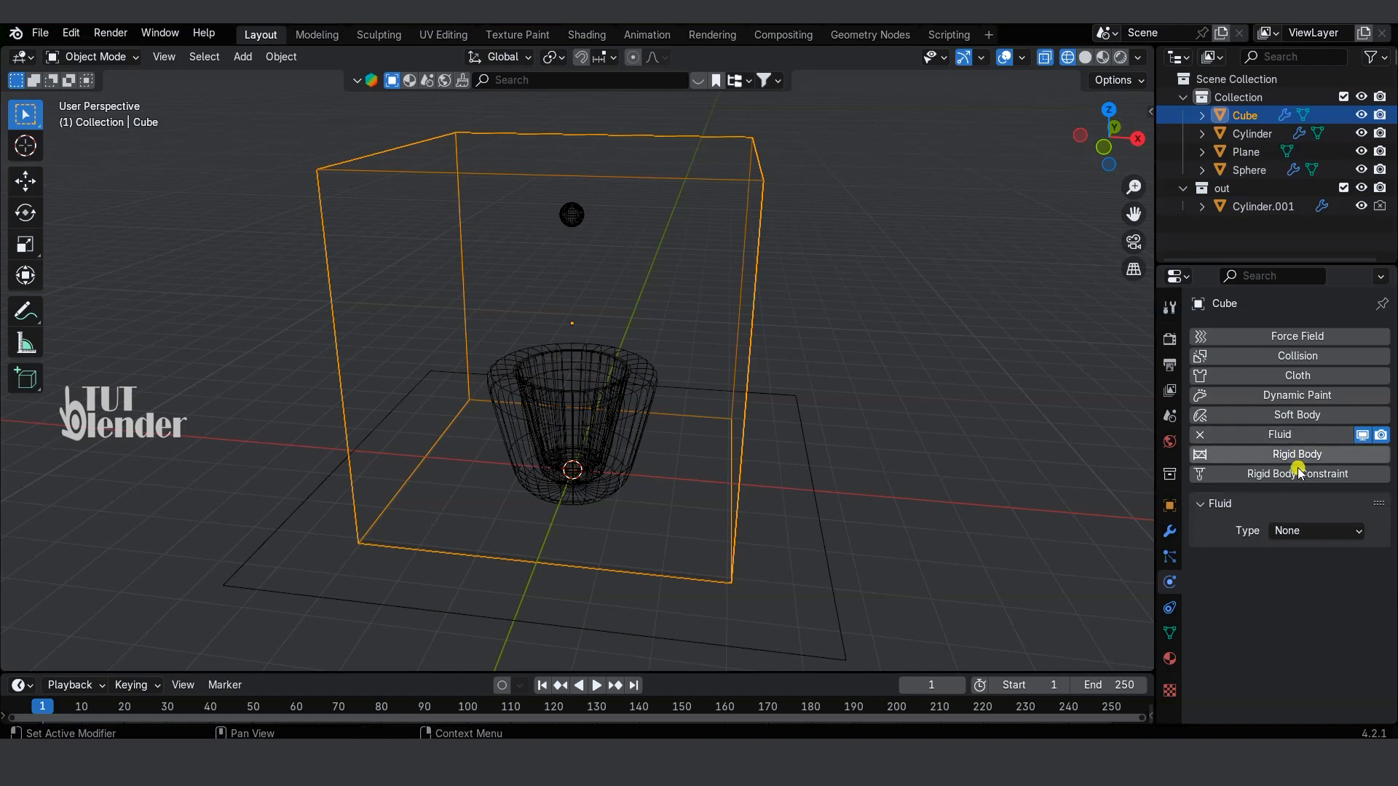
click(1301, 531)
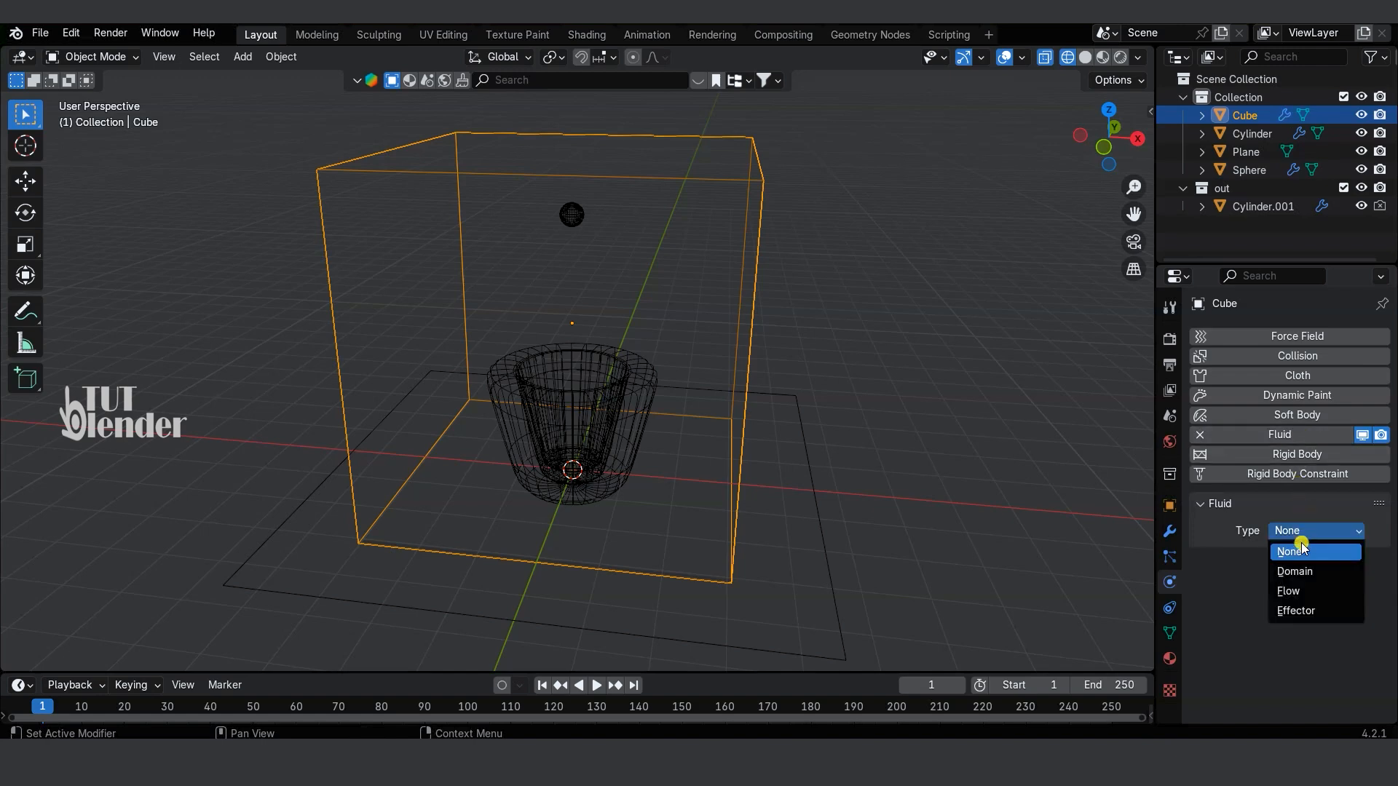
click(1300, 572)
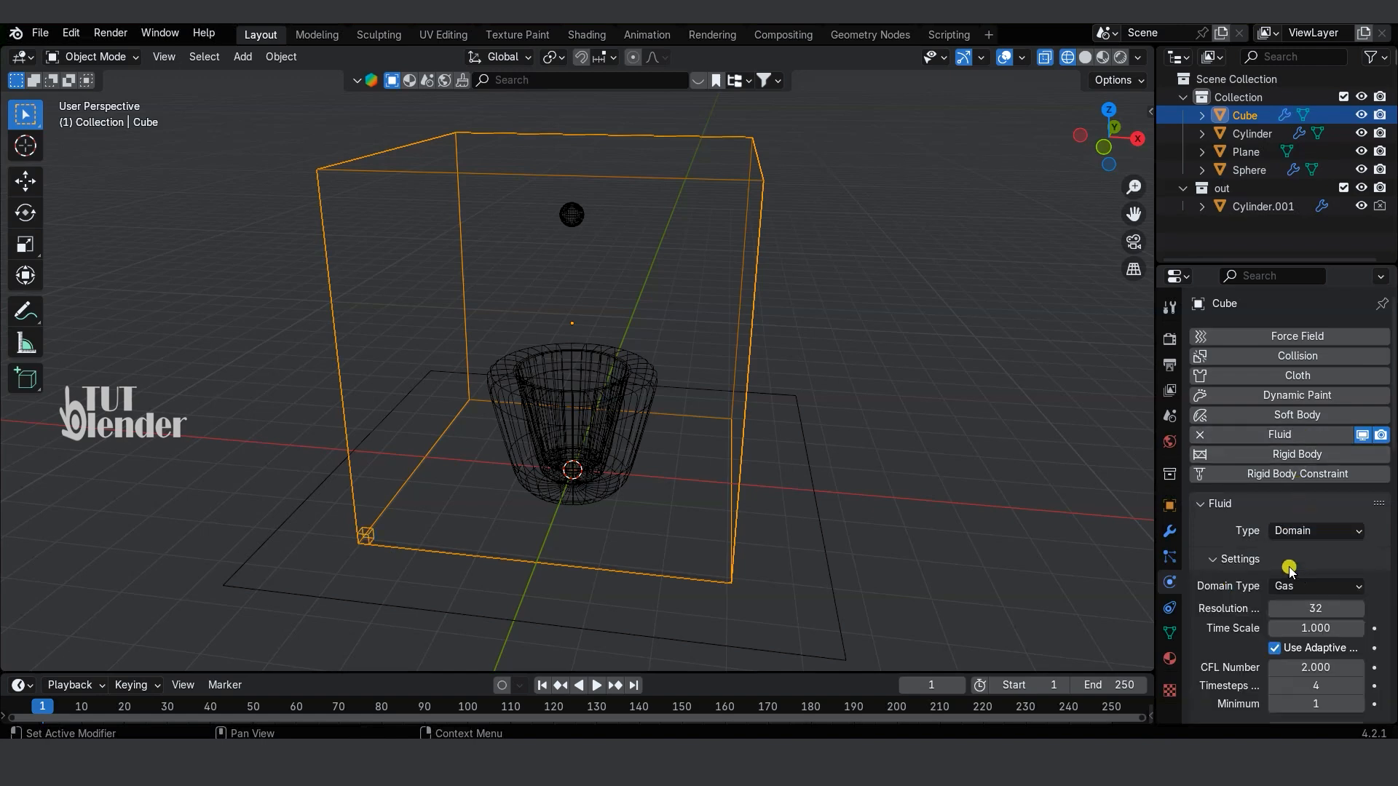
scroll(1236, 535, down, 3)
click(1311, 480)
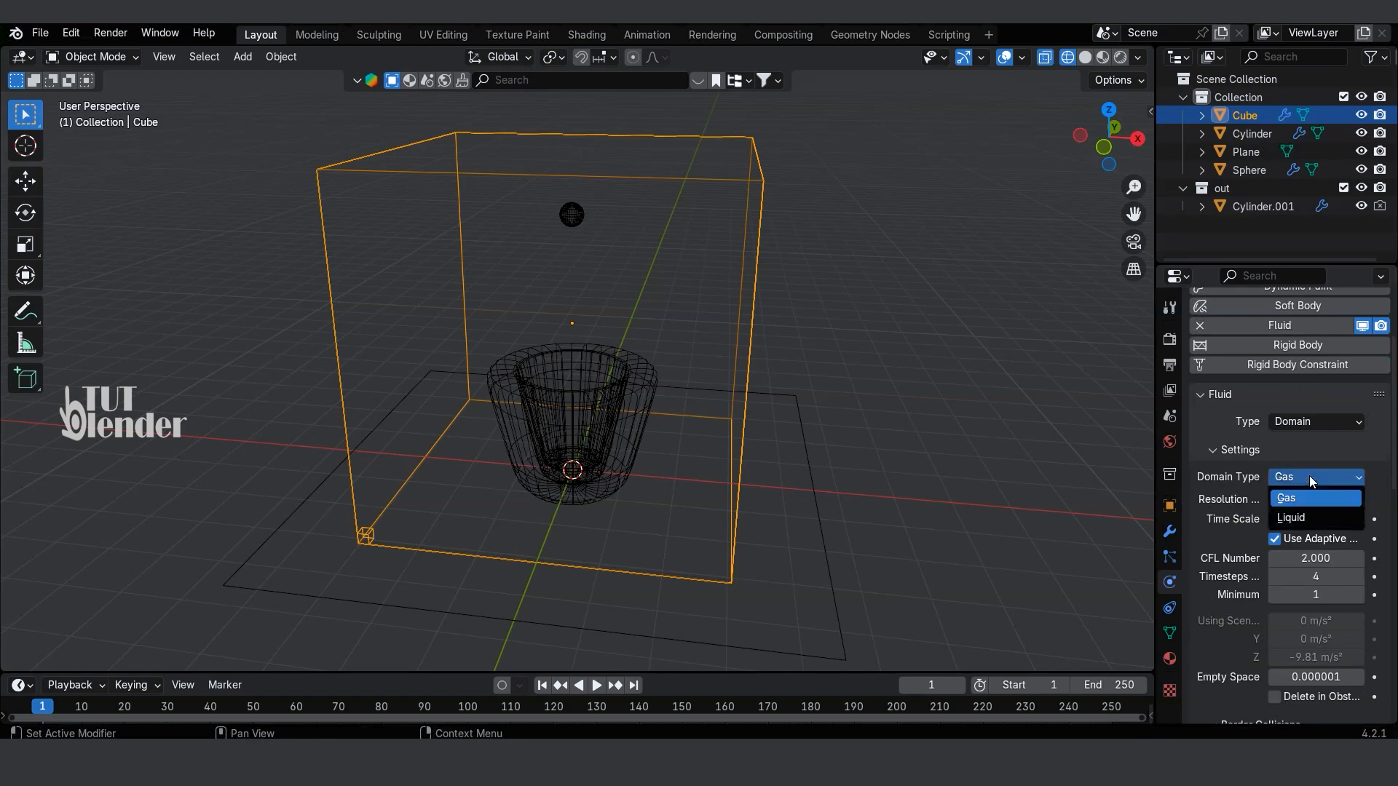
click(1292, 517)
Step: Set the fluid domain's resolution to 128 and play the liquid simulation
double_click(1318, 500)
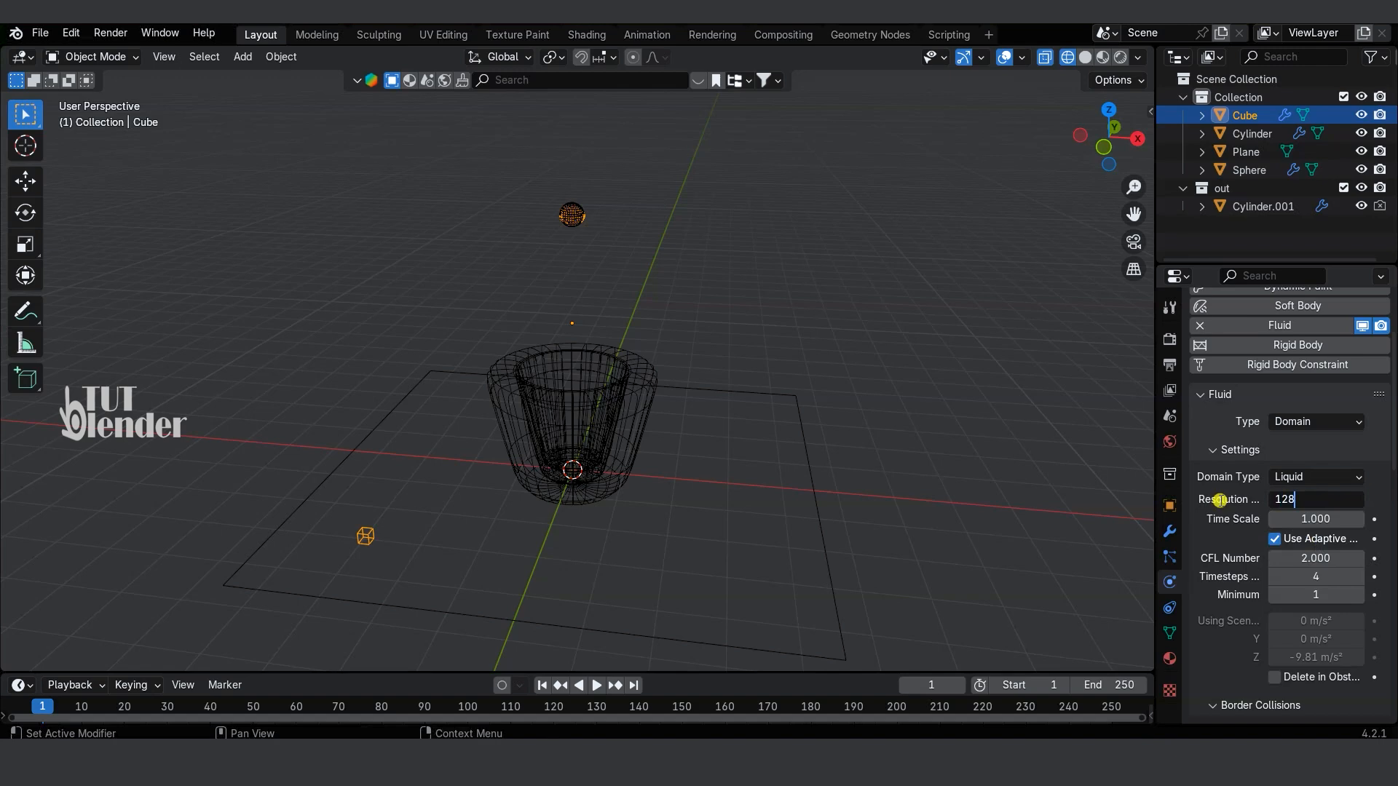
key(Return)
click(596, 685)
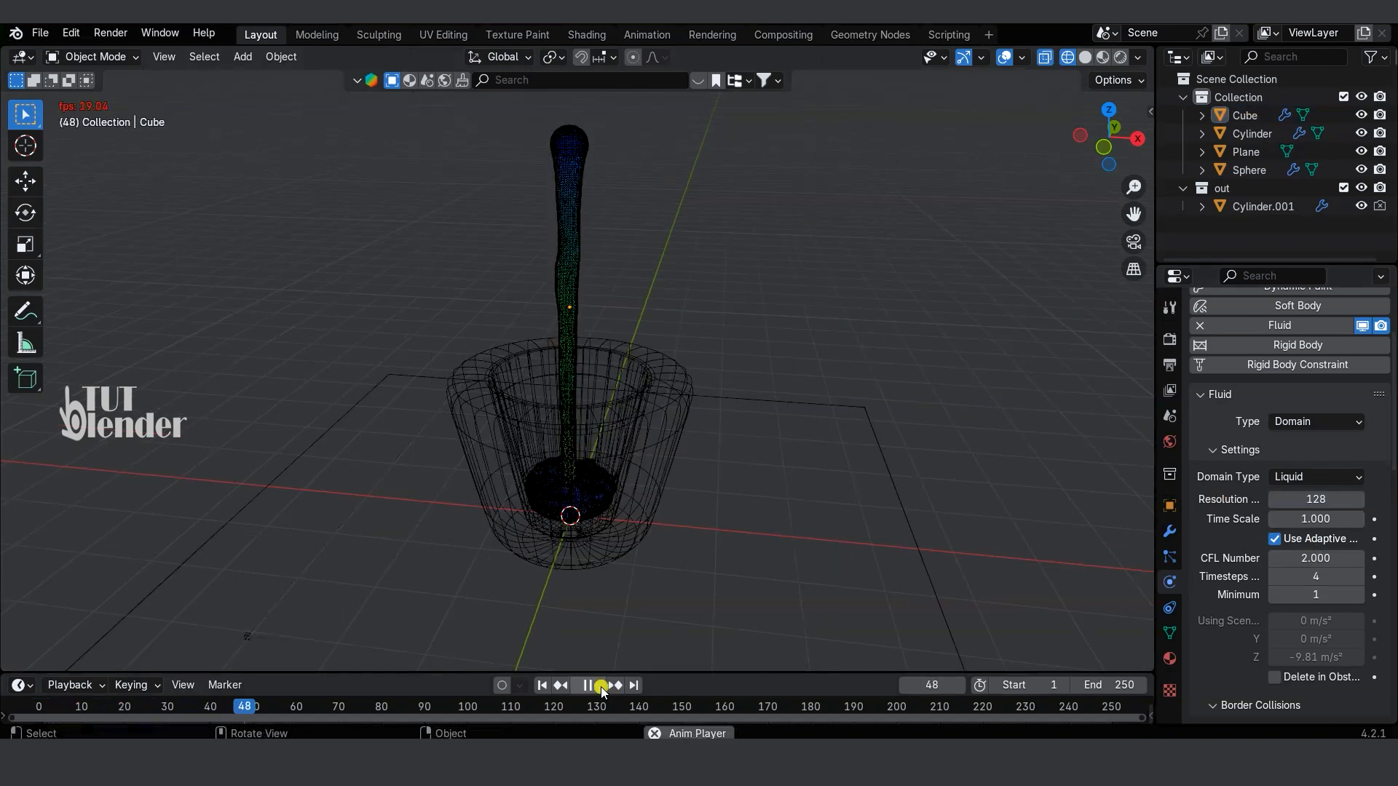
Step: Stop the liquid simulation's playback and select the fluid domain in the scene
click(601, 688)
click(559, 517)
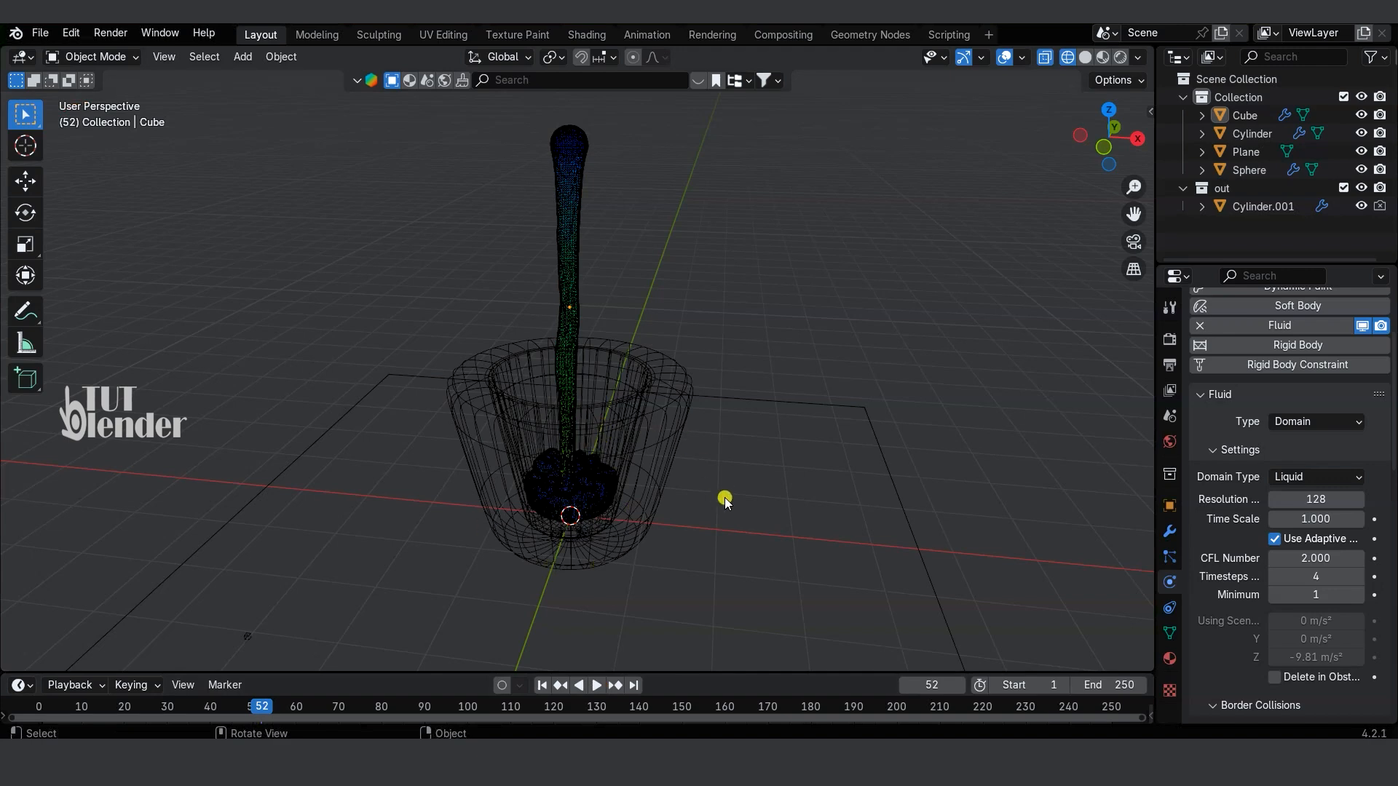
scroll(739, 493, down, 2)
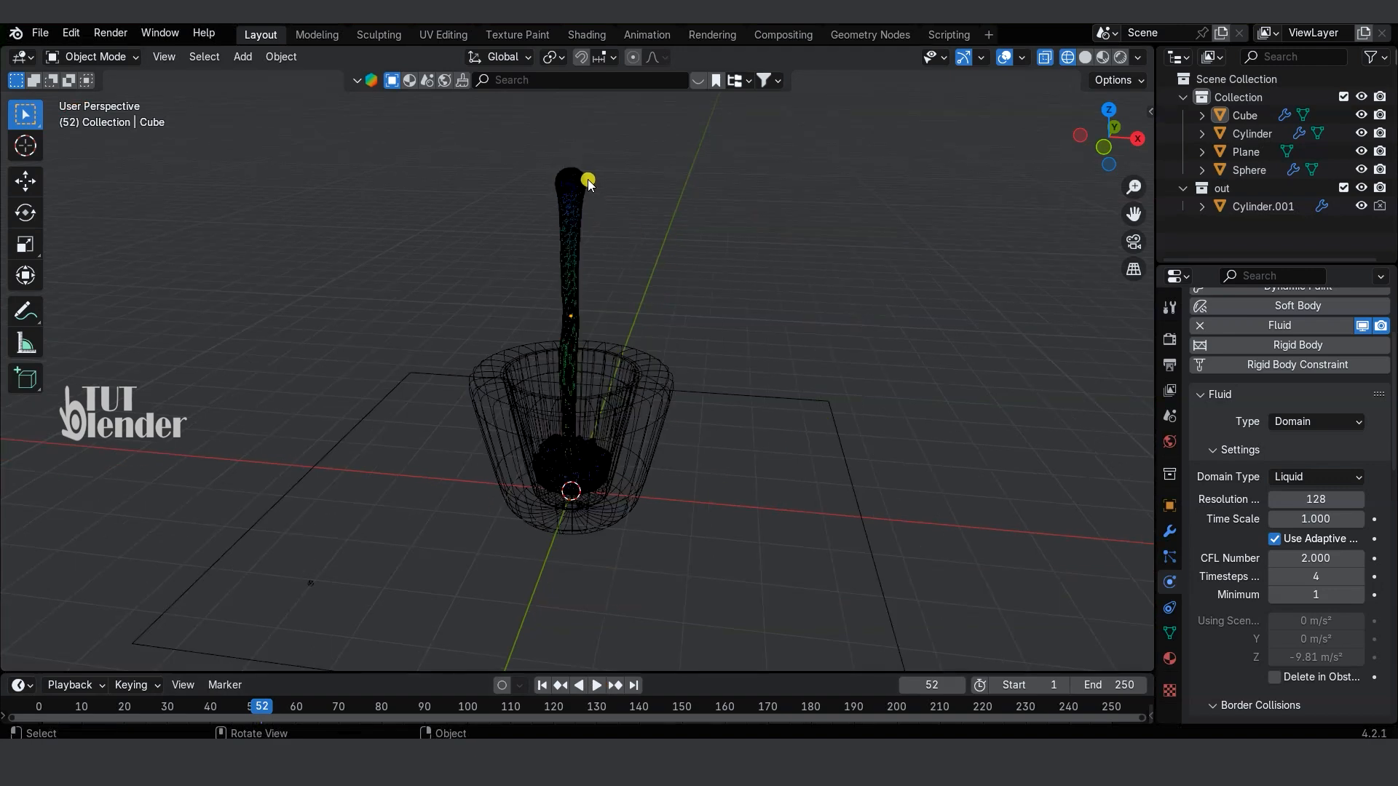
click(576, 182)
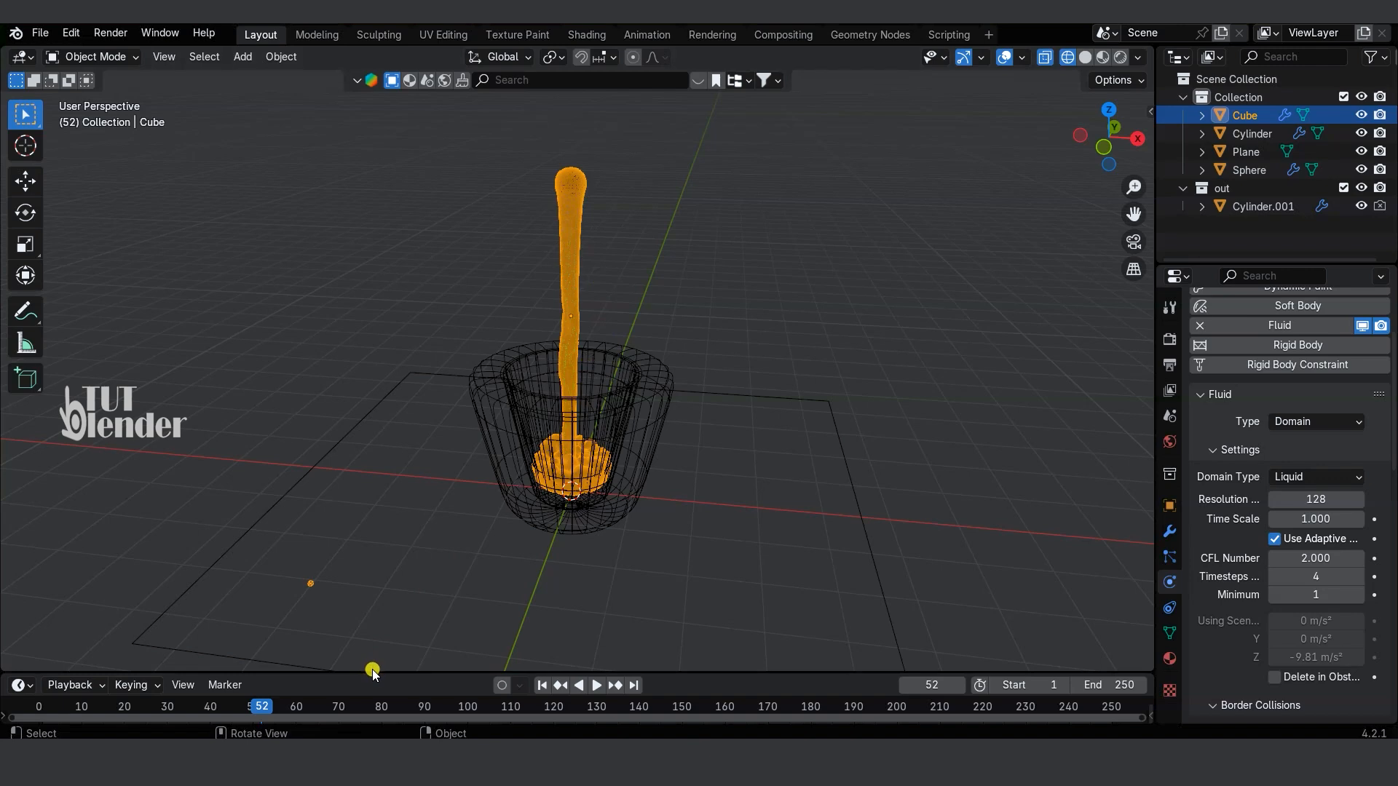
Step: Enlarge the timeline, go to frame 0, and keyframe the inflow sphere's Use Flow option as enabled
drag(372, 674, 409, 556)
drag(260, 585, 37, 591)
click(573, 182)
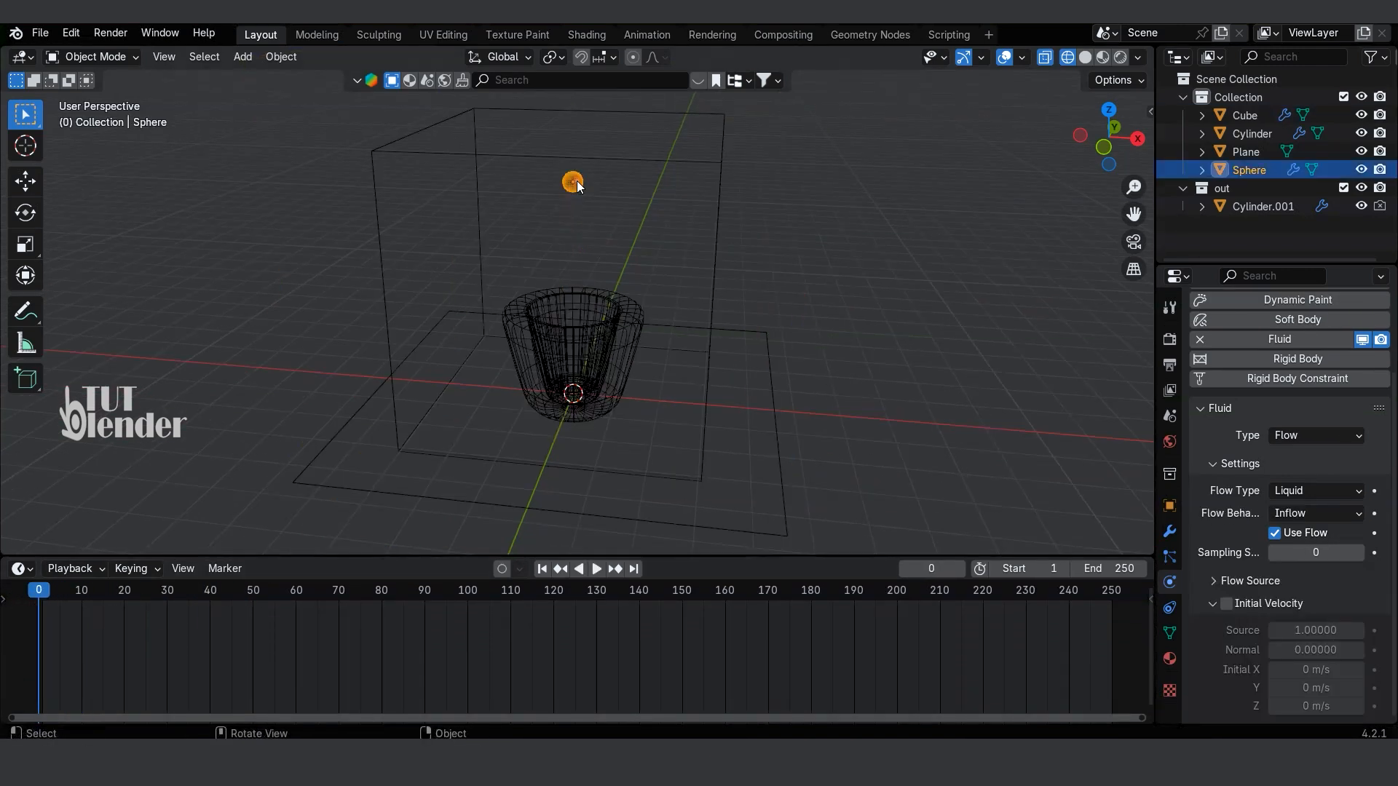
click(1374, 534)
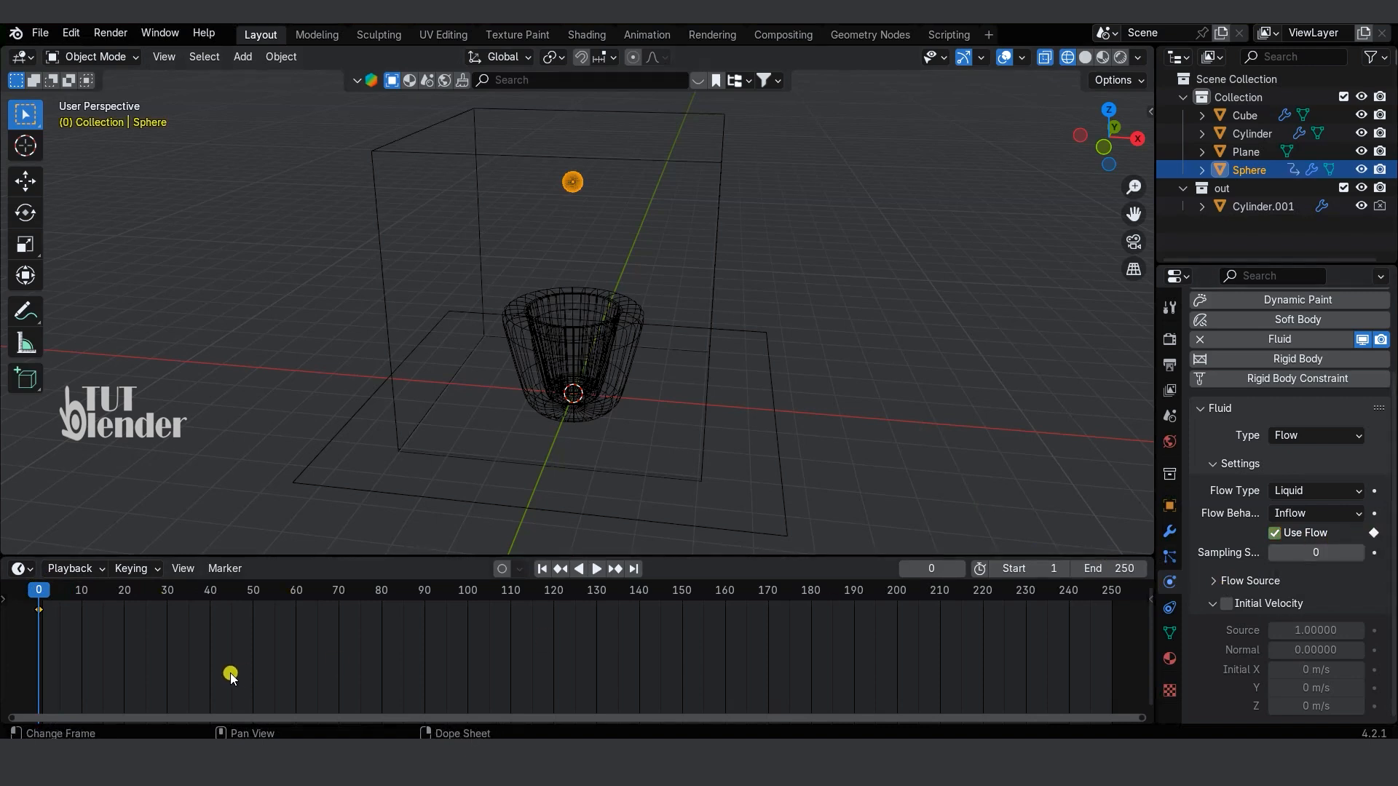
Step: Play the simulation up to frame 160 and keyframe the sphere's enabled Use Flow option there
click(596, 570)
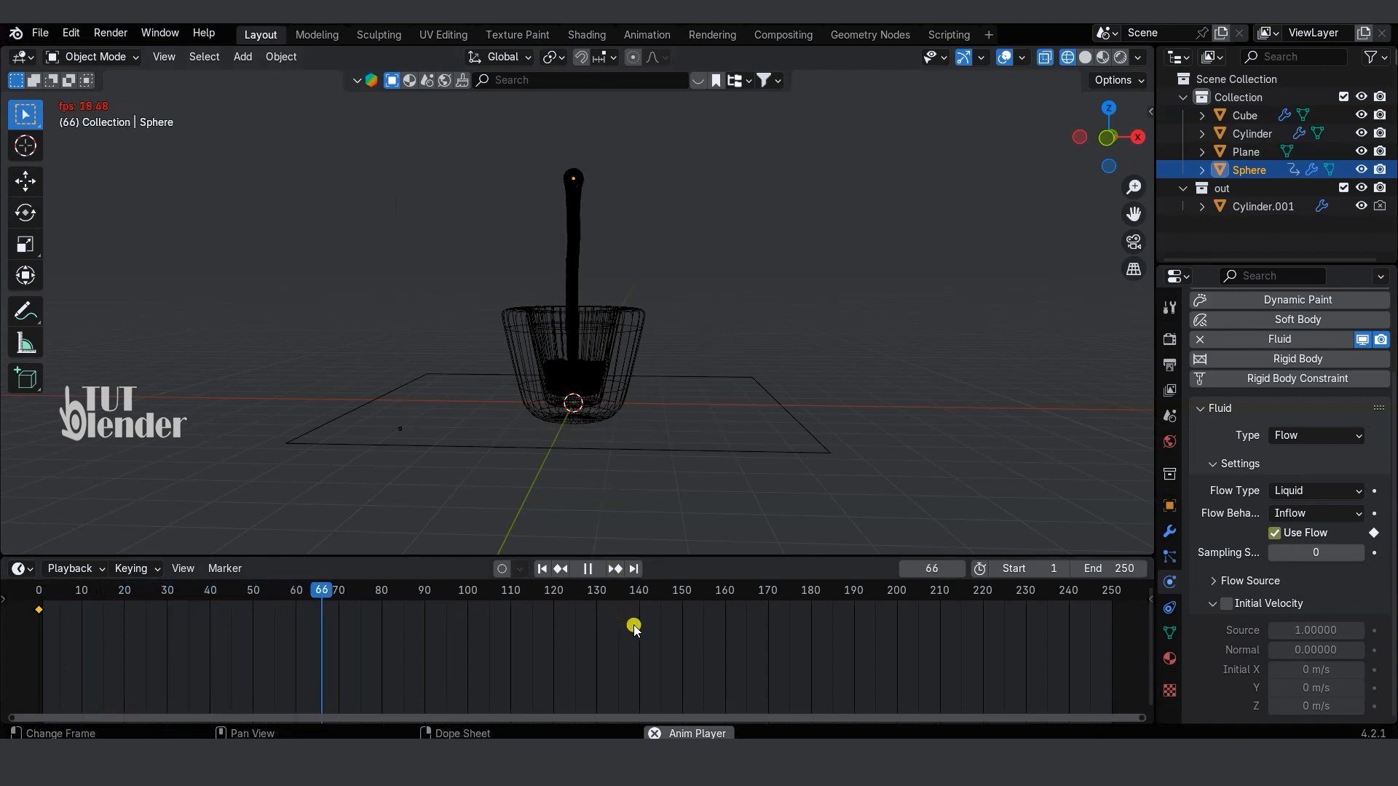
click(588, 568)
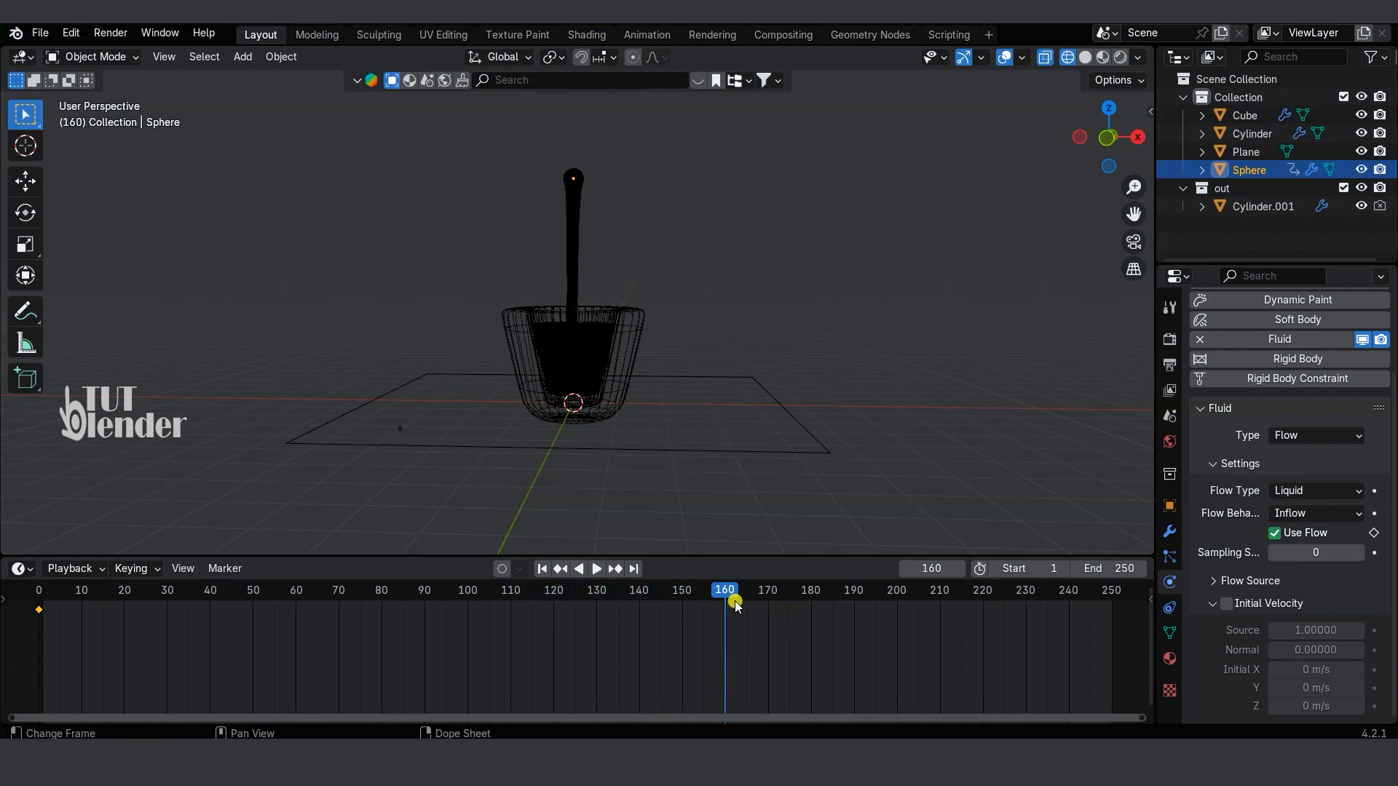
click(1373, 532)
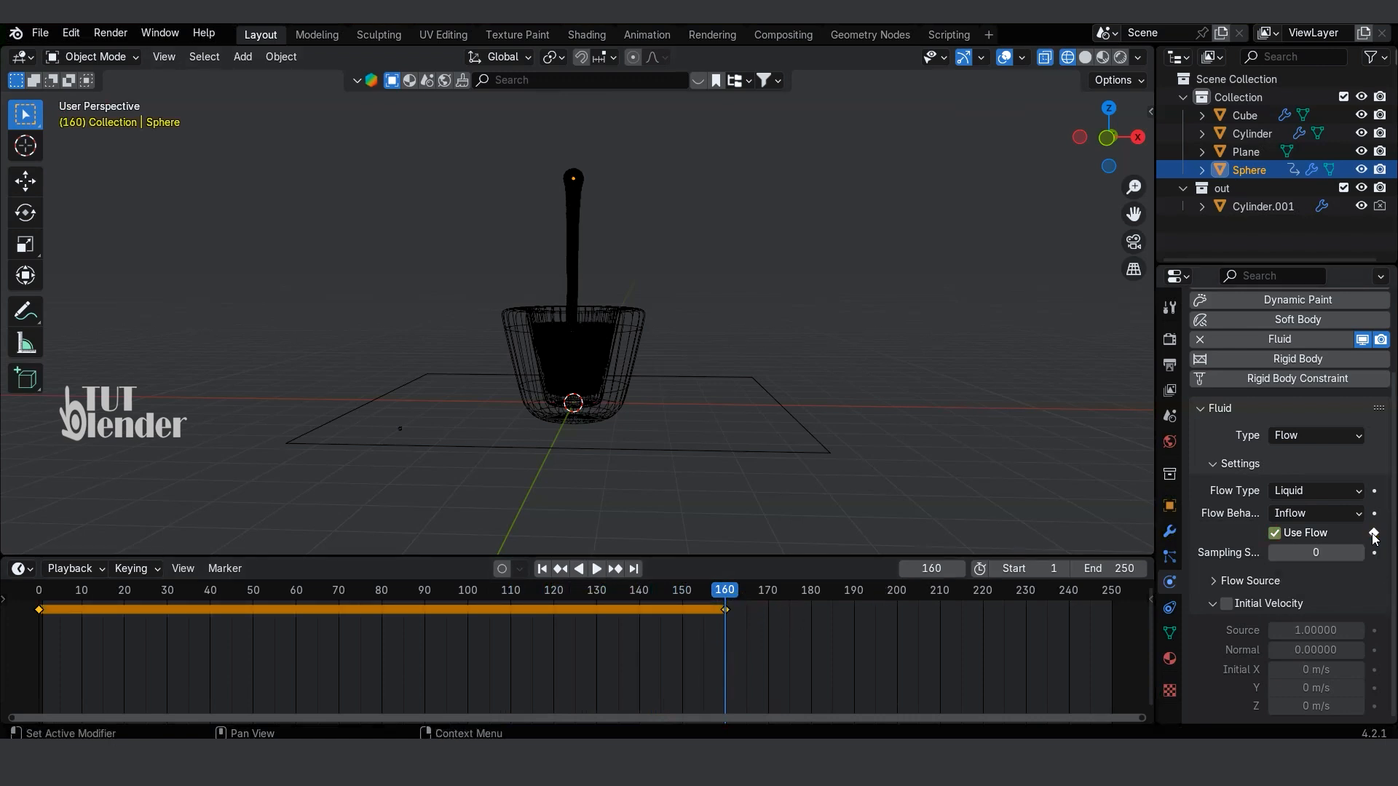
Step: Keyframe the sphere's Use Flow option as disabled at frame 161 and replay the simulation from frame 0 to frame 189
click(723, 591)
drag(728, 593, 733, 594)
click(976, 602)
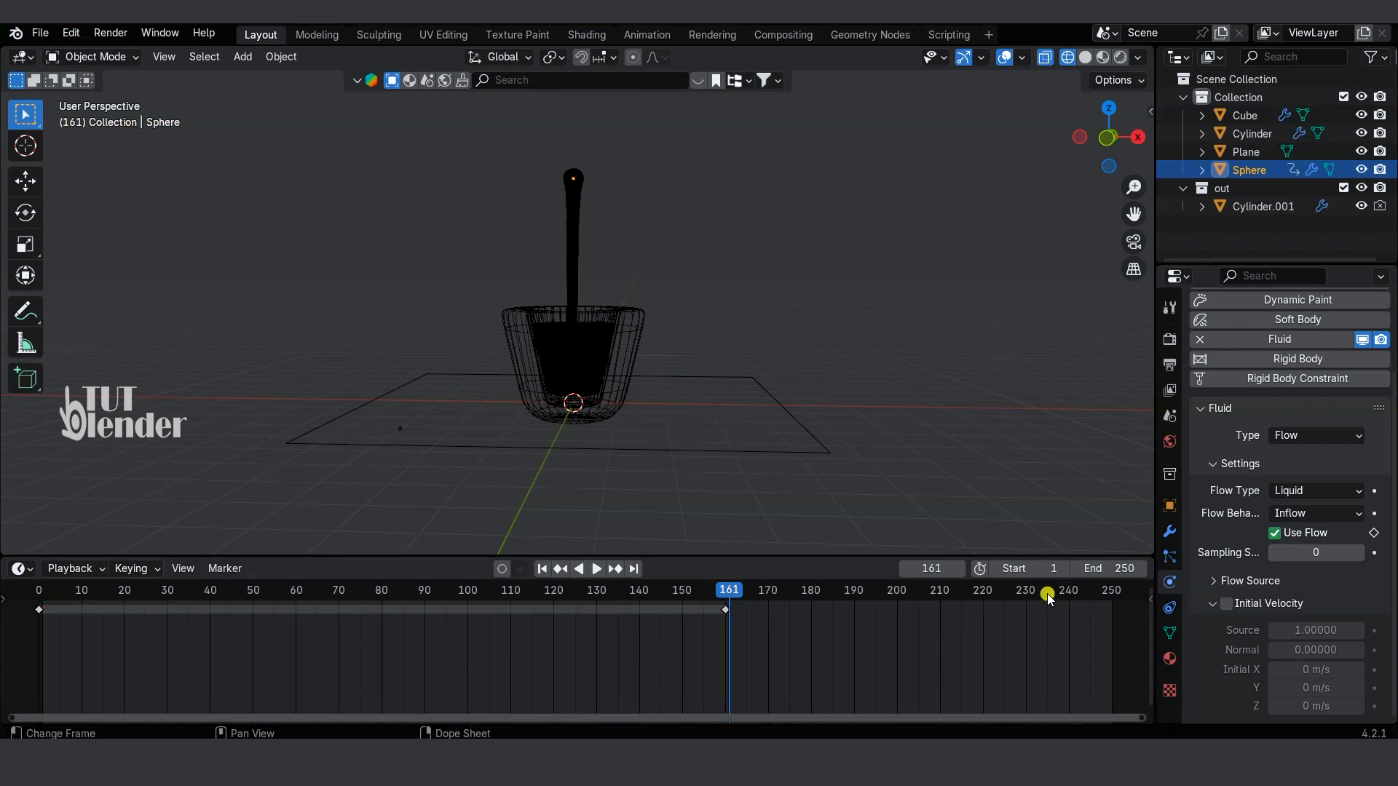
click(1374, 533)
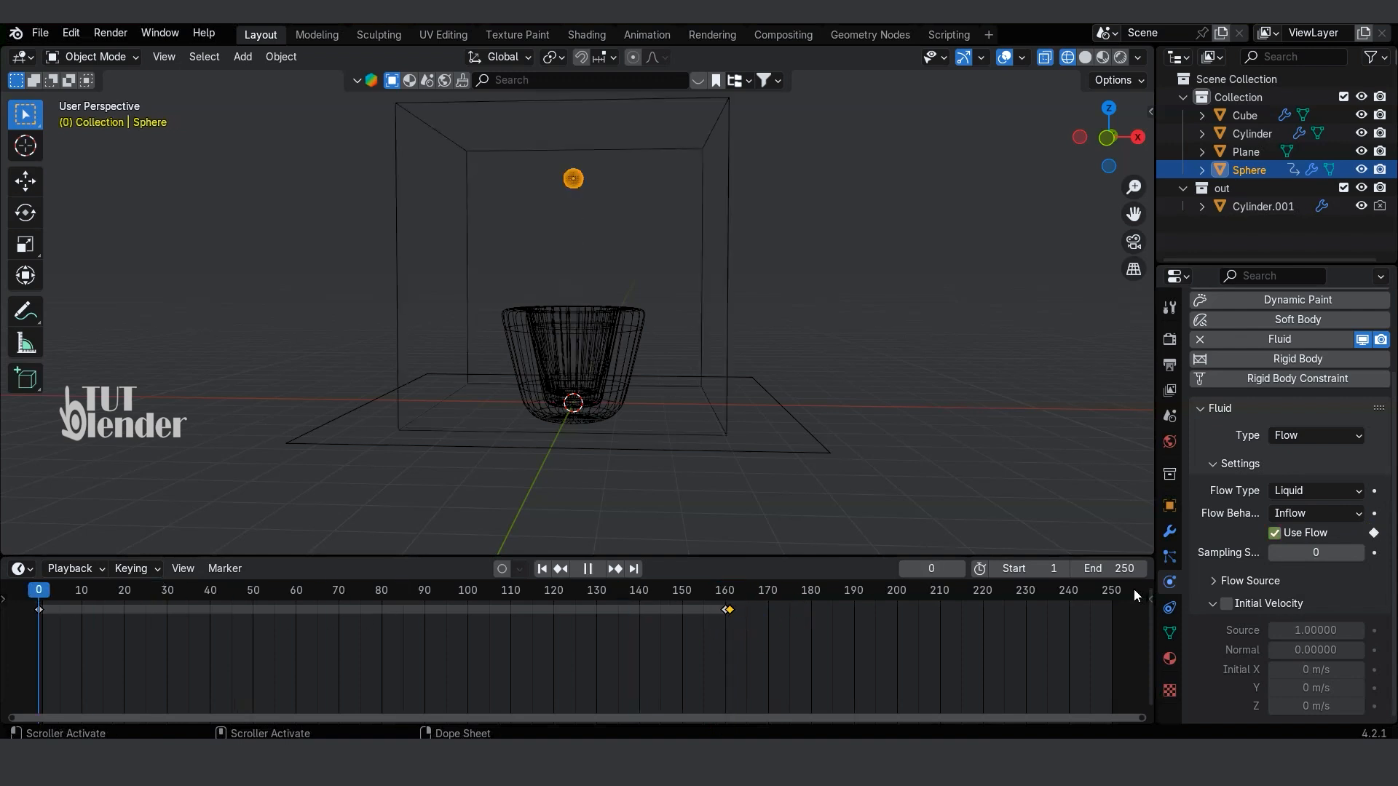
click(593, 569)
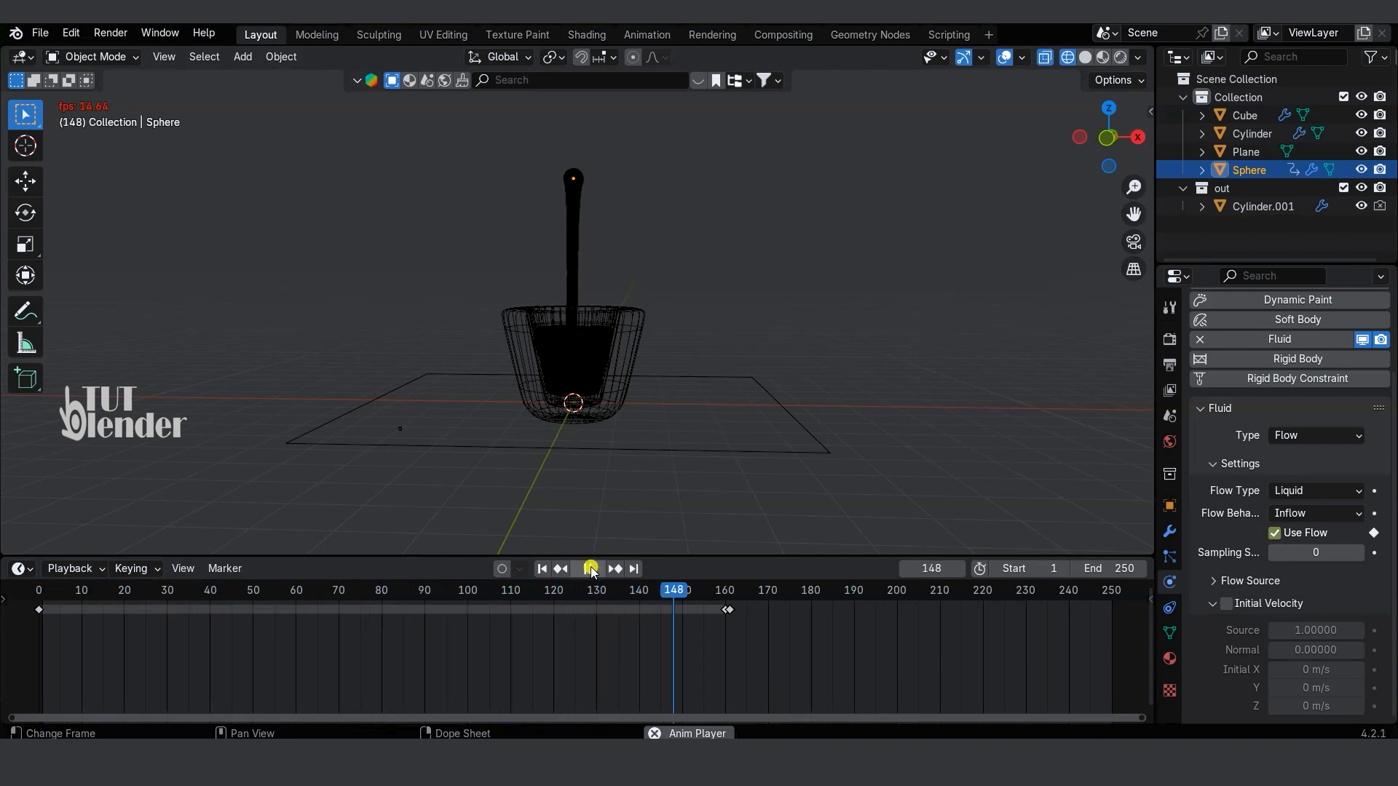
click(590, 568)
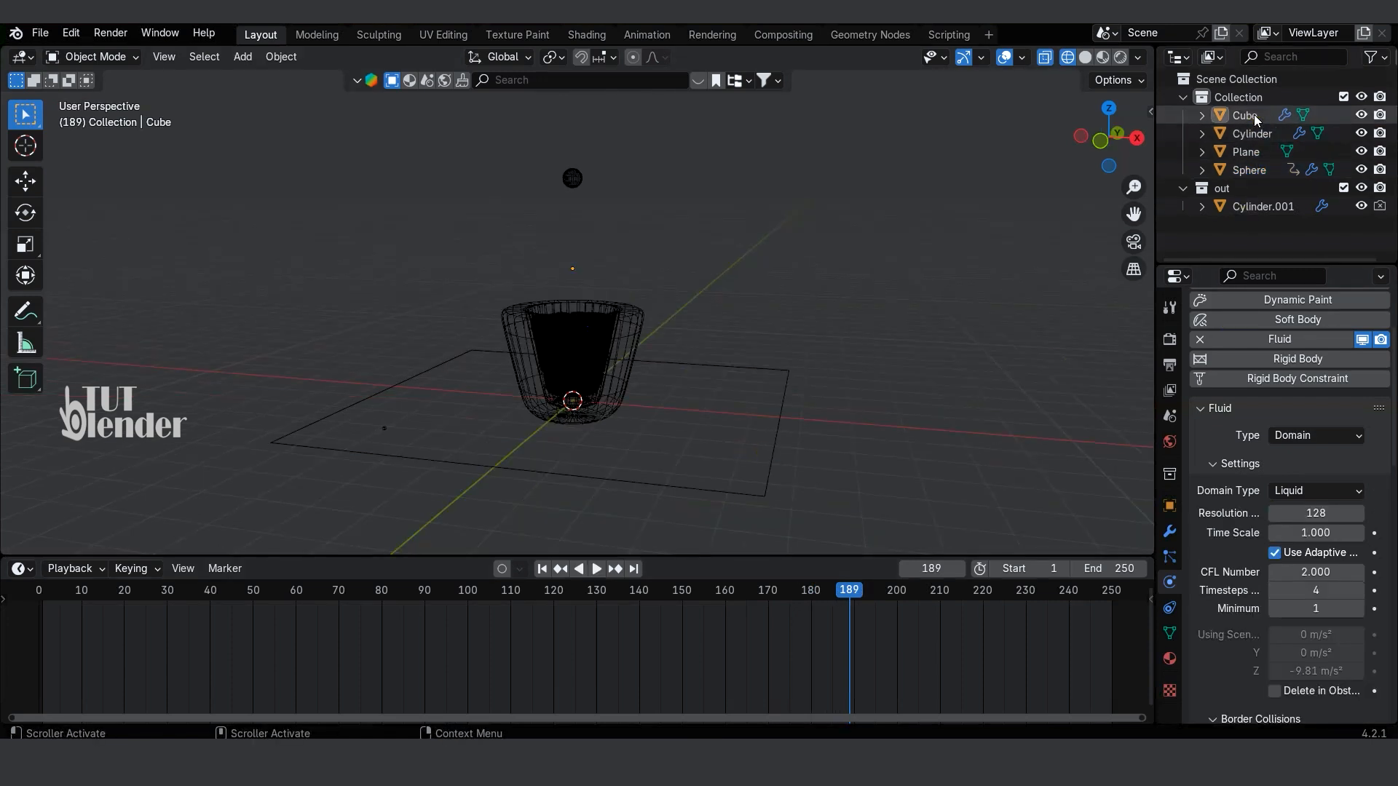
Step: Select the fluid domain cube and set its cache type to All
click(1252, 115)
scroll(1283, 467, down, 5)
scroll(1273, 473, down, 10)
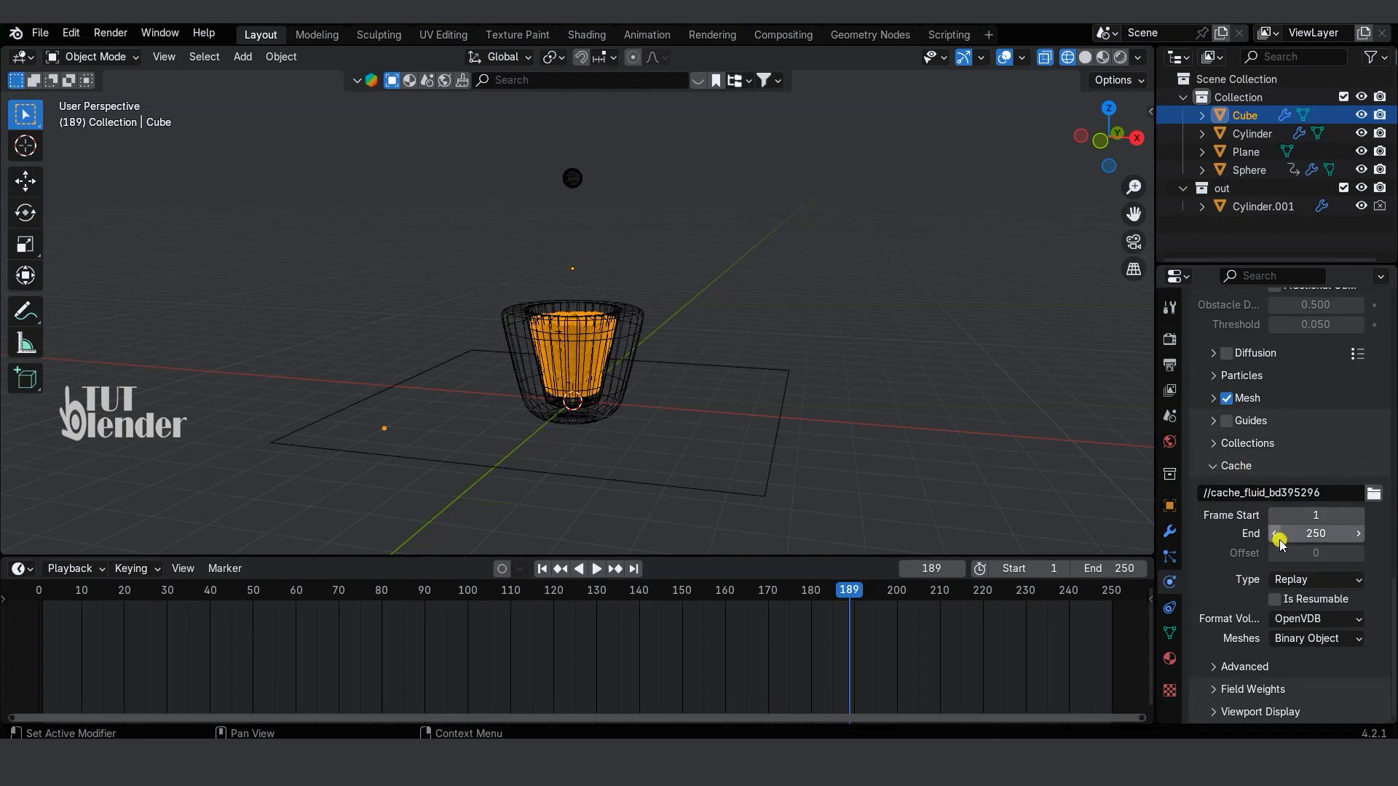
click(1312, 579)
click(1289, 641)
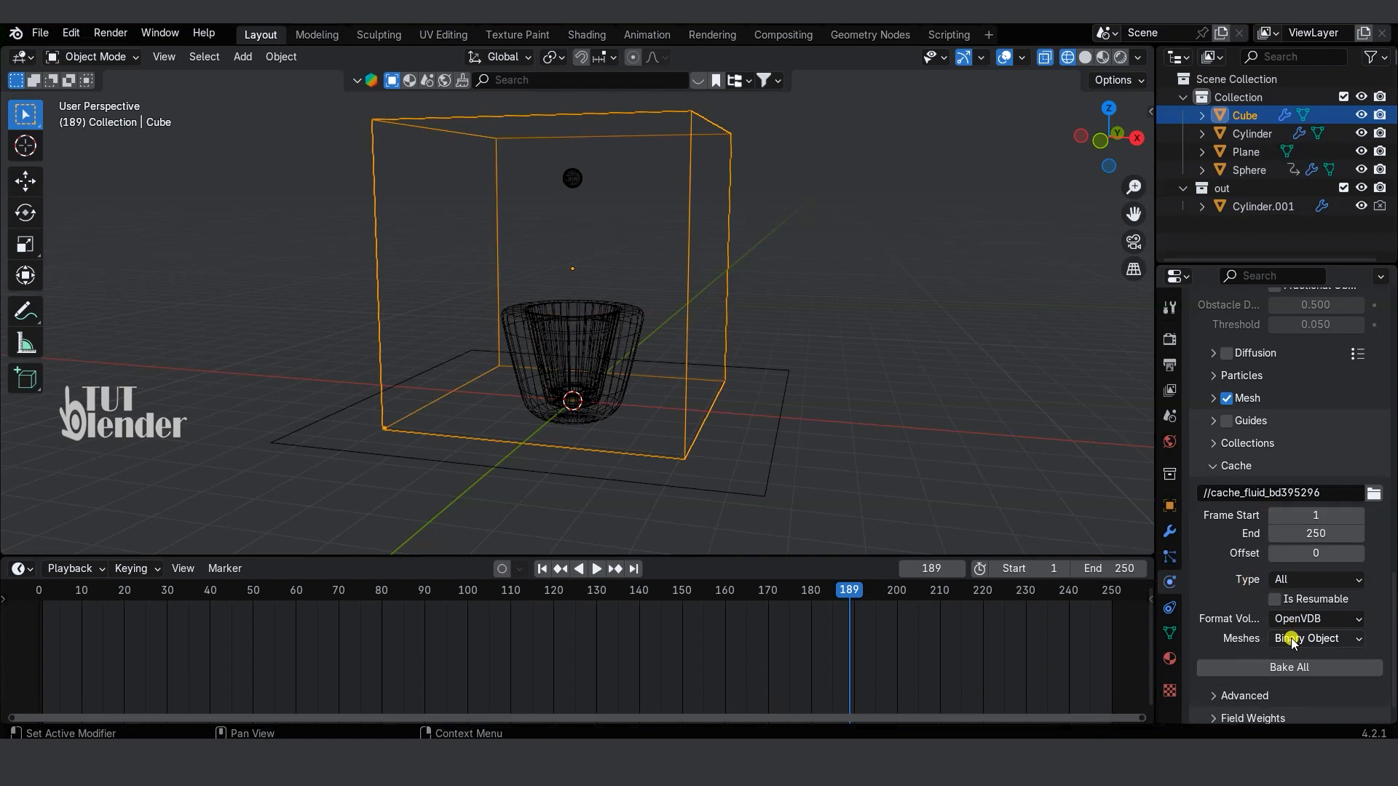
scroll(1244, 582, down, 1)
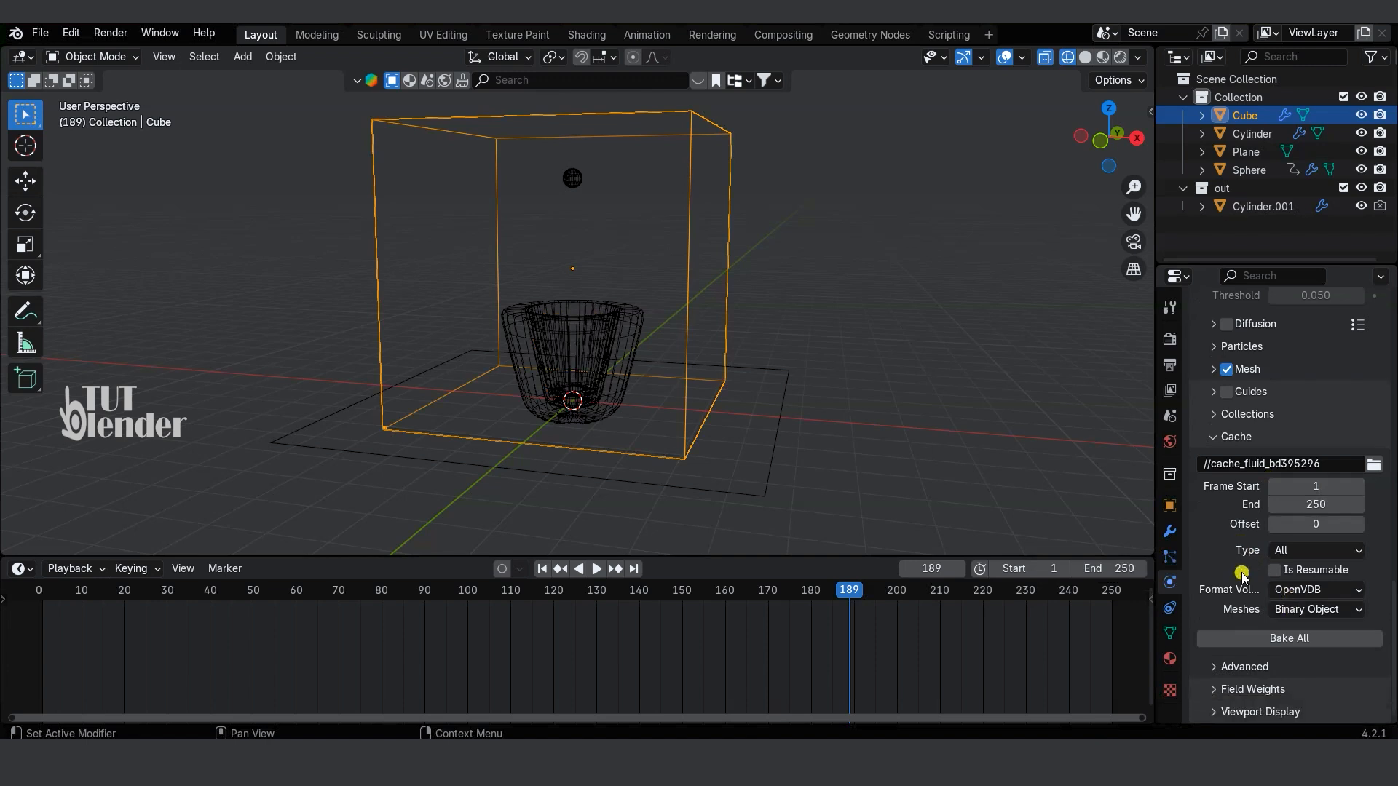
click(1224, 372)
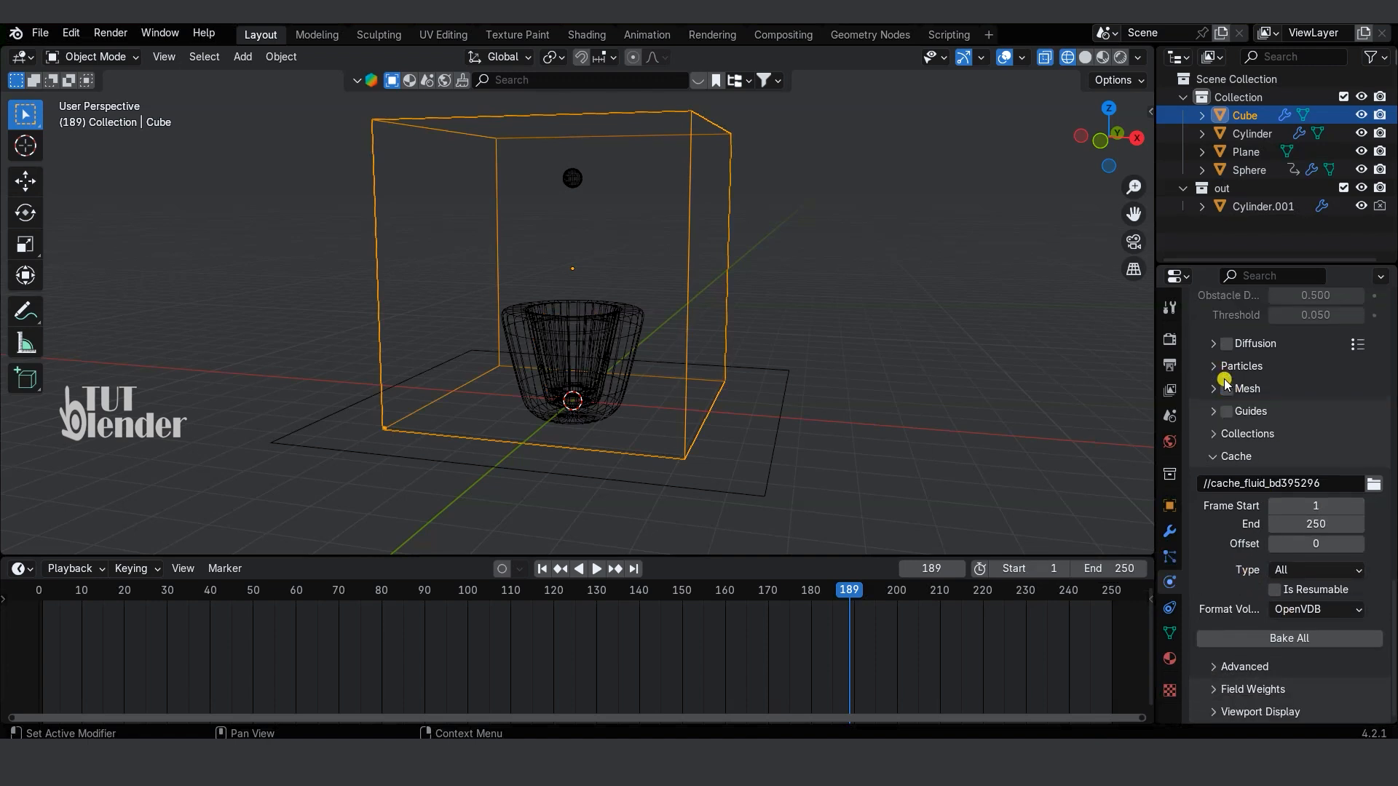
click(1226, 390)
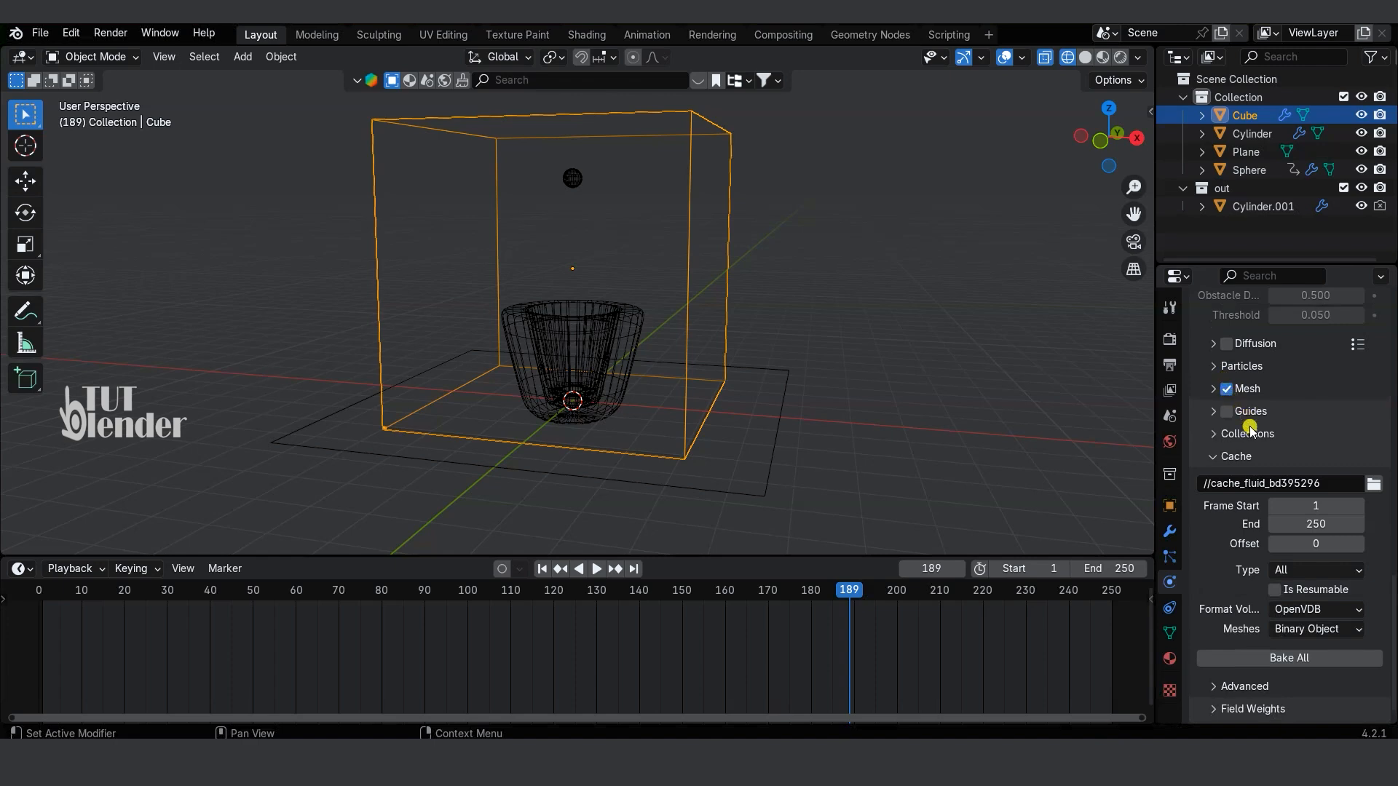
Step: Set the domain's cache folder to //liquid\ and its cache end frame to 190
click(1373, 484)
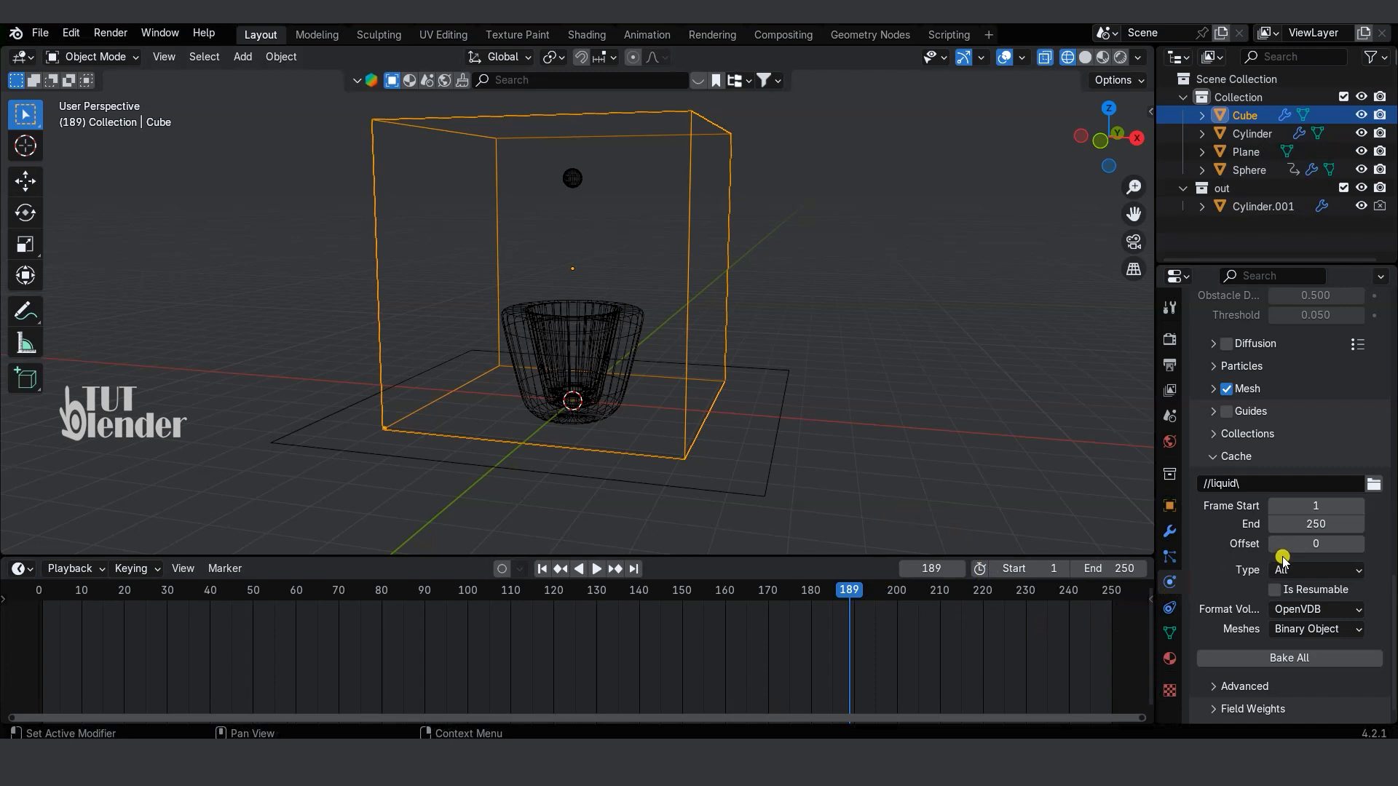
click(1322, 528)
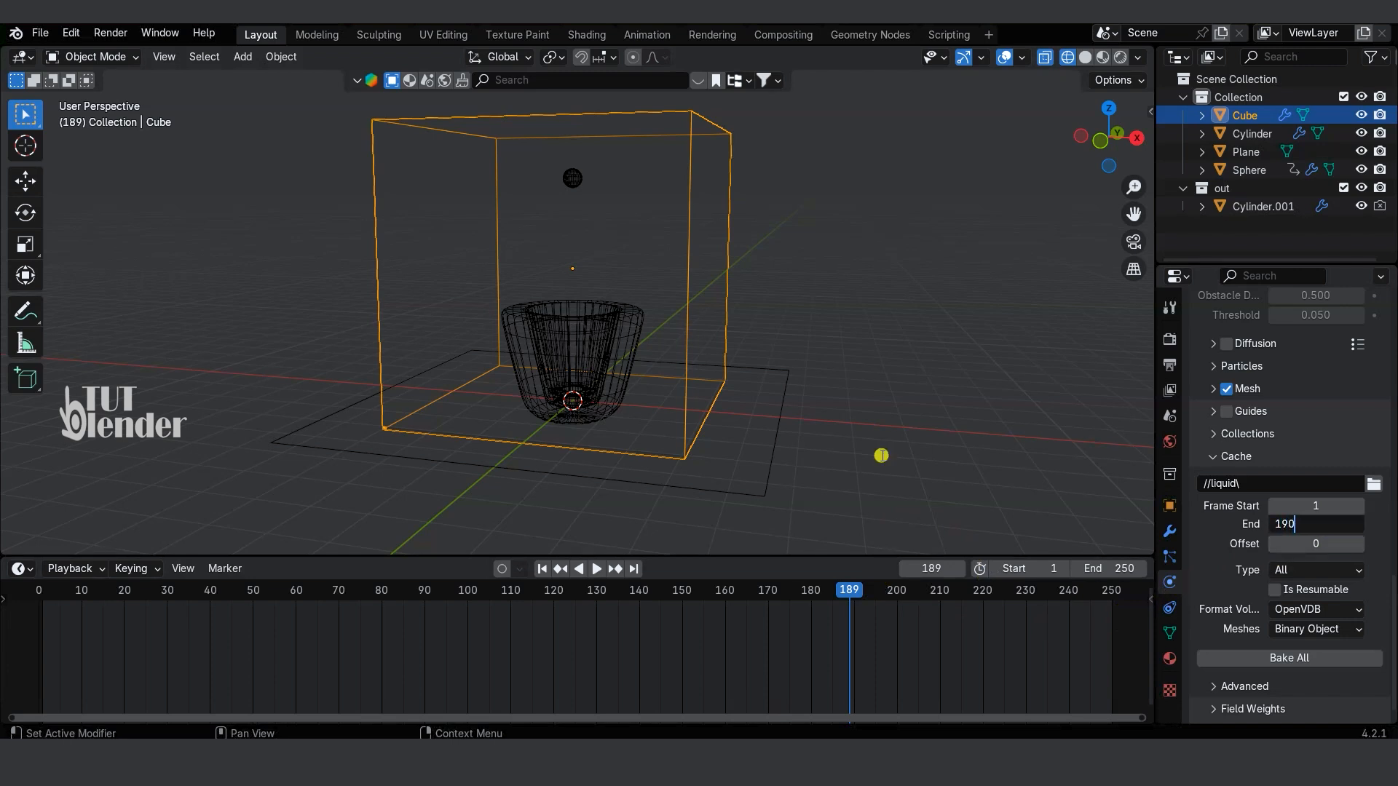
text(190)
key(Return)
Step: Return to the start frame, bake the whole liquid simulation, and hide the outer shell Cylinder.001 in the viewport
key(shift+Left)
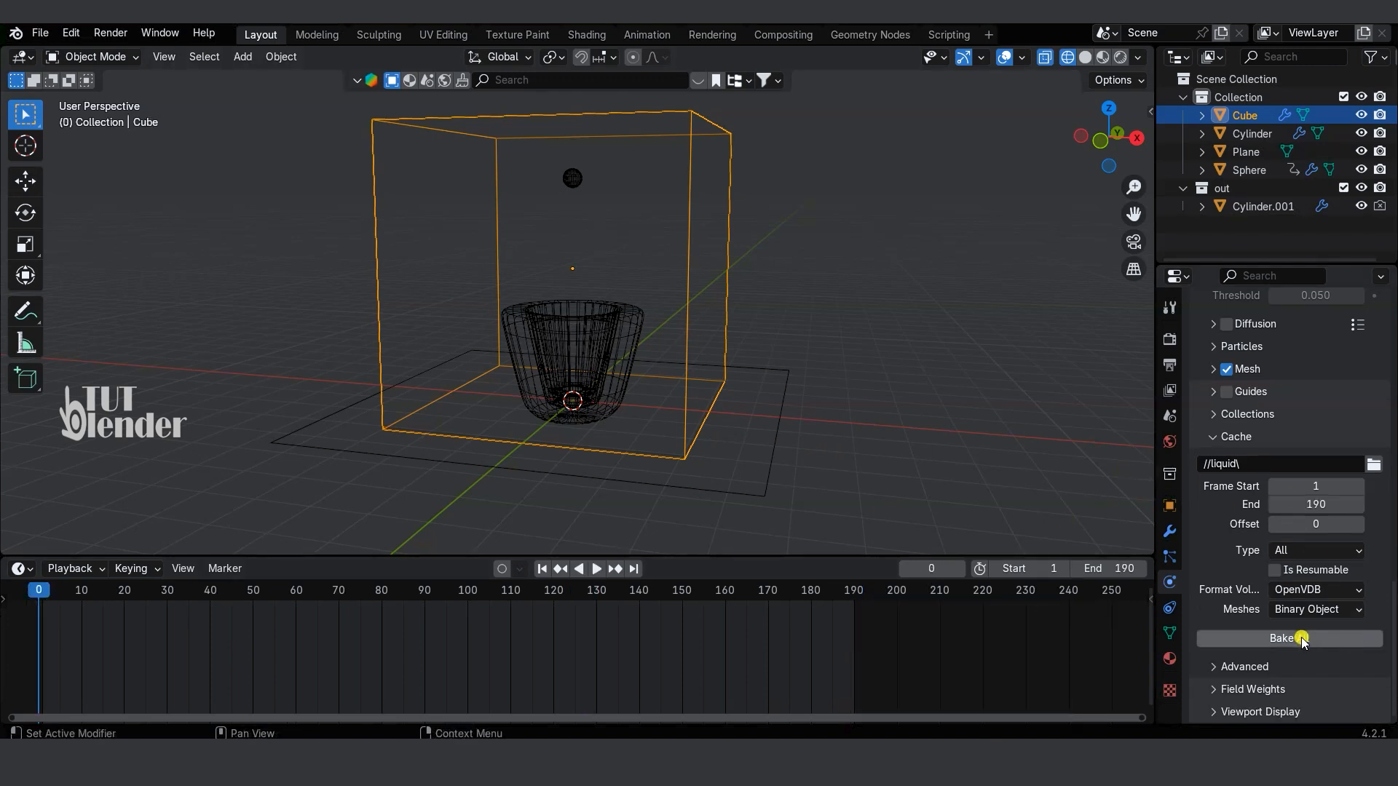
click(1301, 639)
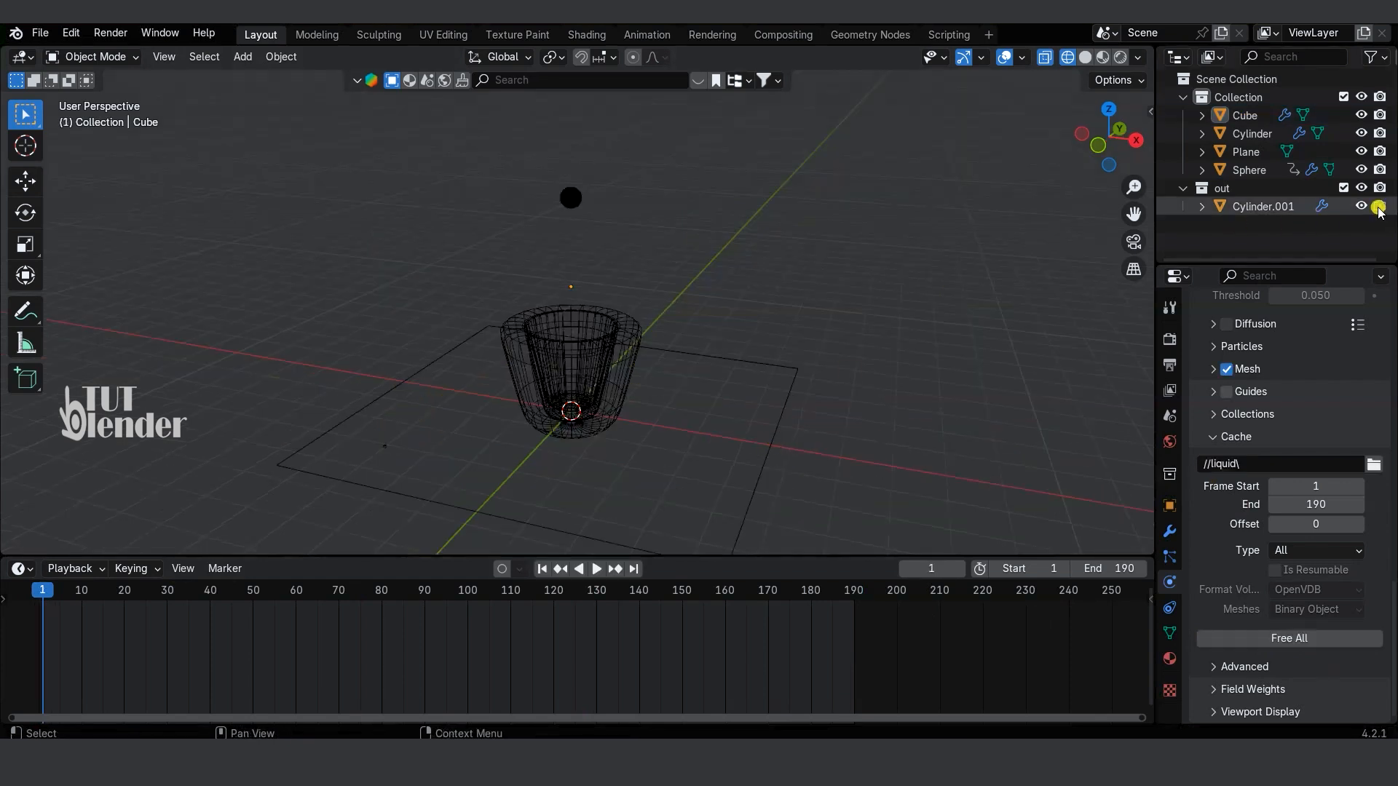
click(1360, 206)
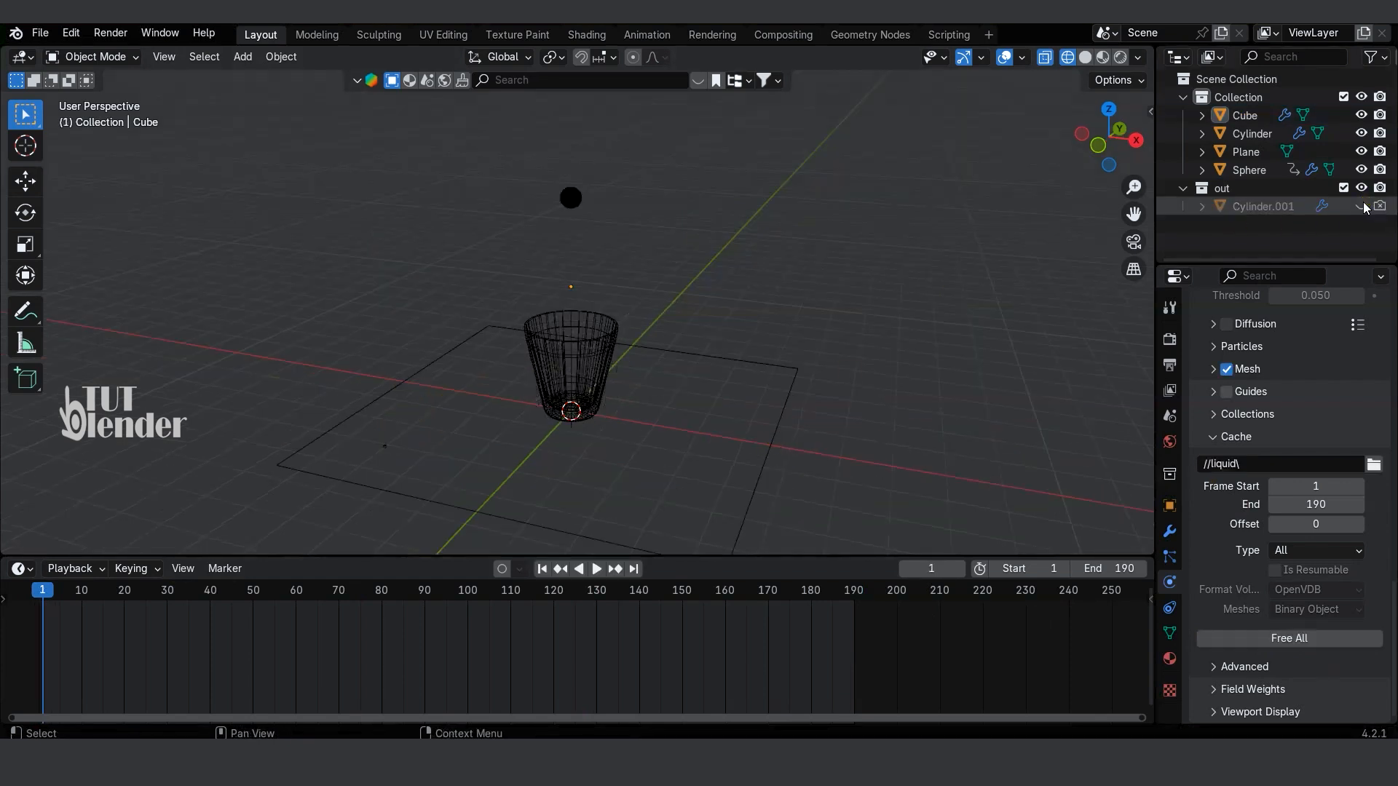
Step: Extrude the floor plane's rear edge straight up along Z to form a backdrop wall, and return to Object Mode
middle_drag(837, 380, 771, 410)
click(803, 406)
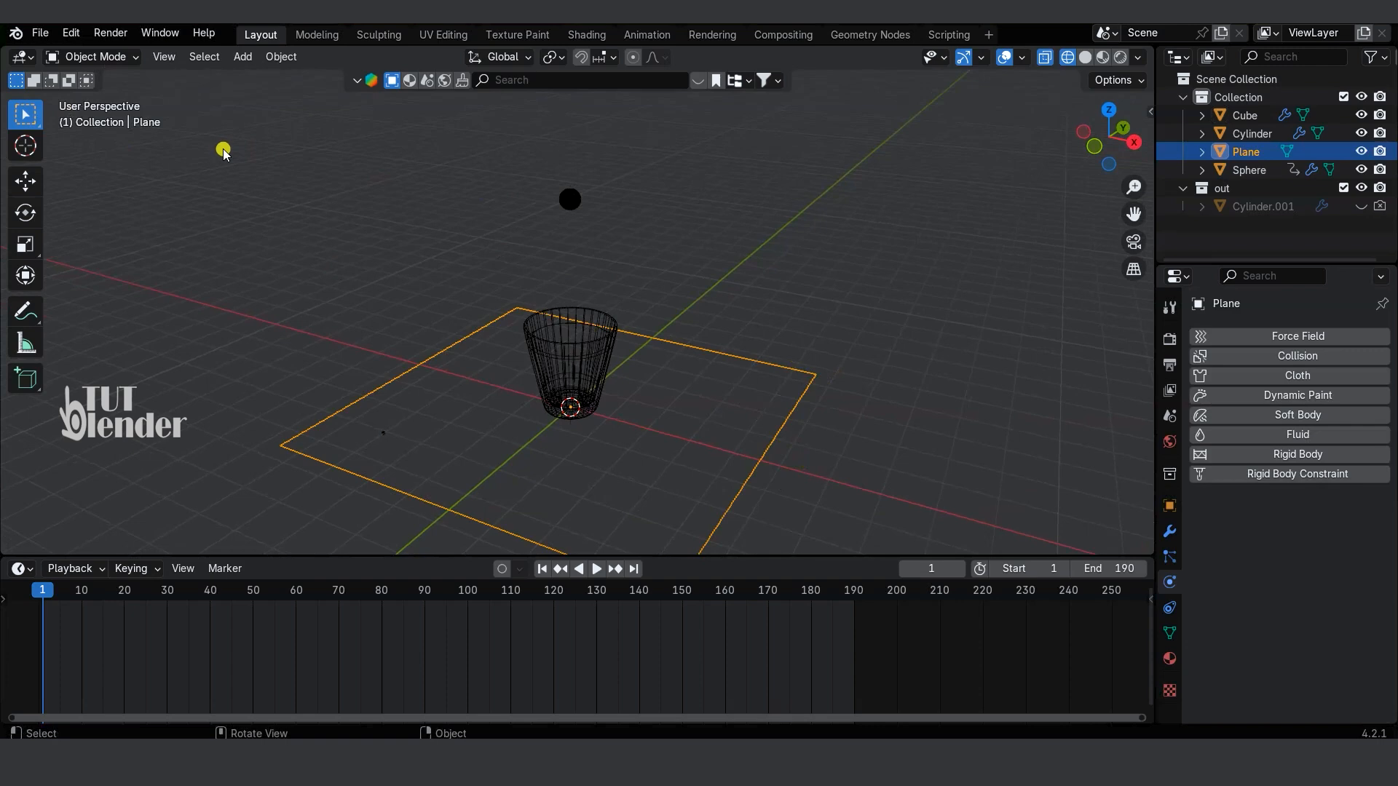
click(89, 57)
click(101, 97)
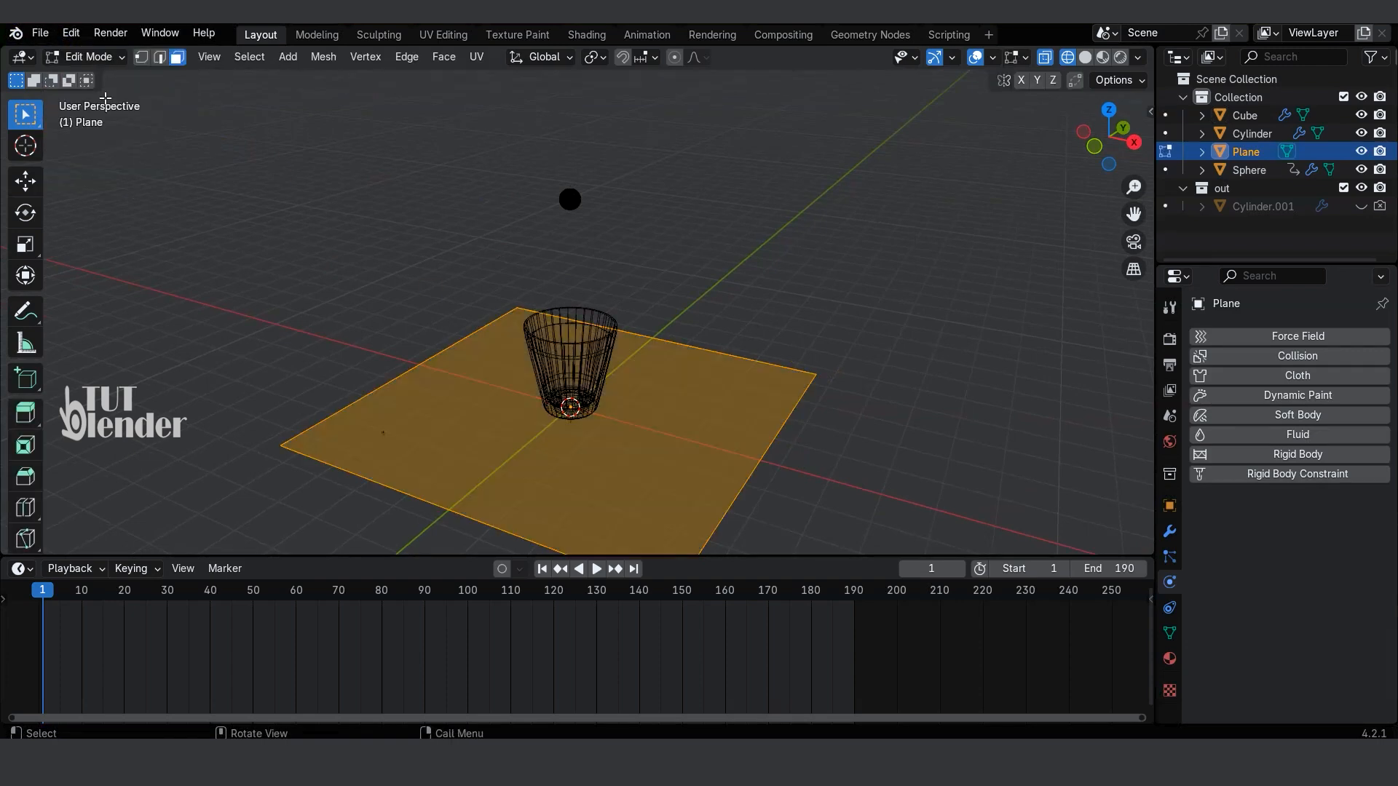
click(720, 352)
key(e)
key(z)
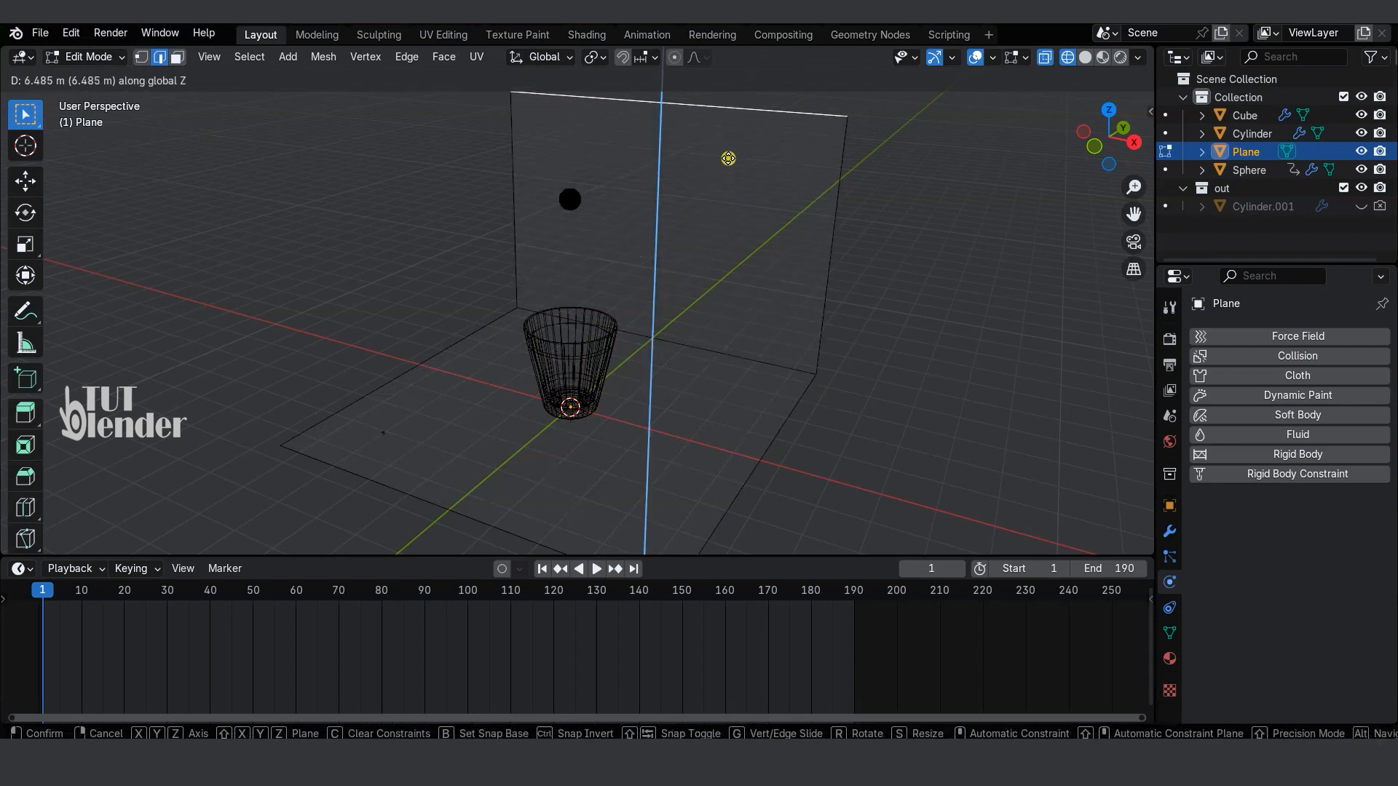
click(728, 128)
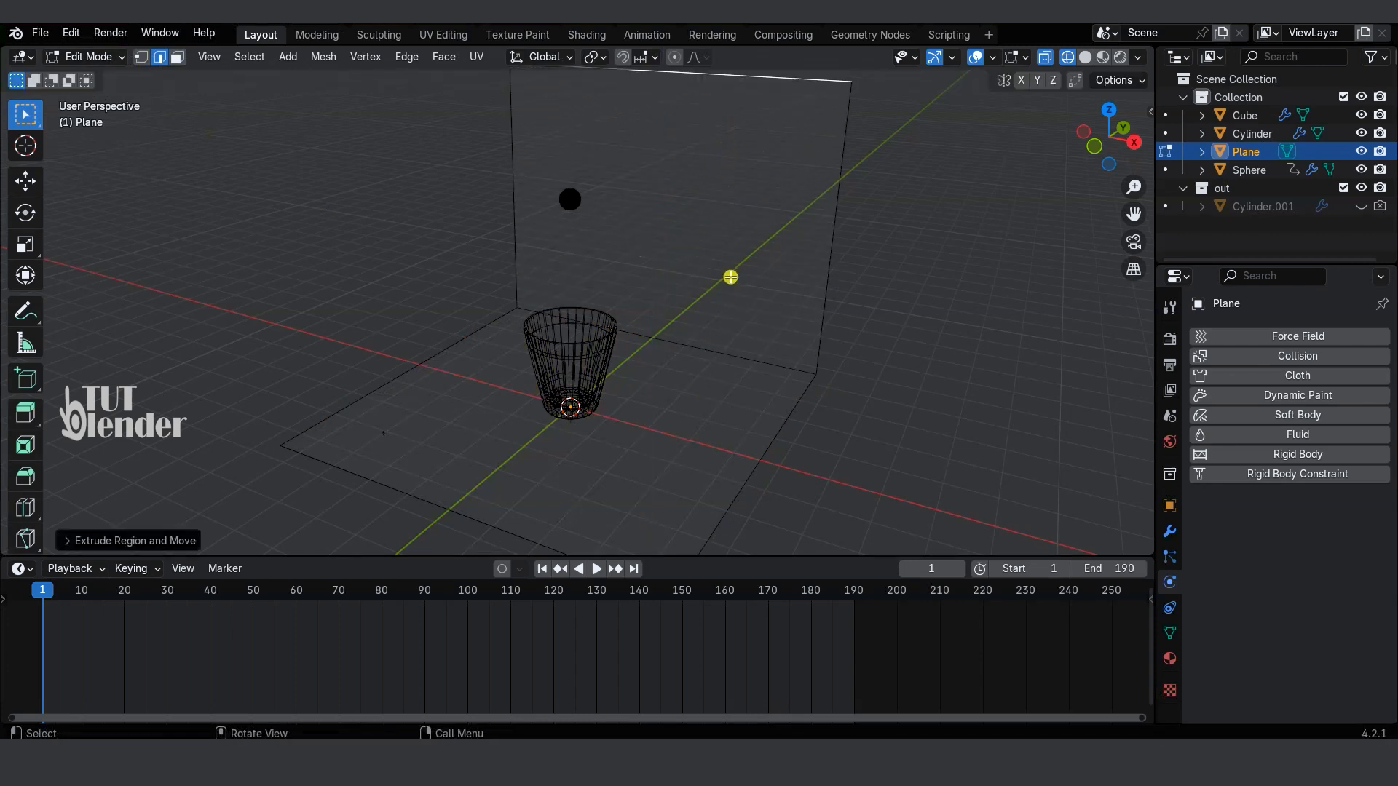
click(89, 57)
click(102, 75)
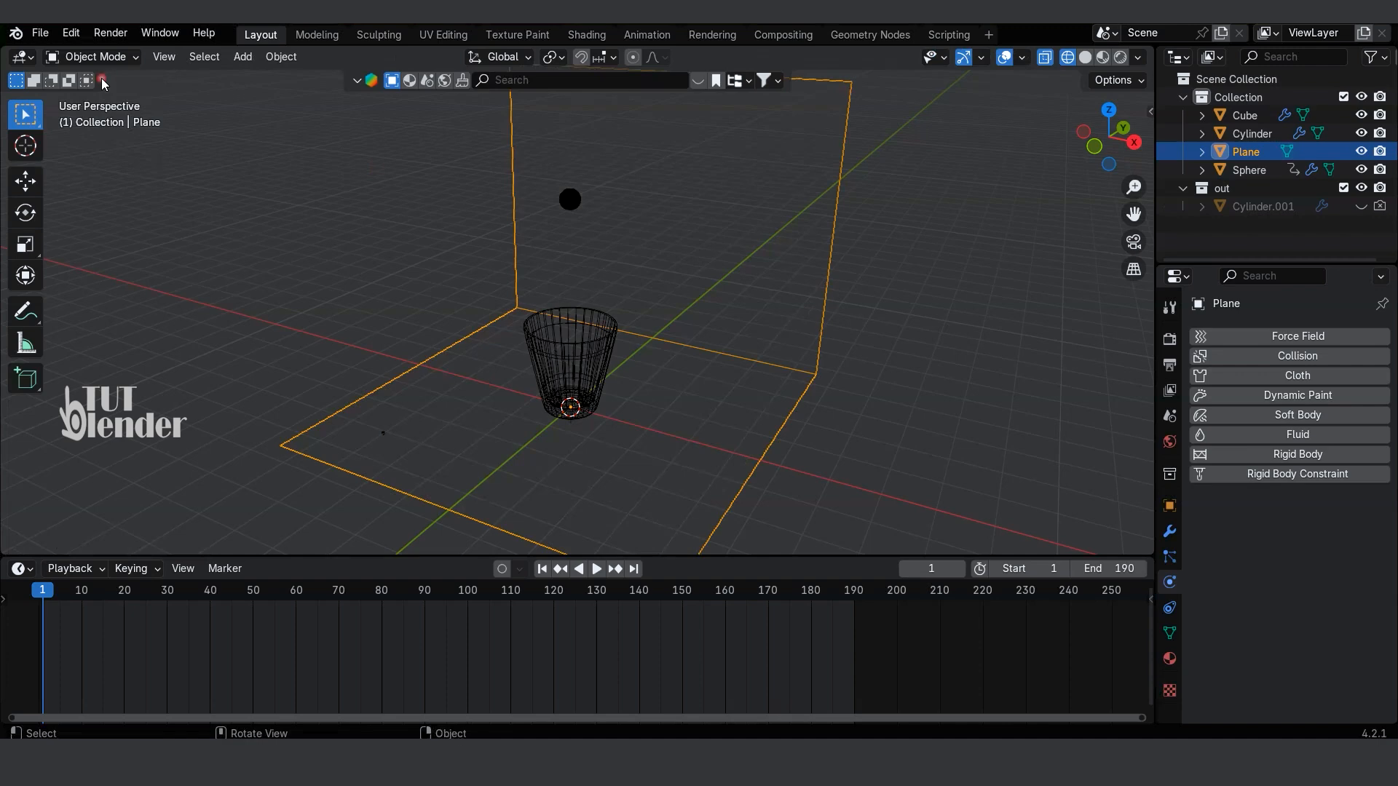
Step: Scale up the floor plane and its backdrop wall so they extend farther around the cup, and deselect them
middle_drag(309, 266, 386, 275)
key(s)
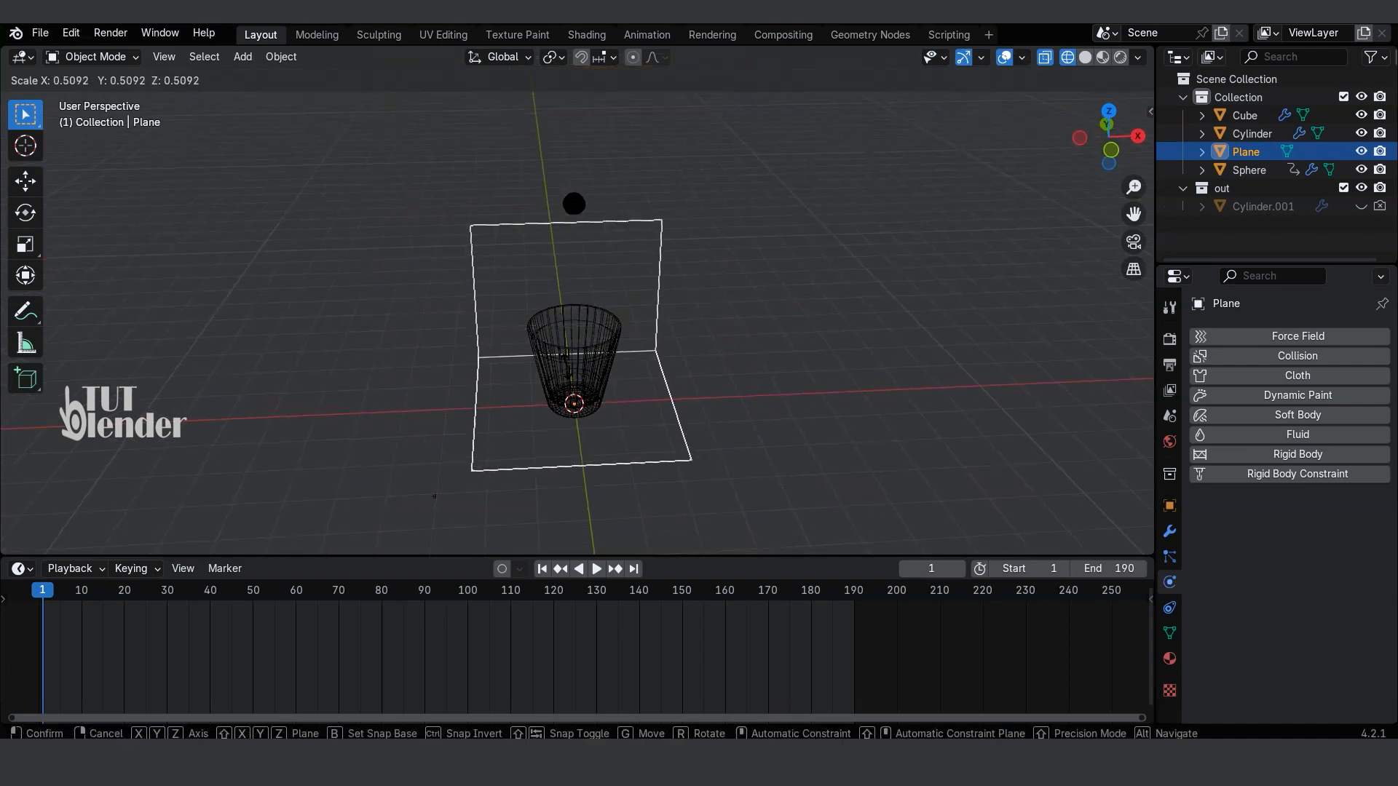
click(441, 403)
middle_drag(440, 404, 430, 373)
click(431, 373)
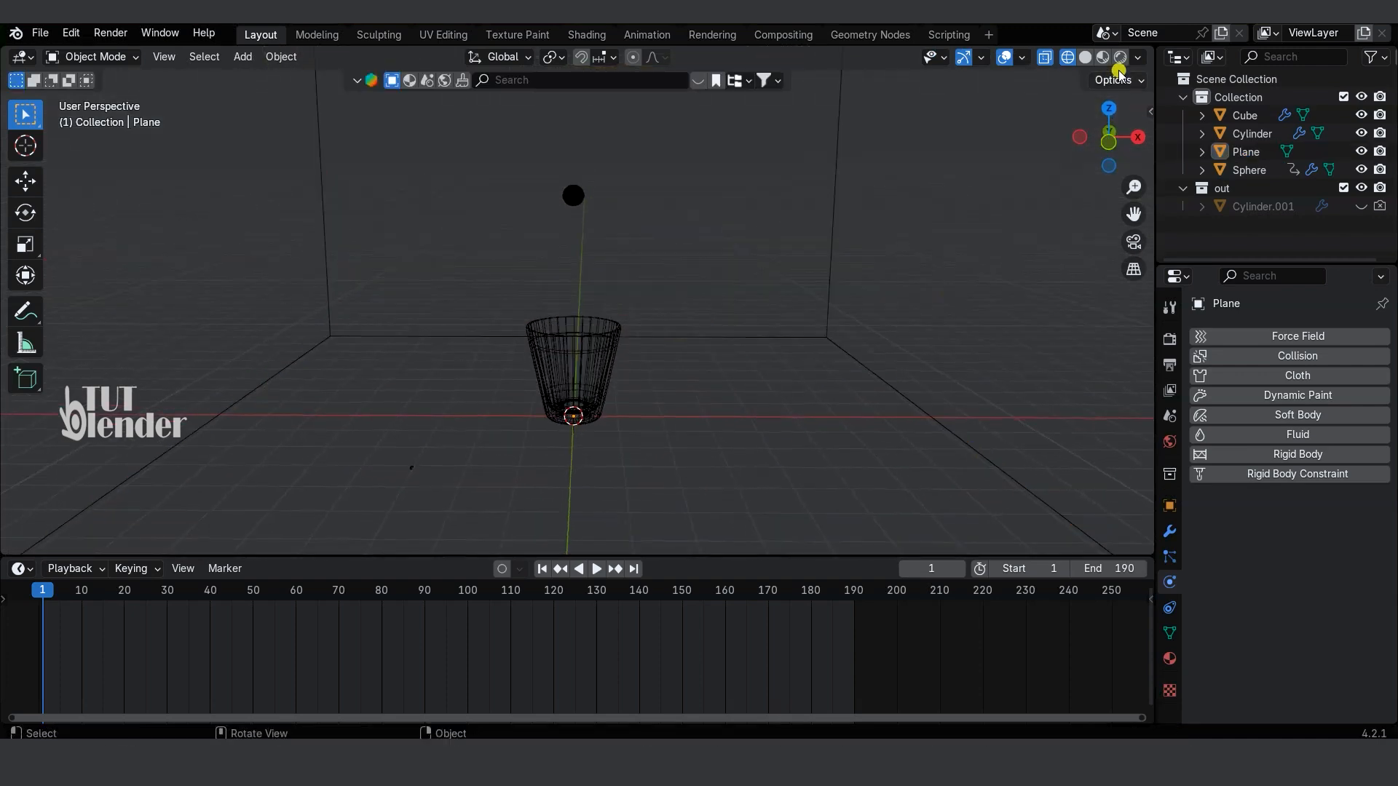
Step: Show the scene in rendered shading, add an area light, and raise it about 5.5 m along Z
click(1119, 57)
middle_drag(1026, 281, 835, 376)
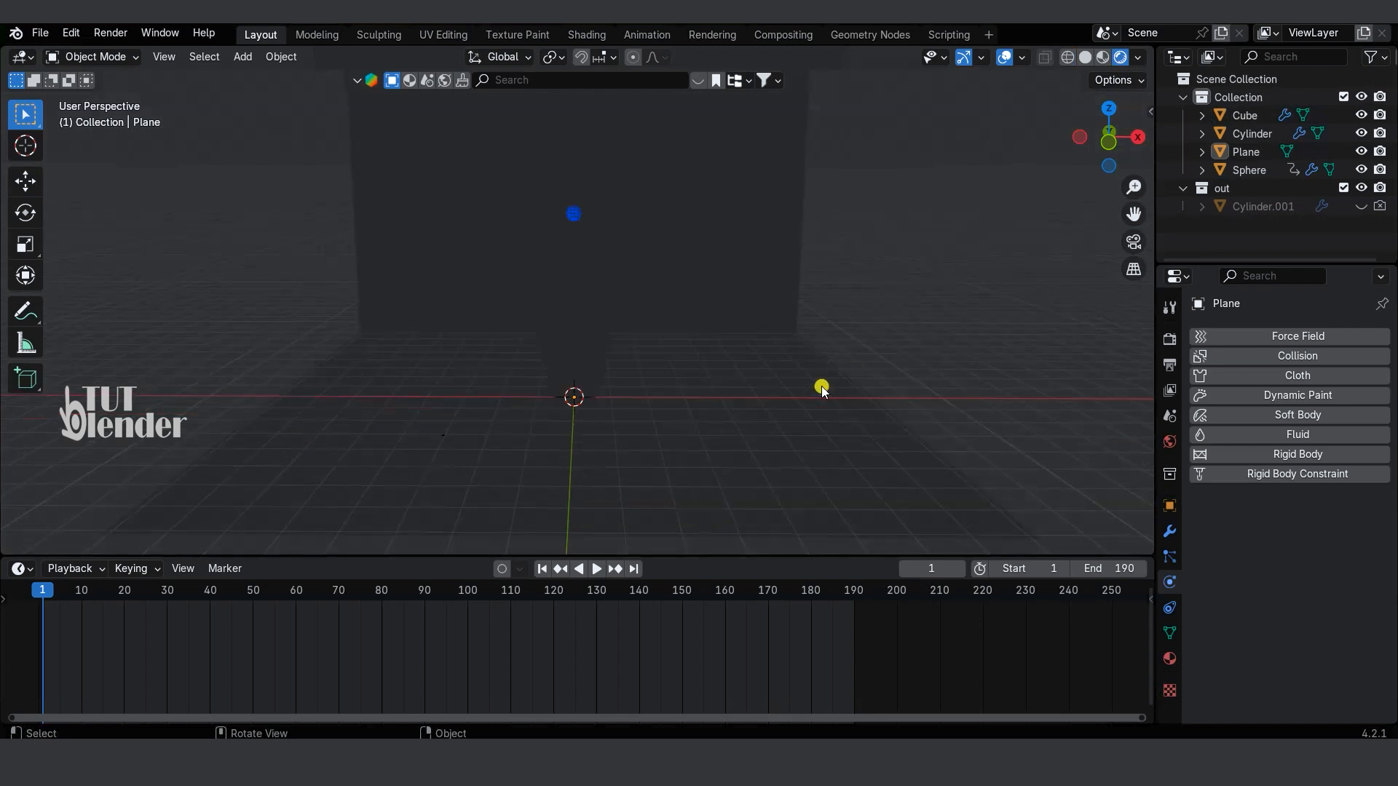
key(shift+a)
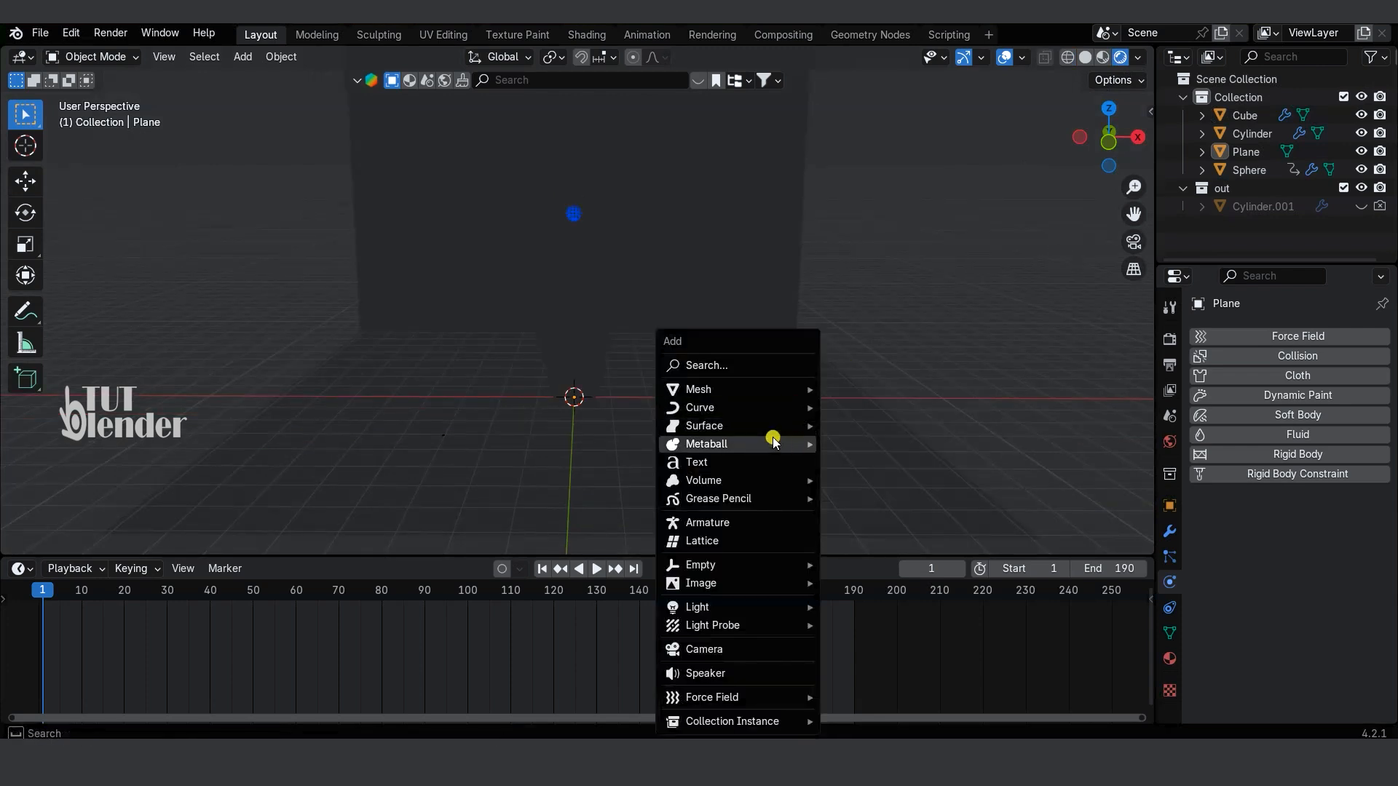
mouse_move(787, 612)
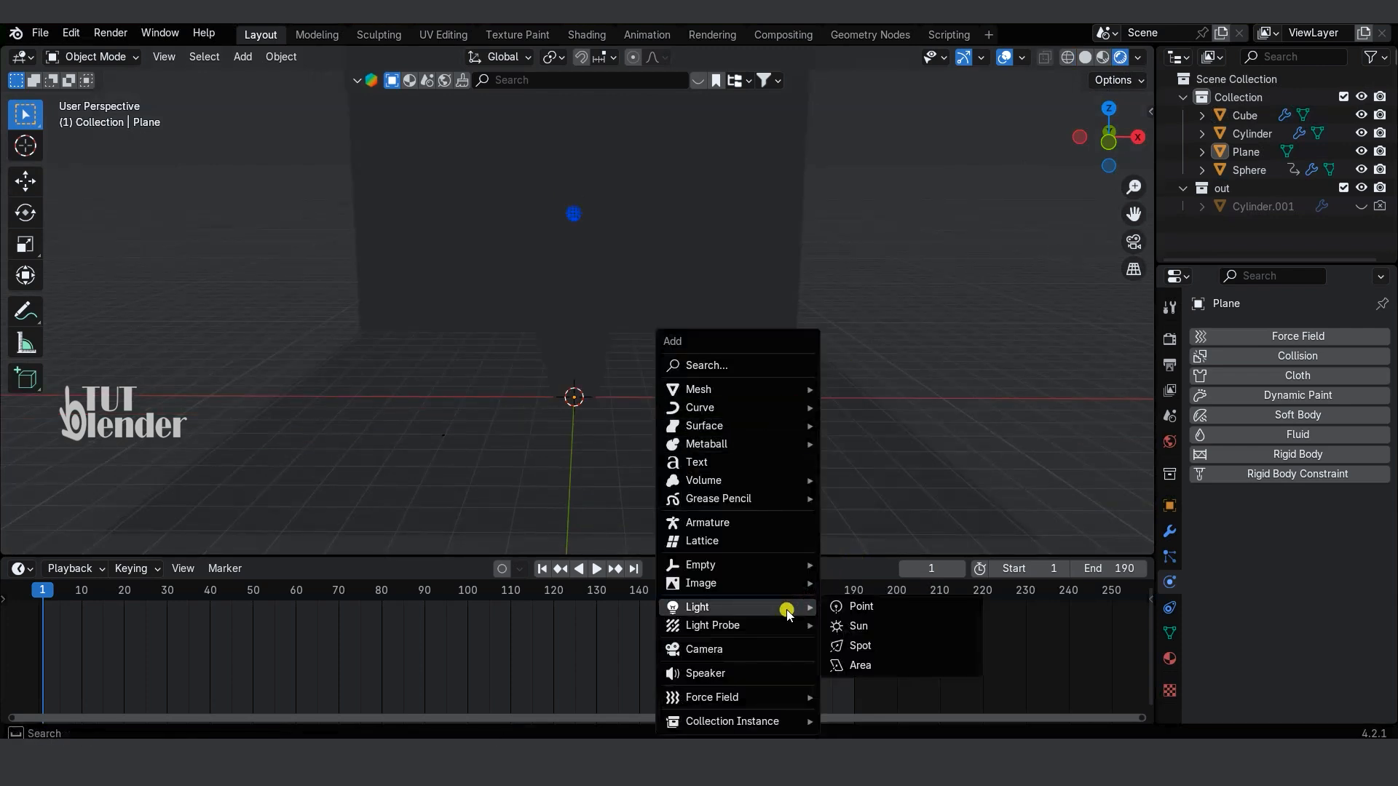
click(866, 663)
key(g)
key(z)
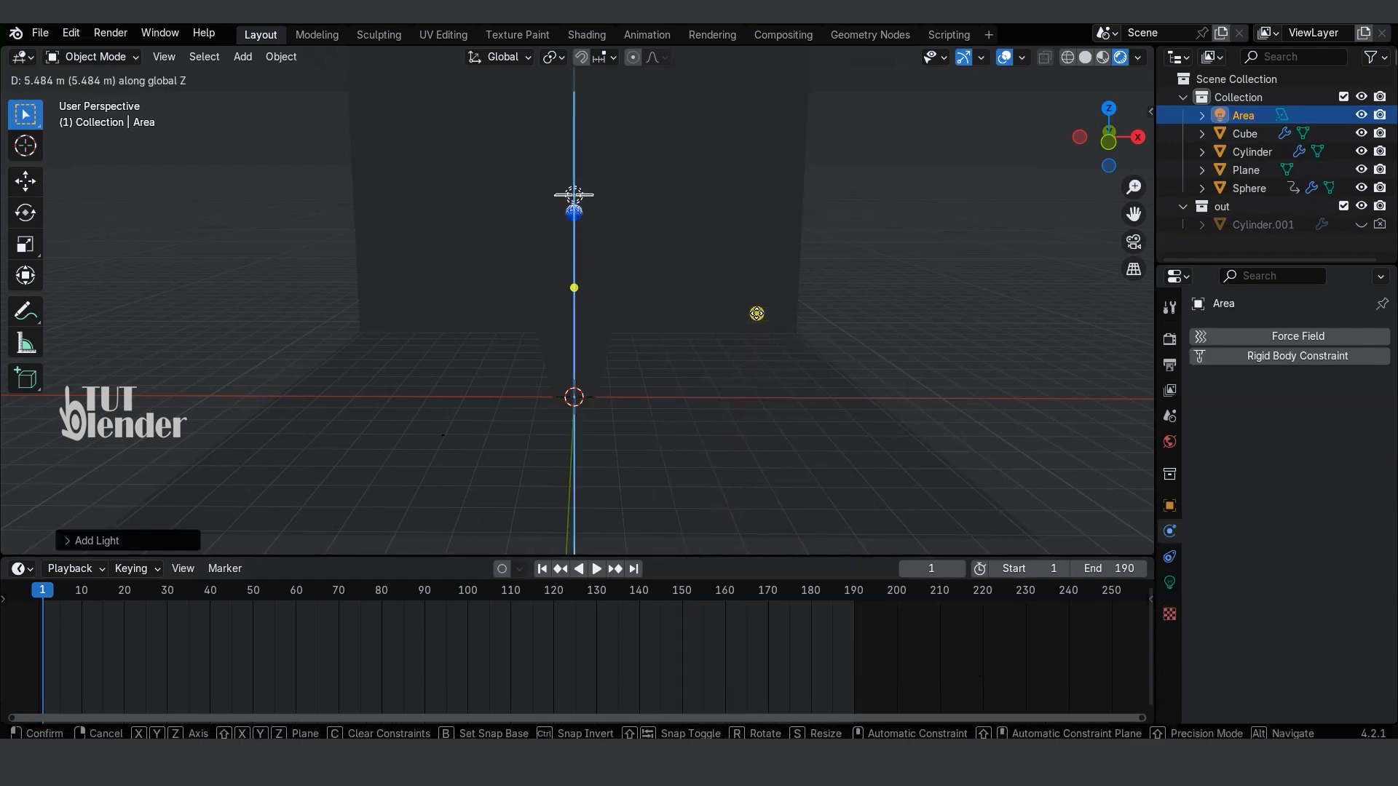
click(756, 313)
Step: Move the area light sideways along X and rotate it about 38° around Y so it aims at the cup
key(g)
key(y)
key(x)
click(851, 383)
key(r)
key(x)
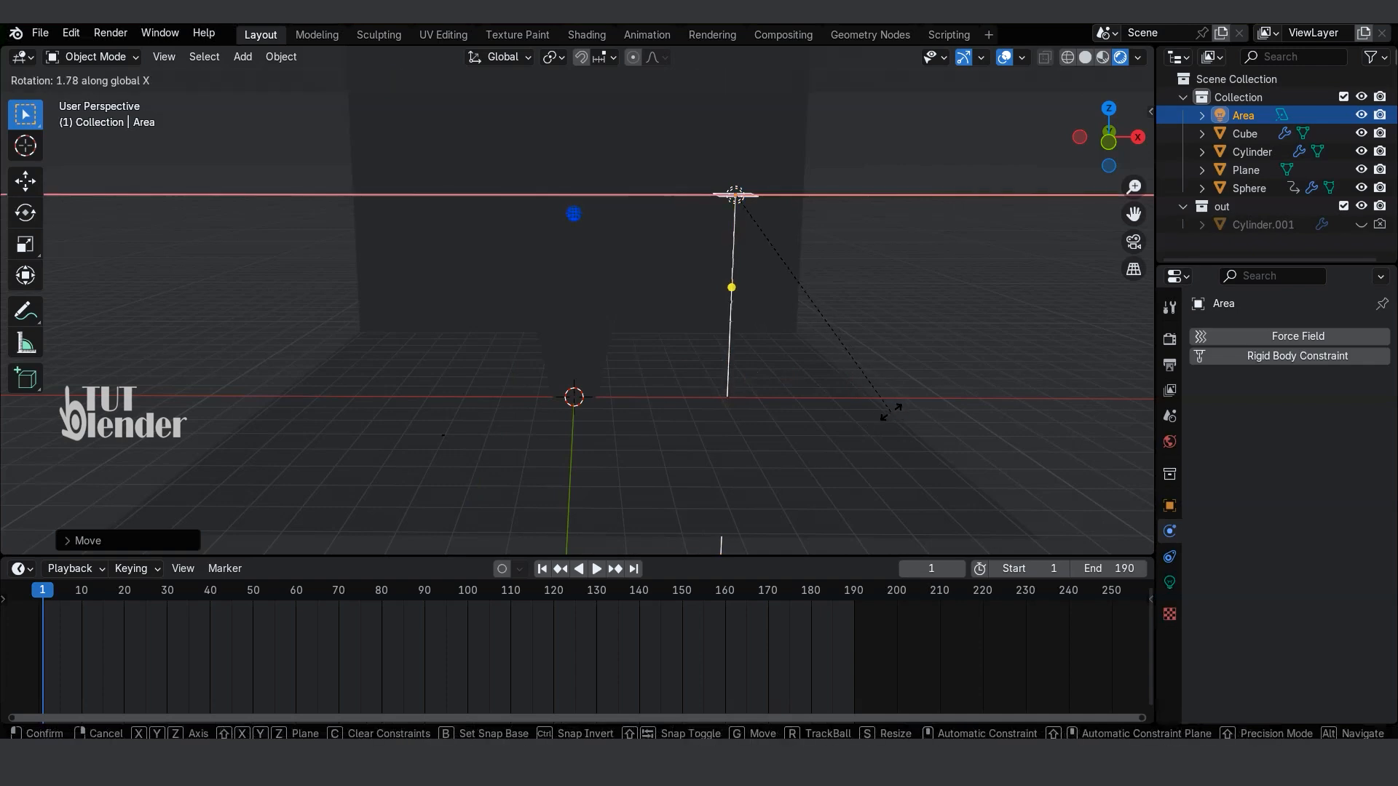
key(y)
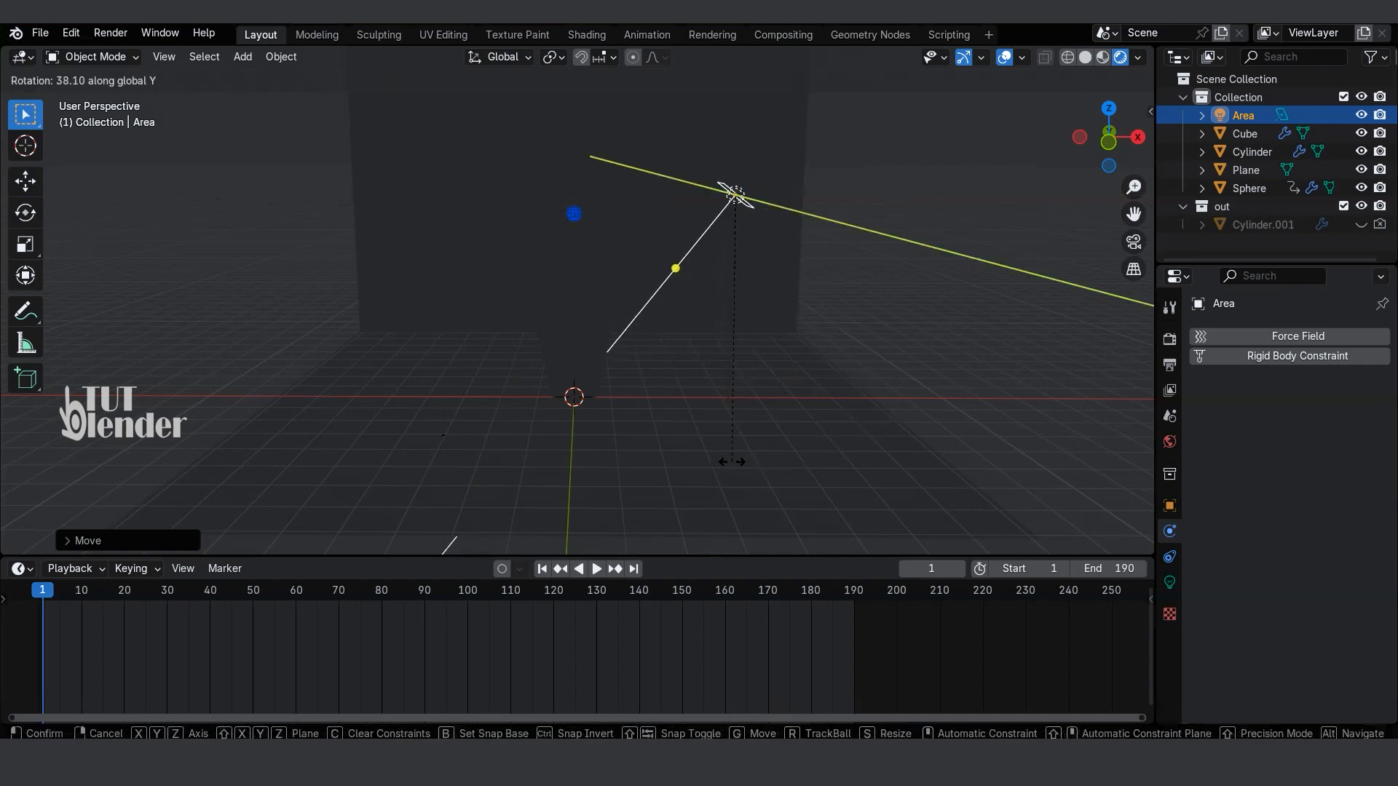
click(764, 414)
Step: Scale the area light up and set its power to 250 W
middle_drag(765, 414, 789, 328)
key(s)
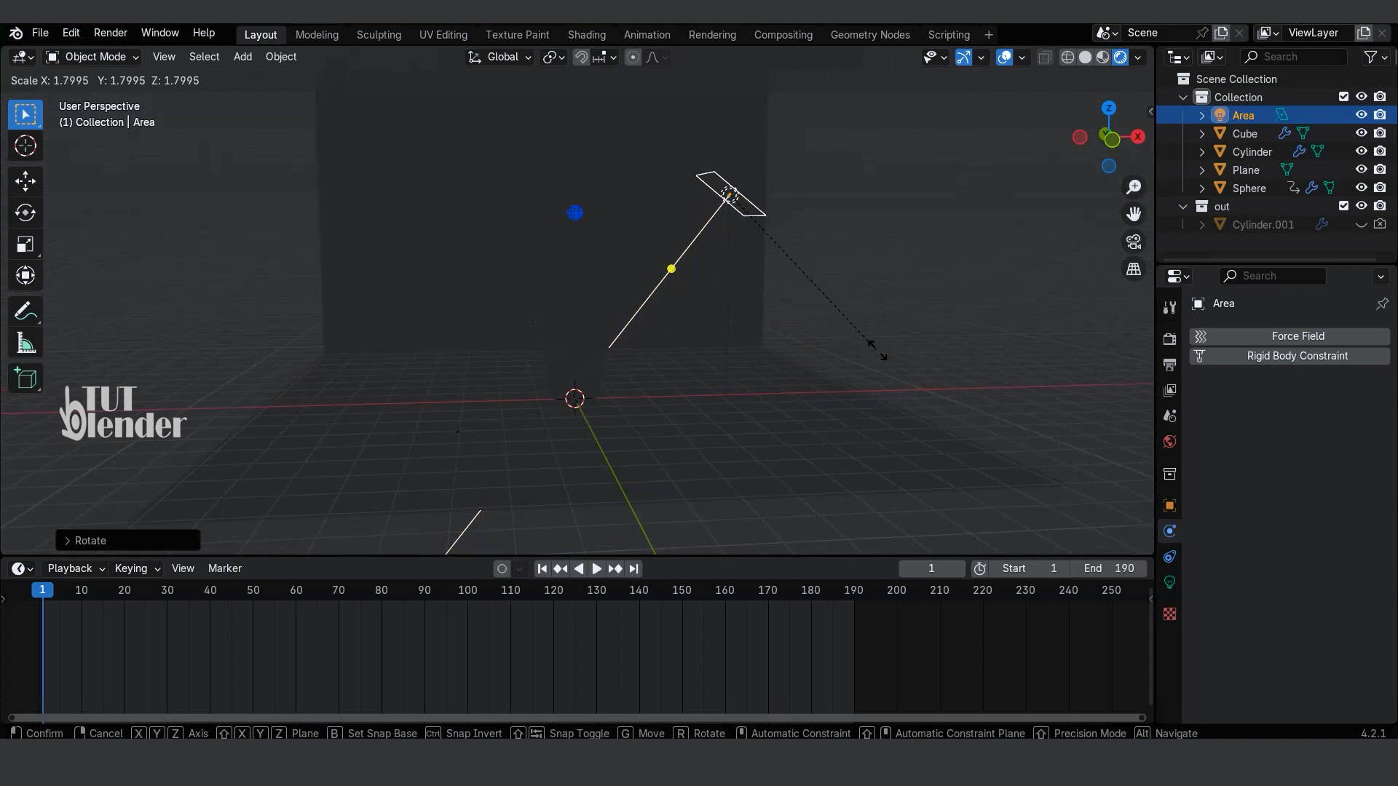
click(923, 373)
middle_drag(924, 373, 689, 321)
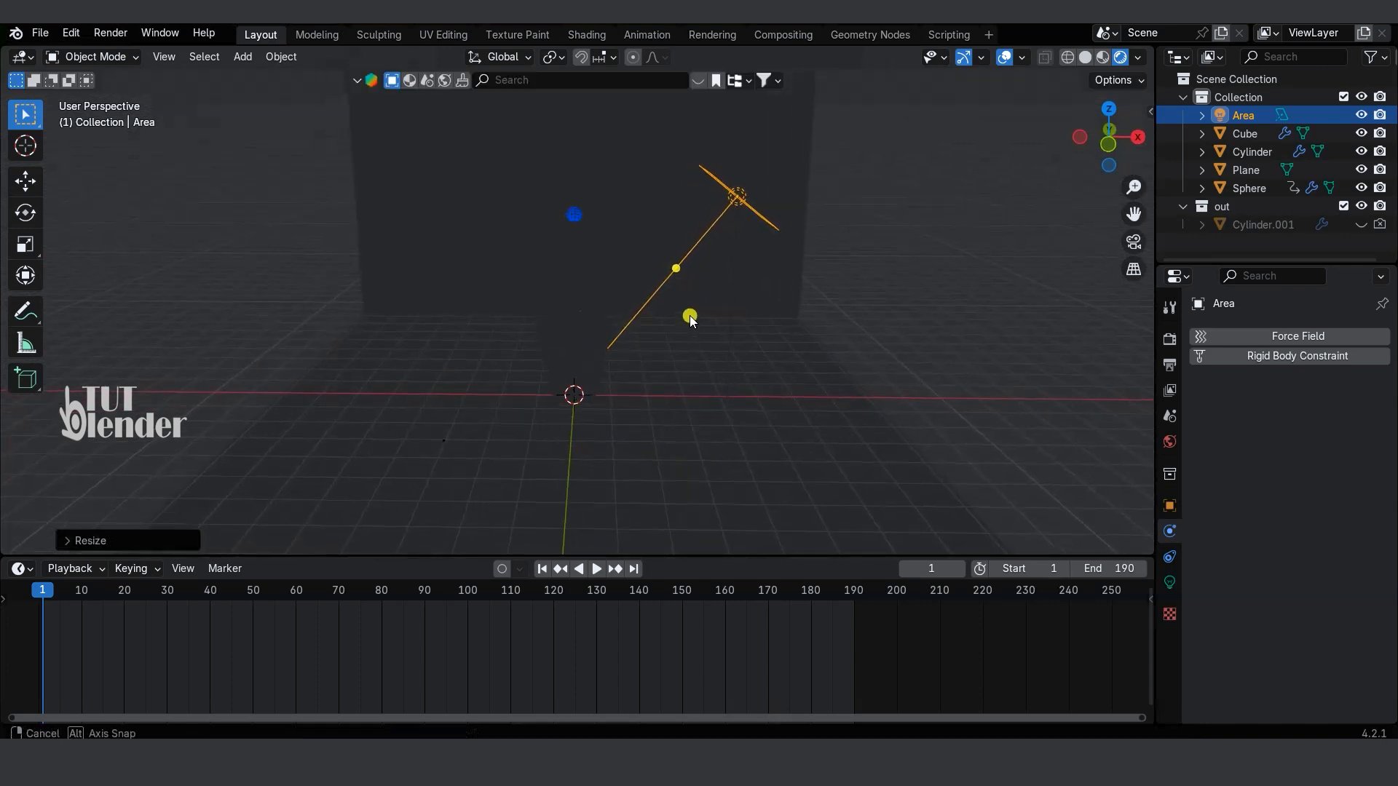
click(1170, 583)
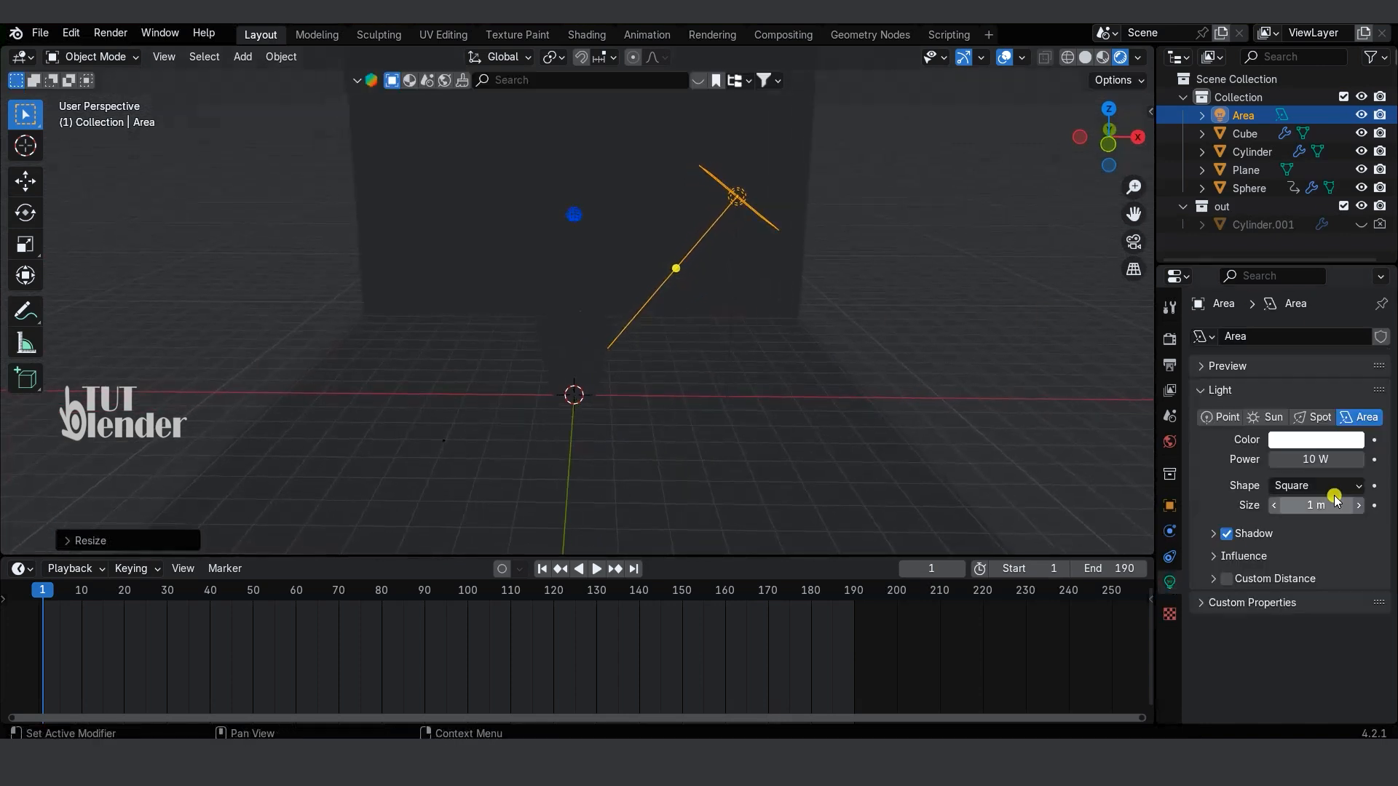
click(1320, 460)
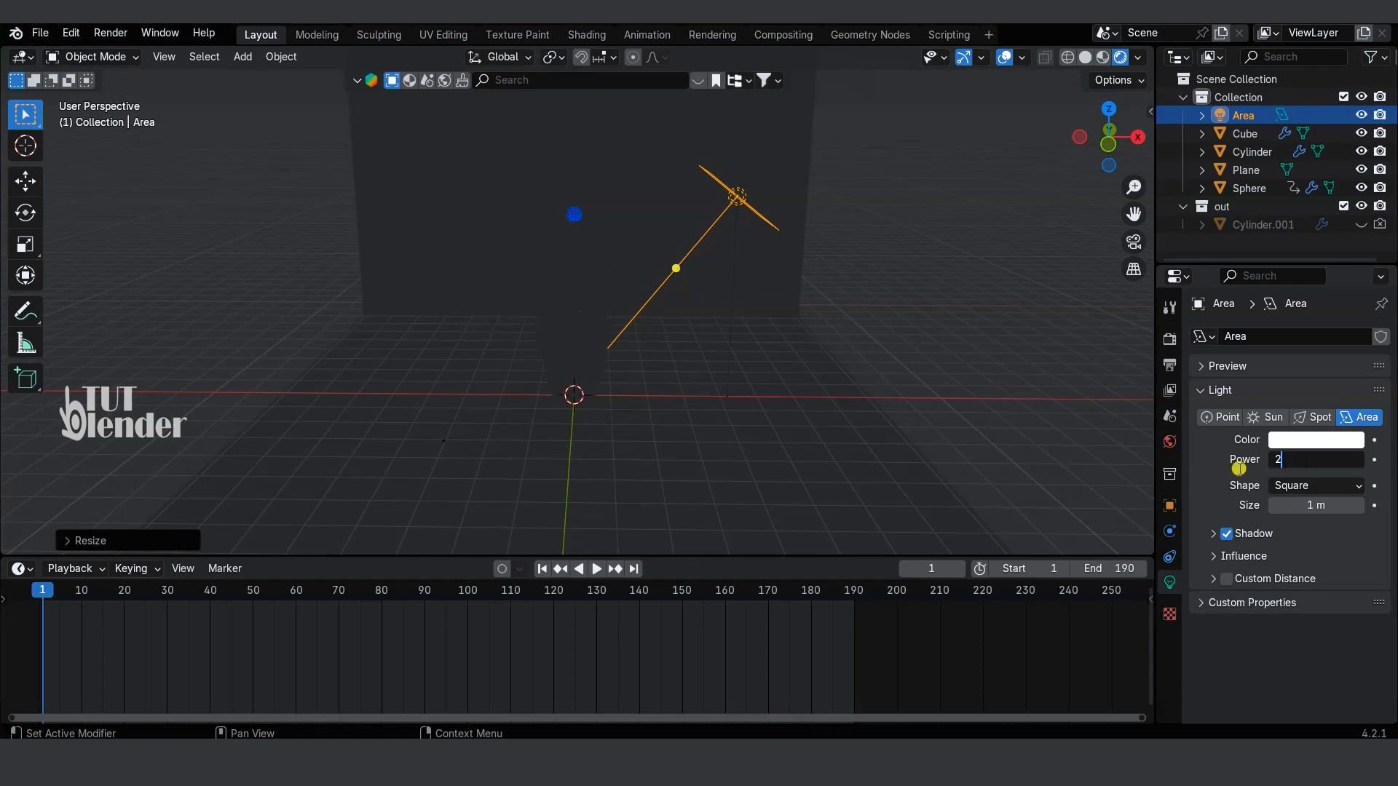
key(Return)
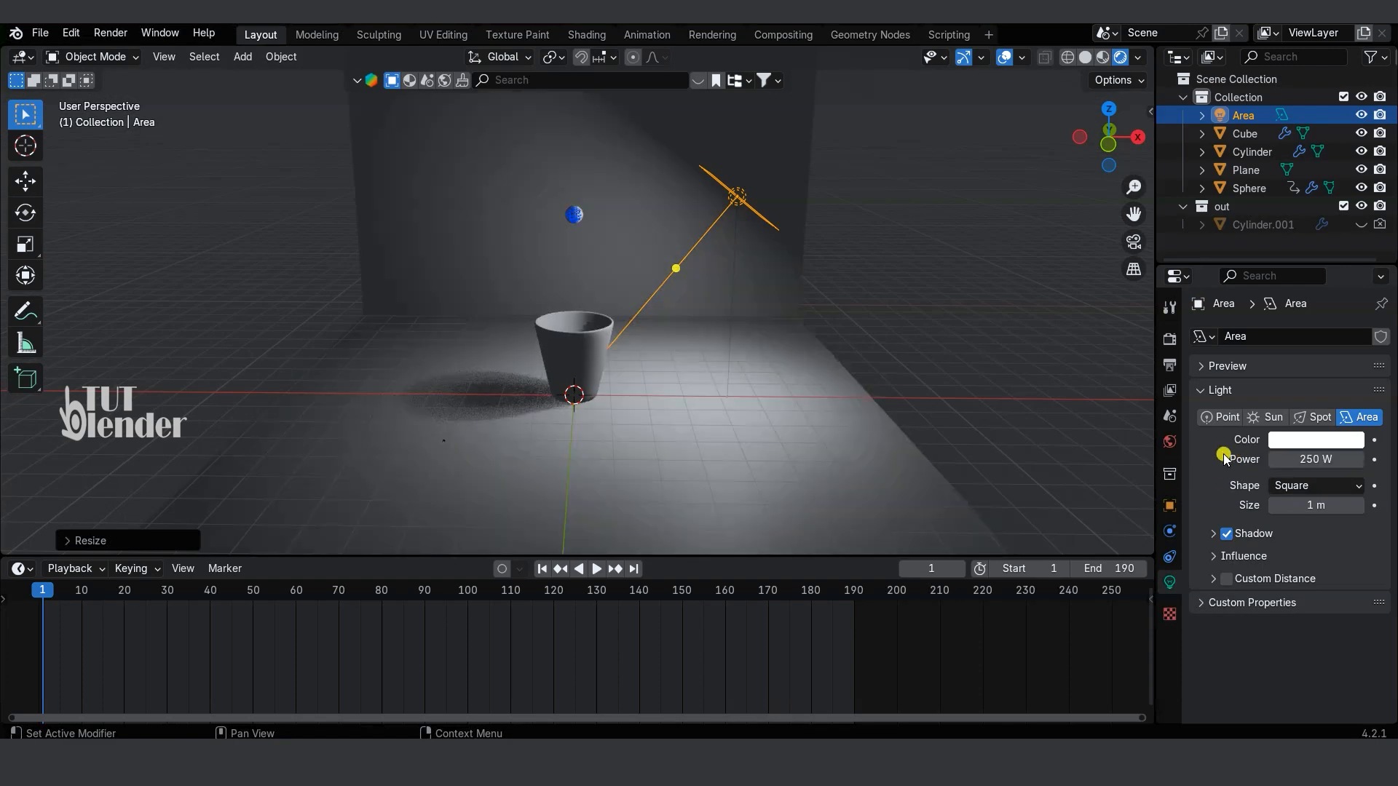
Step: Duplicate the area light to the opposite side of the cup and rotate the copy about -70° around Y to face the cup
key(shift+d)
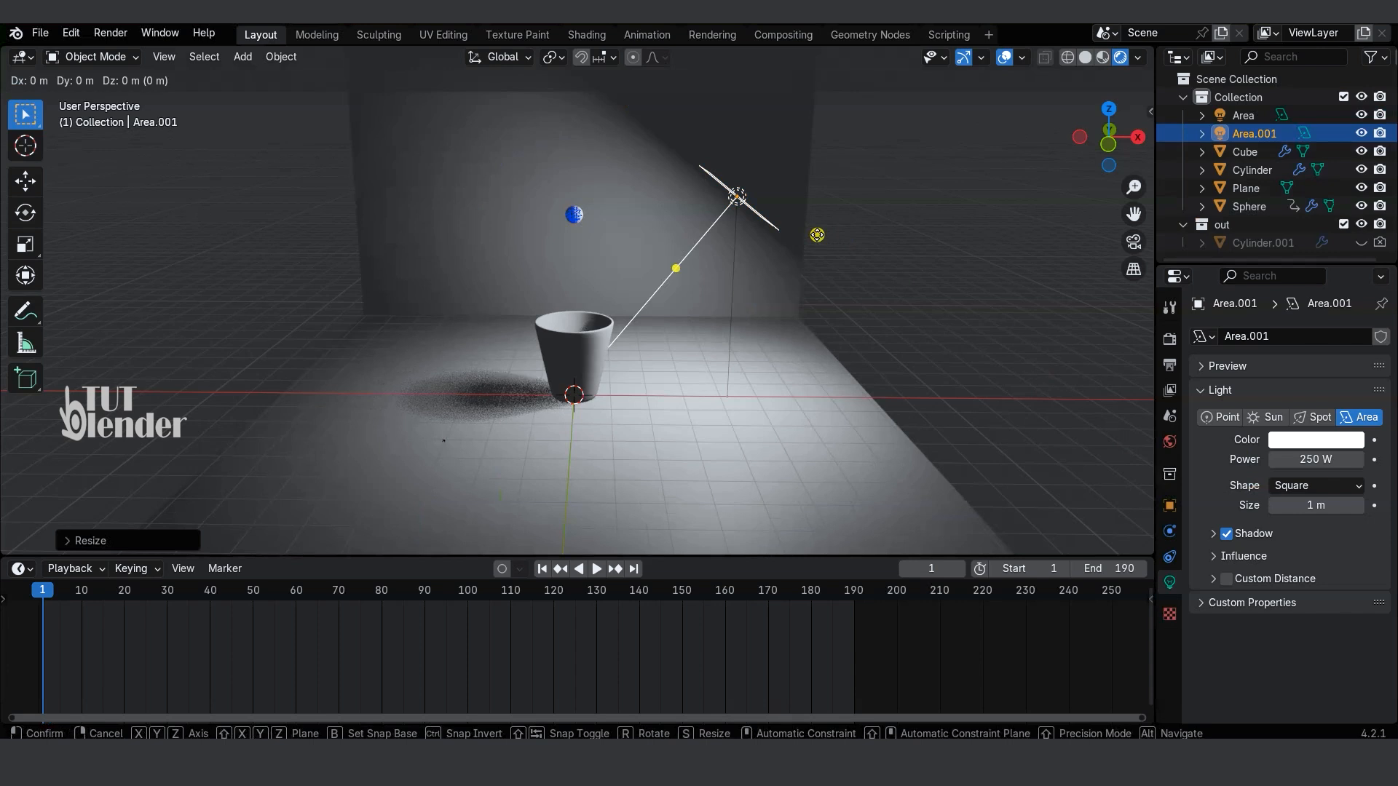
click(556, 242)
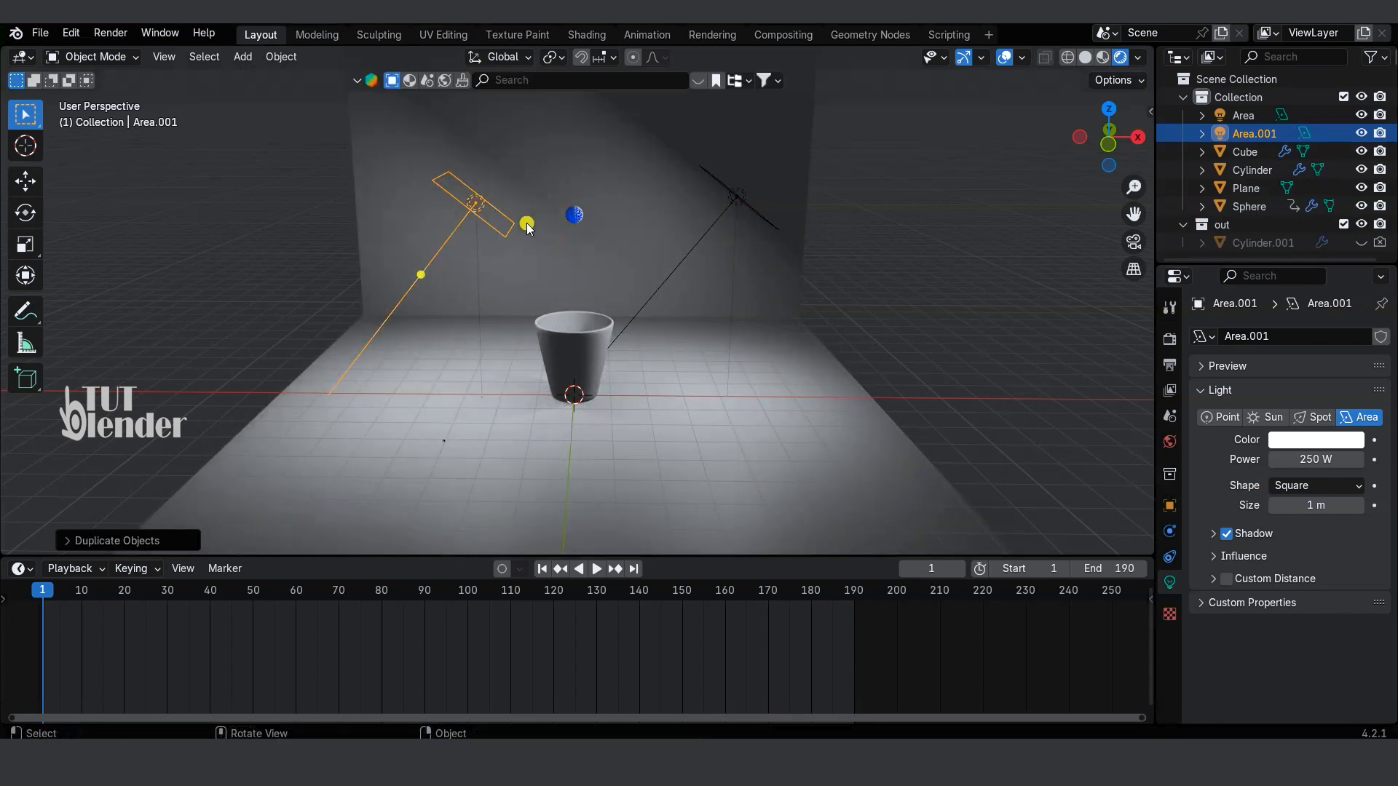
key(r)
key(y)
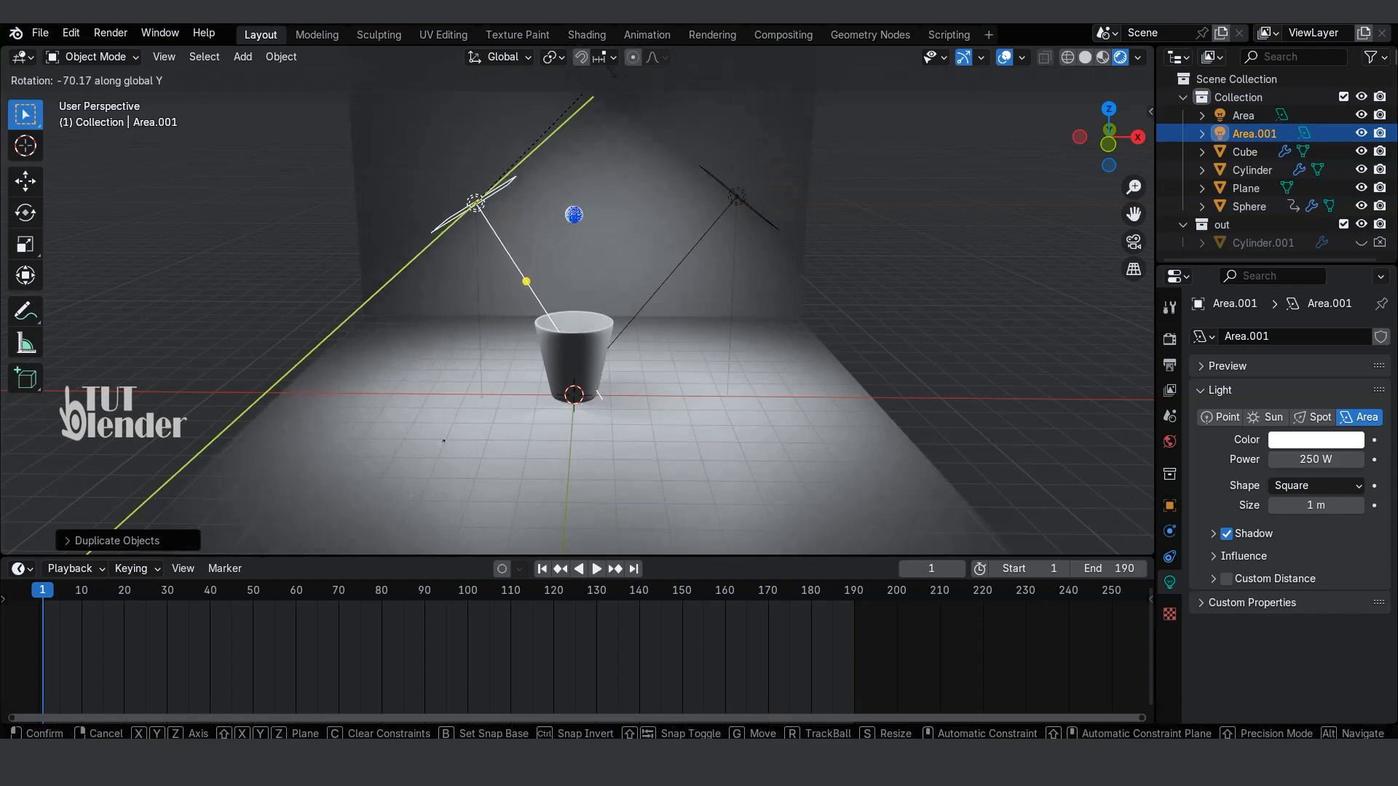
click(622, 108)
click(989, 280)
Step: Bevel the edge where the floor plane meets the backdrop wall into a multi-segment curve, and return to Object Mode
middle_drag(989, 280, 661, 349)
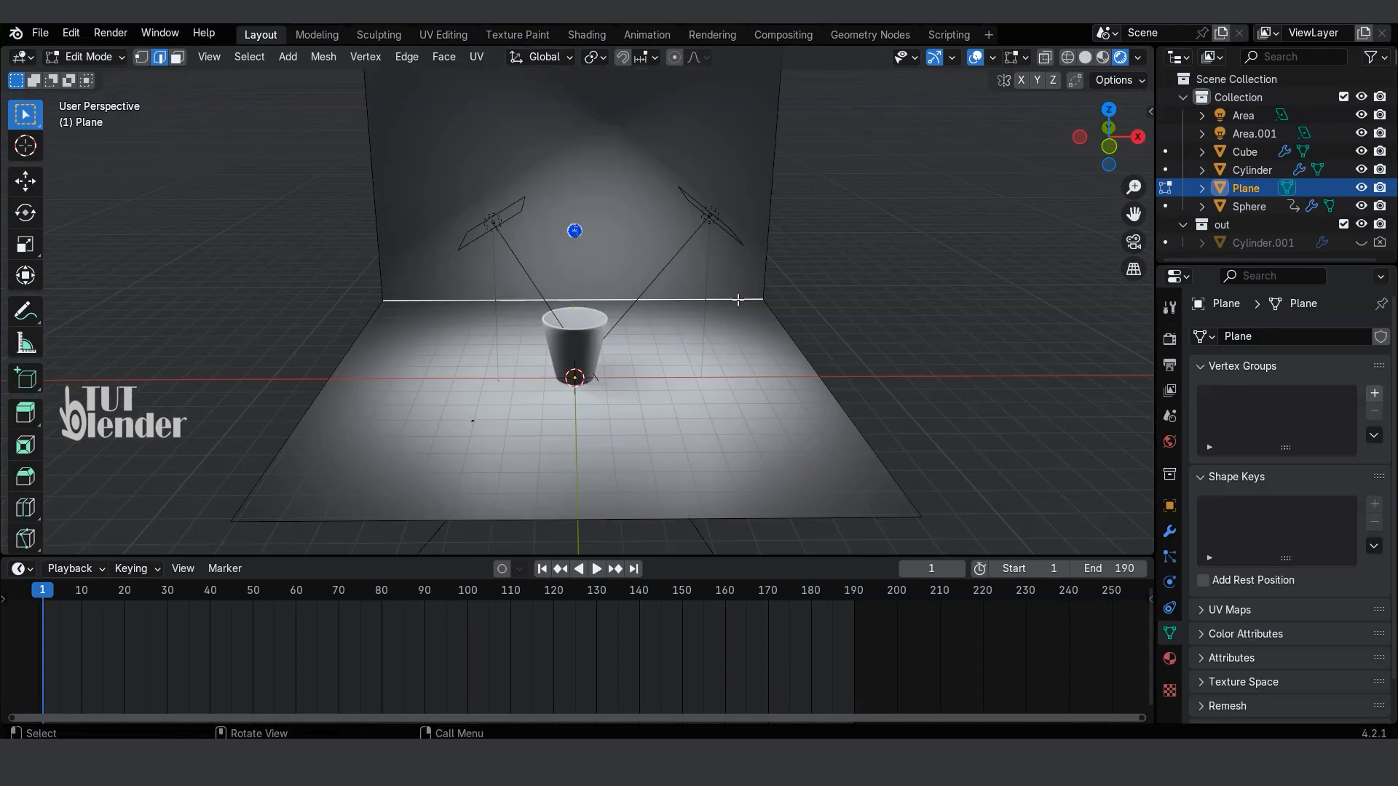
click(736, 299)
key(ctrl+b)
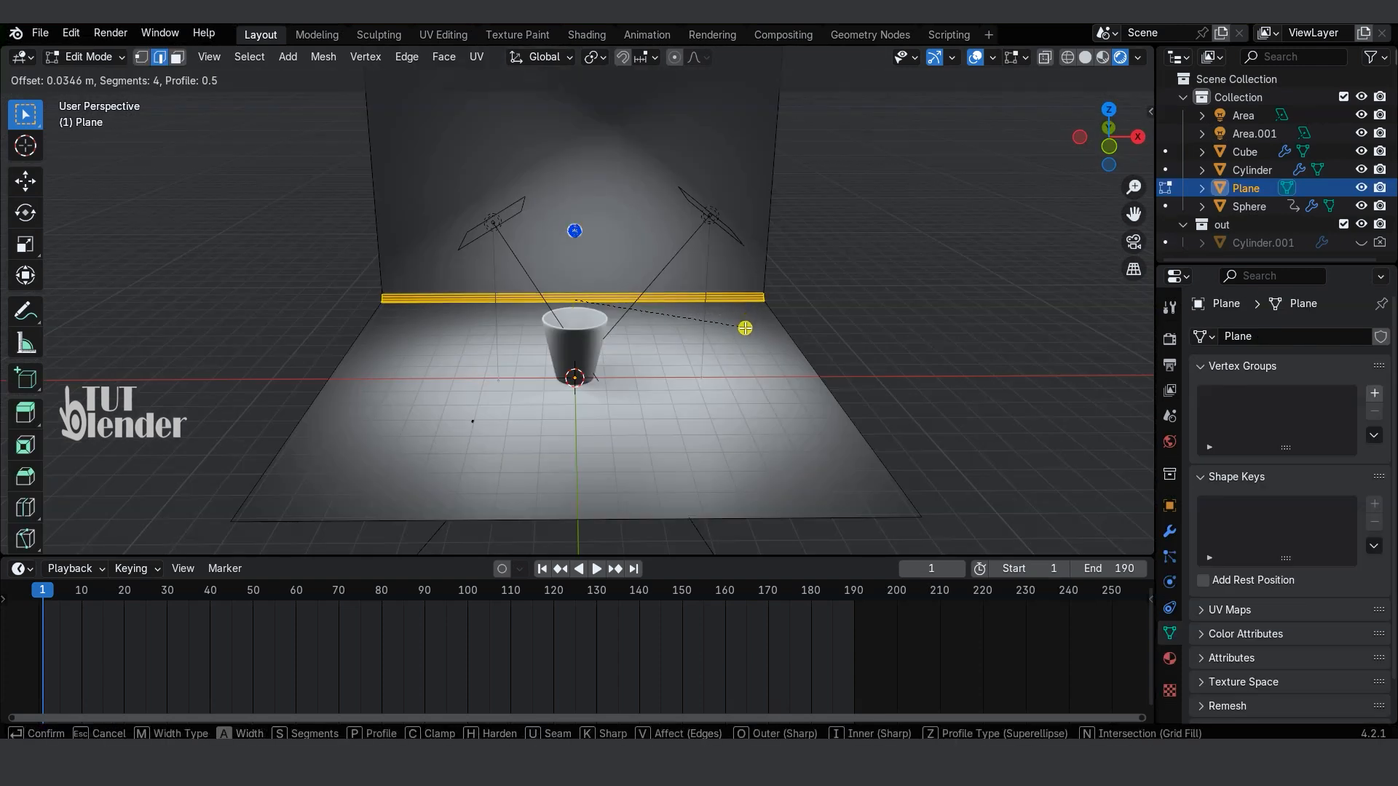
scroll(753, 357, up, 6)
click(766, 394)
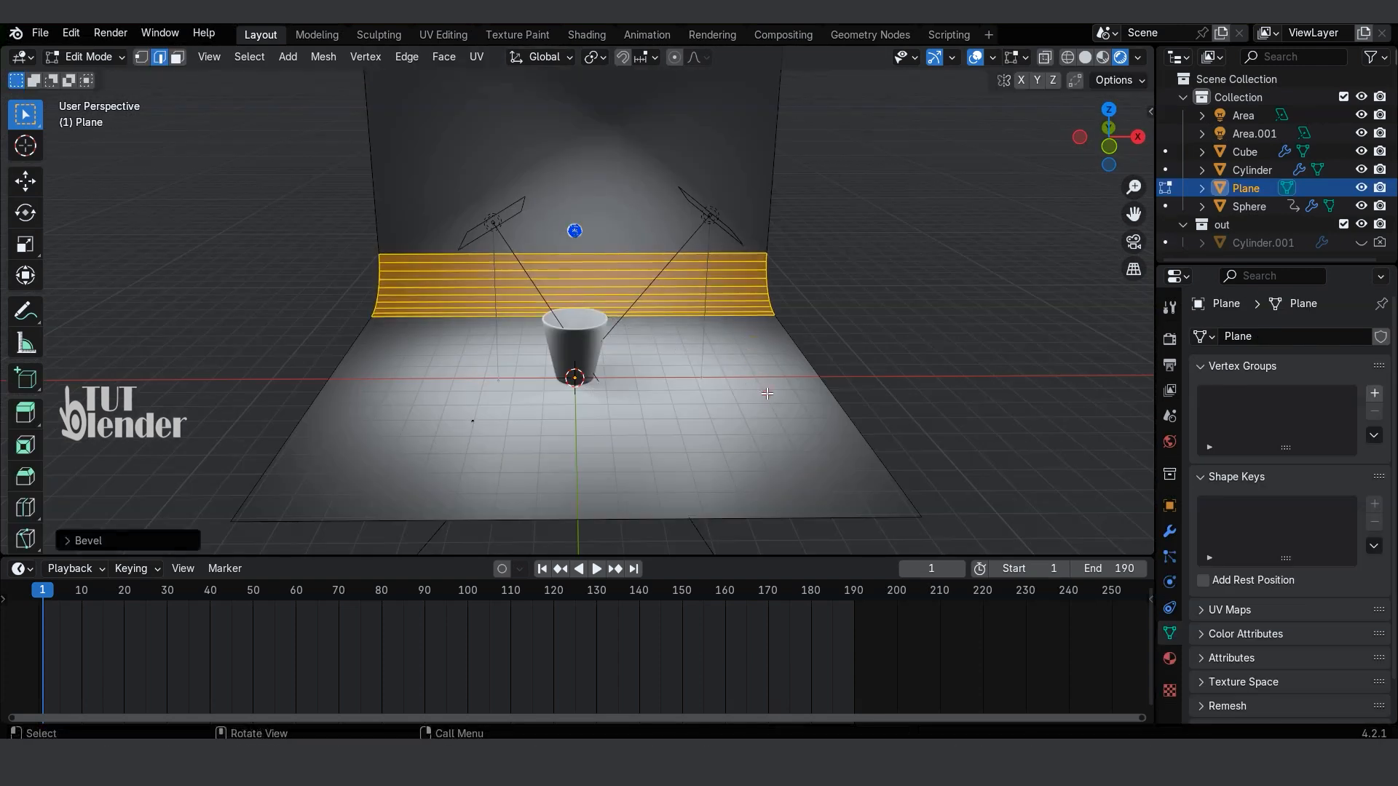
click(894, 281)
key(Tab)
click(927, 303)
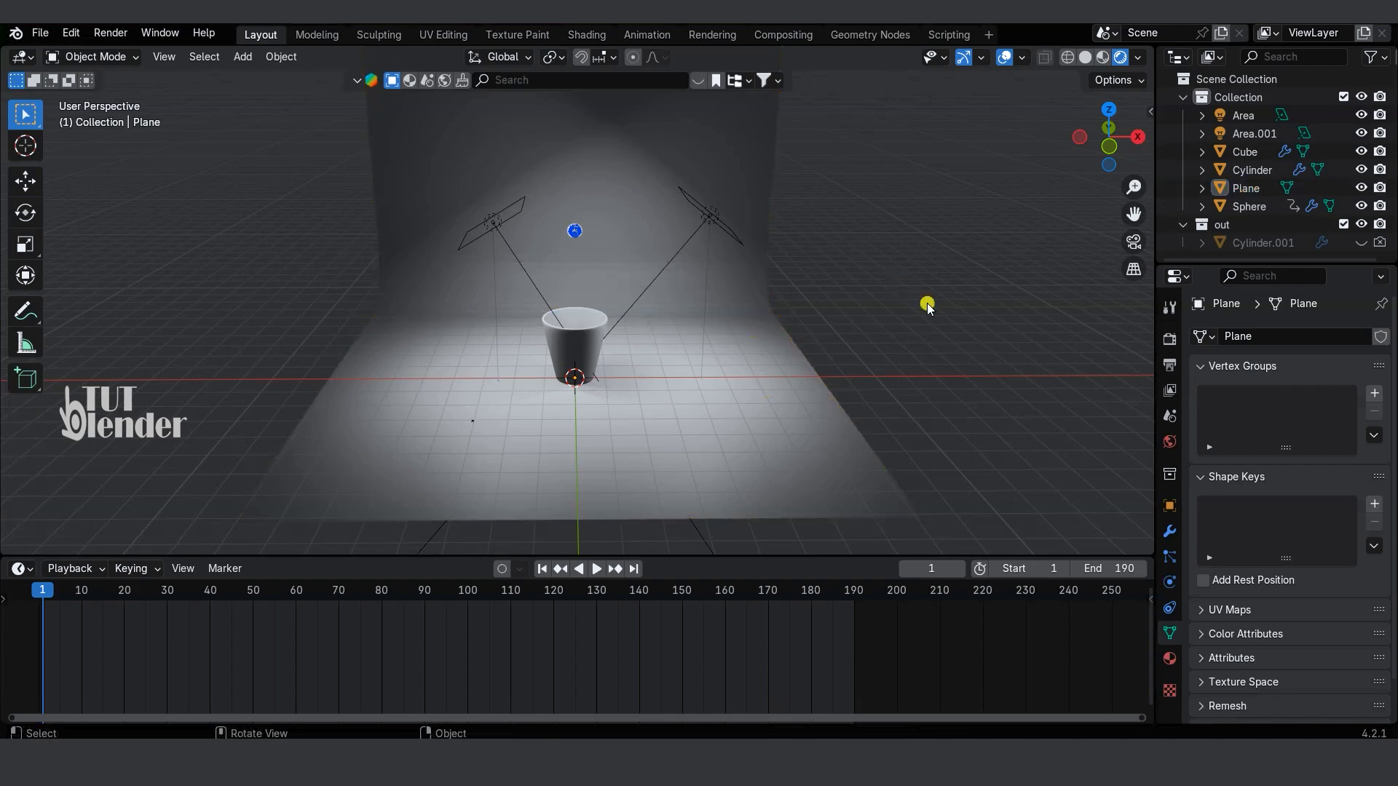
Step: Apply smooth shading to the backdrop plane and deselect it
click(773, 428)
right_click(772, 425)
click(721, 373)
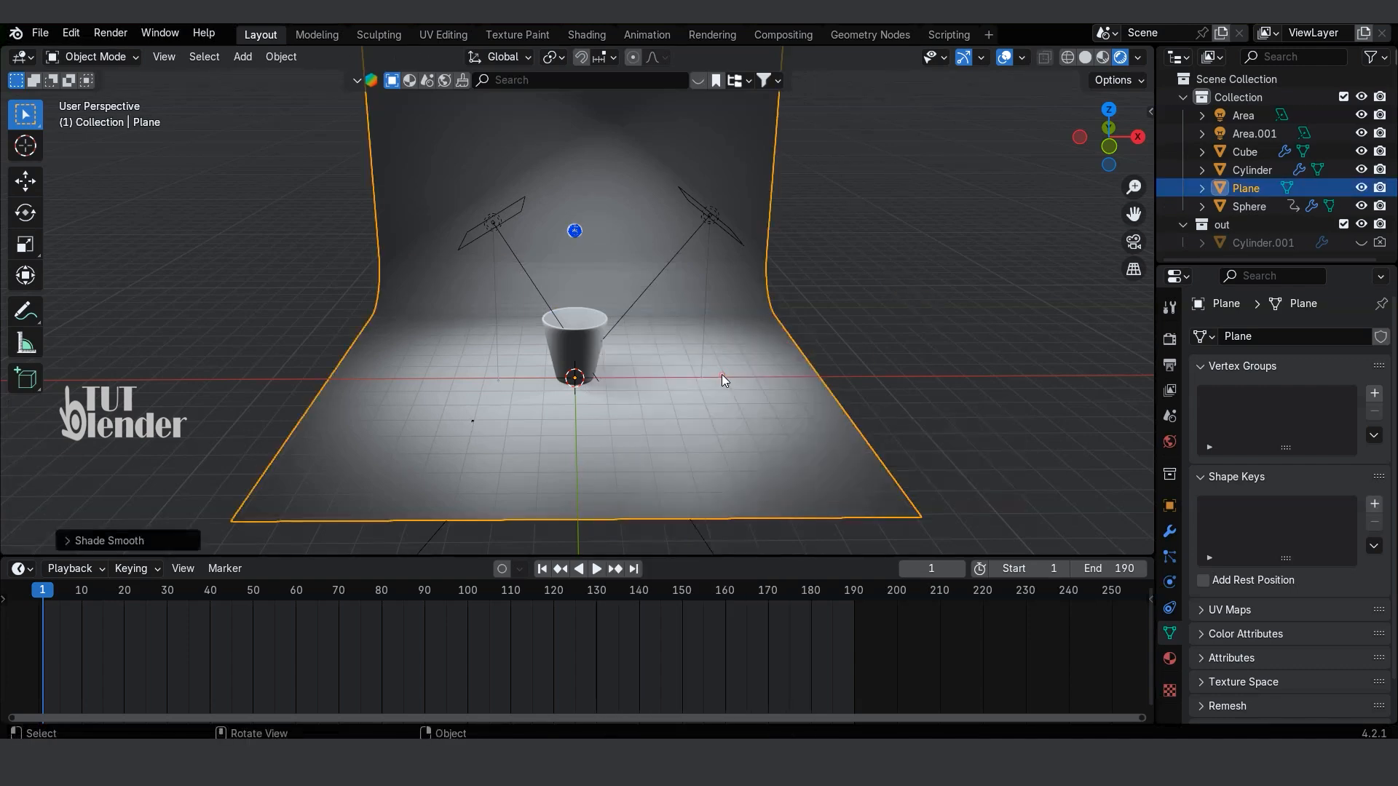
click(950, 343)
Step: Add a camera and raise it along Z to a height between the cup and the inflow sphere
scroll(731, 445, up, 2)
middle_drag(730, 449, 735, 435)
key(shift+a)
mouse_move(735, 435)
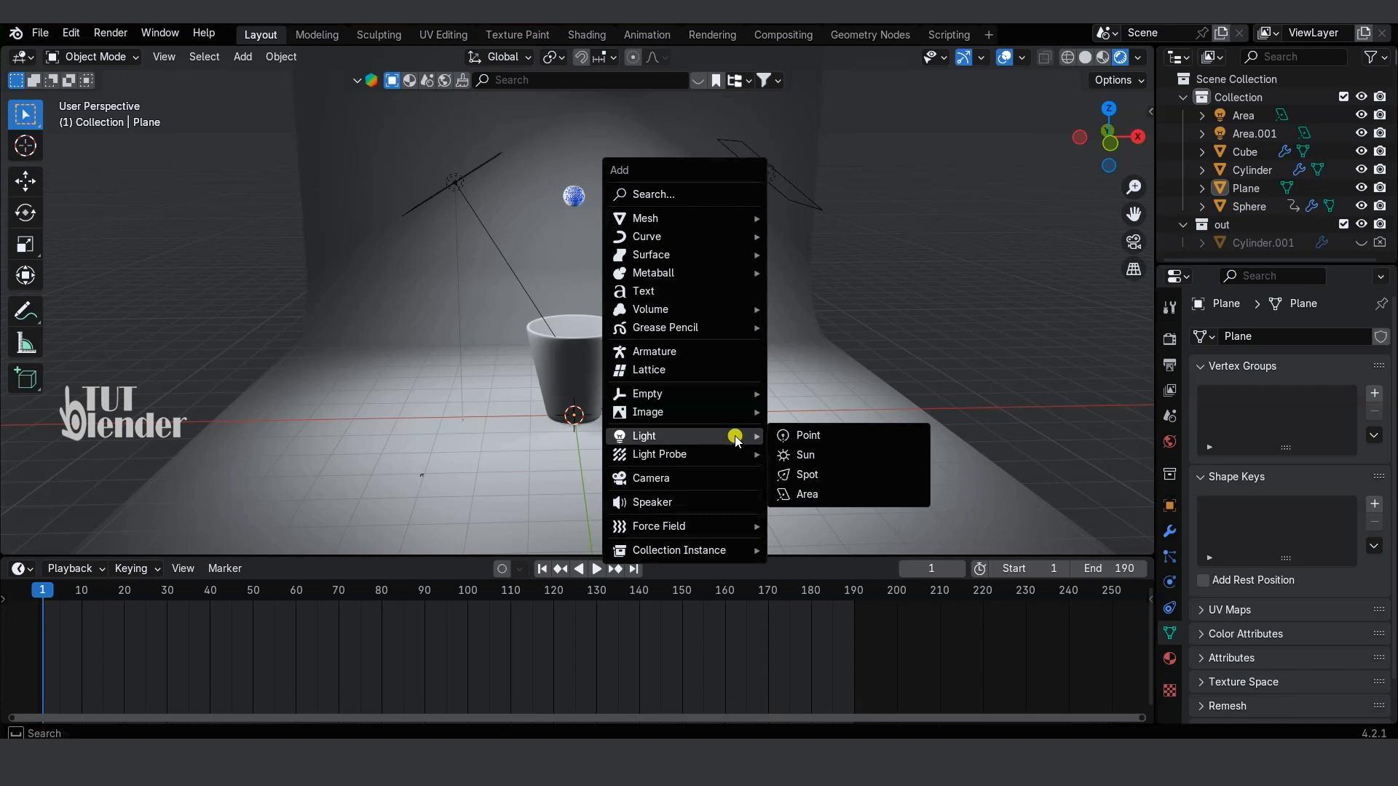
click(728, 477)
key(g)
key(z)
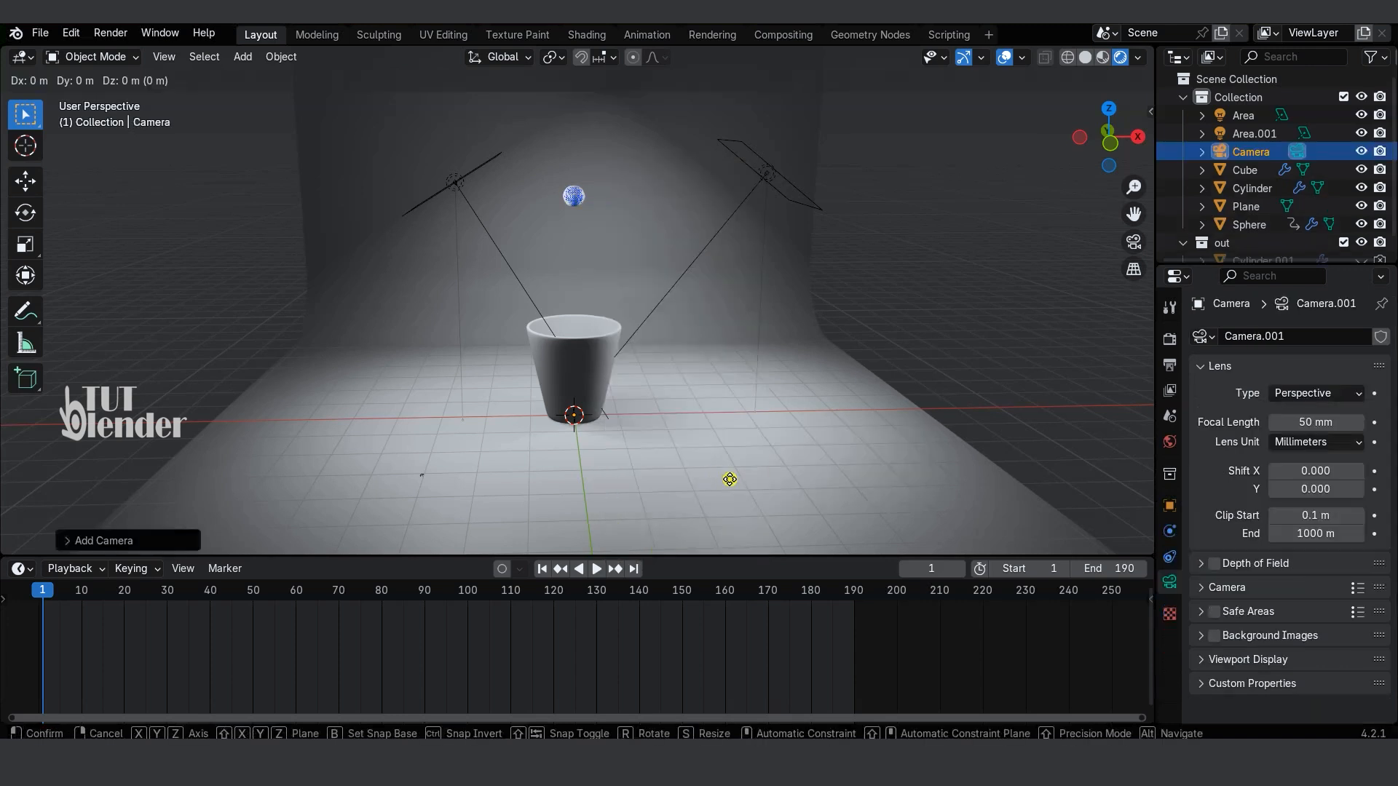
click(736, 326)
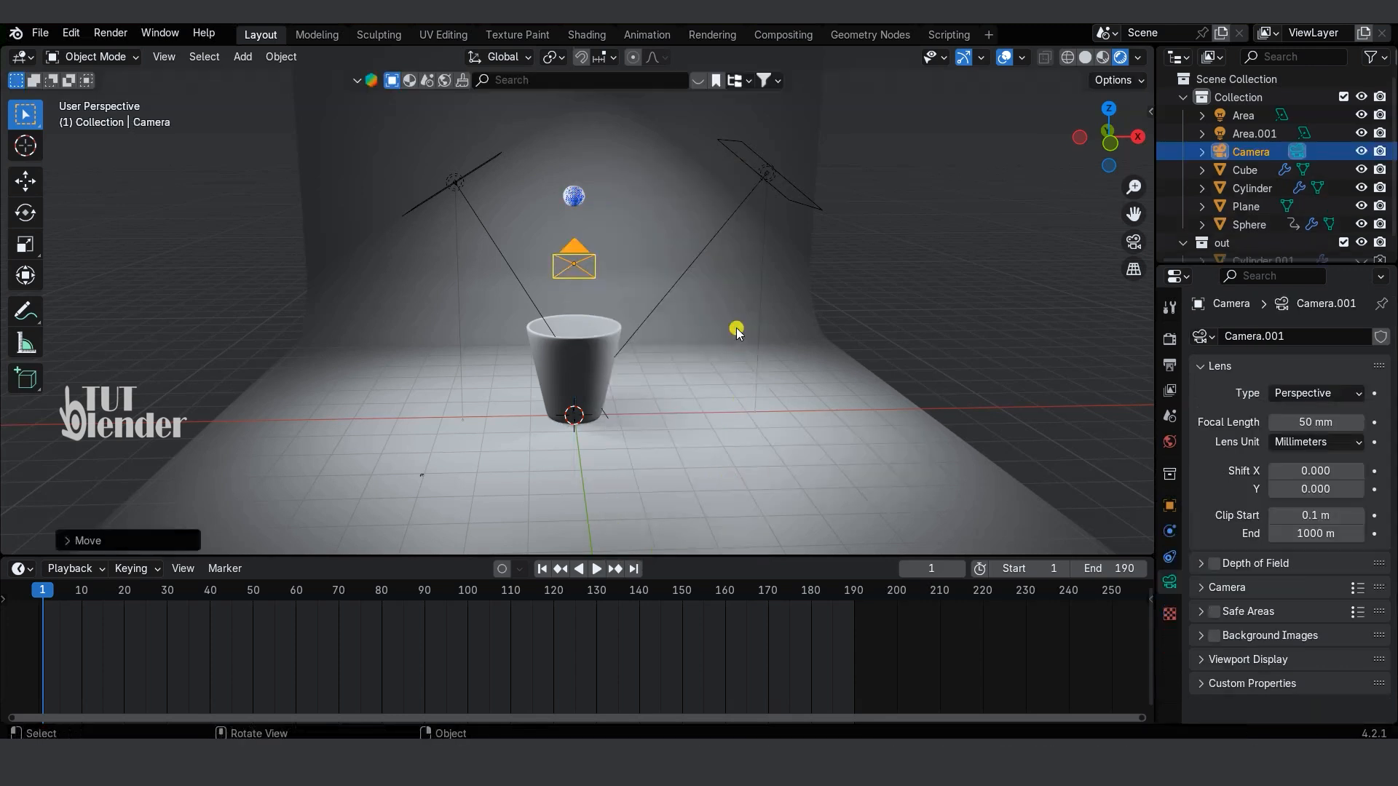
Step: Lock the camera to the view, look through it, and frame the whole cup against the backdrop
key(n)
click(1145, 197)
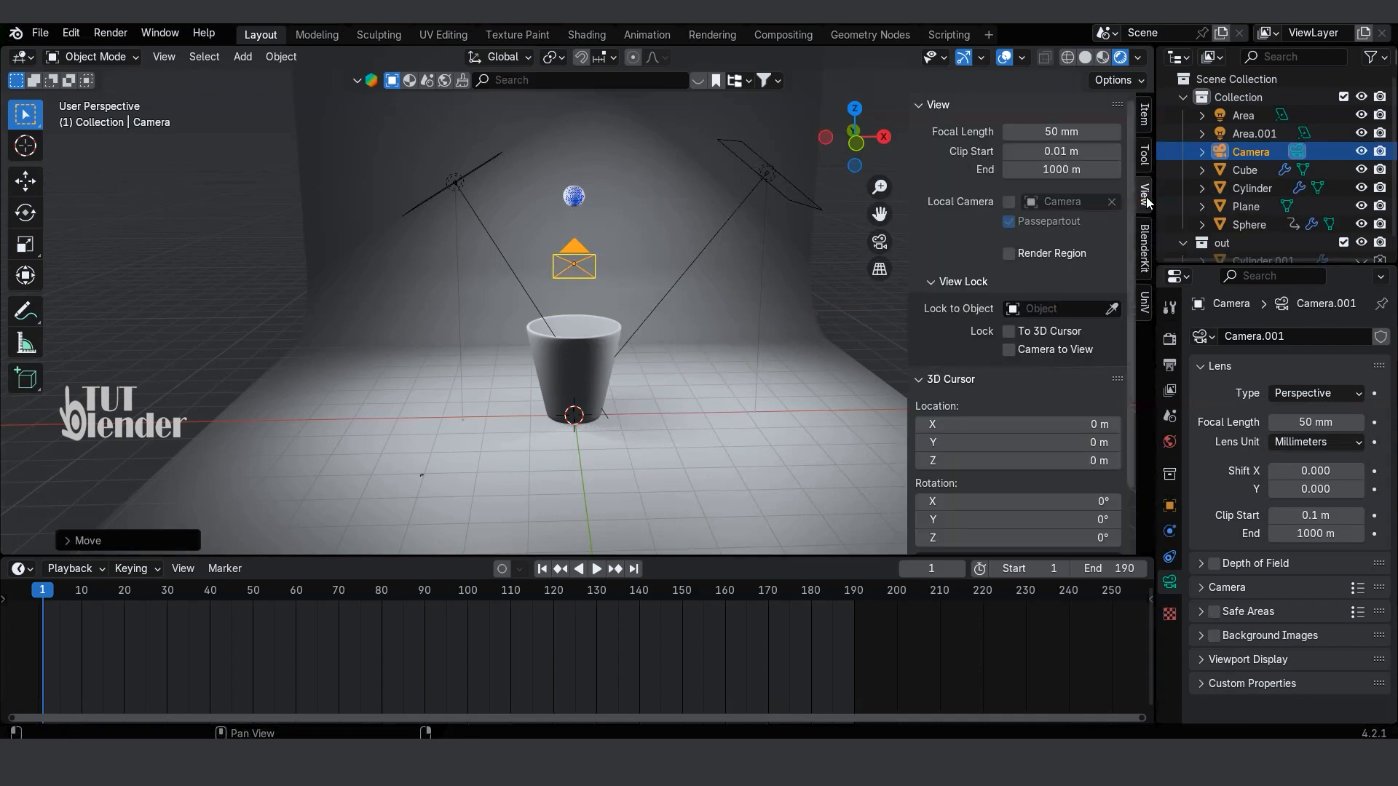
click(1012, 350)
key(n)
key(KP_0)
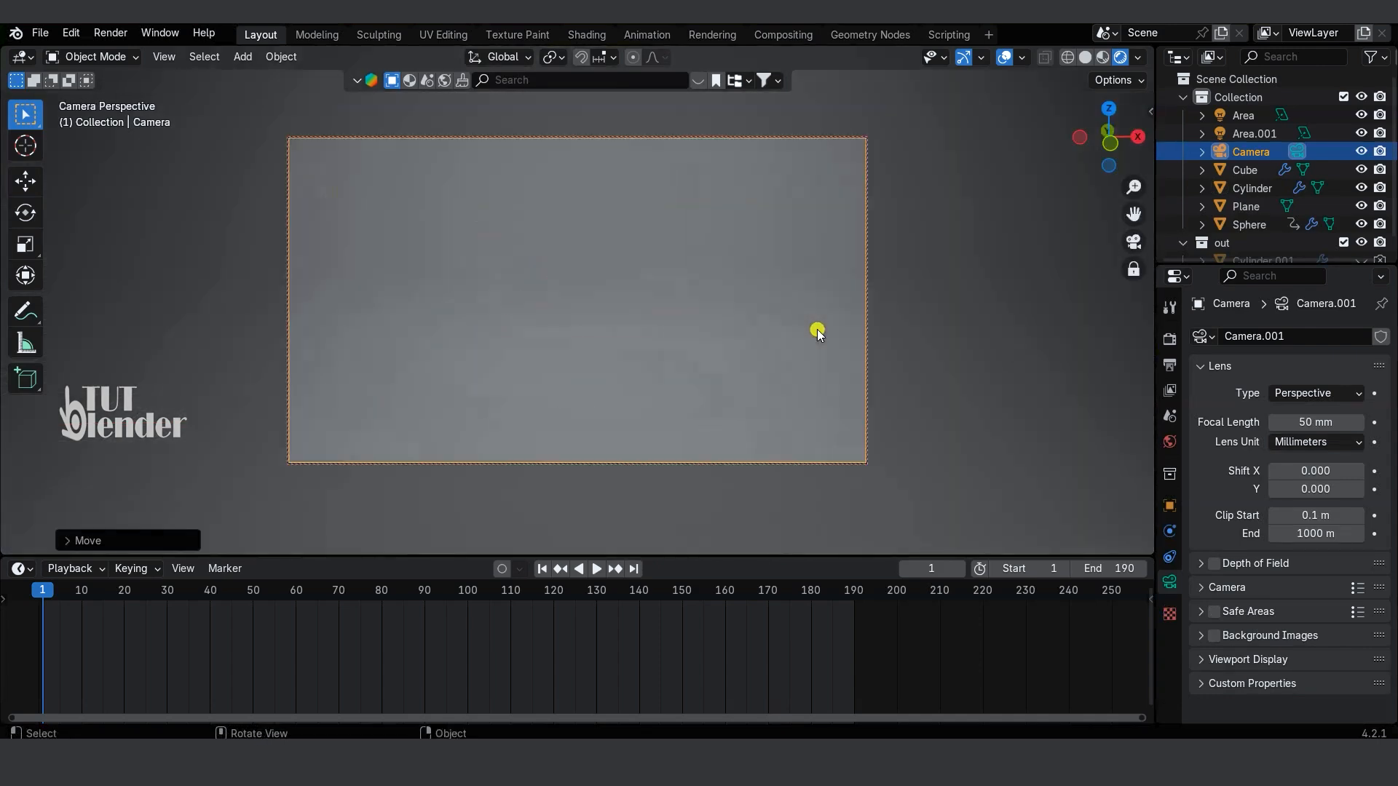
scroll(814, 383, down, 8)
shift+middle_drag(800, 425, 819, 326)
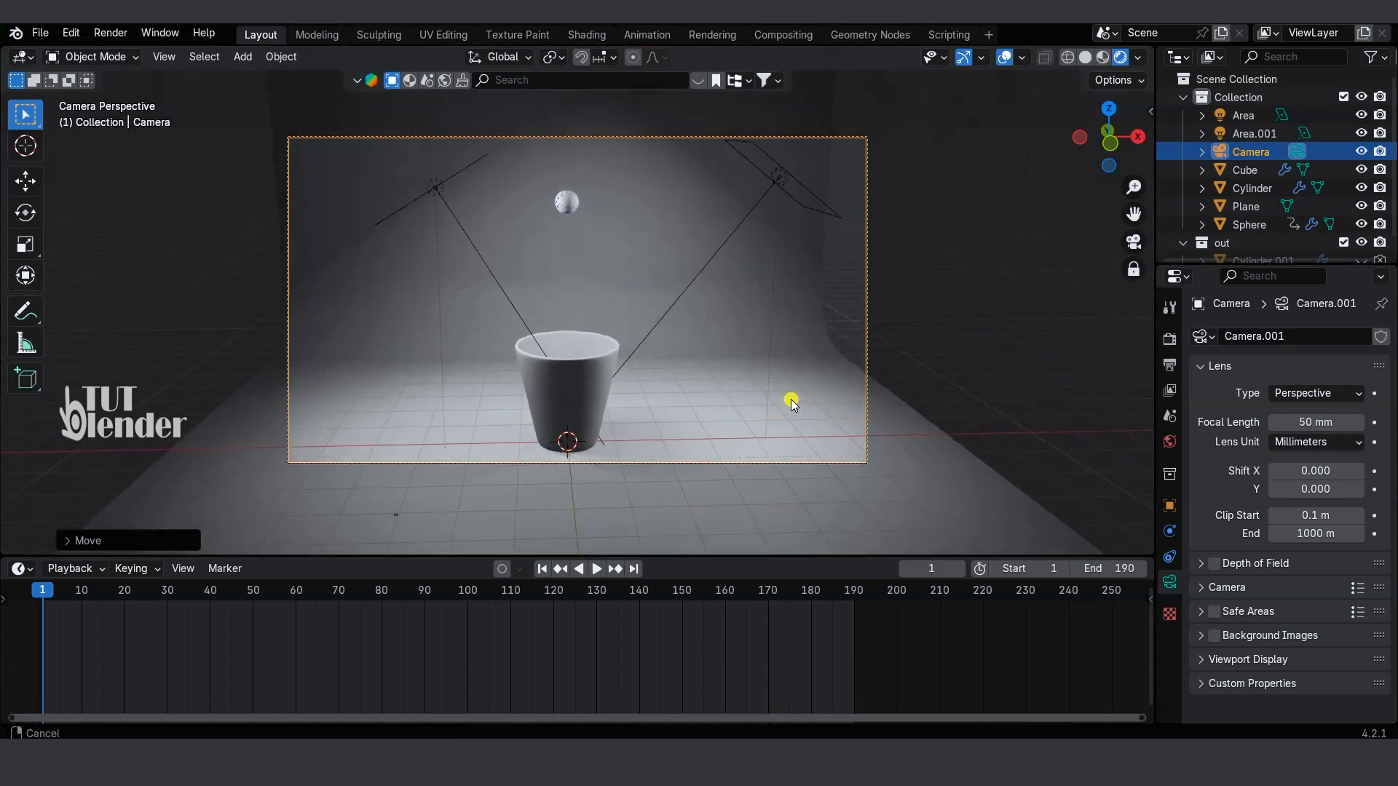
middle_drag(783, 340, 770, 342)
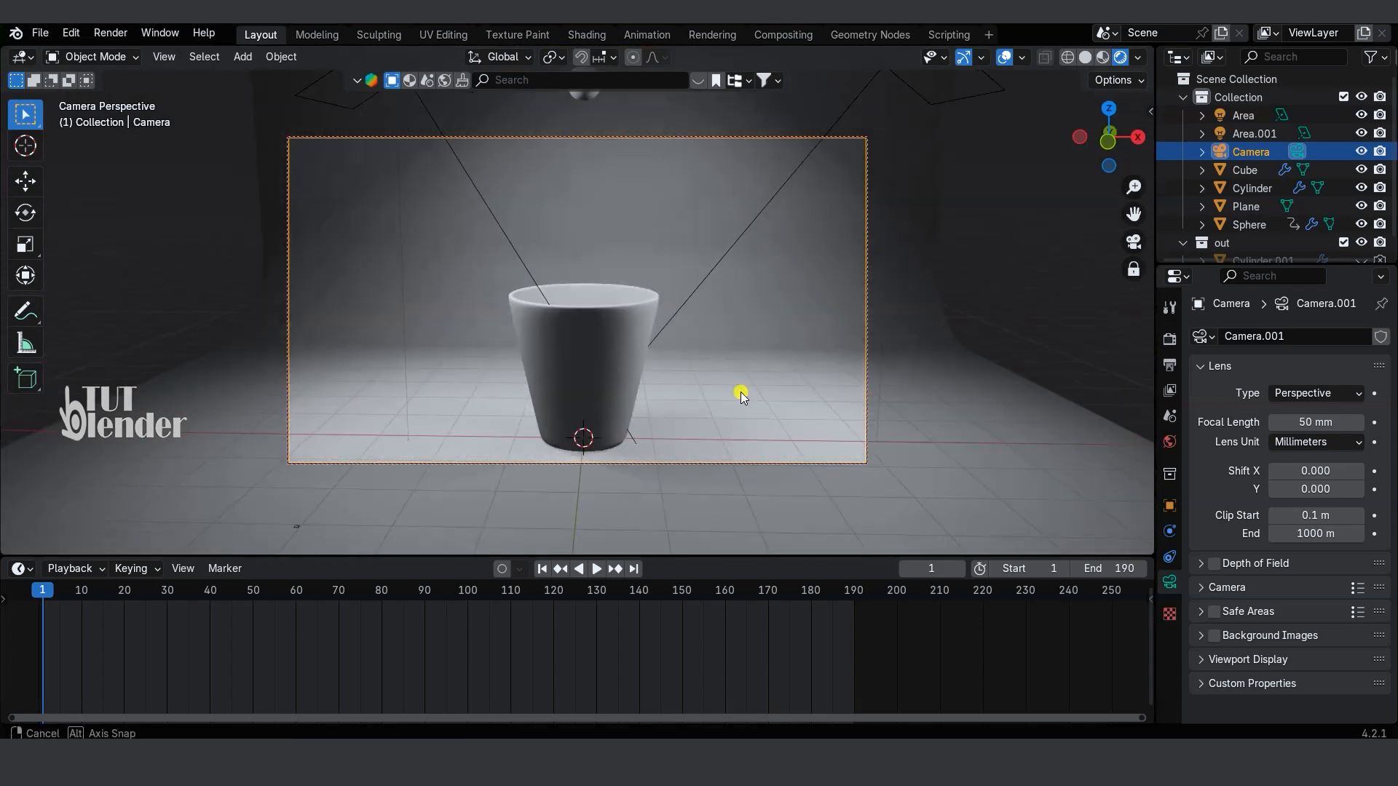
middle_drag(741, 392, 744, 391)
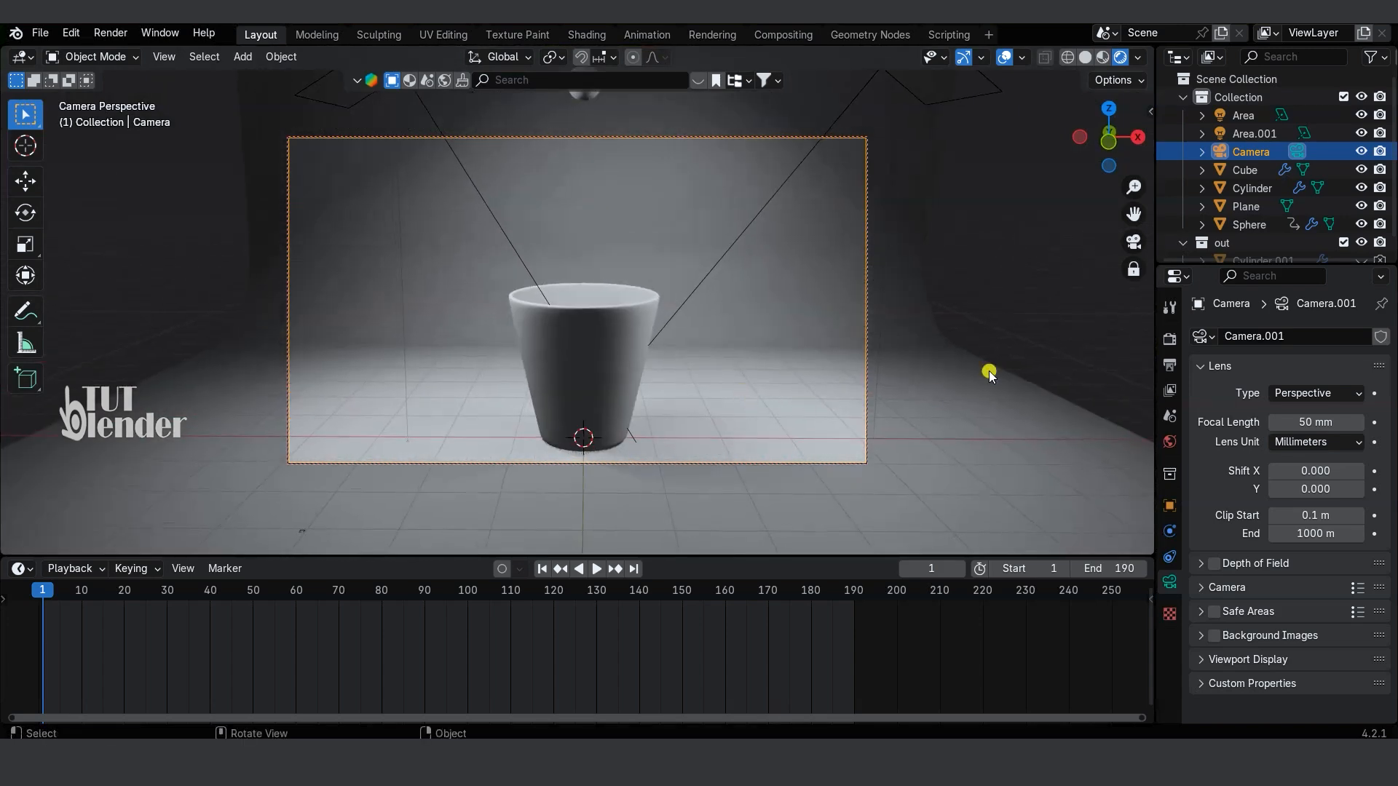
Step: Unlock the camera from the view and deselect it
key(n)
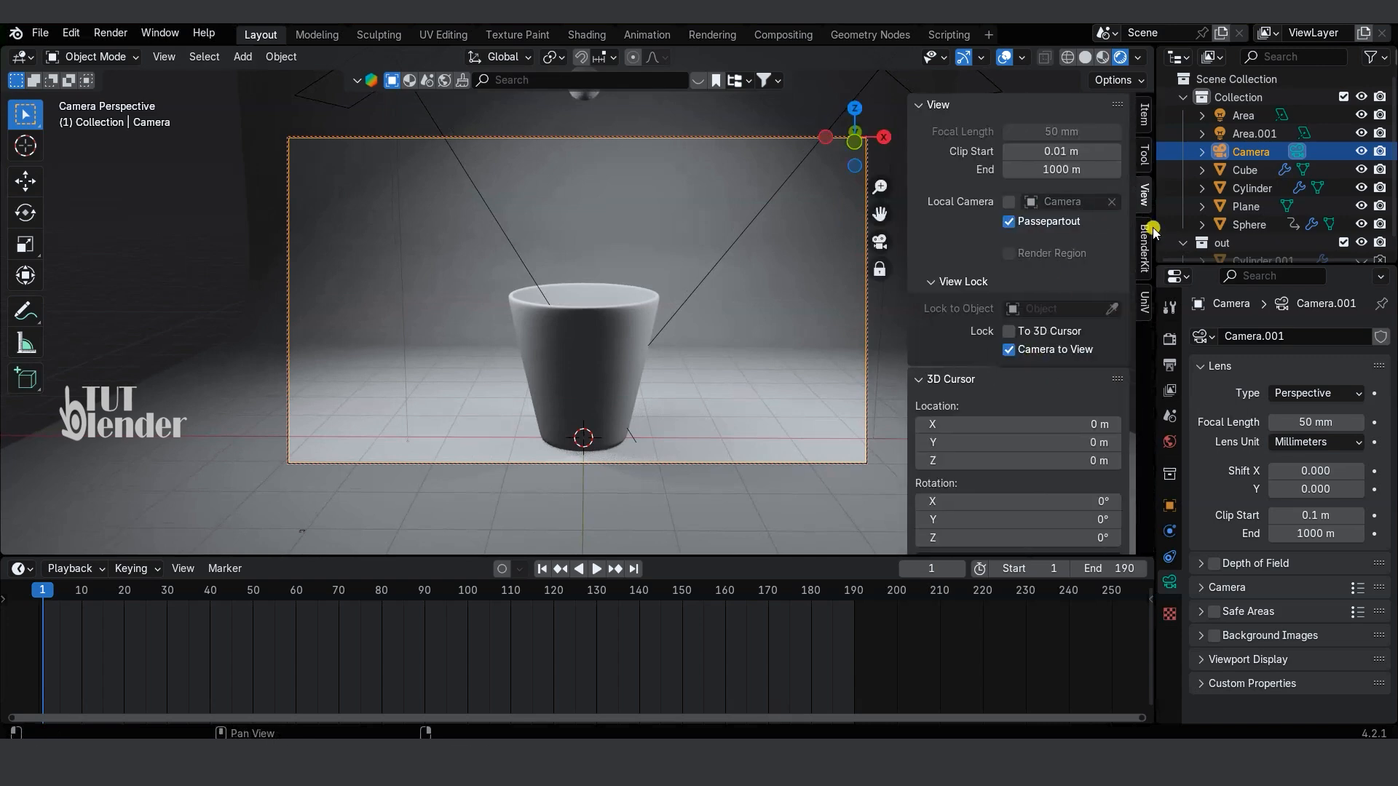
click(1144, 247)
click(1146, 196)
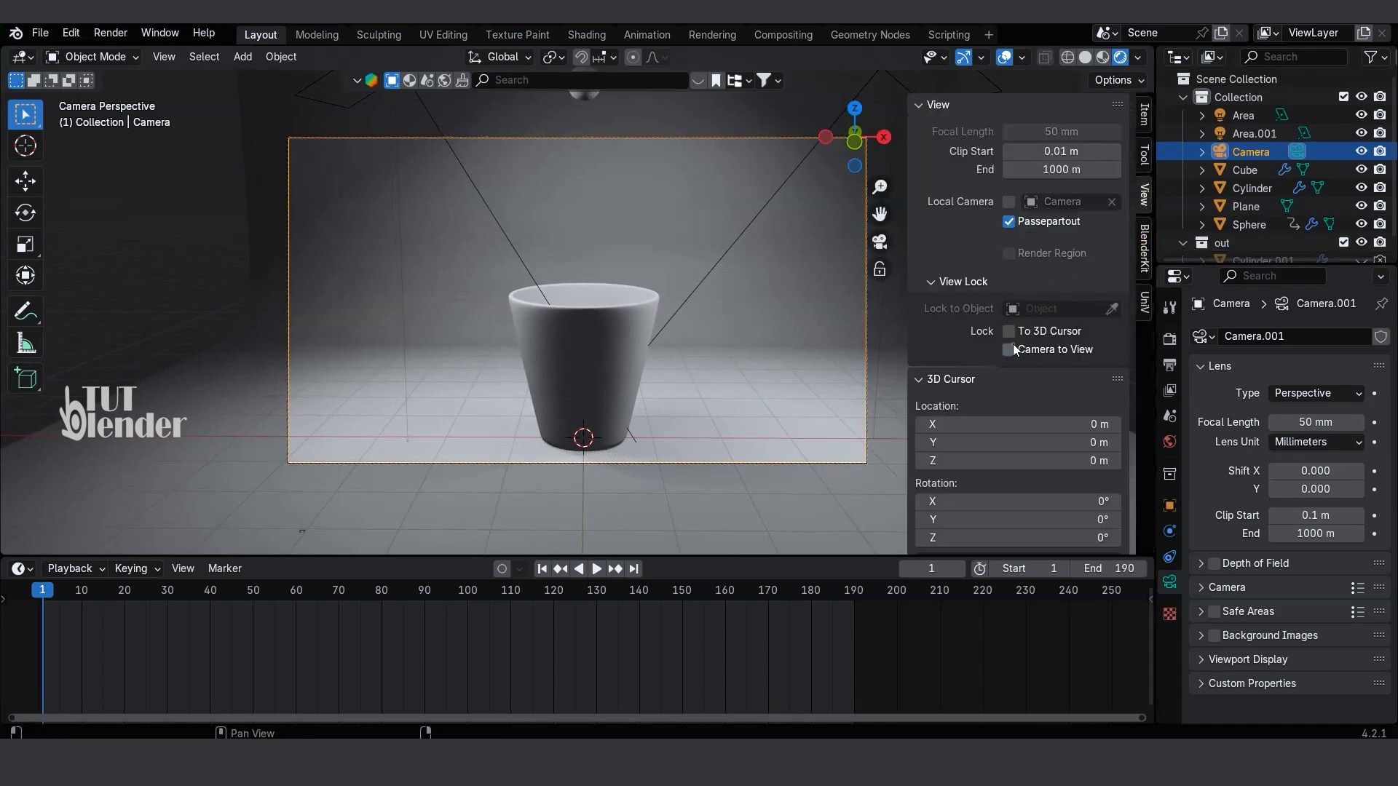
key(n)
click(942, 388)
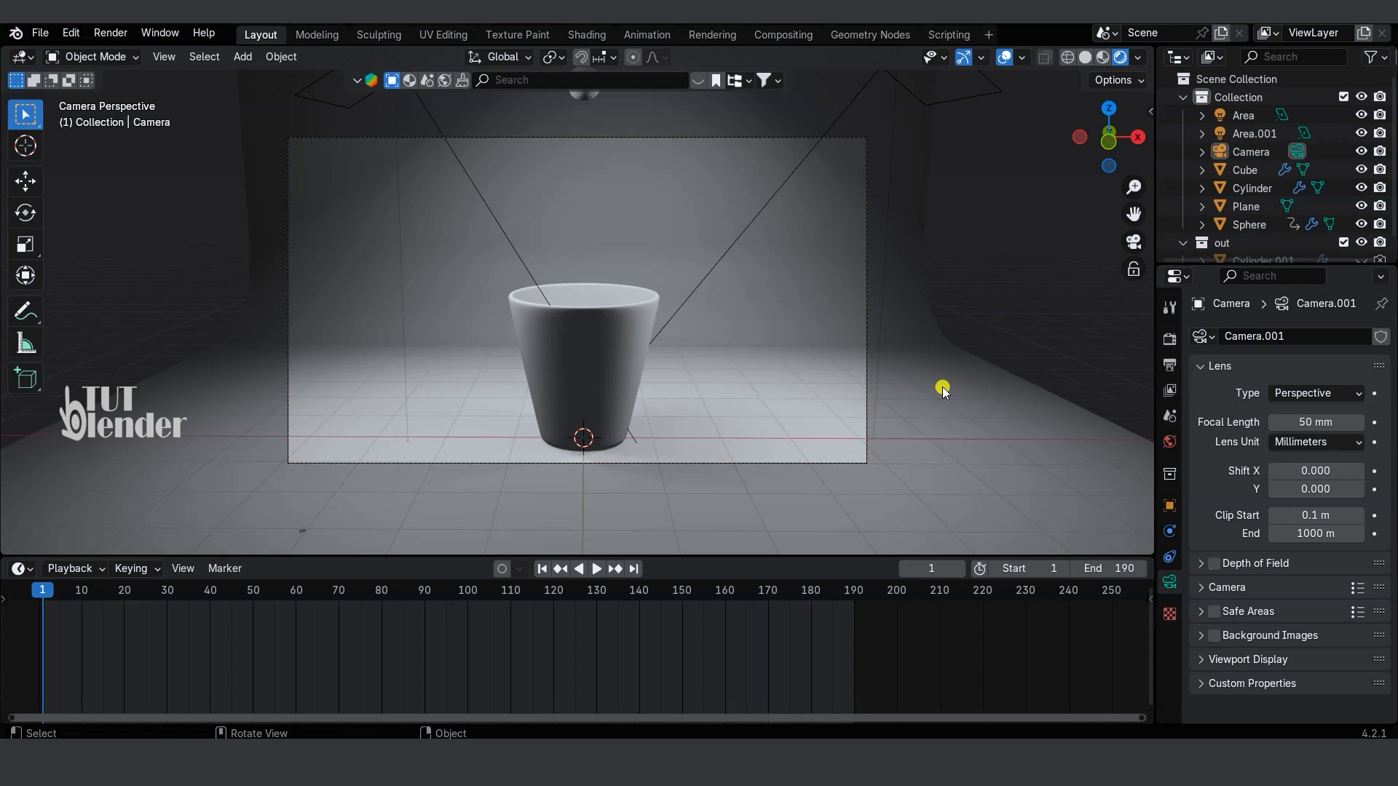
Step: Give the cup a new glass material with a near-white base color, roughness 0 and transmission weight 1
click(567, 352)
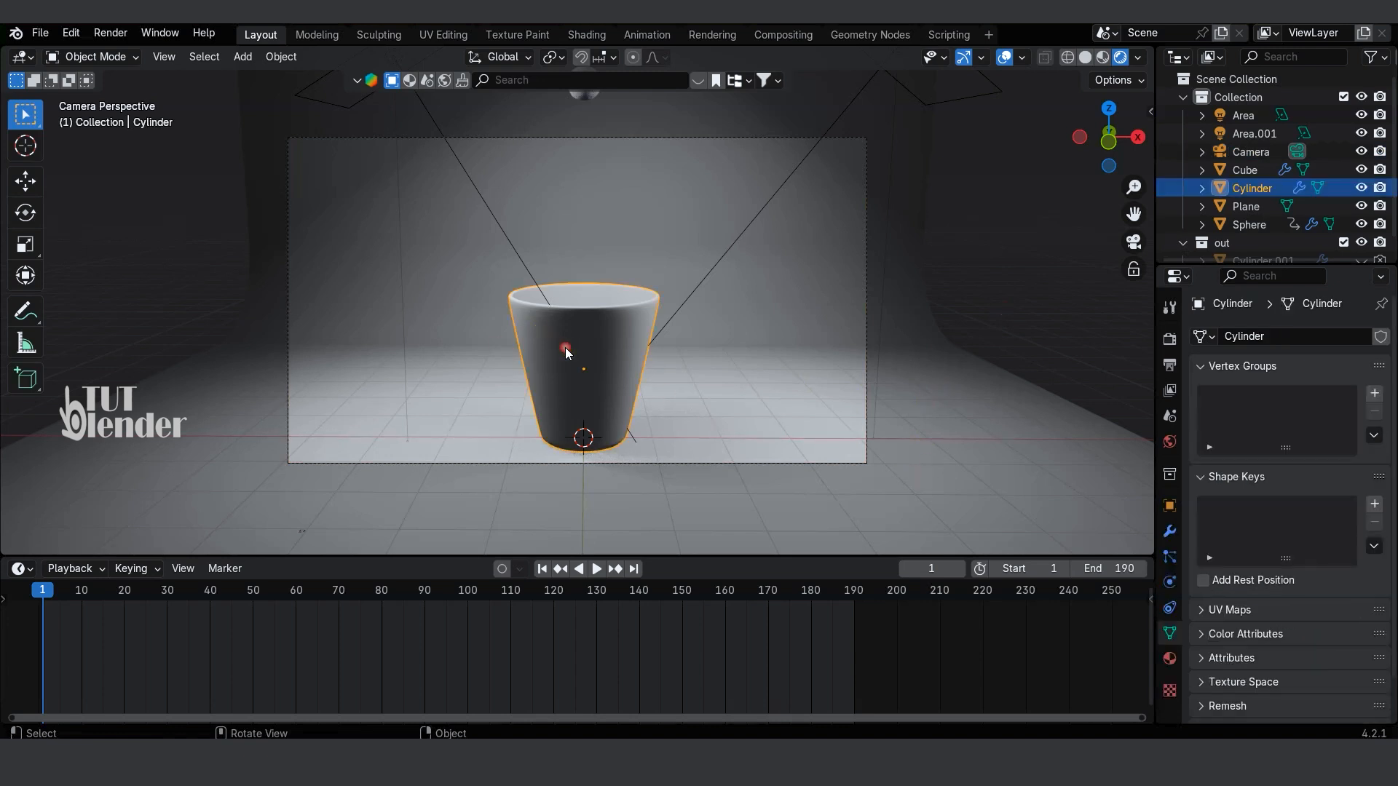
click(1169, 660)
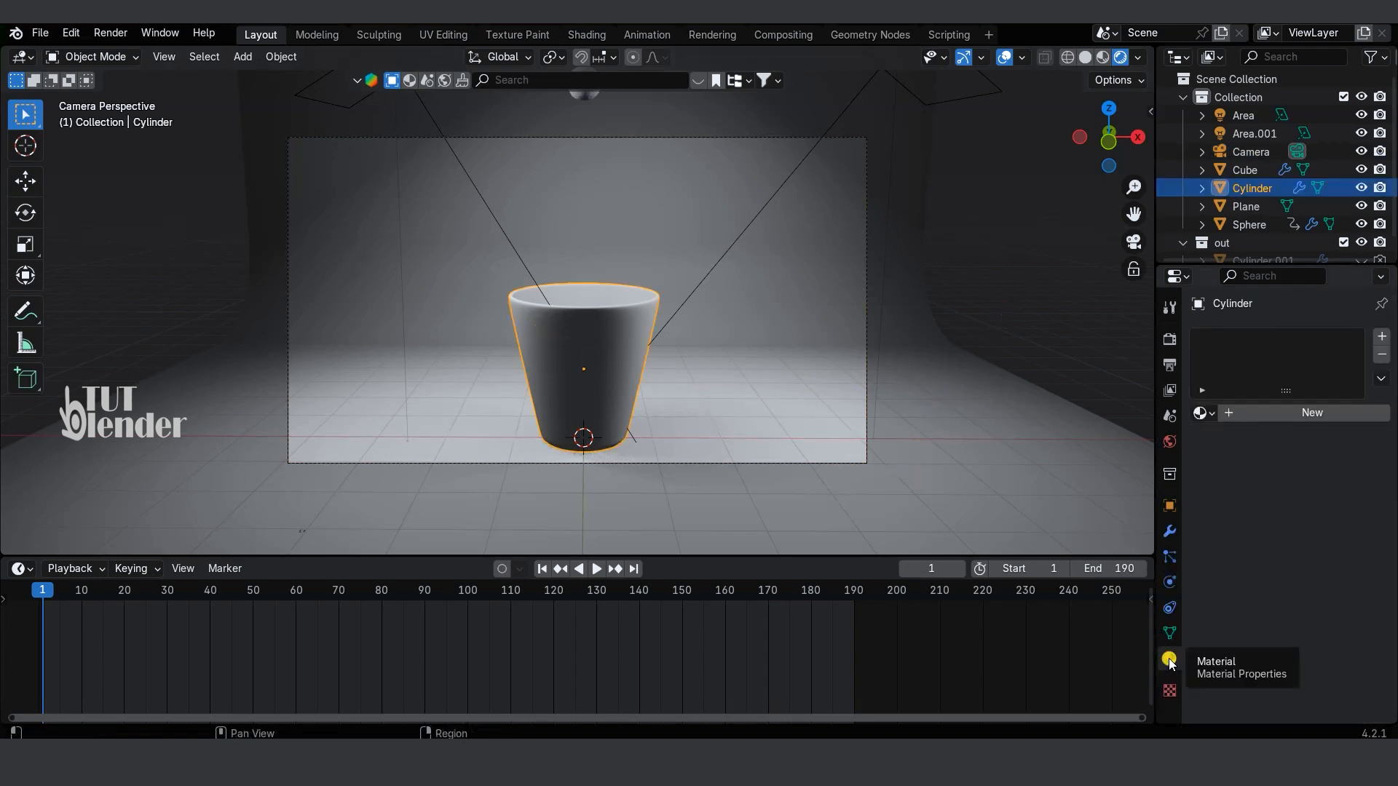
click(1306, 420)
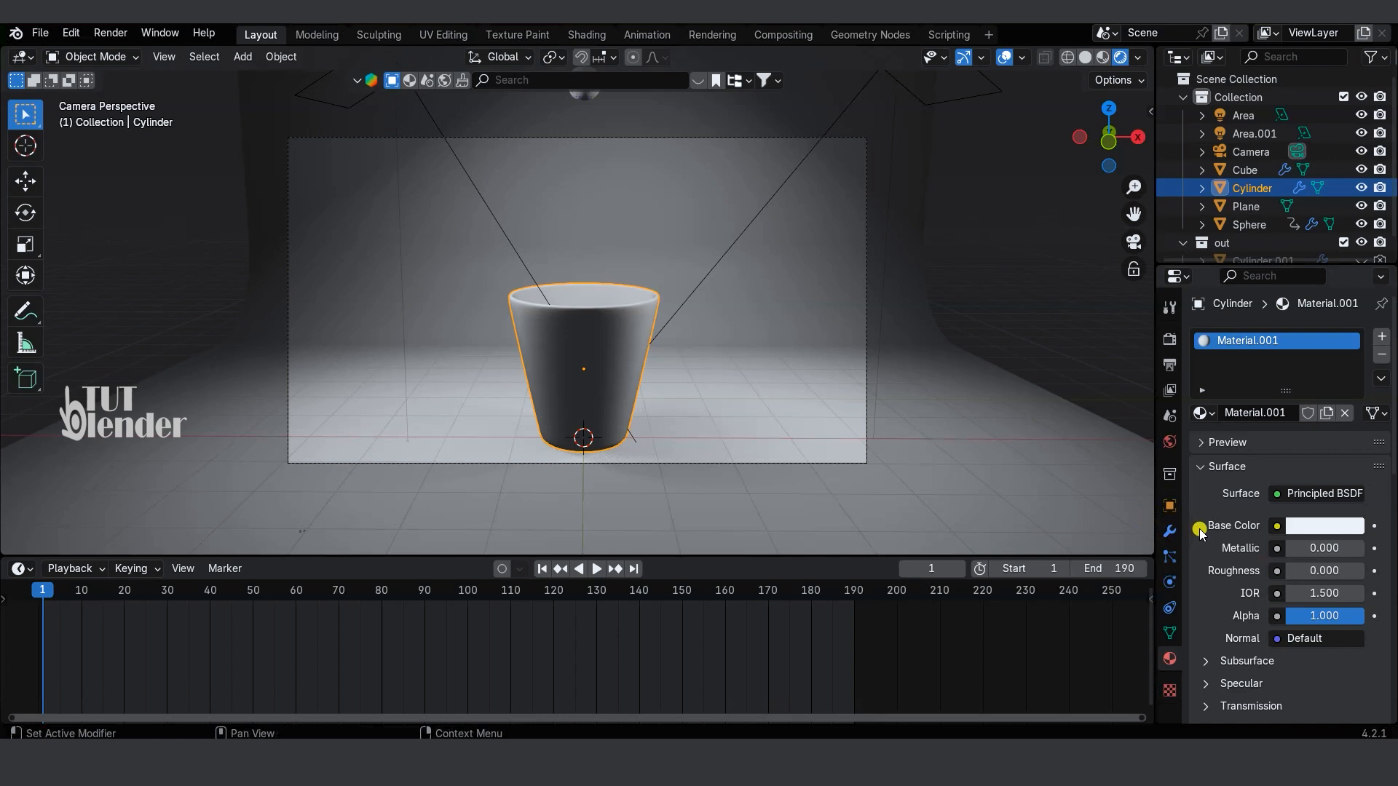
scroll(1200, 532, down, 3)
click(1206, 597)
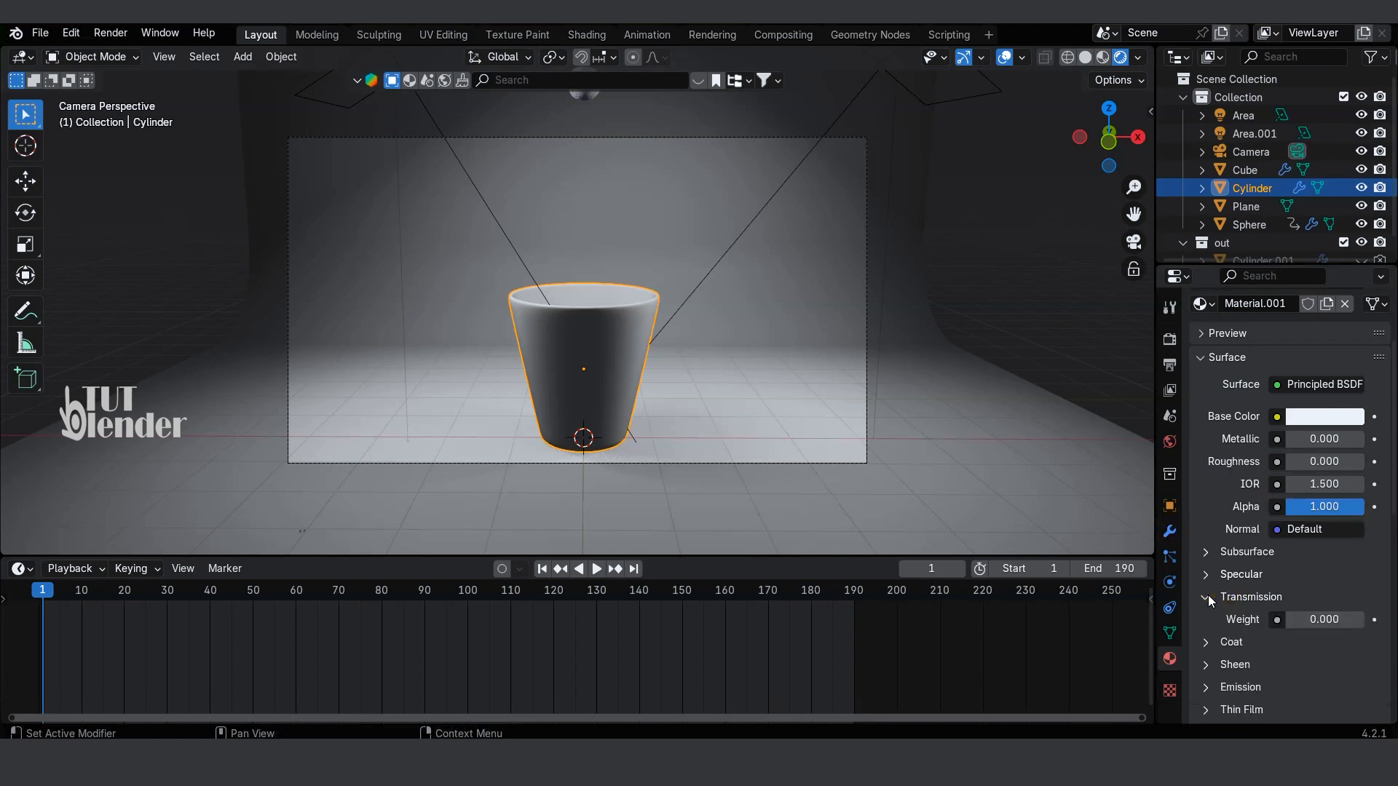
scroll(1302, 539, down, 2)
drag(1302, 547, 1368, 547)
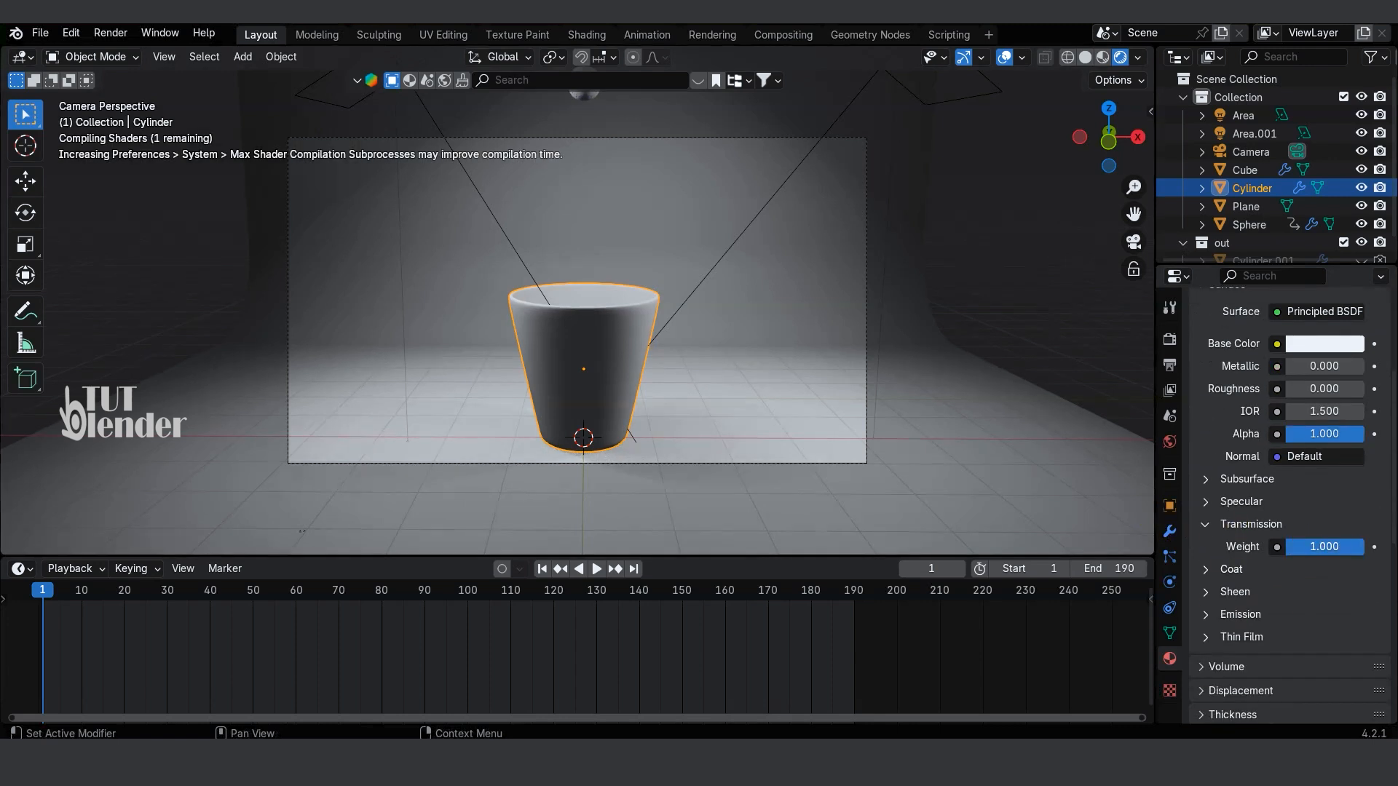
Step: Switch the render engine to Cycles and set its device to GPU Compute
click(1170, 340)
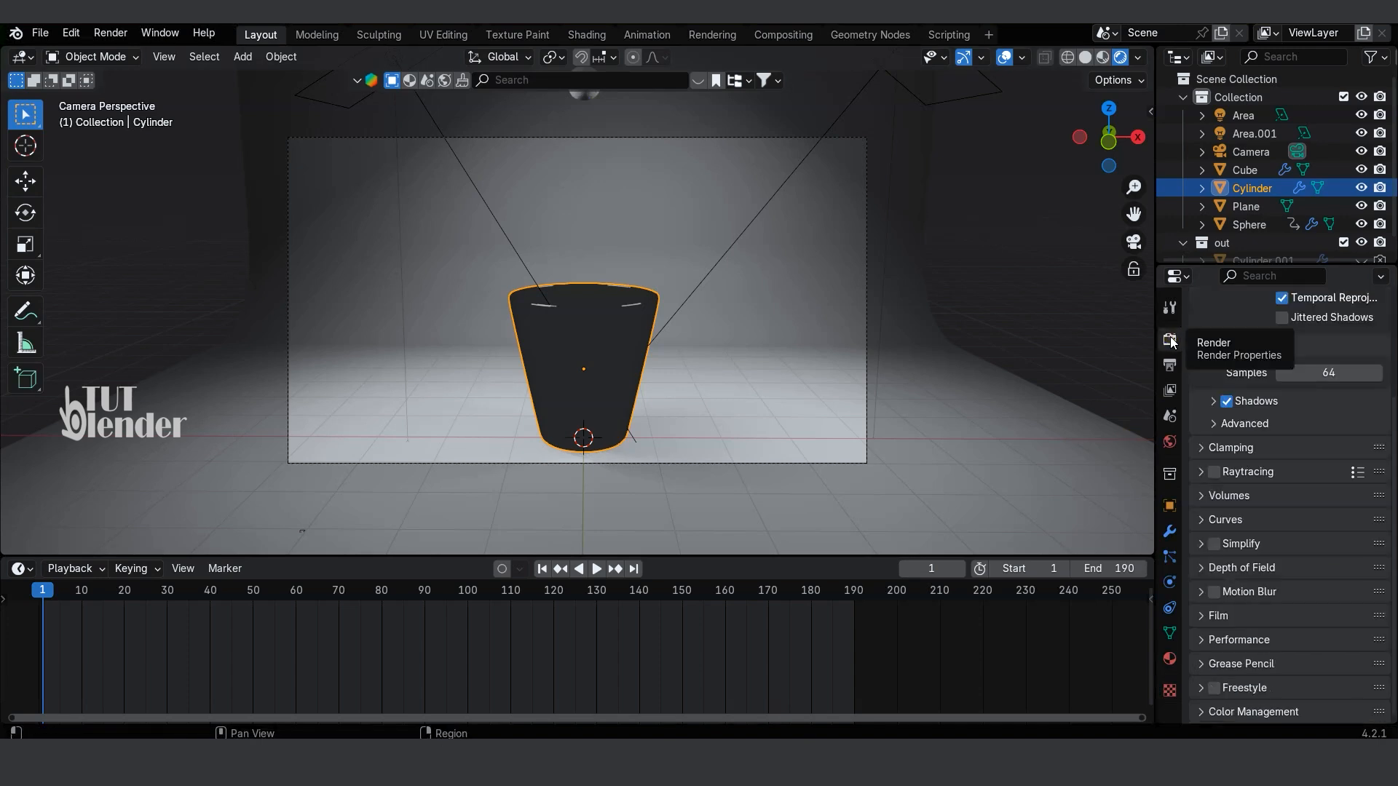
scroll(1214, 393, up, 4)
click(1300, 335)
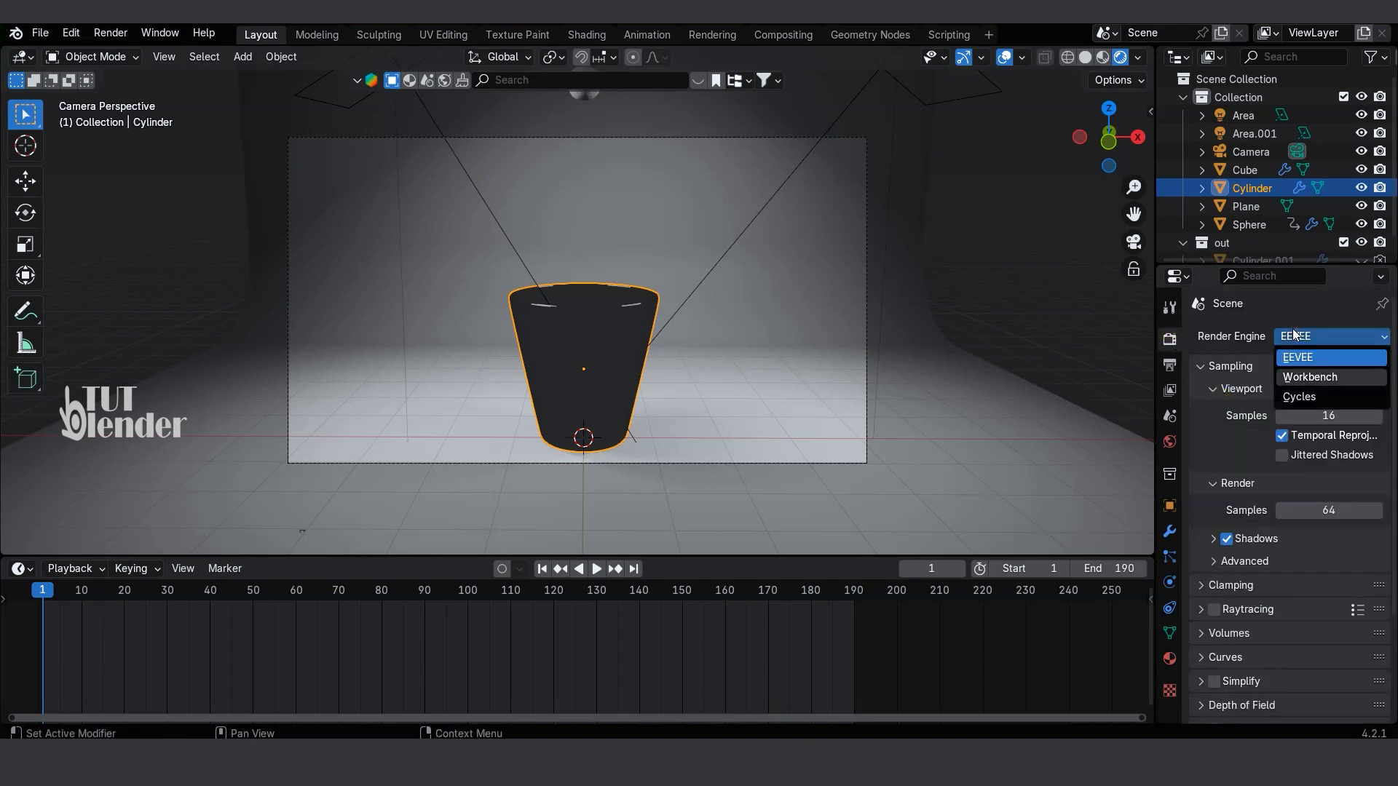
click(1318, 399)
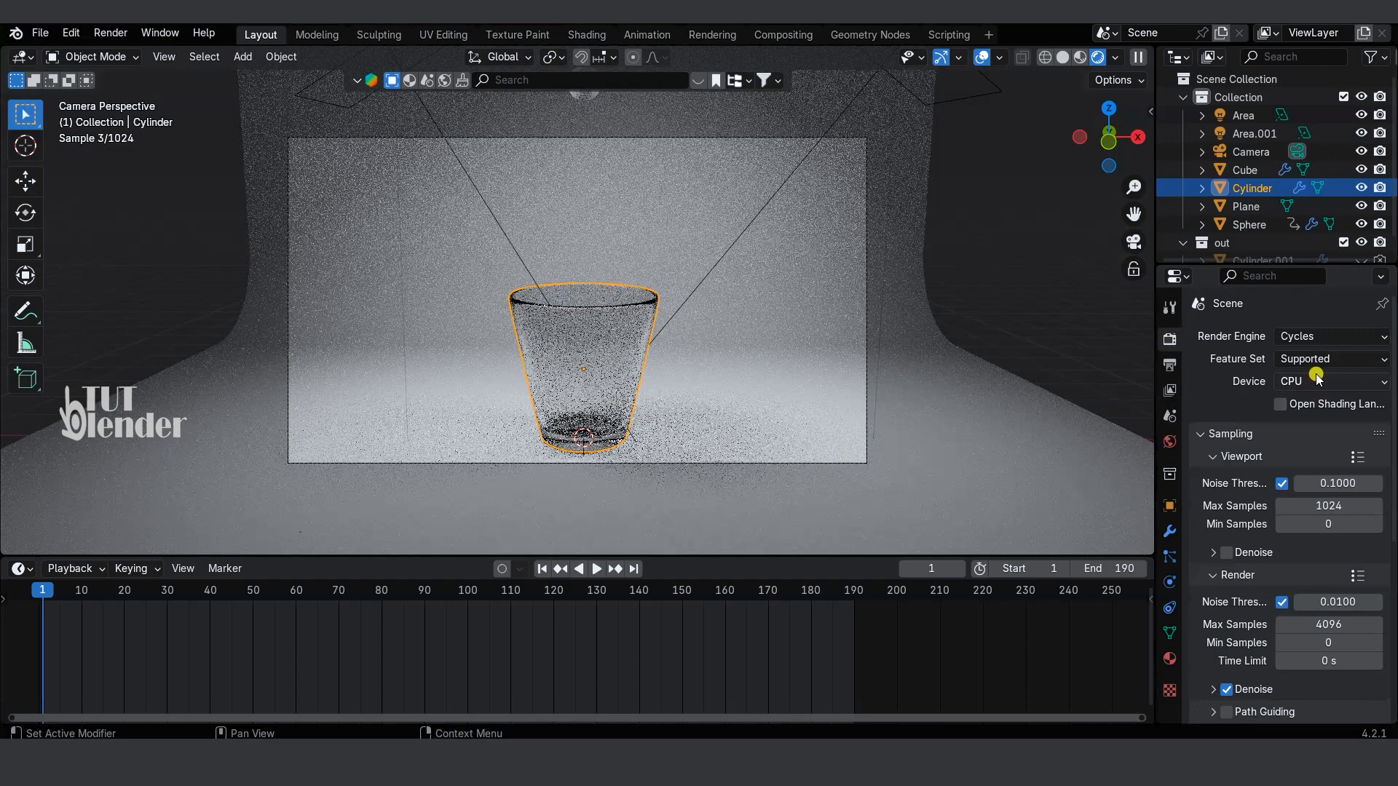
click(1314, 380)
click(1313, 422)
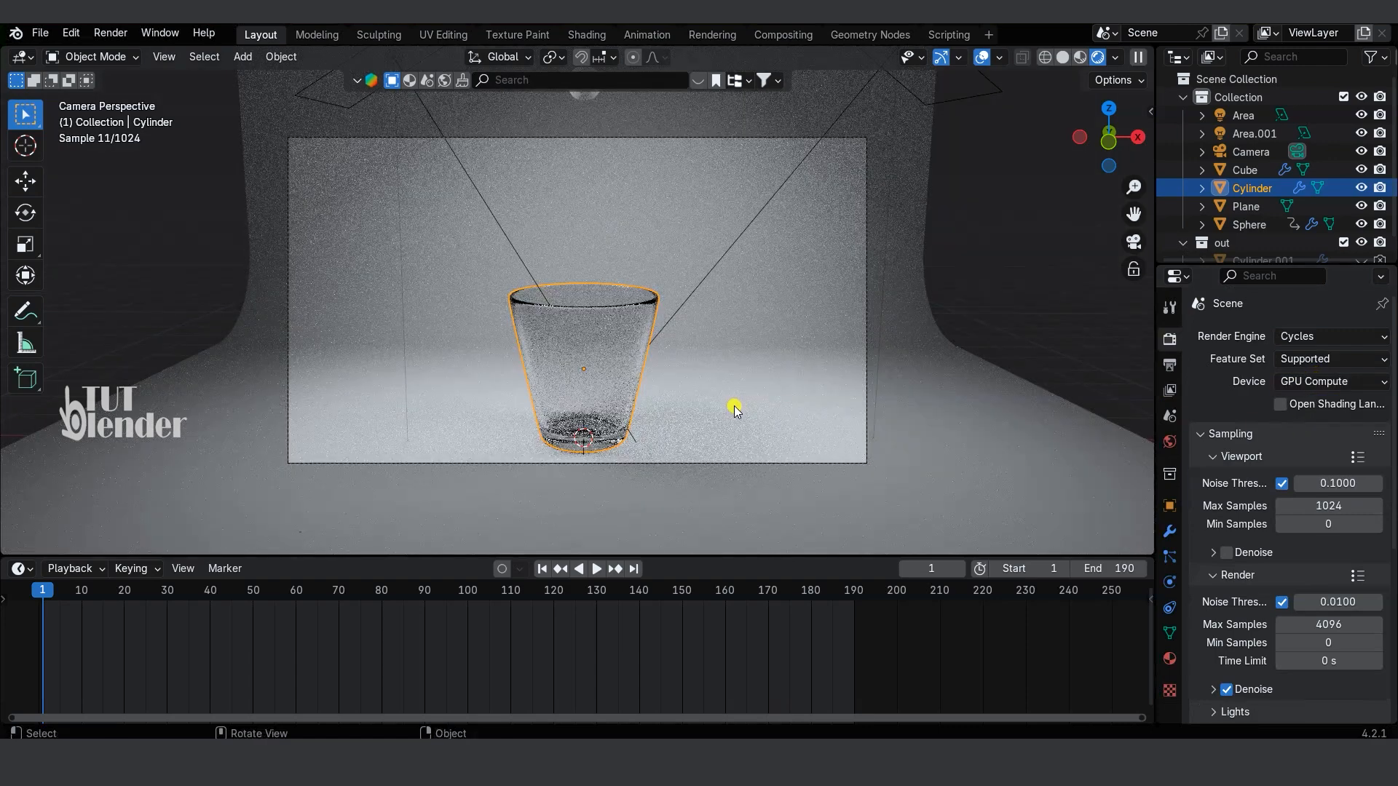
Step: Select the liquid domain Cube and move the timeline to frame 19
scroll(655, 255, down, 1)
click(586, 120)
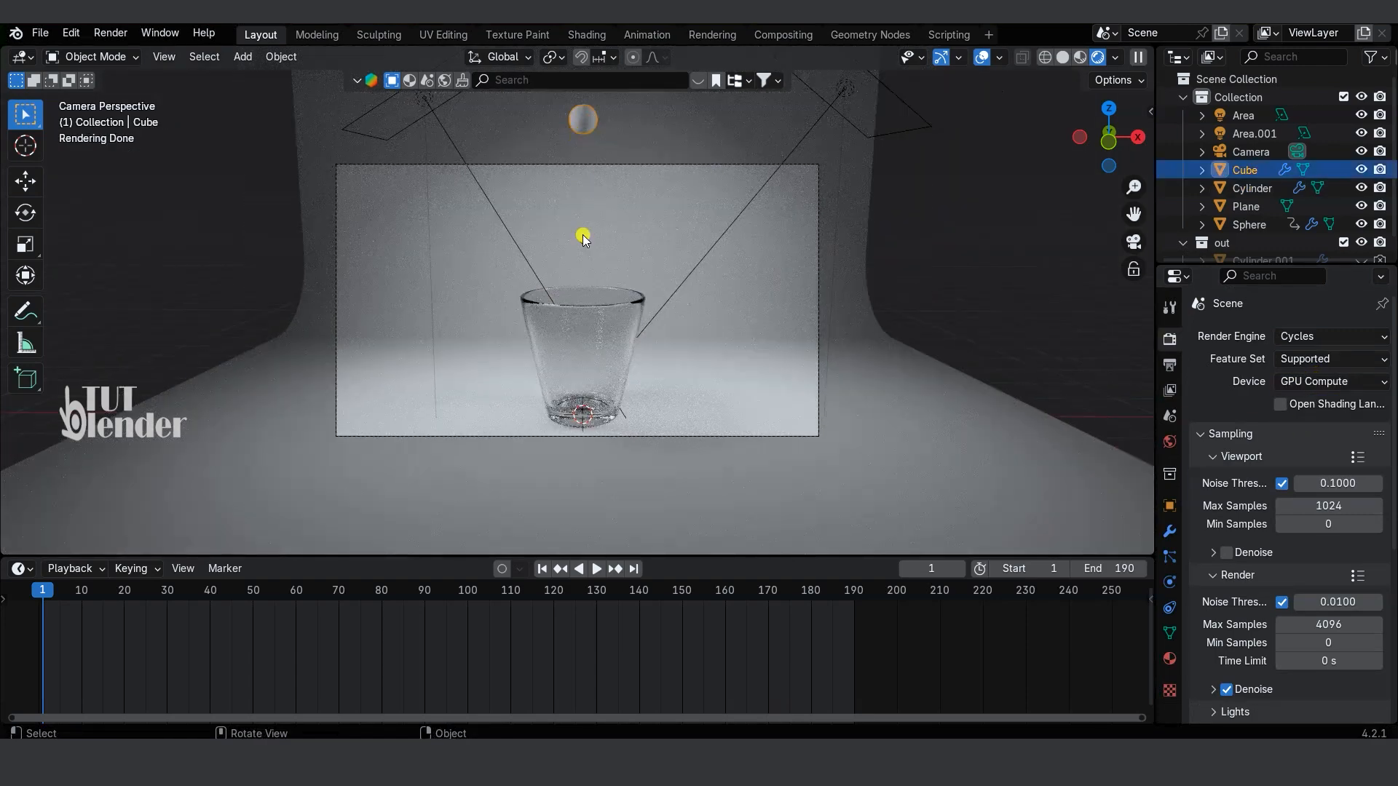
drag(69, 598, 119, 598)
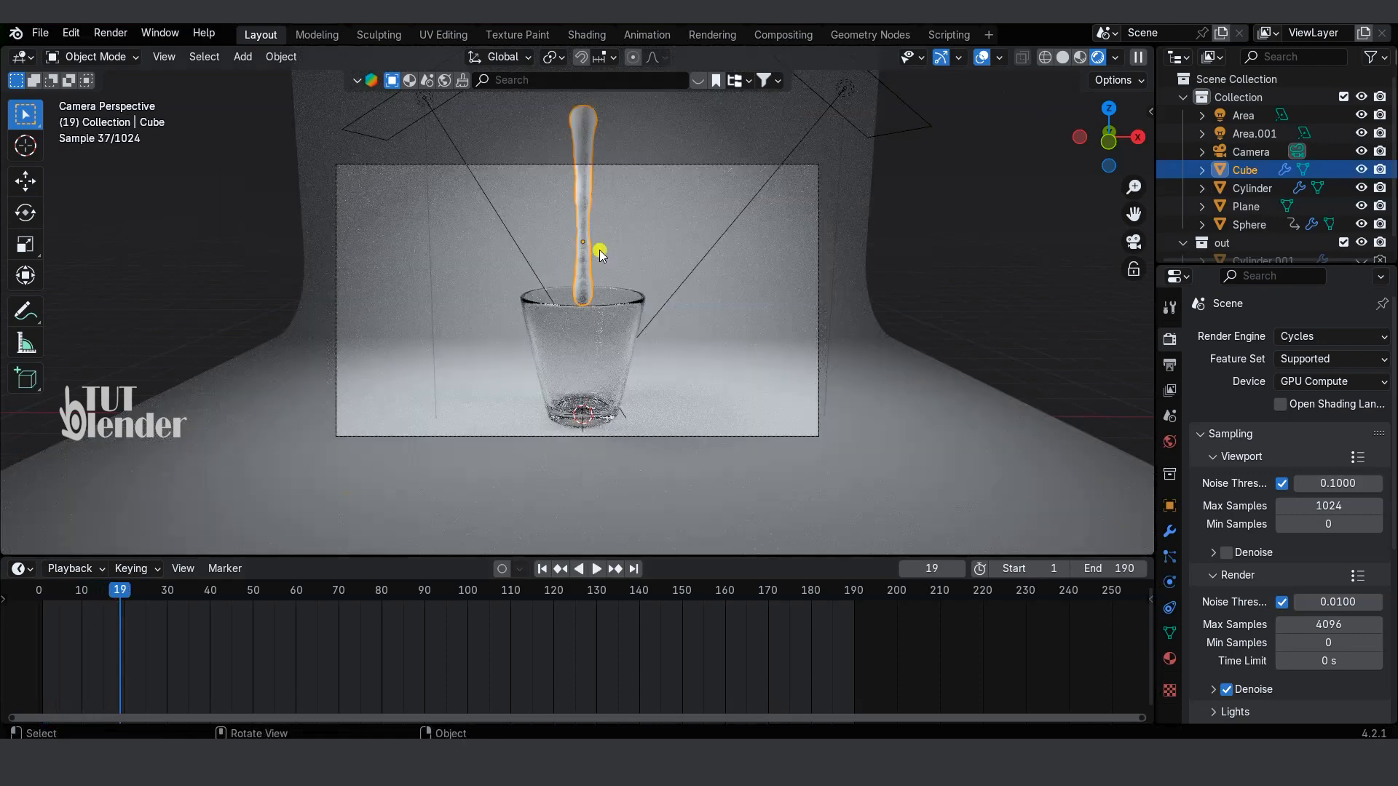
Step: Give the liquid Cube a new material with roughness 0, IOR 1.000, transmission weight 1 and a dark orange base color
click(1169, 659)
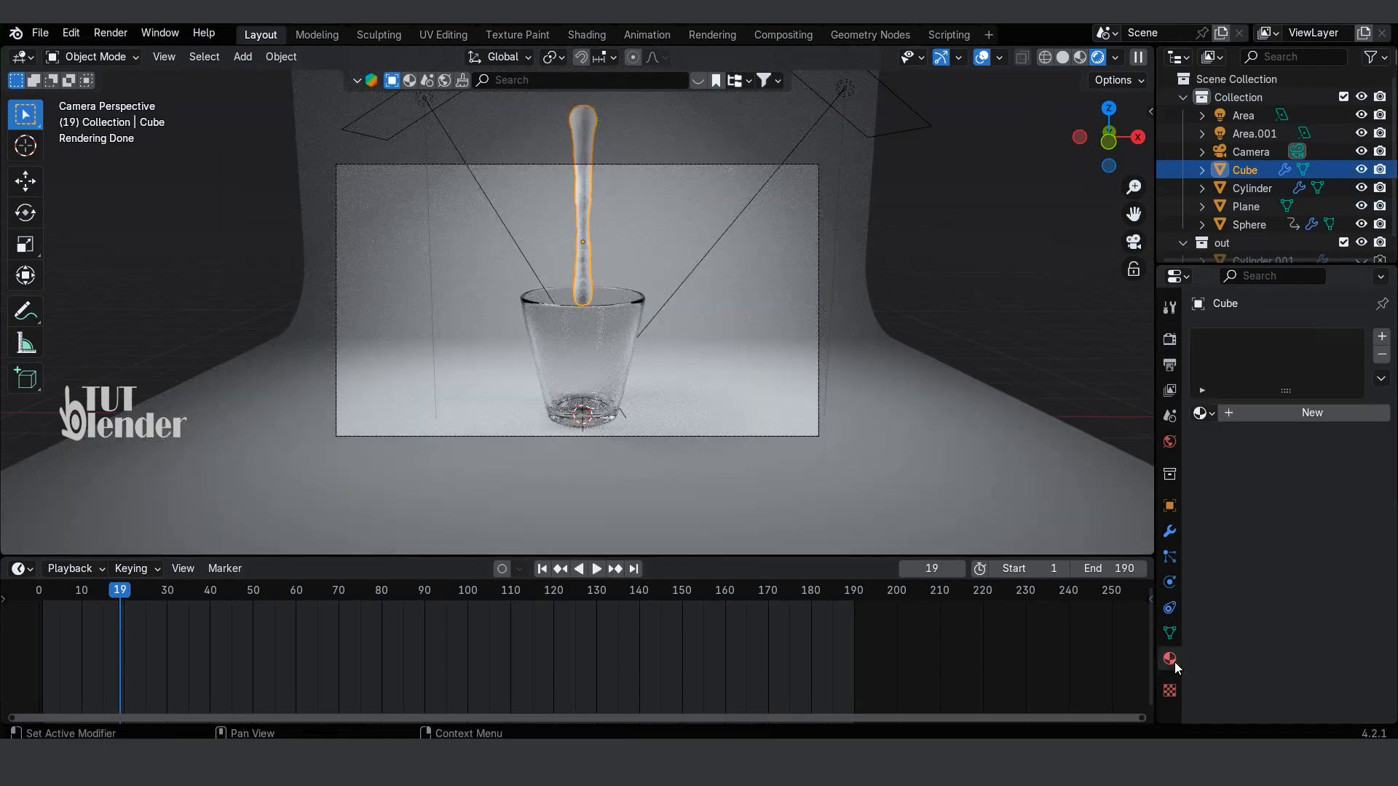
click(1304, 413)
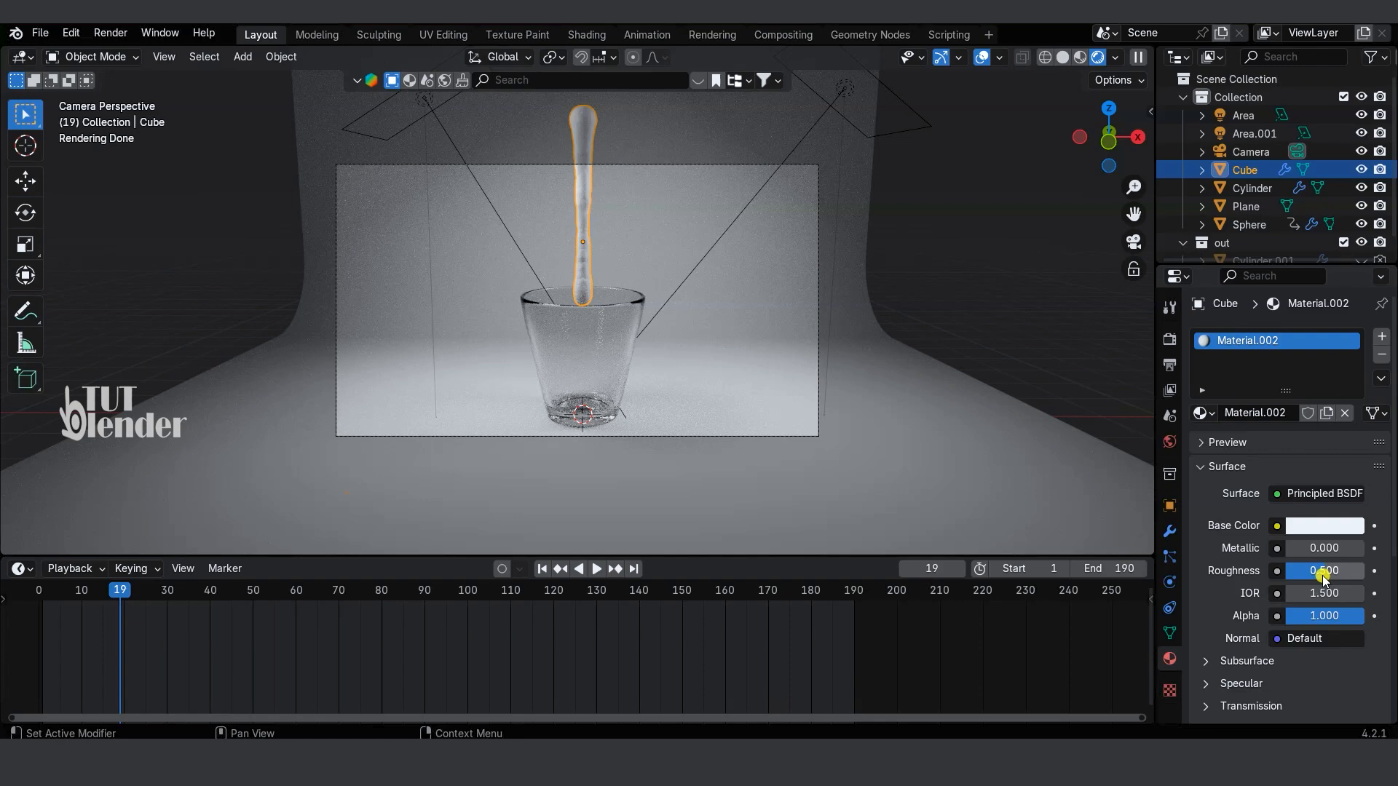
drag(1324, 571, 1273, 573)
scroll(1245, 640, down, 3)
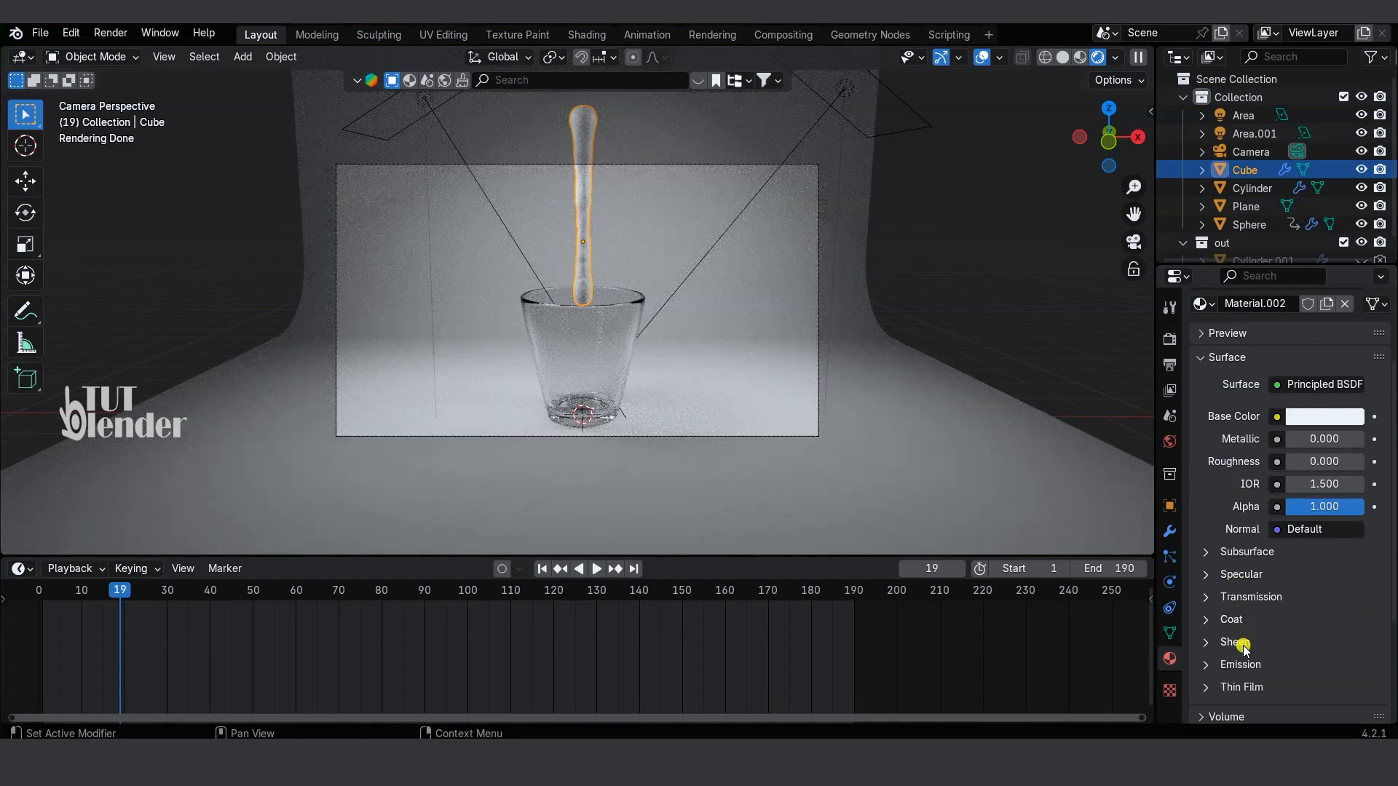
click(1207, 598)
drag(1300, 620, 1362, 620)
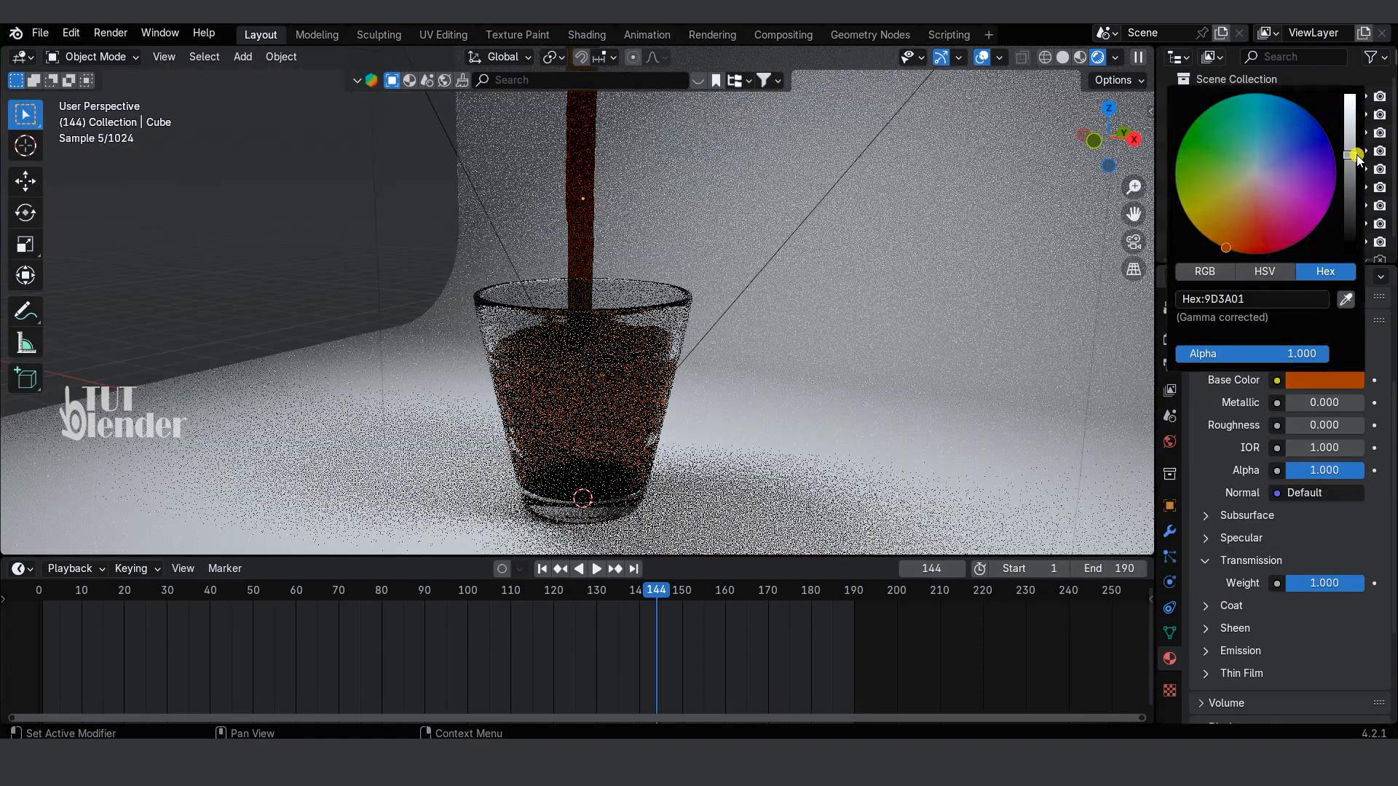
middle_drag(765, 385, 730, 375)
key(KP_0)
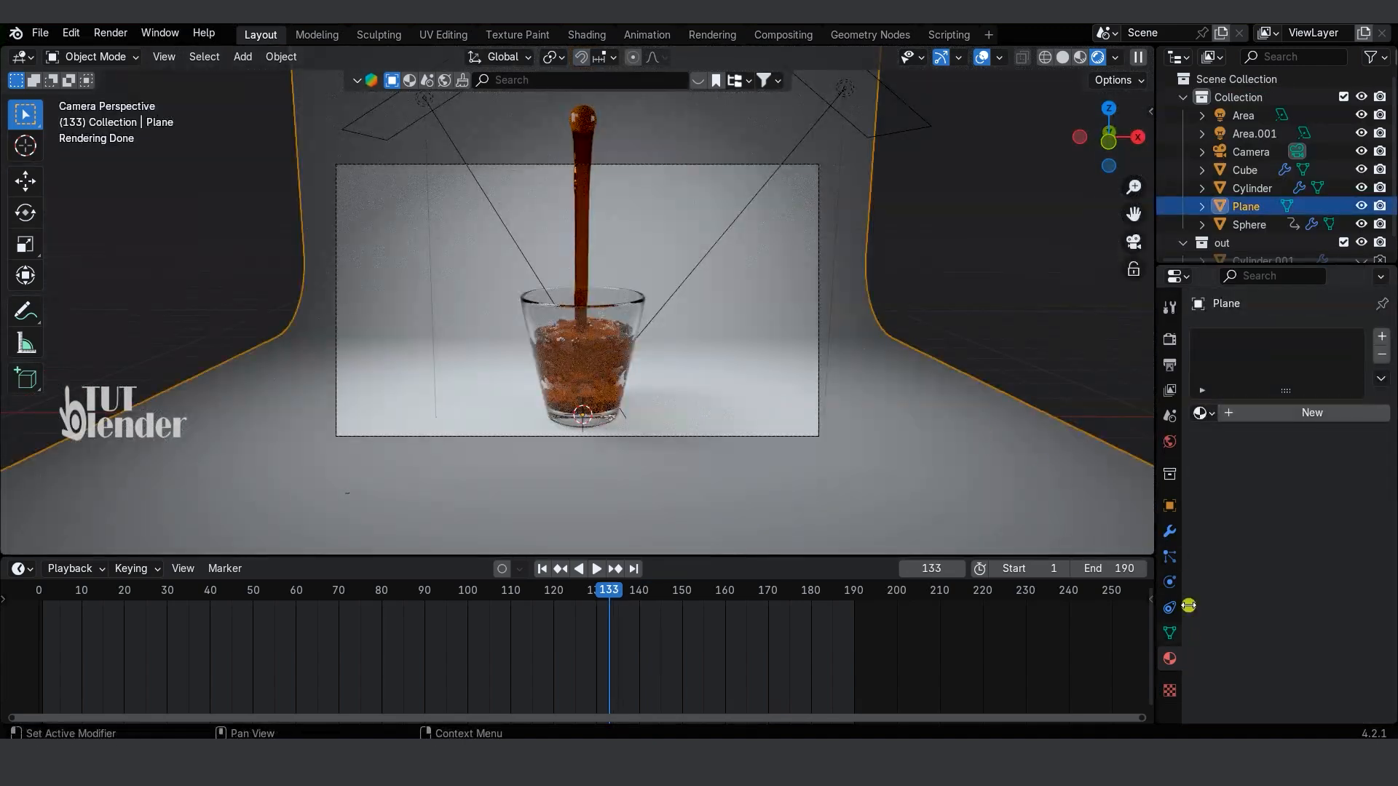
Step: Give the backdrop Plane a new material with a pale violet-blue base color and deselect it
click(1299, 412)
click(1328, 524)
mouse_move(1260, 320)
mouse_down()
mouse_move(1303, 305)
mouse_move(1221, 310)
mouse_move(1227, 353)
mouse_move(1276, 311)
mouse_up()
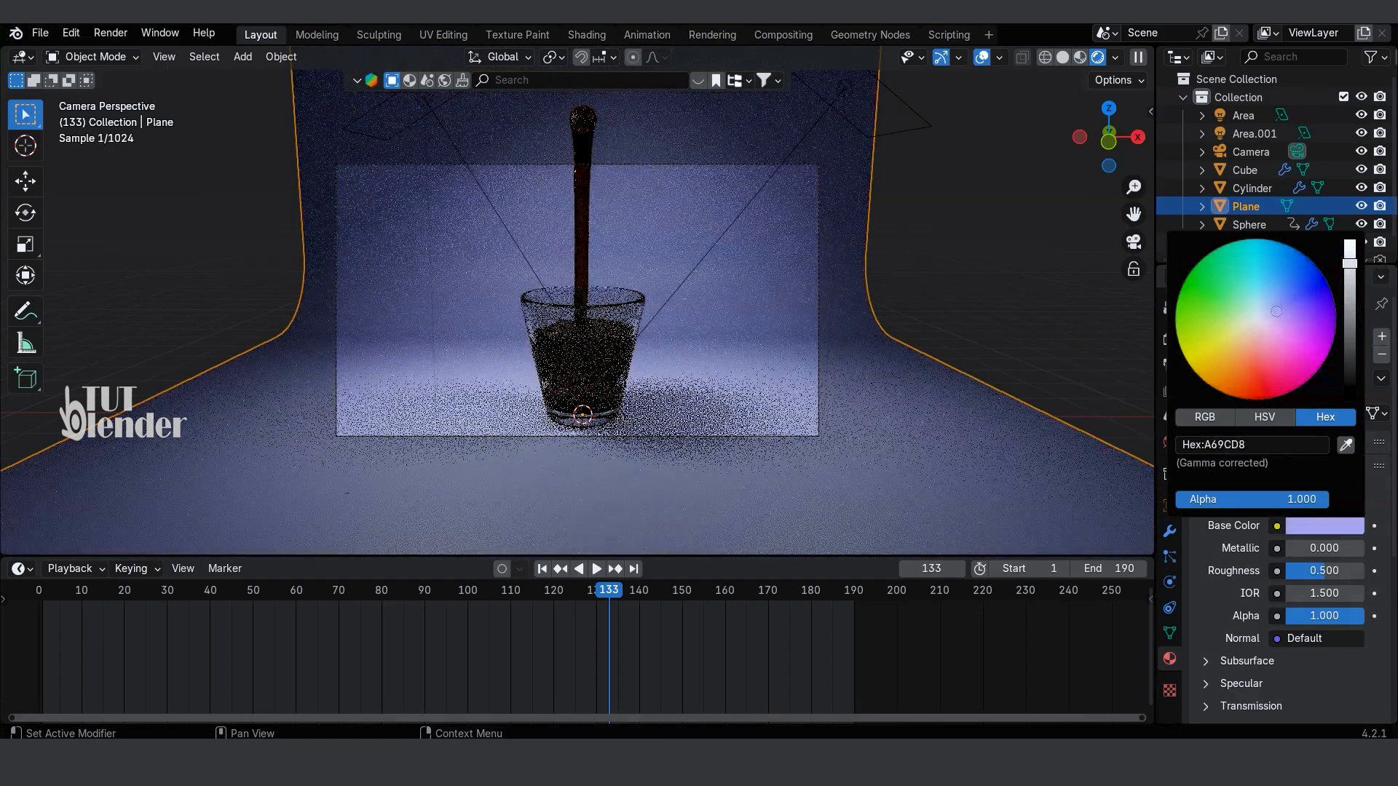
click(981, 292)
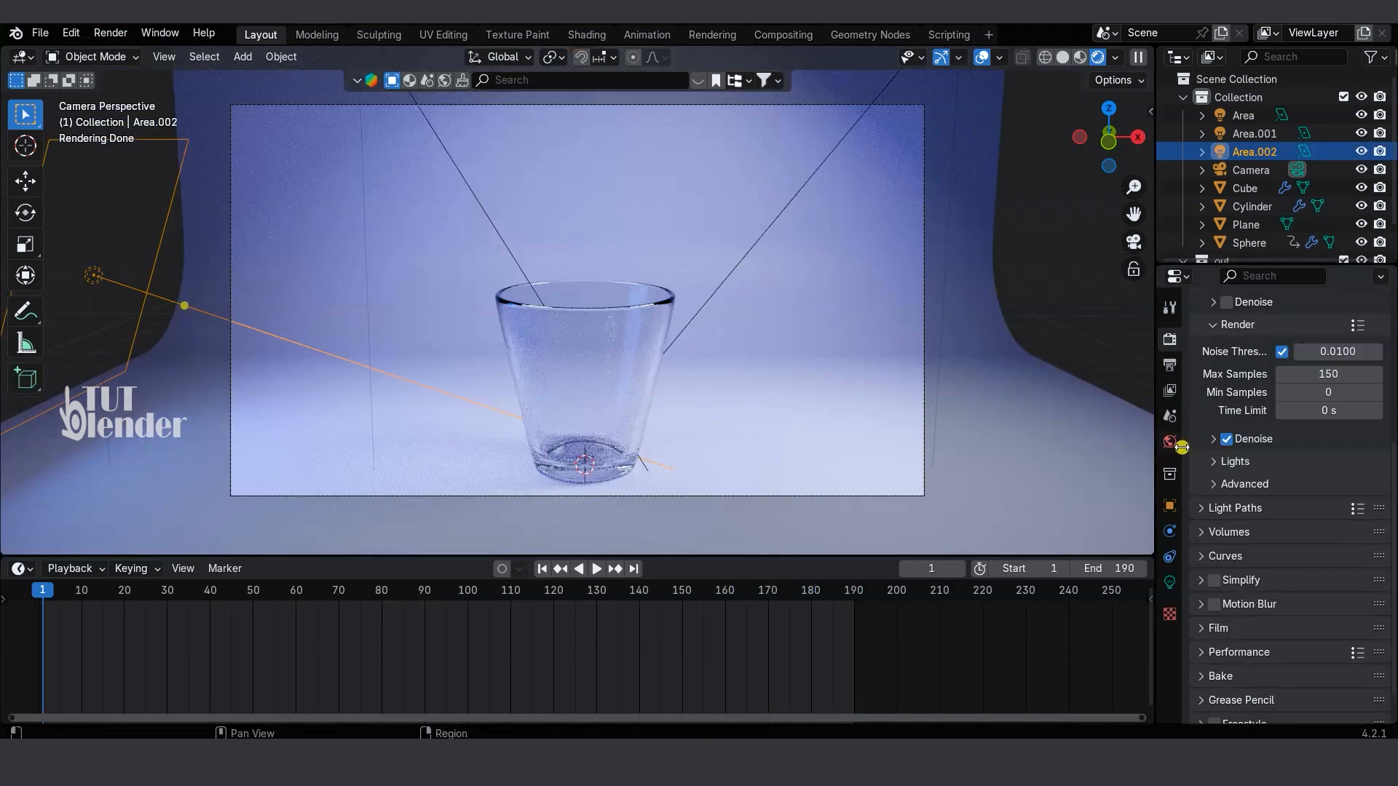
Step: Set the render output's file format to FFmpeg Video with an MPEG-4 container
scroll(1281, 436, up, 2)
click(1169, 364)
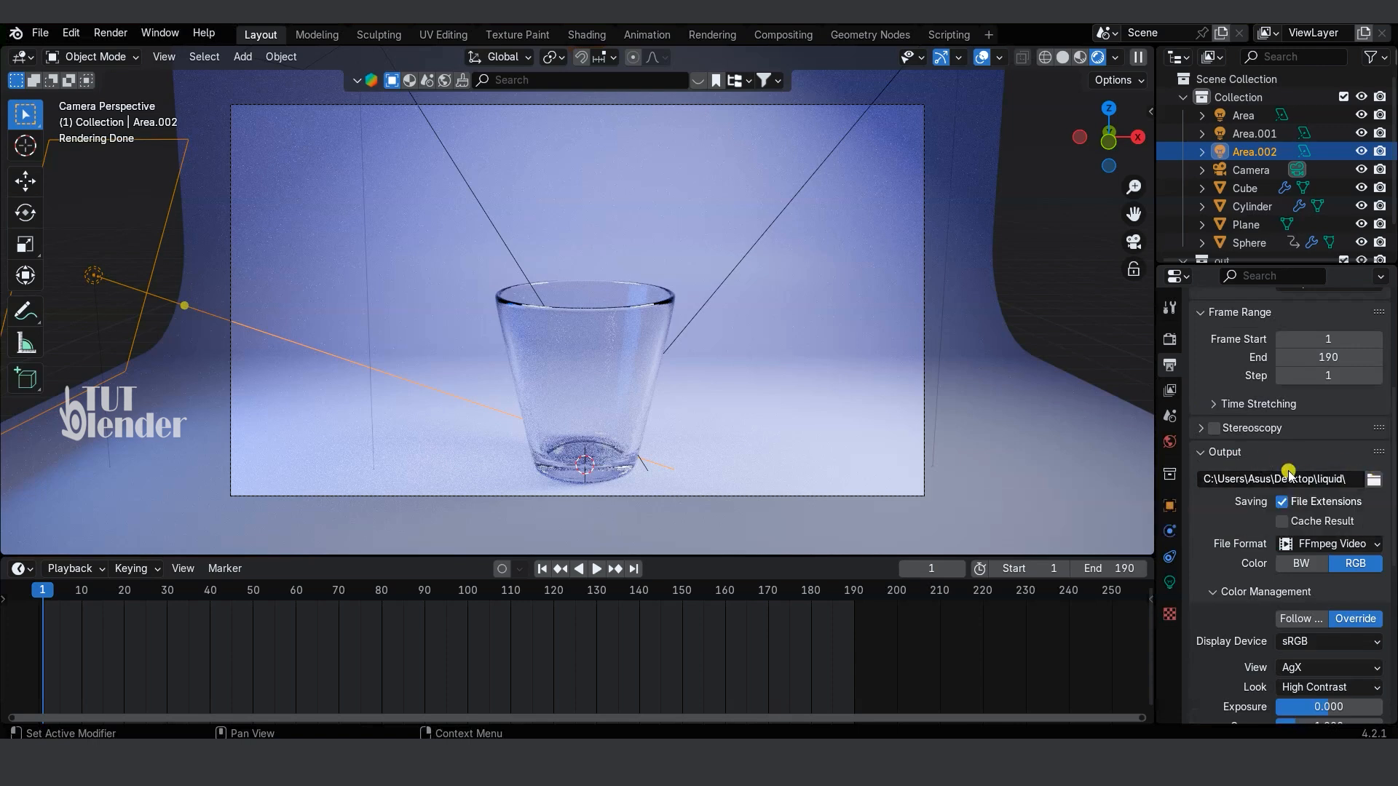
click(1323, 544)
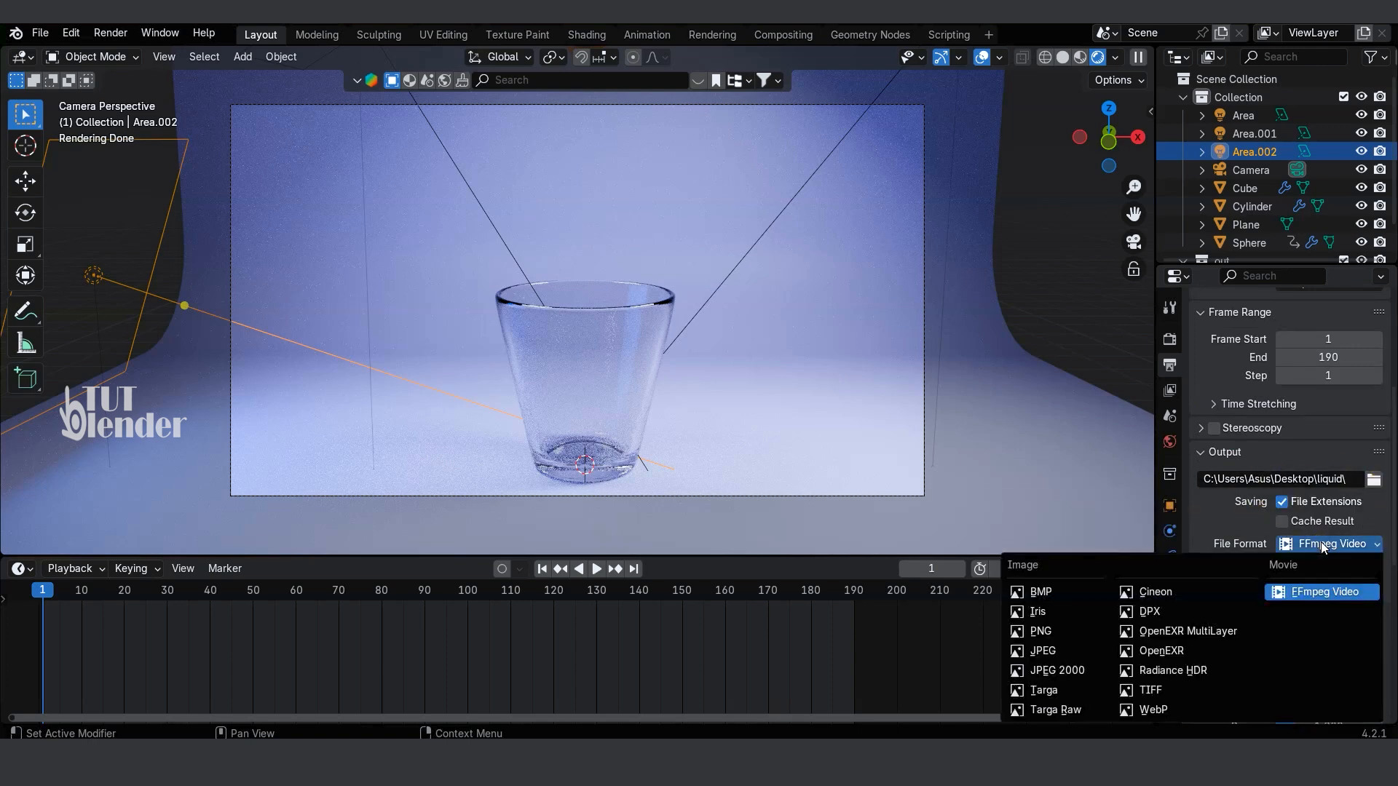
click(1330, 591)
scroll(1217, 485, down, 8)
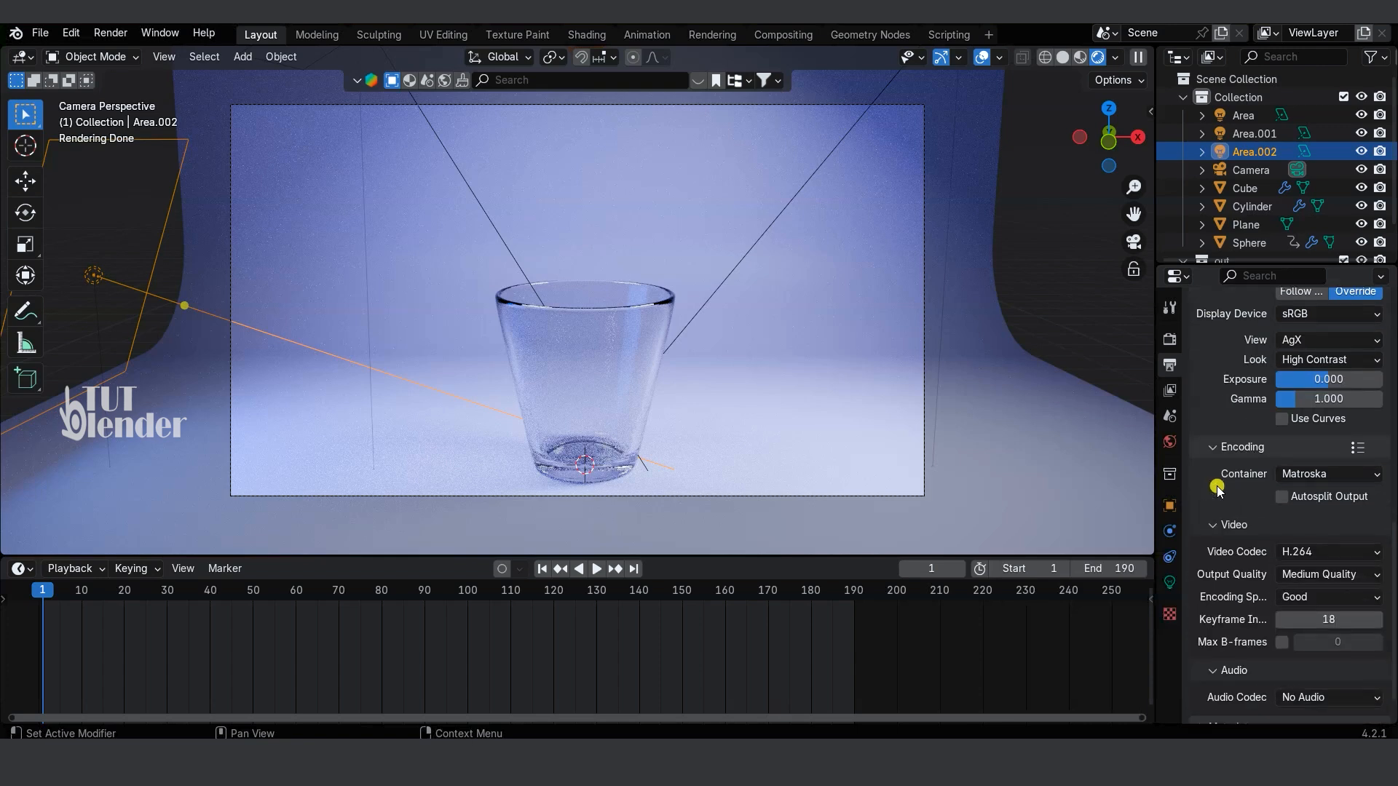
scroll(1218, 487, down, 2)
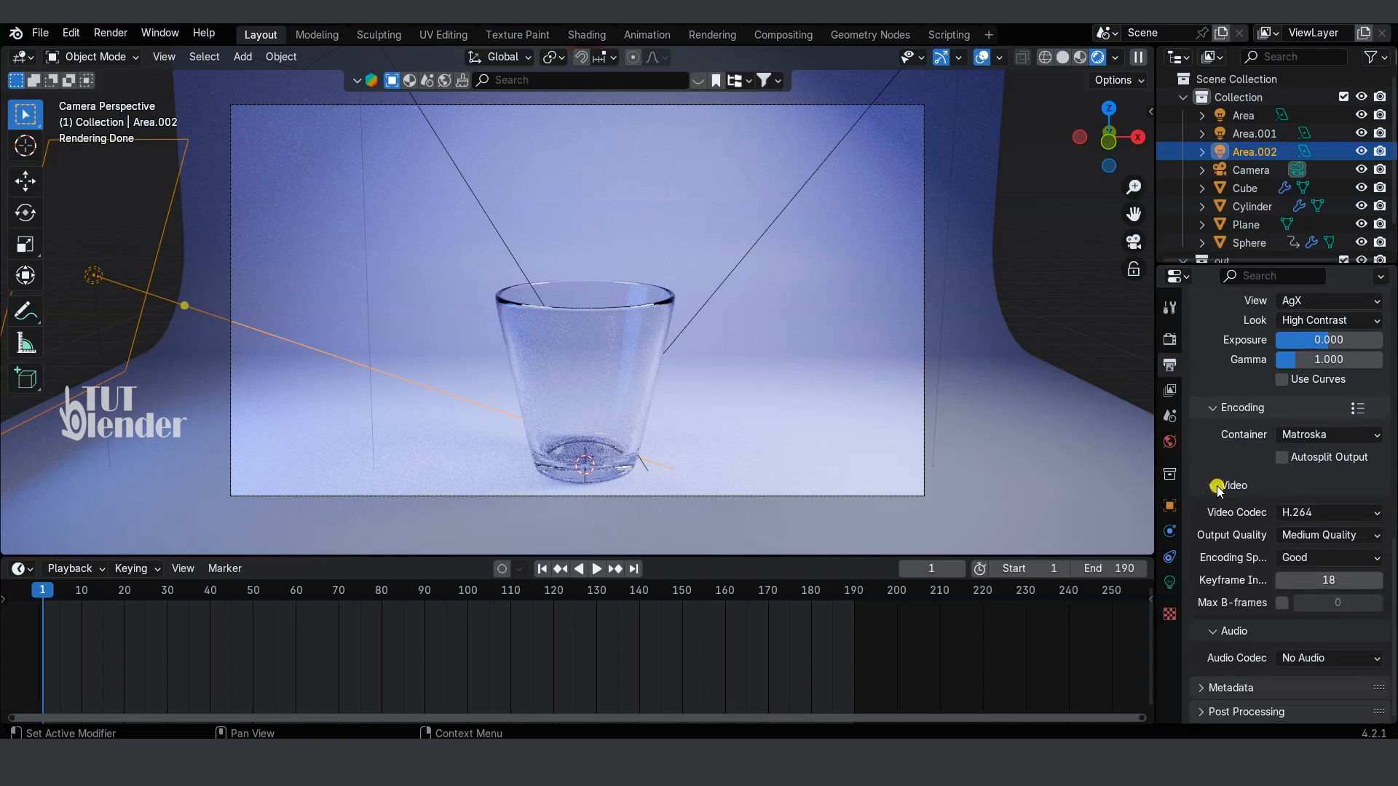
click(1301, 436)
click(1324, 492)
Step: Set the final render's maximum samples to 50
click(1171, 342)
scroll(1260, 439, up, 4)
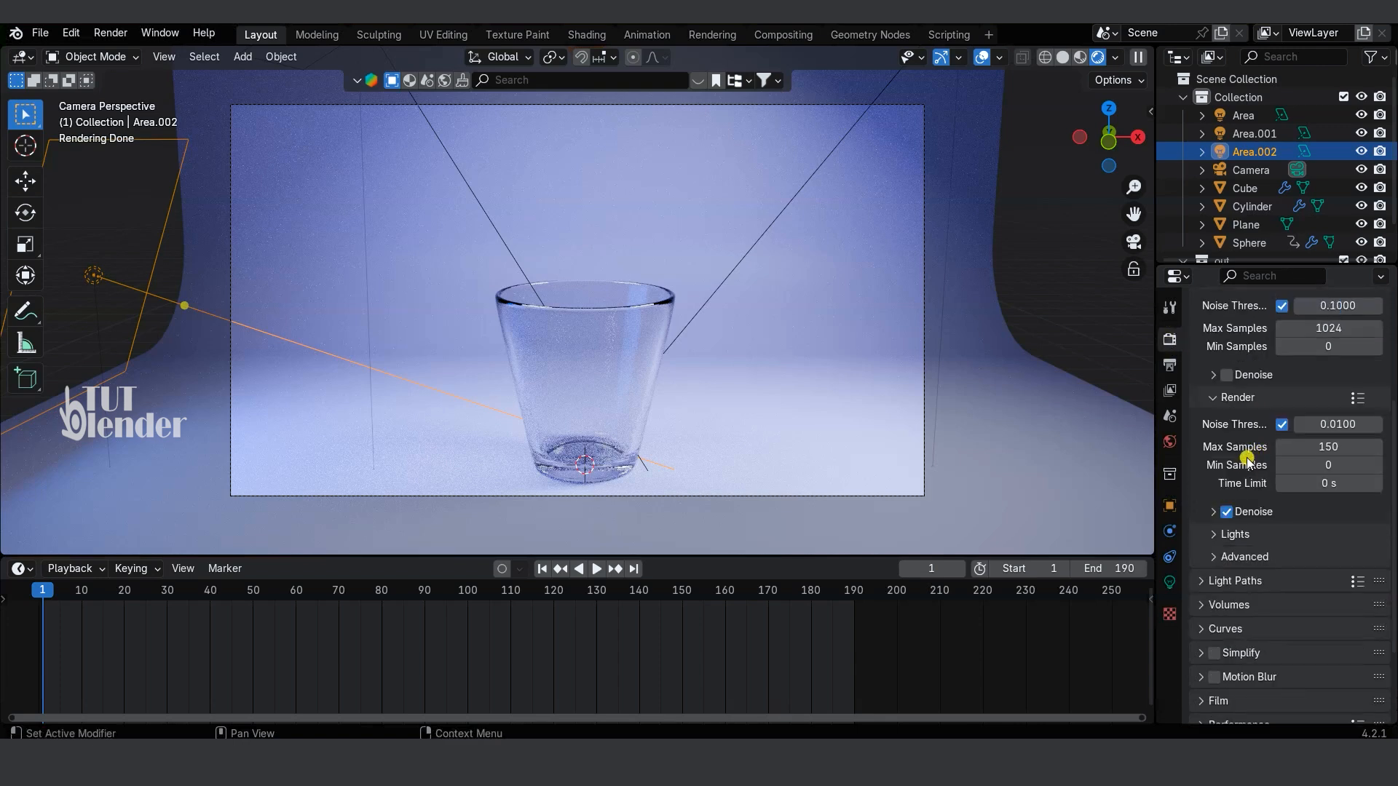
click(1329, 449)
text(50)
key(Return)
scroll(1220, 483, up, 5)
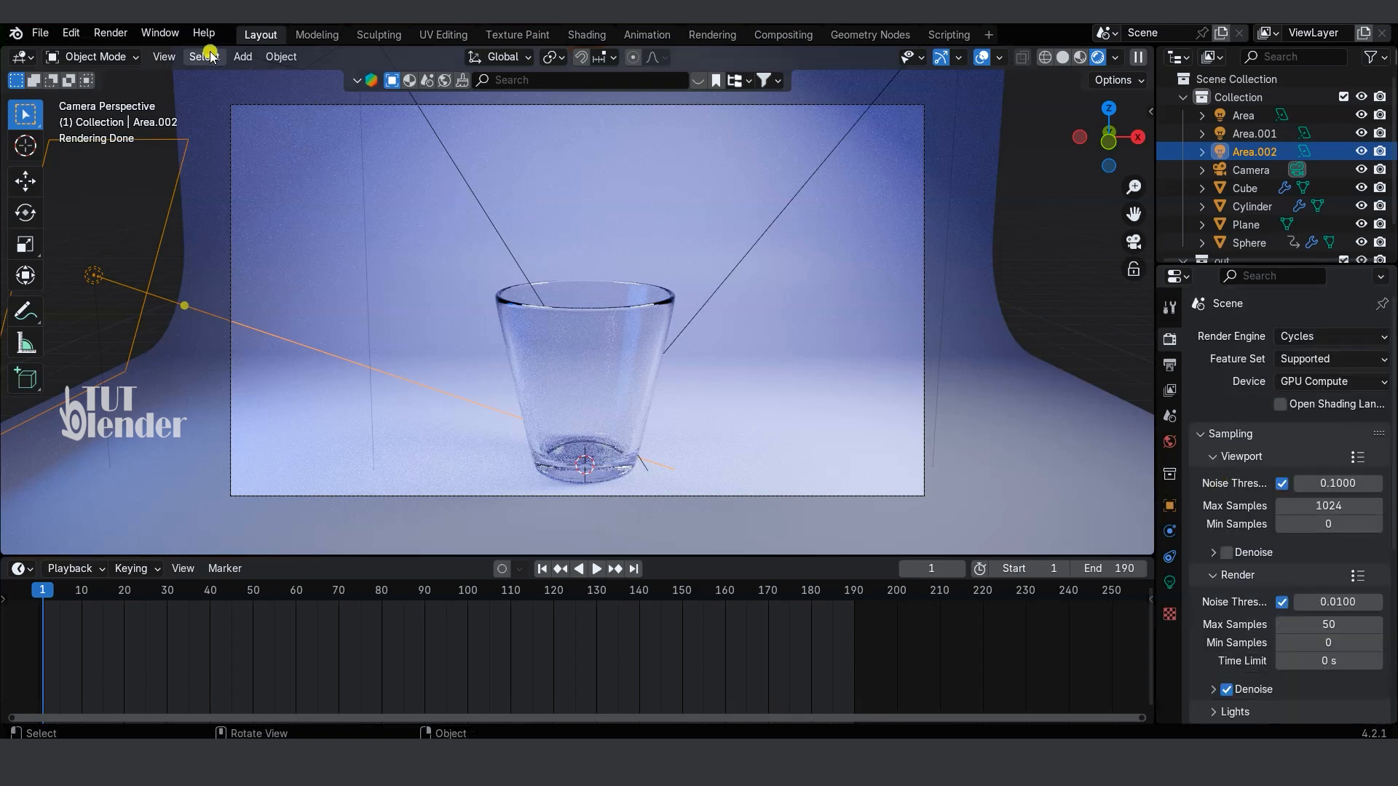
Step: Render the animation and play the finished video in the media player
click(115, 33)
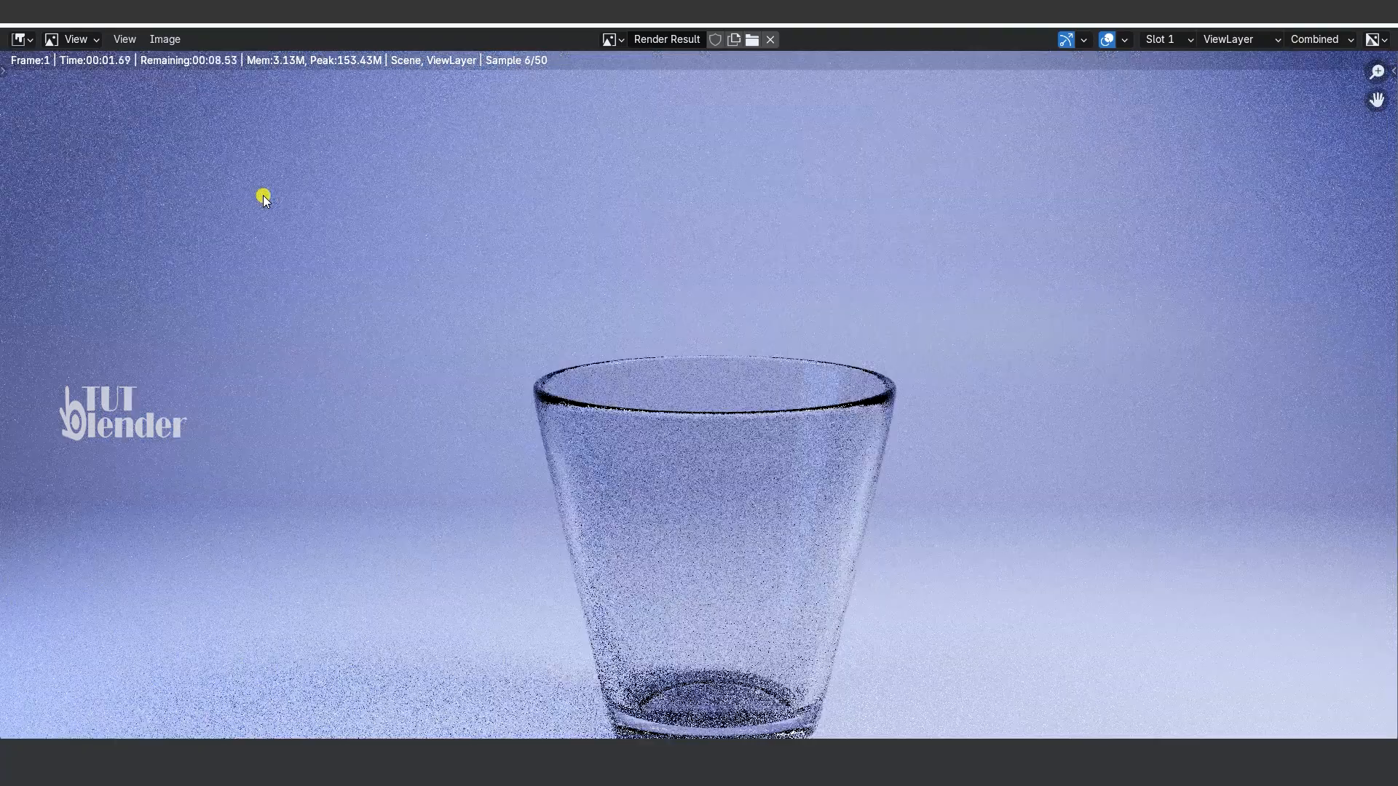
scroll(434, 285, down, 1)
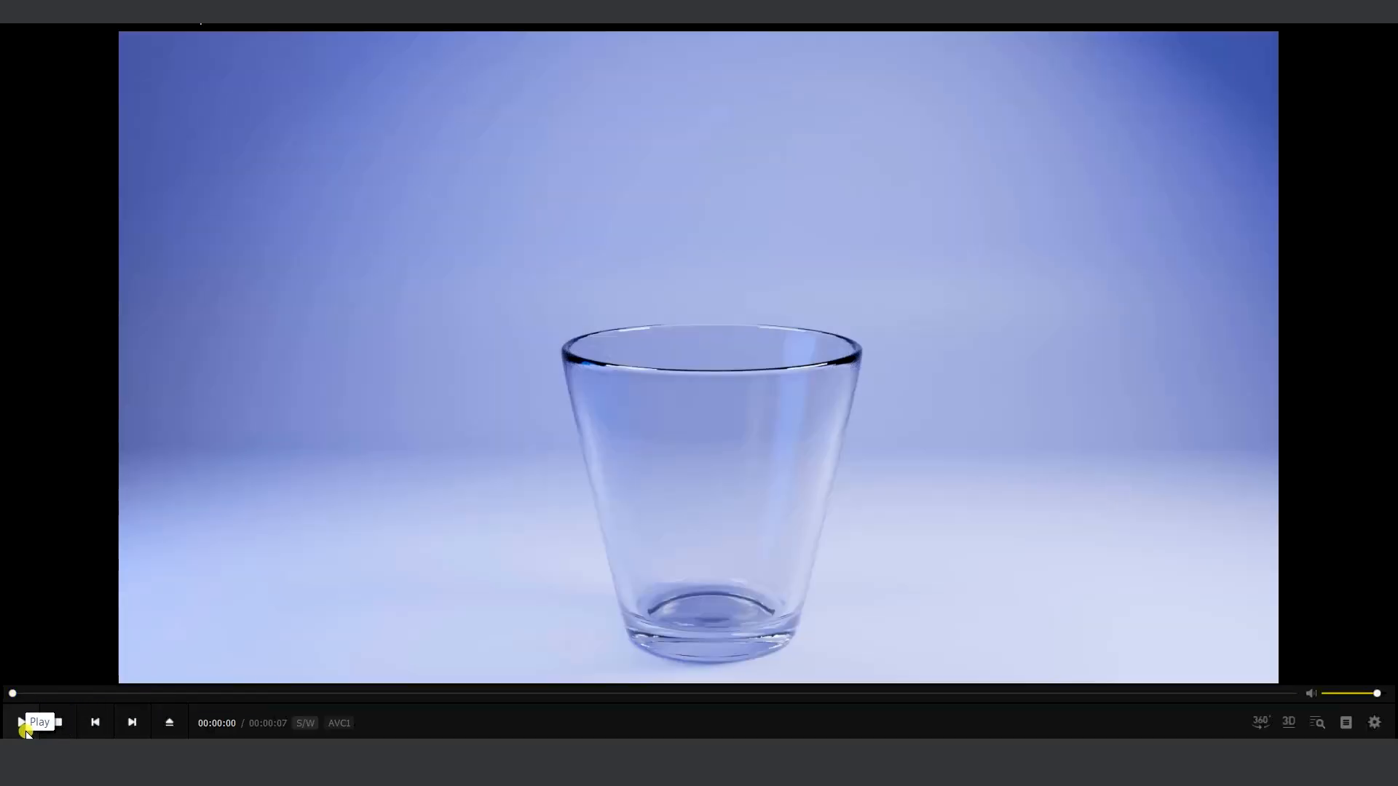
click(22, 730)
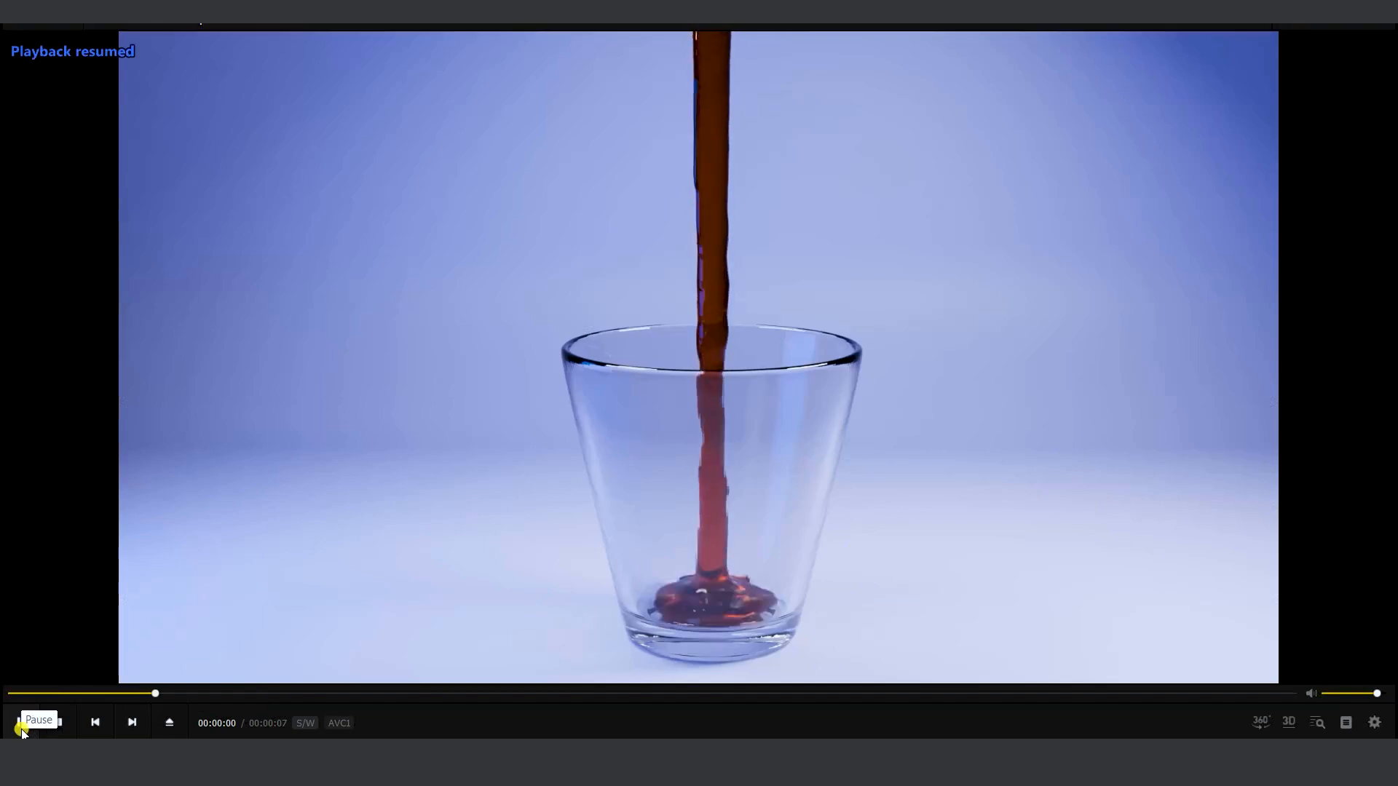